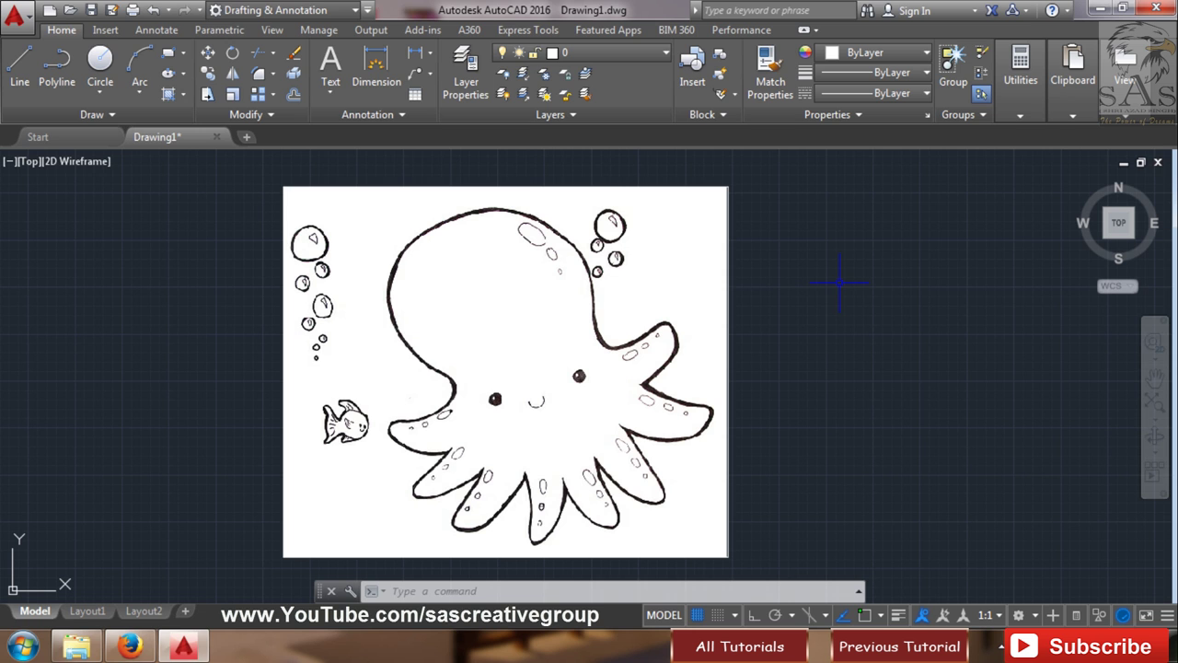
- Open the example folder of reference pictures from the taskbar
left_click(77, 645)
- Browse the reference pictures from image 1 through to the CADD2 site plan, then close the viewer
double_click(230, 134)
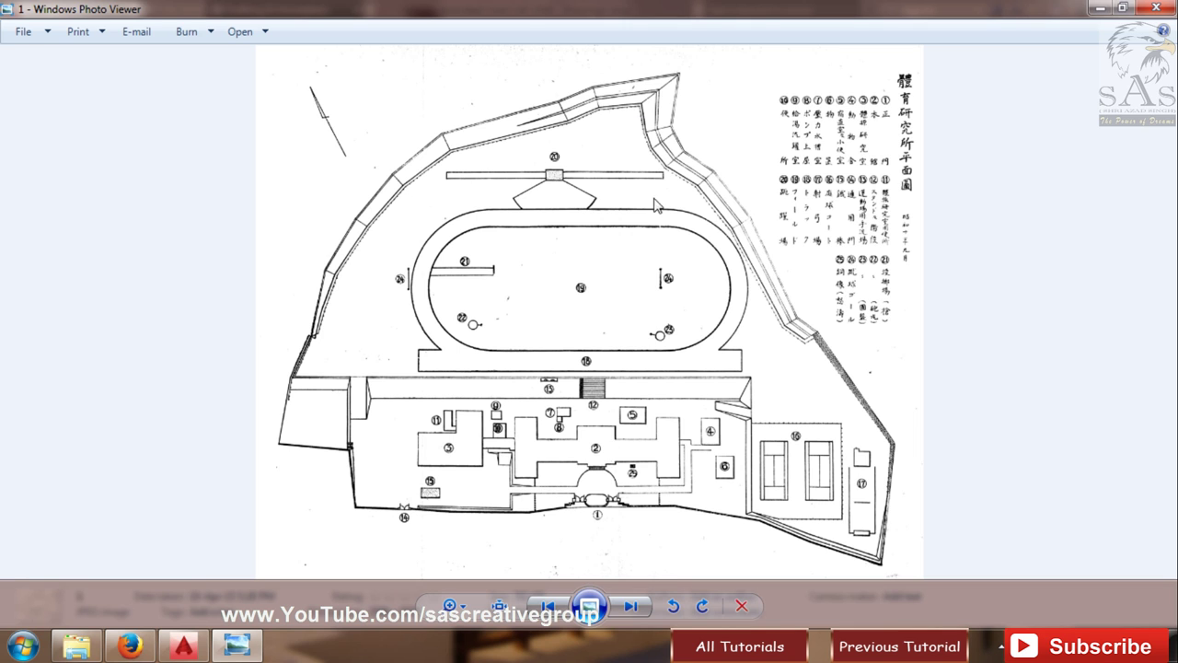
left_click(629, 608)
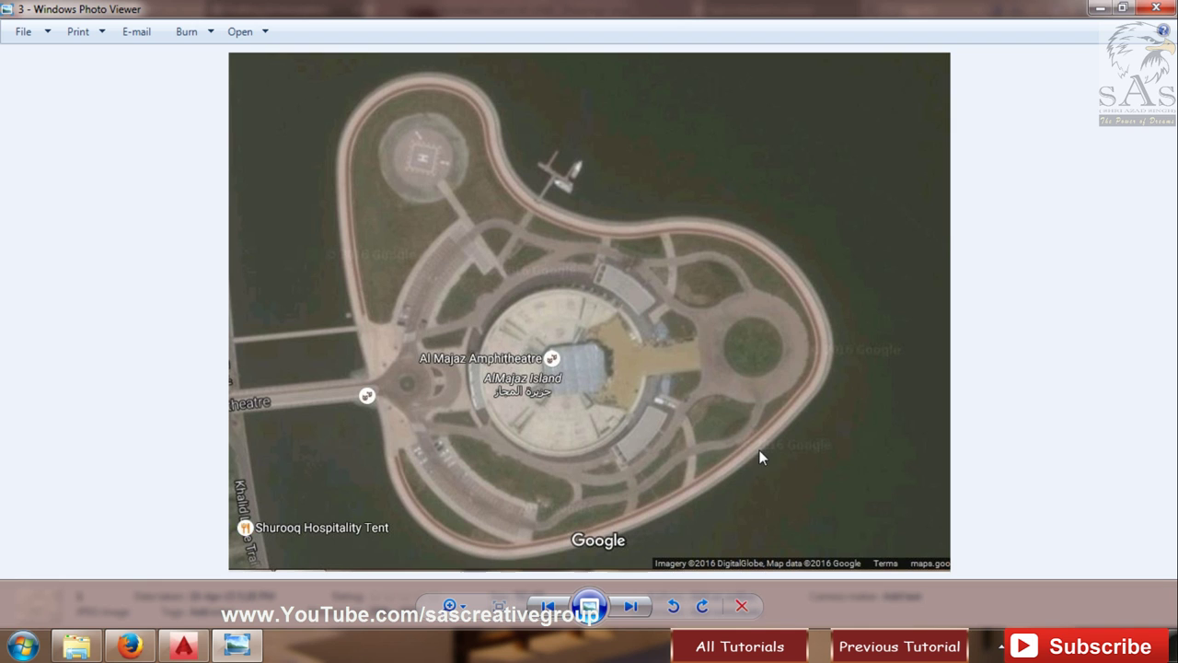
left_click(632, 607)
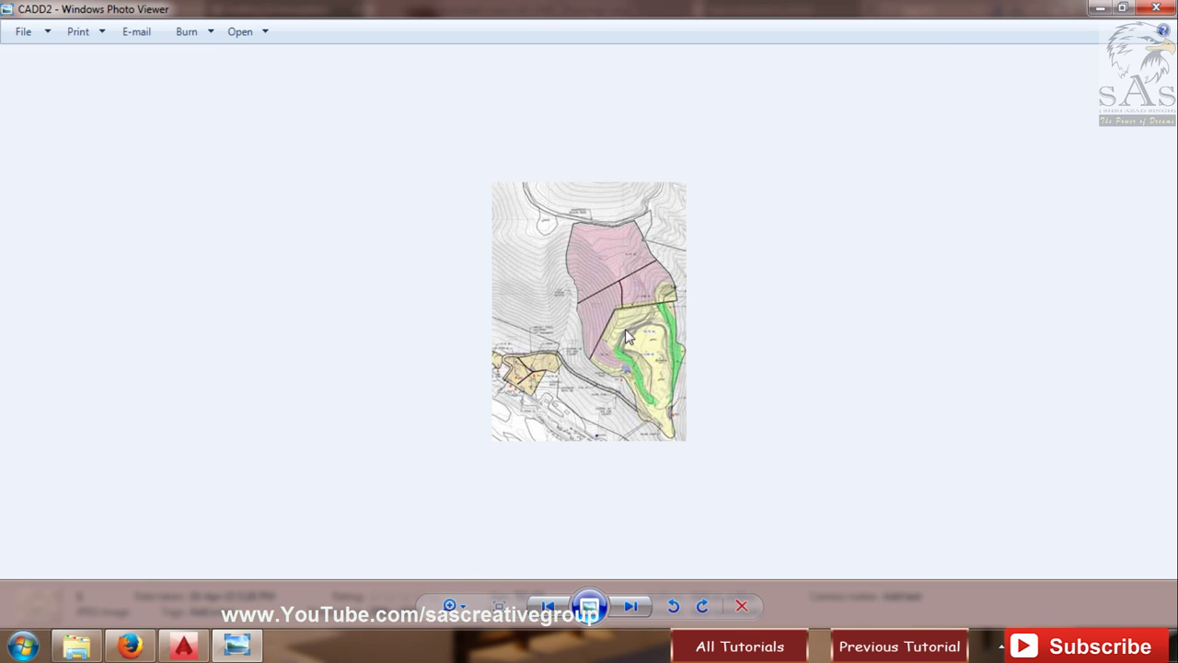
scroll(635, 327, "up", 1)
scroll(653, 326, "up", 1)
scroll(669, 326, "down", 1)
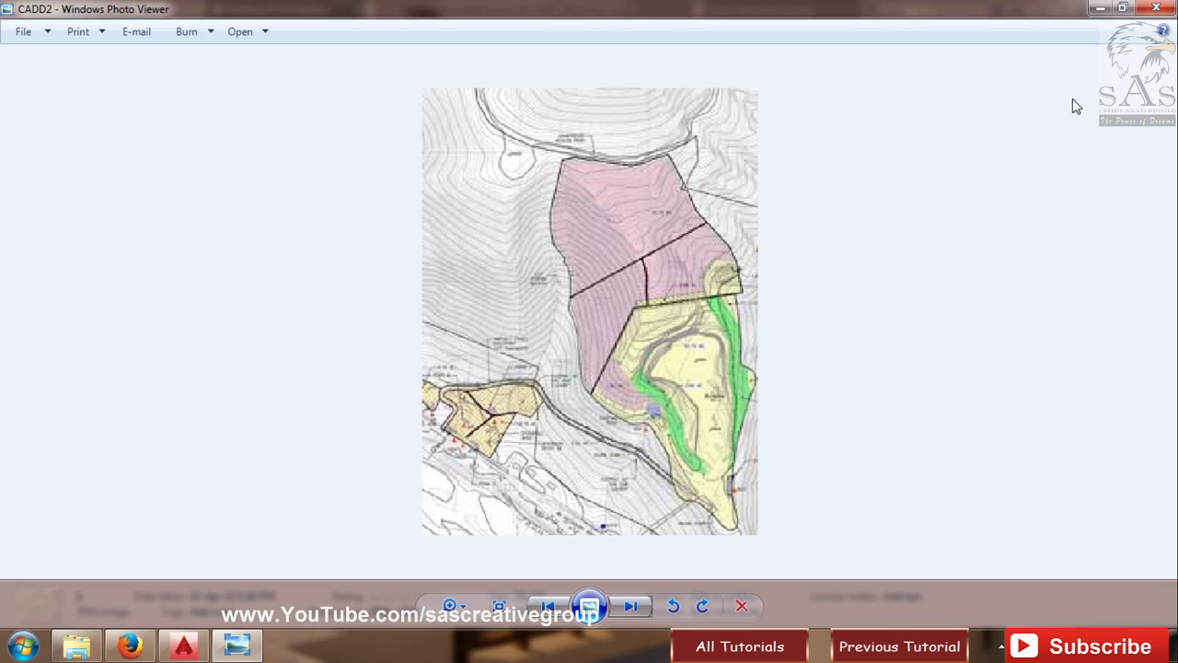
left_click(1156, 9)
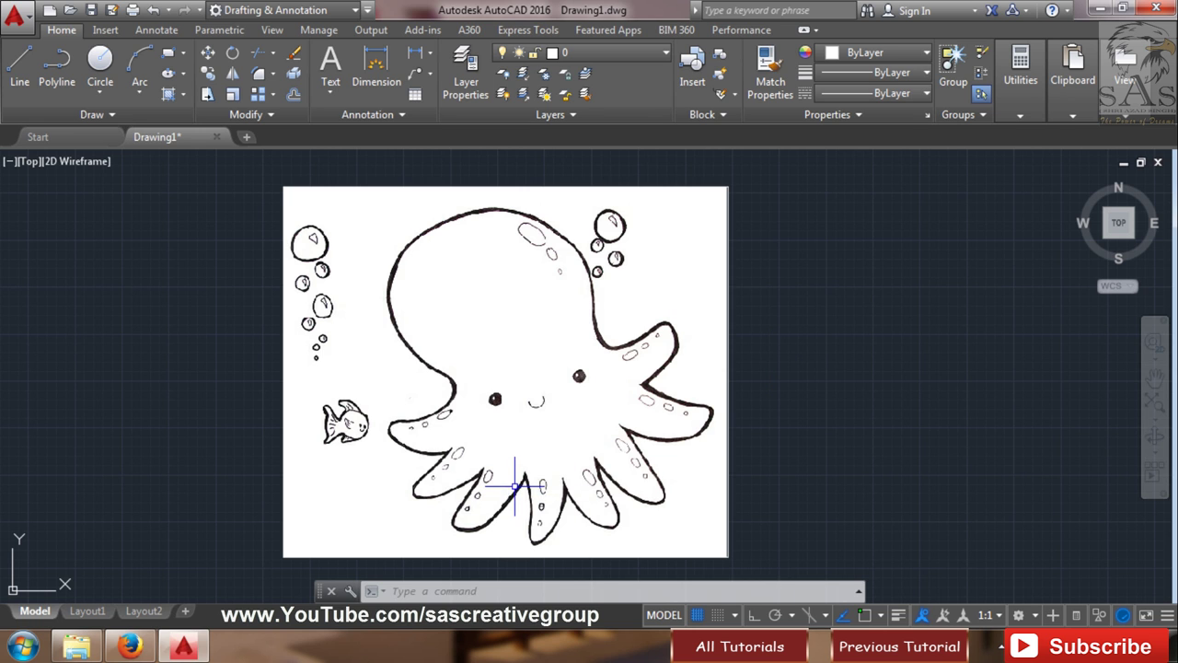
- Switch to the SAS Creative Group YouTube channel page in Firefox
left_click(143, 640)
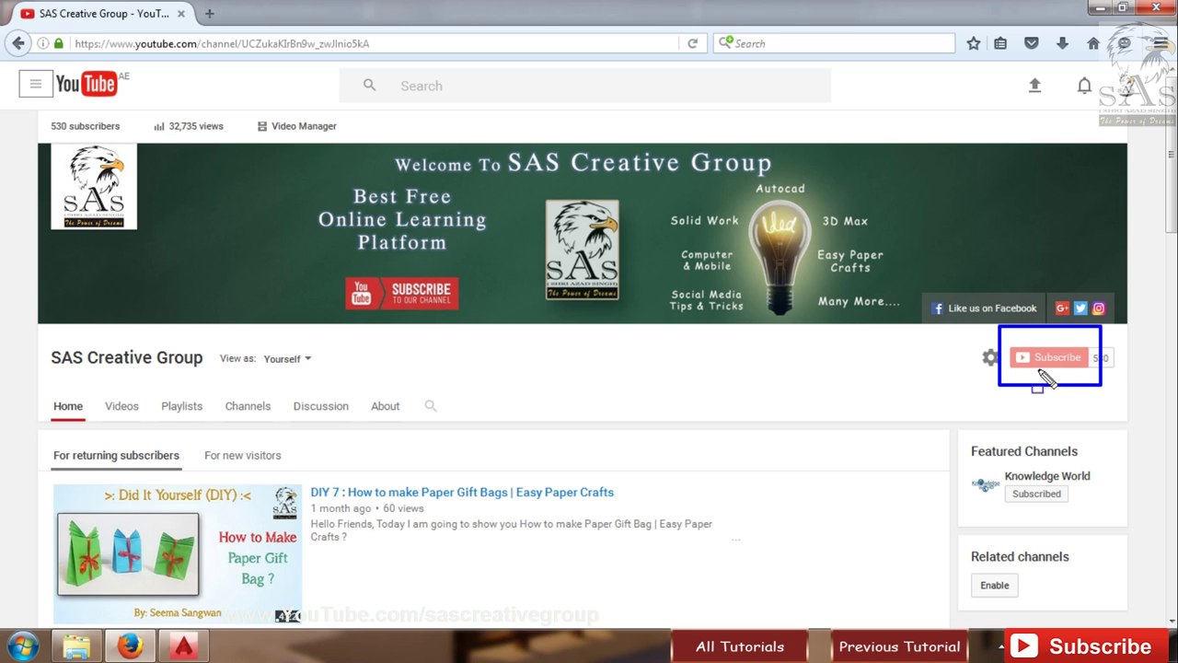
- Leave the YouTube page and return to the octopus drawing in AutoCAD
key("Escape")
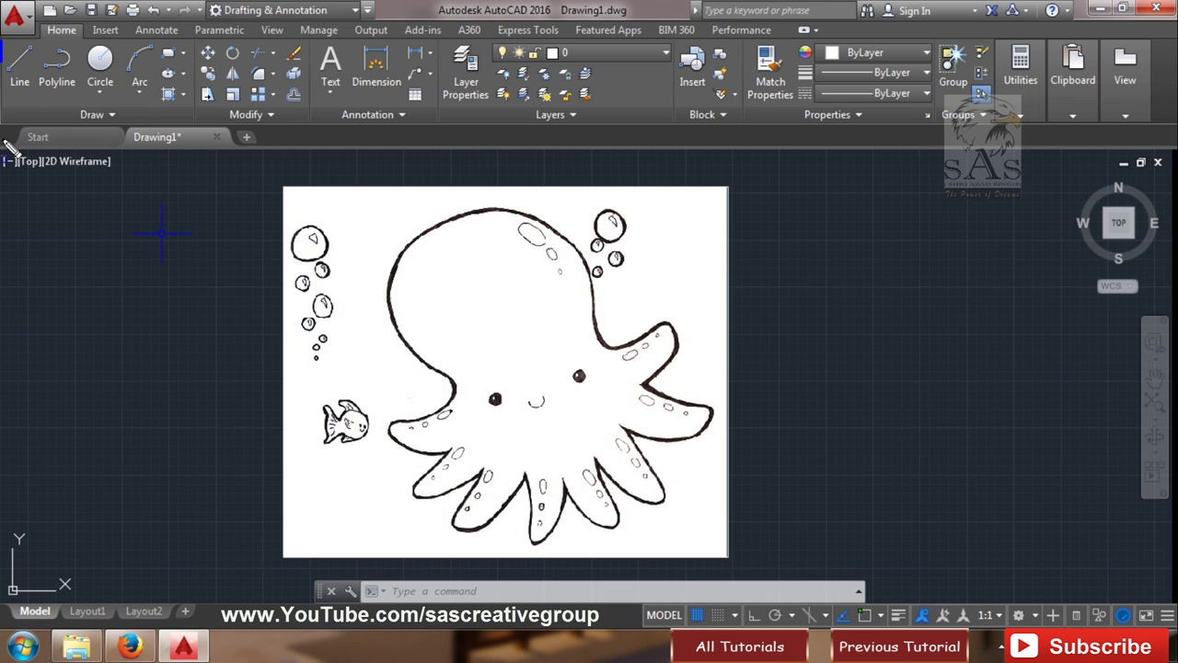
- Expand and pin the Draw panel, then start a fit-point spline
left_click_drag(2, 41, 191, 138)
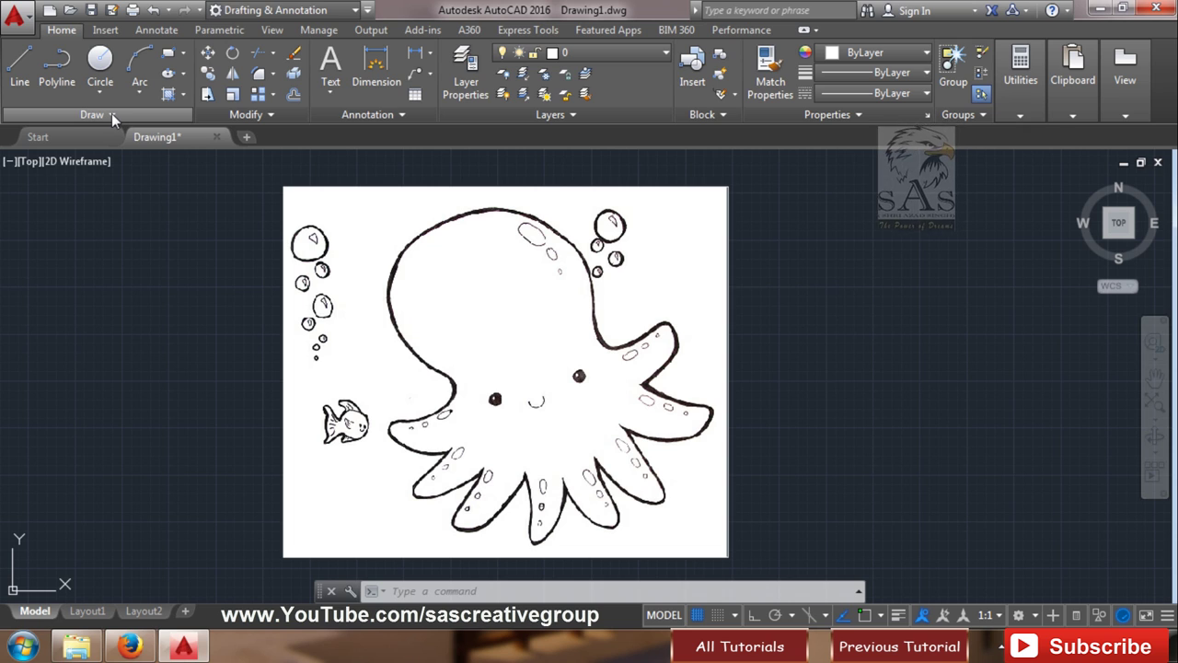
left_click(112, 114)
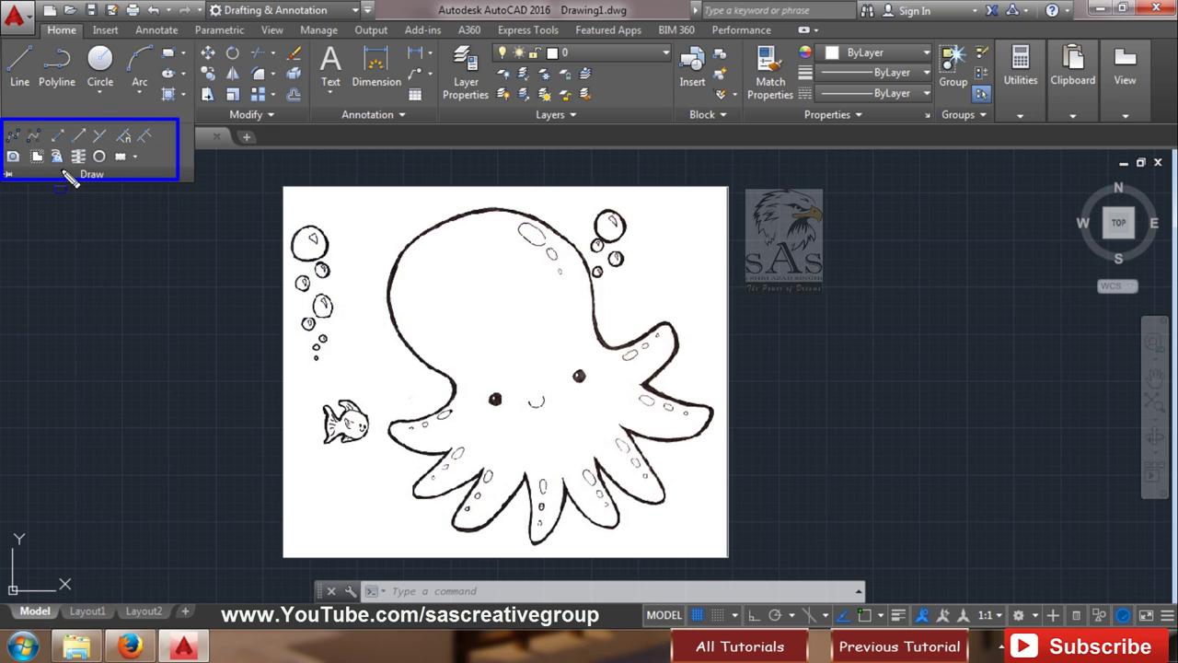
left_click(46, 115)
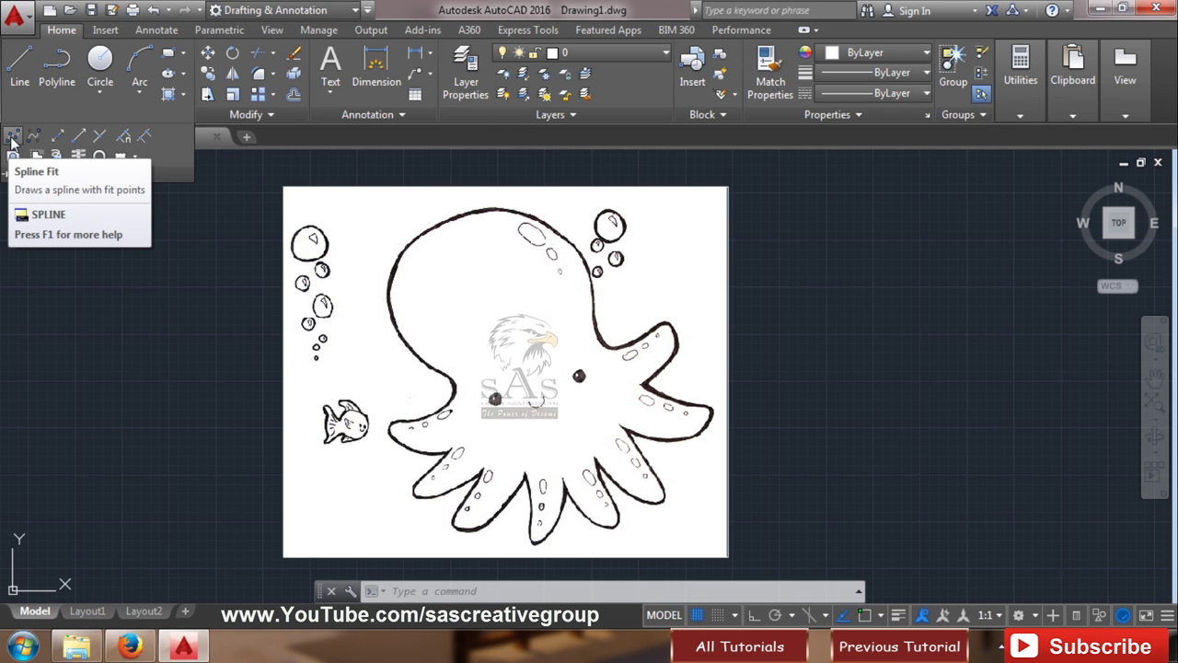
left_click(12, 138)
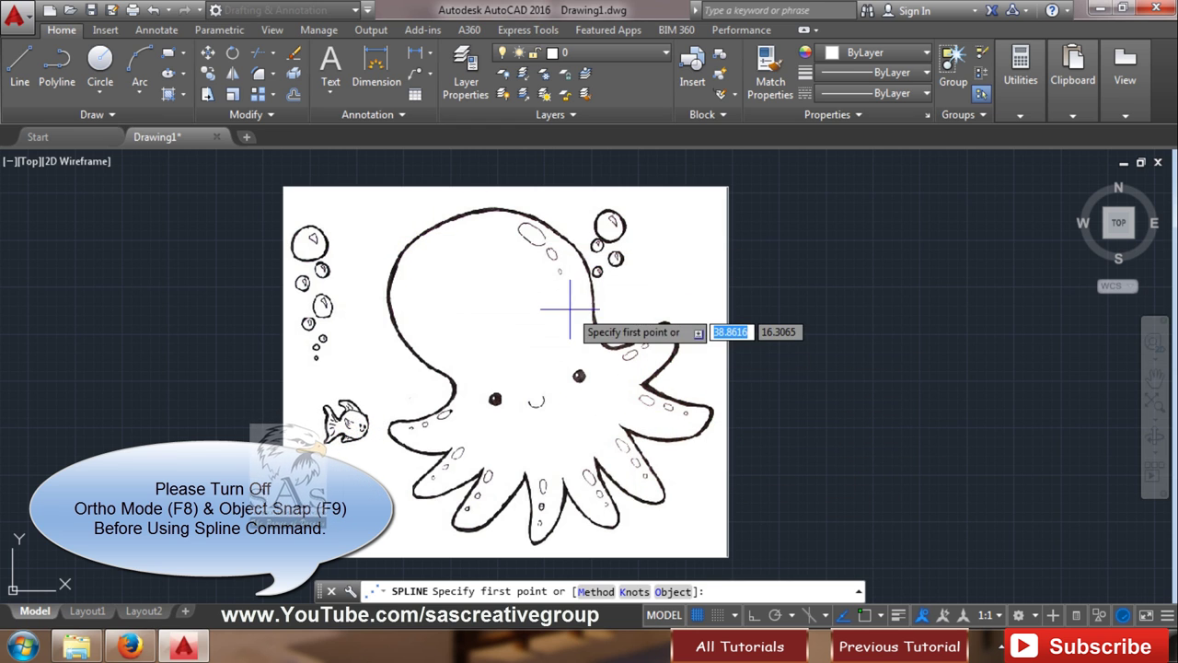
- Start the spline at the head's upper left and place fit points across the crown
left_click(431, 227)
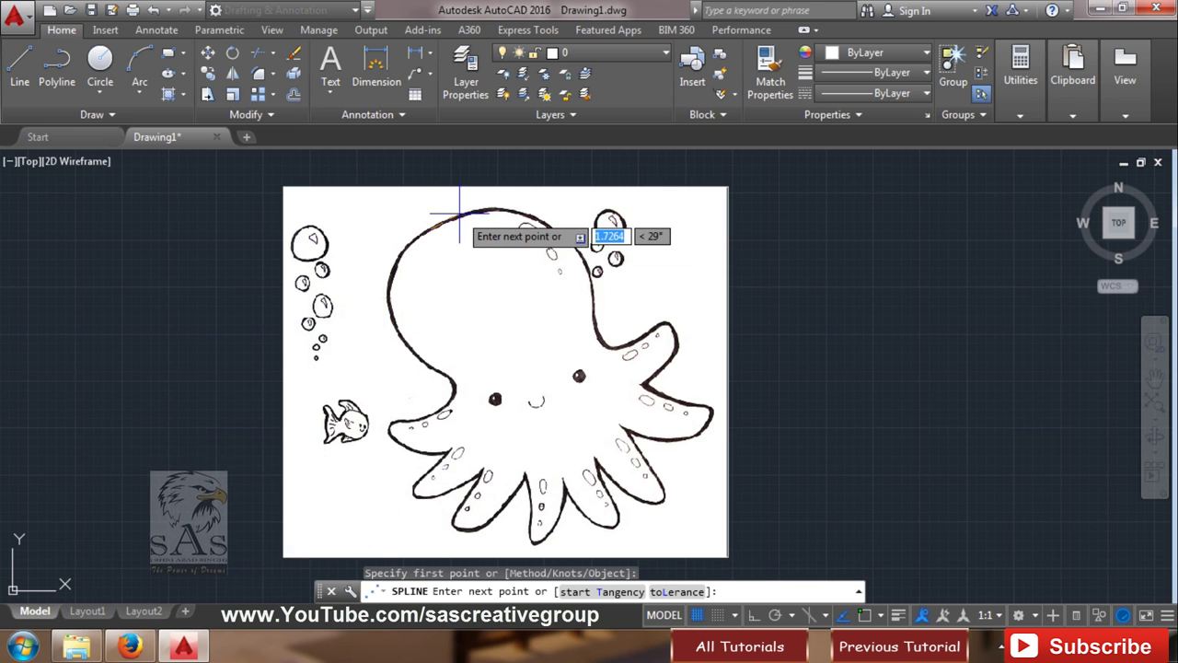
scroll(459, 214, "up", 2)
scroll(456, 216, "up", 2)
scroll(455, 216, "up", 2)
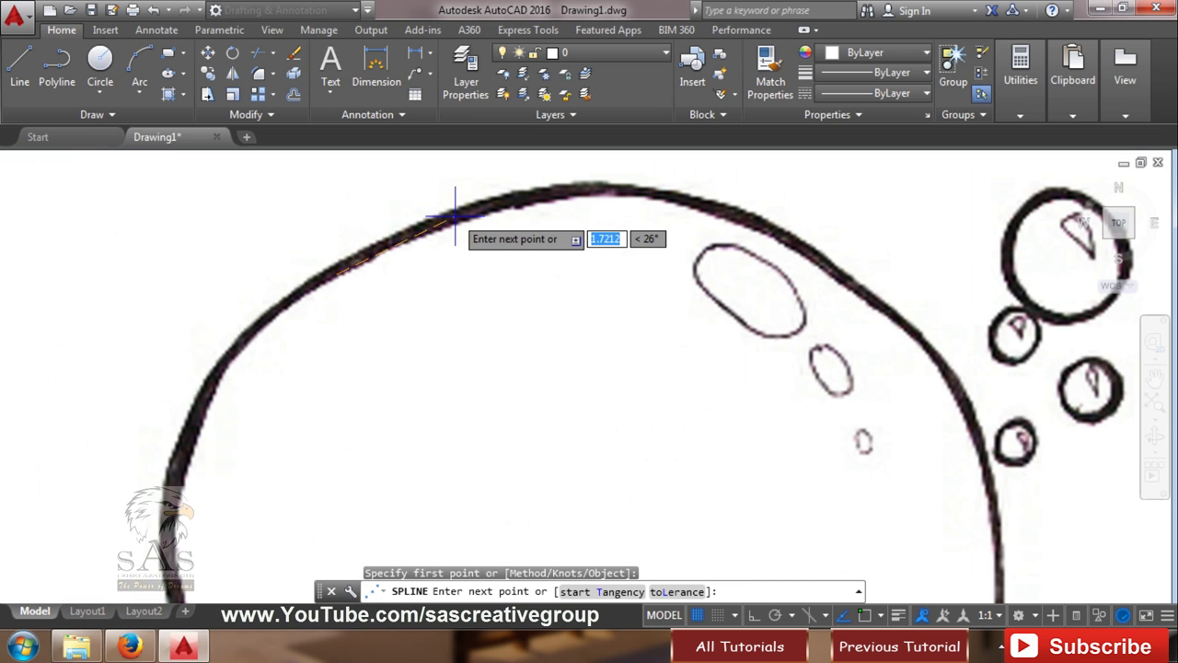
scroll(454, 218, "up", 2)
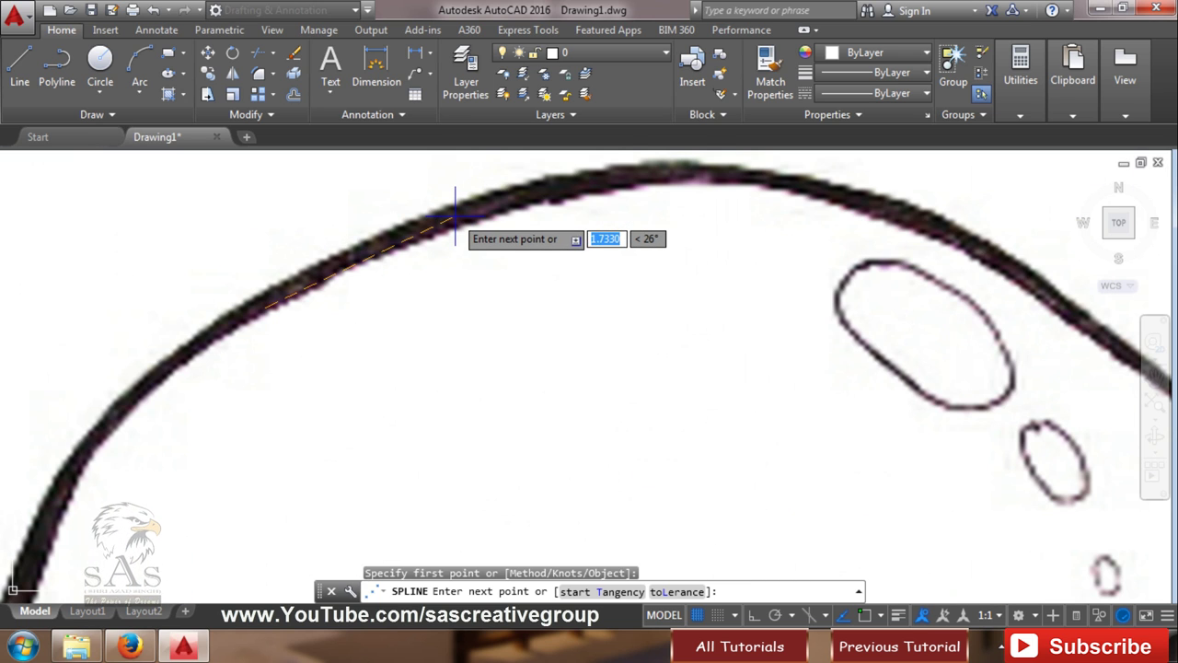
scroll(455, 217, "up", 1)
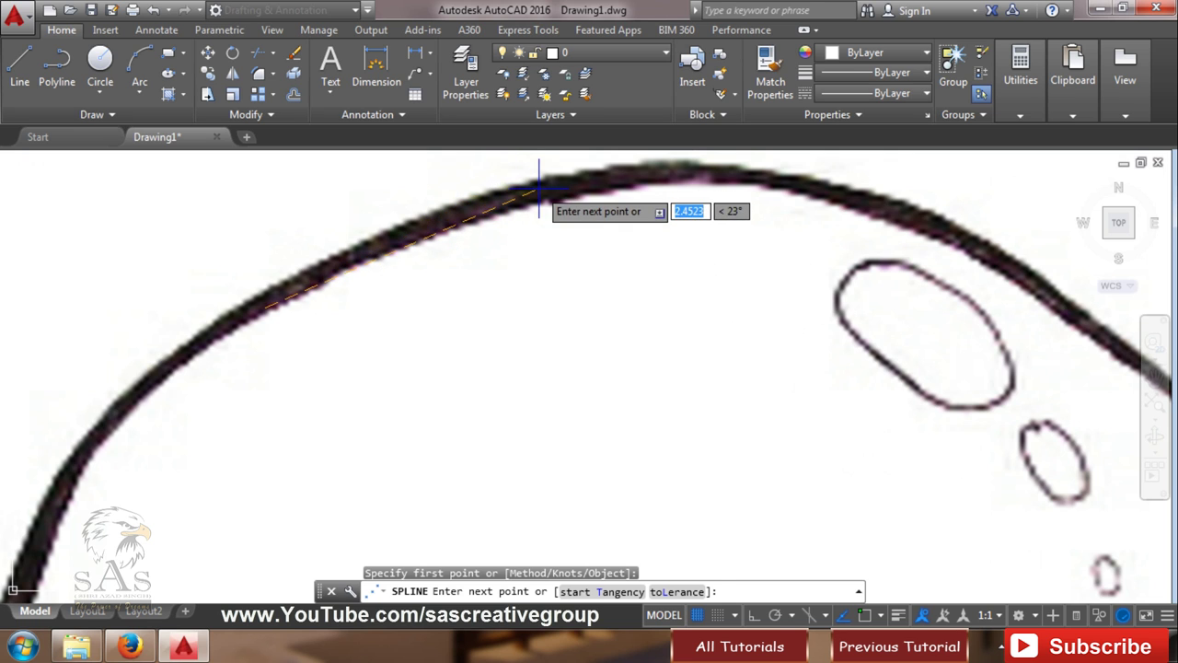
left_click(538, 182)
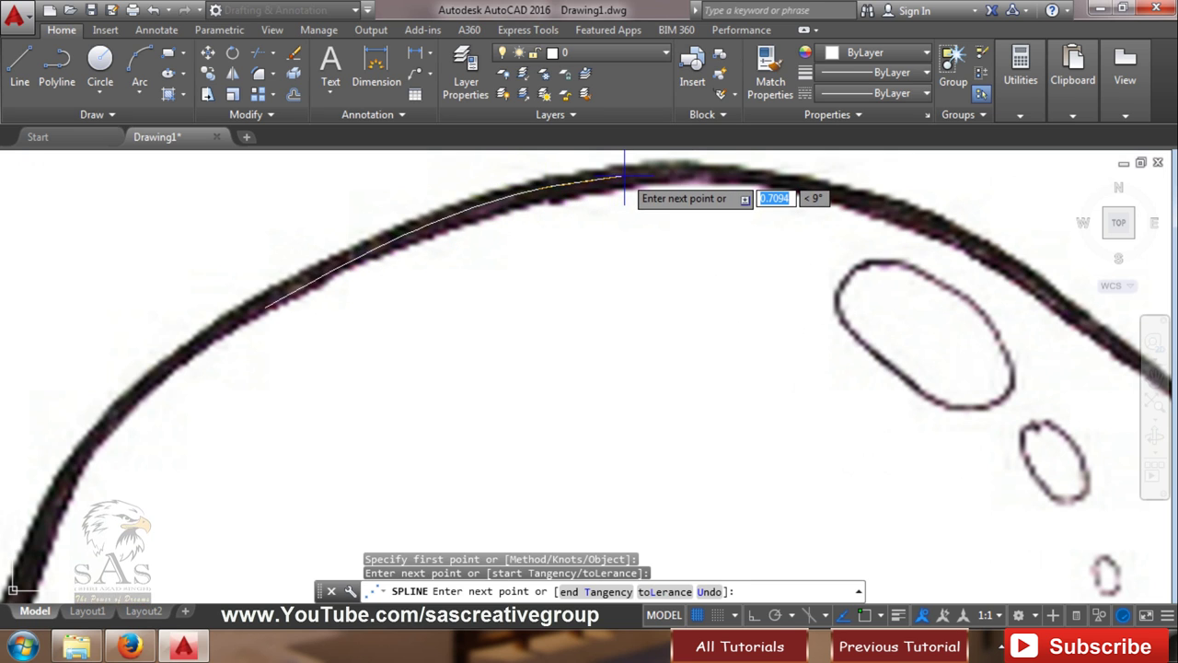
scroll(618, 181, "down", 2)
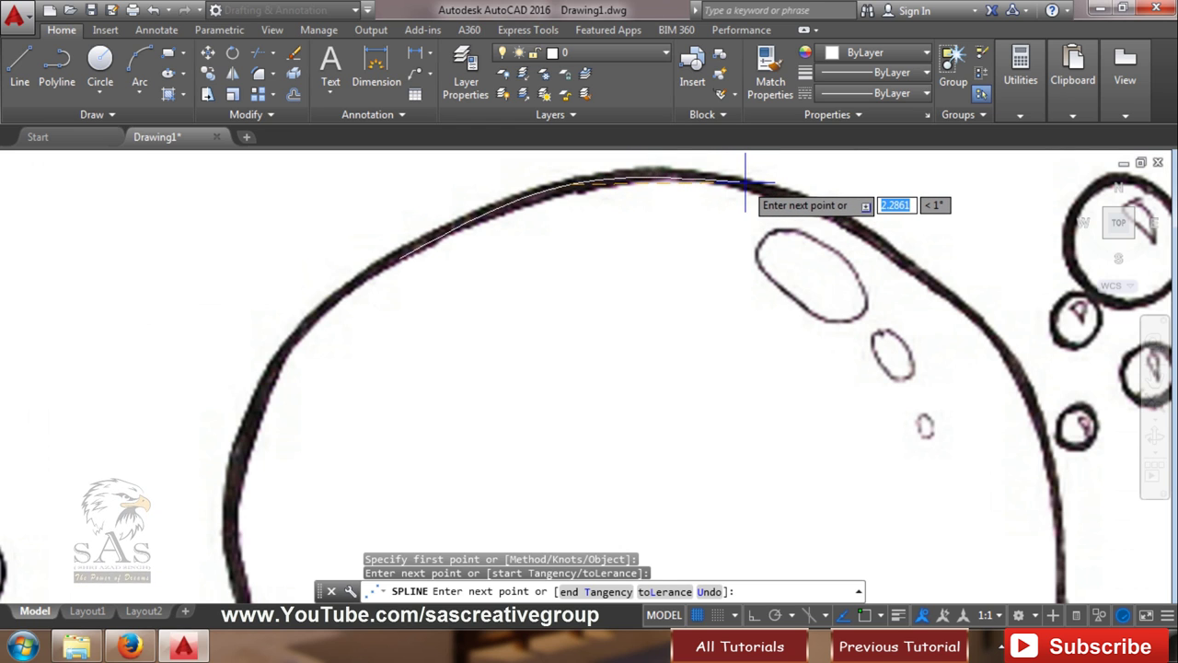
left_click(746, 184)
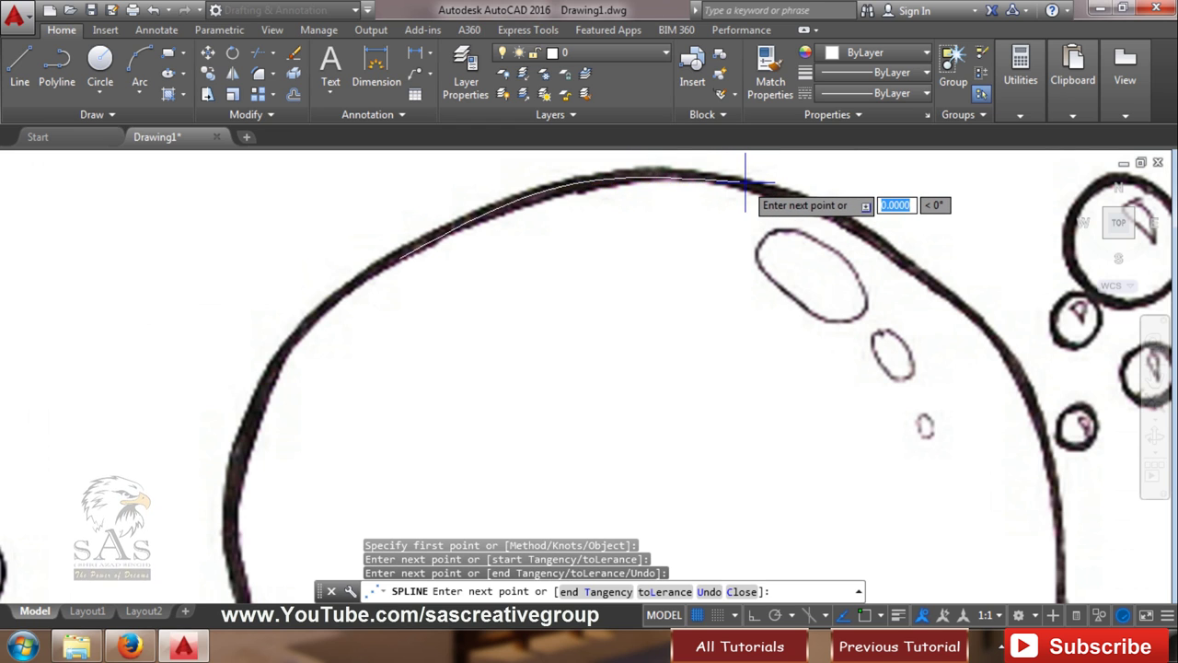
- Continue fit points down the head's right side to where it meets the right arm
left_click(886, 241)
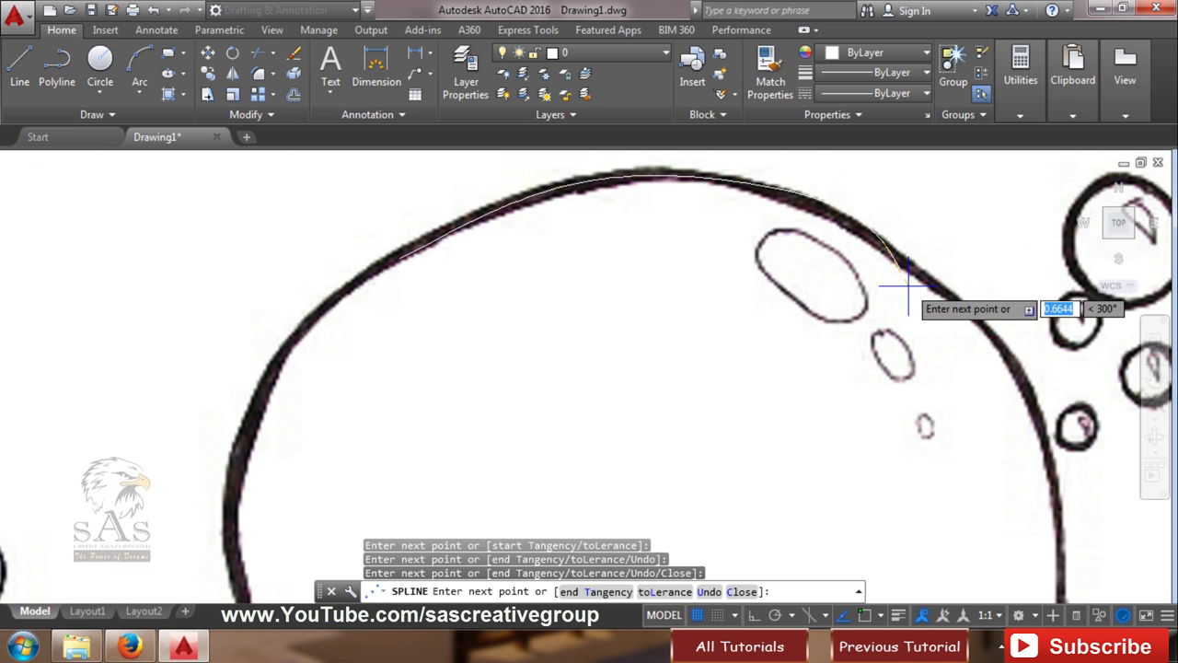
middle_click_drag(908, 285, 902, 286)
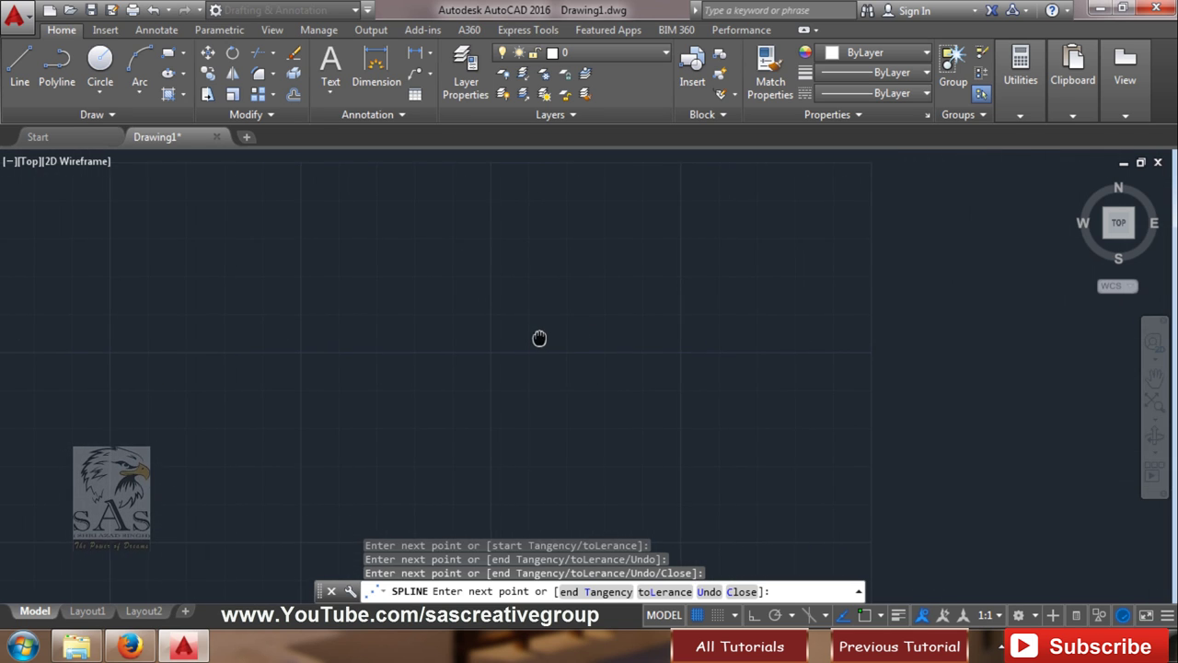
middle_click_drag(581, 335, 539, 336)
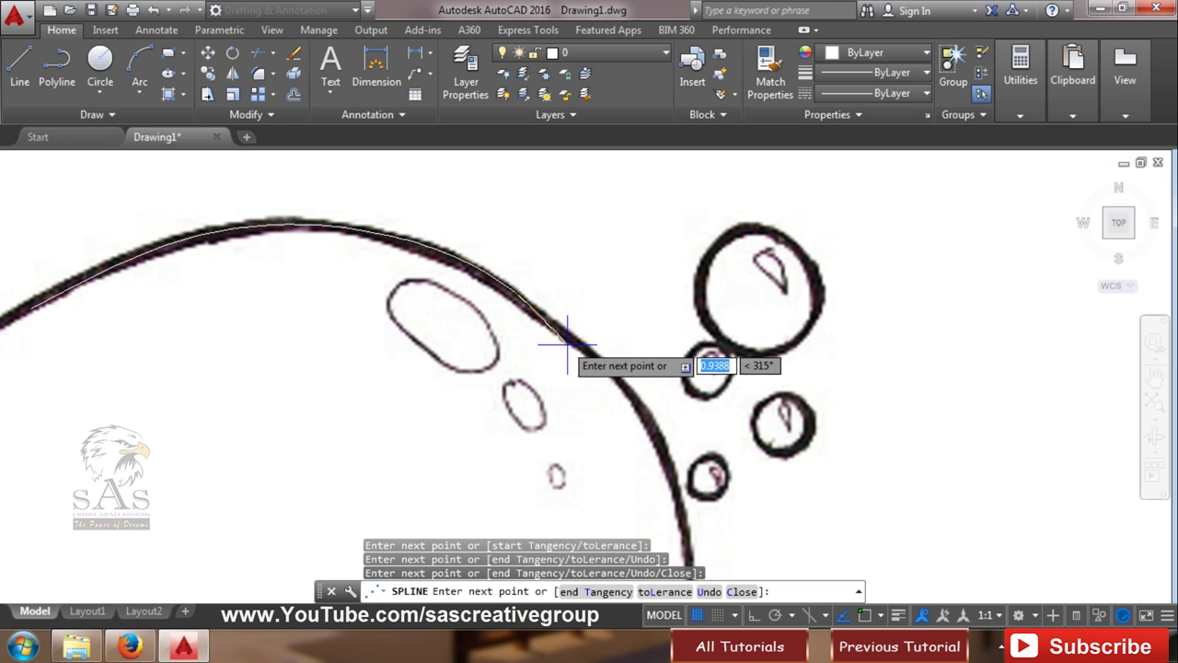
left_click(626, 388)
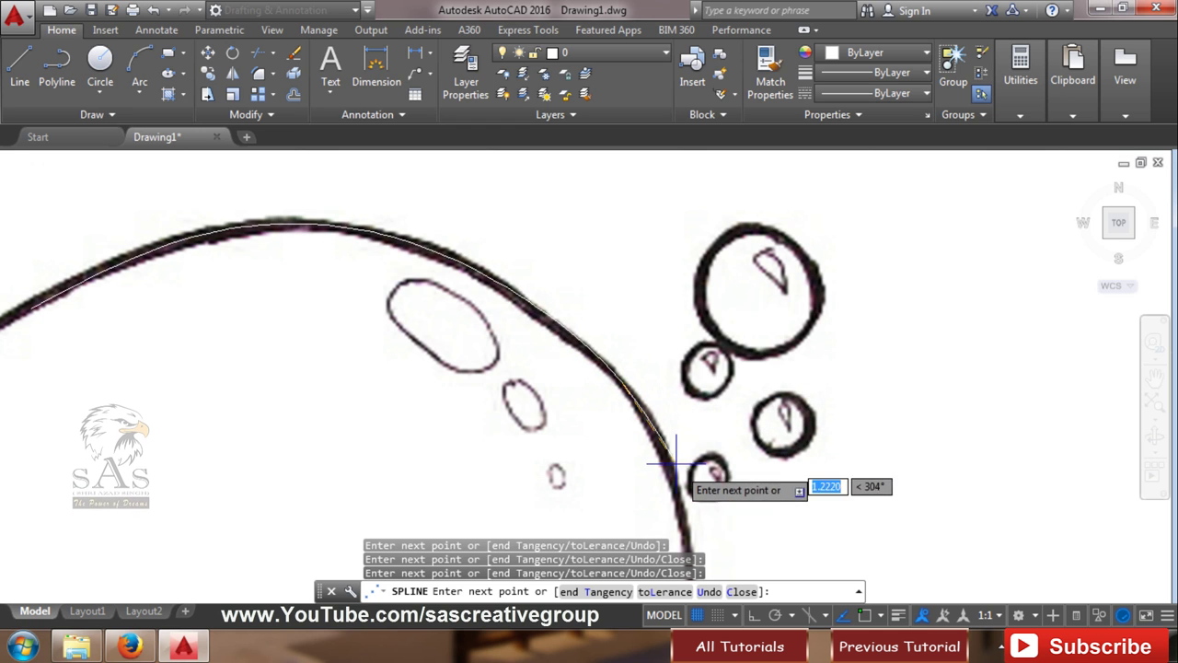
scroll(687, 527, "down", 4)
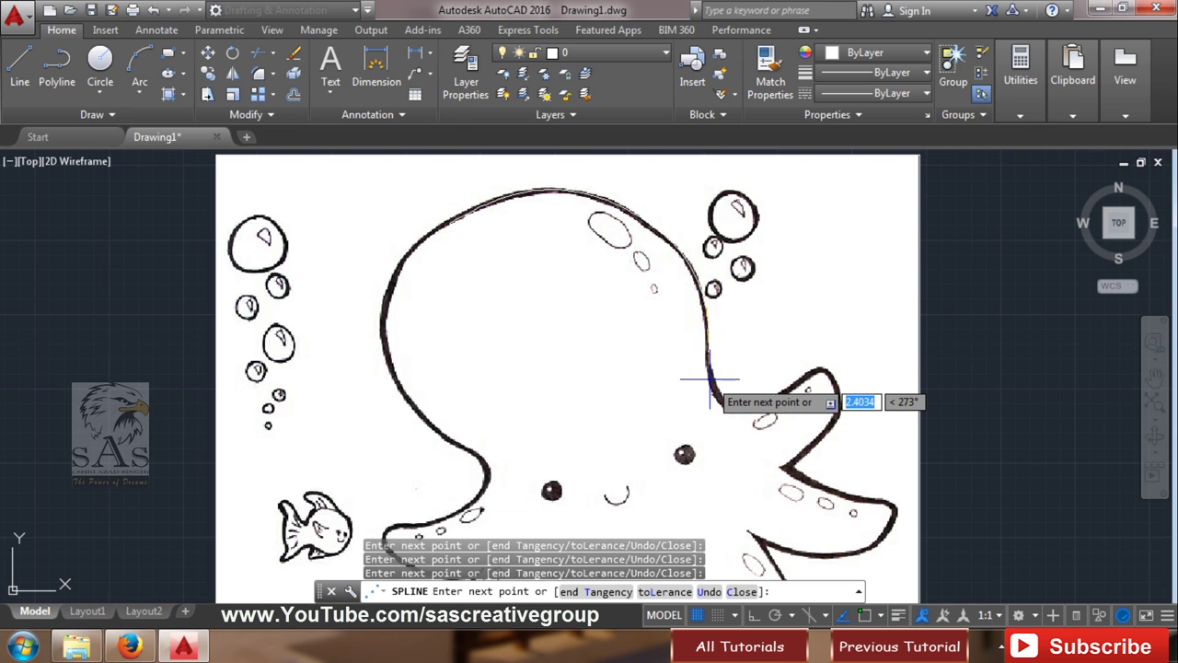
left_click(714, 382)
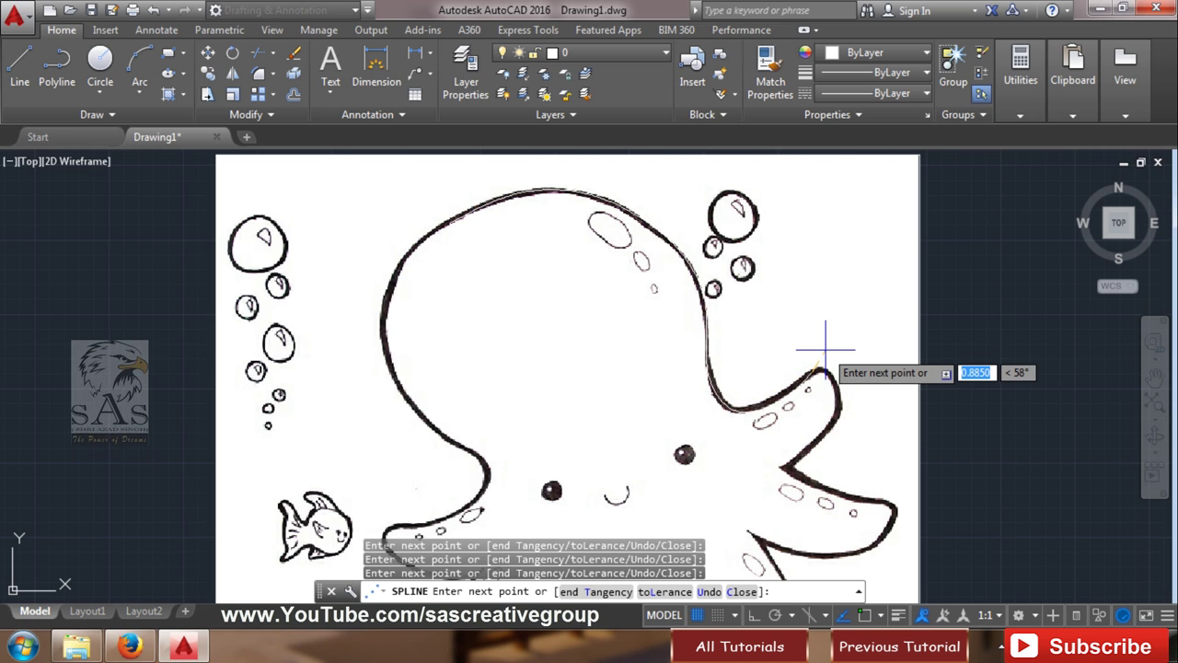
right_click(824, 349)
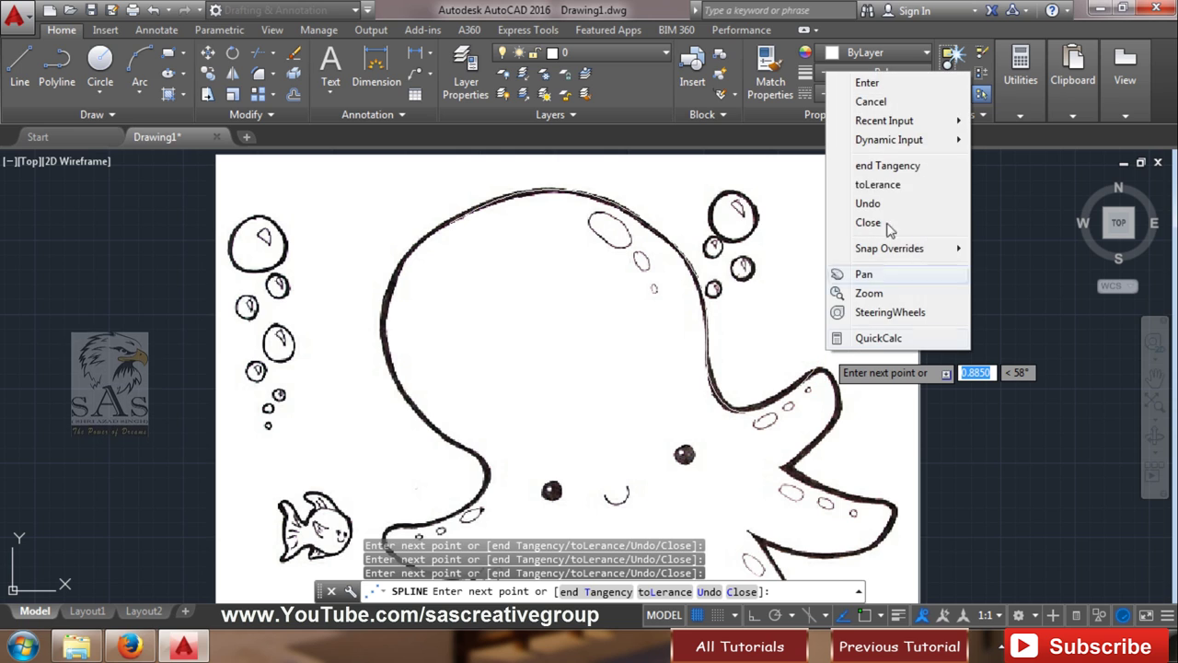
- Finish the spline and give it colour 39,118,187 with a 0.40 mm lineweight
left_click(869, 102)
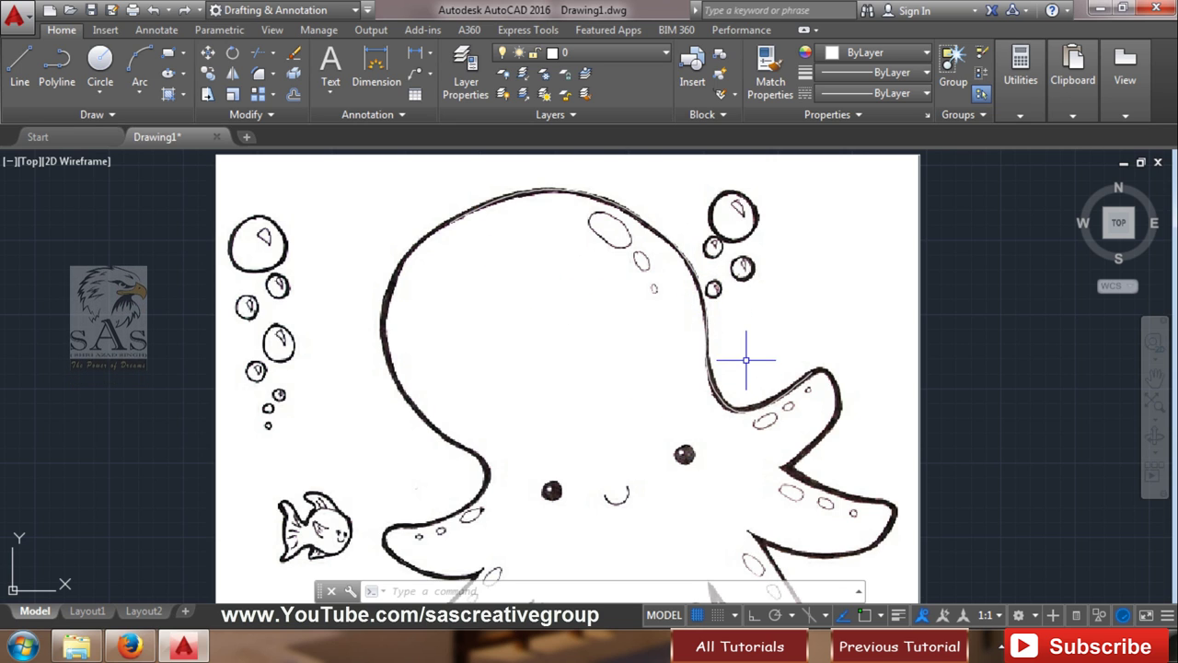
left_click(613, 413)
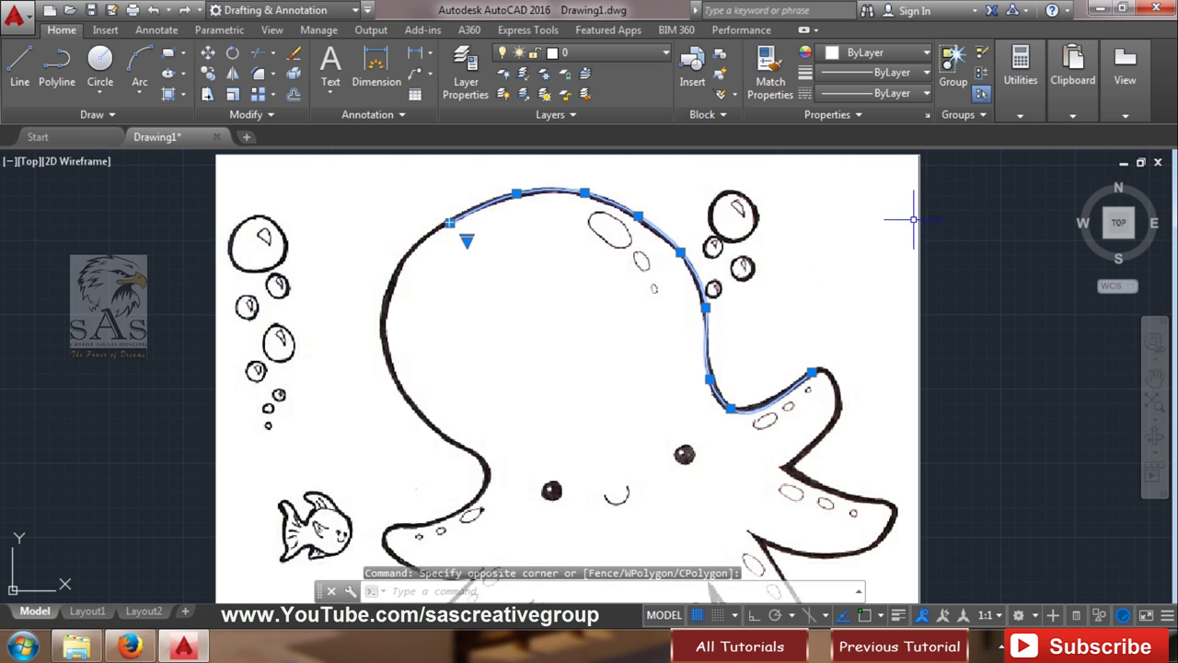
left_click(893, 53)
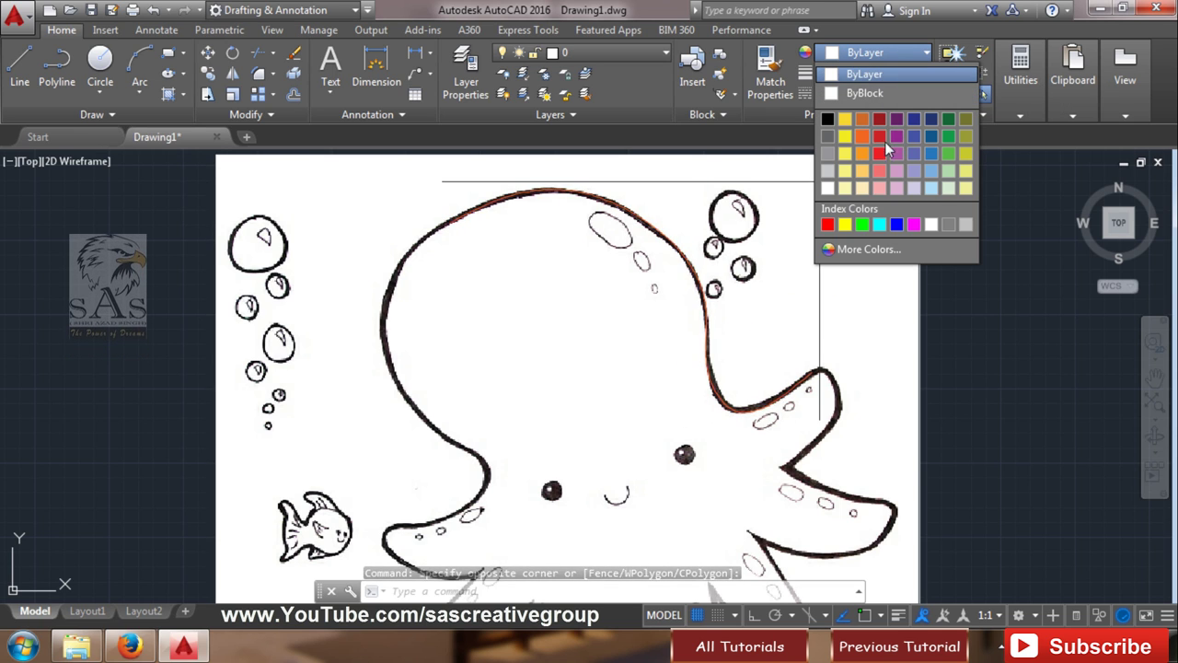
left_click(933, 154)
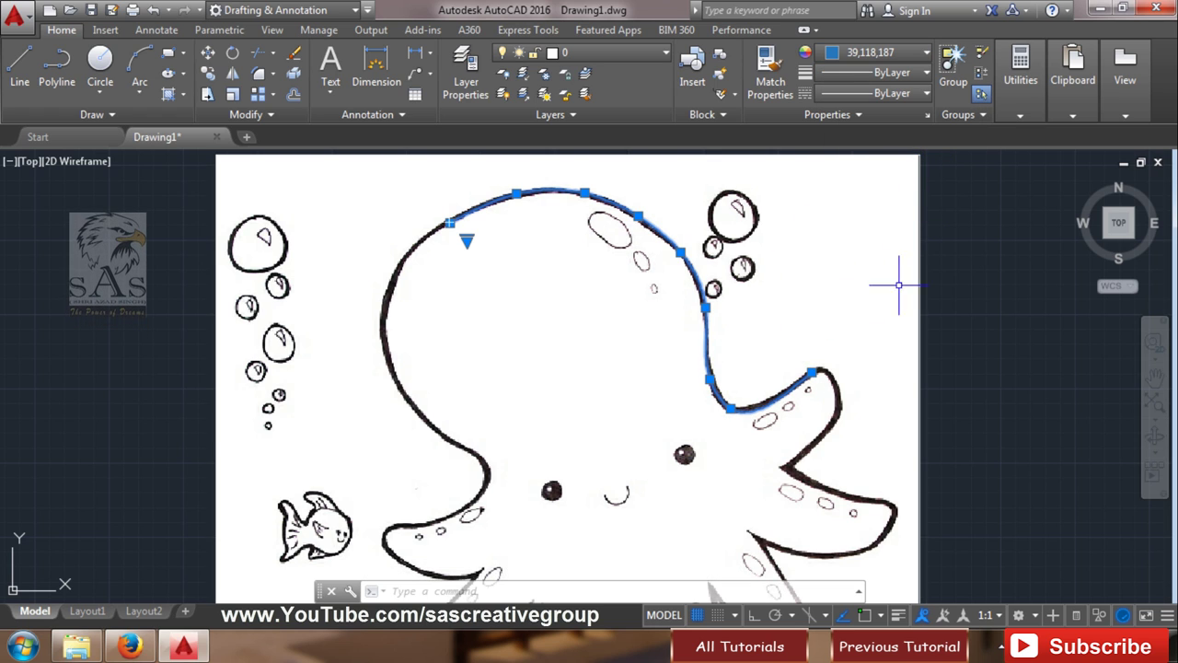
left_click(875, 79)
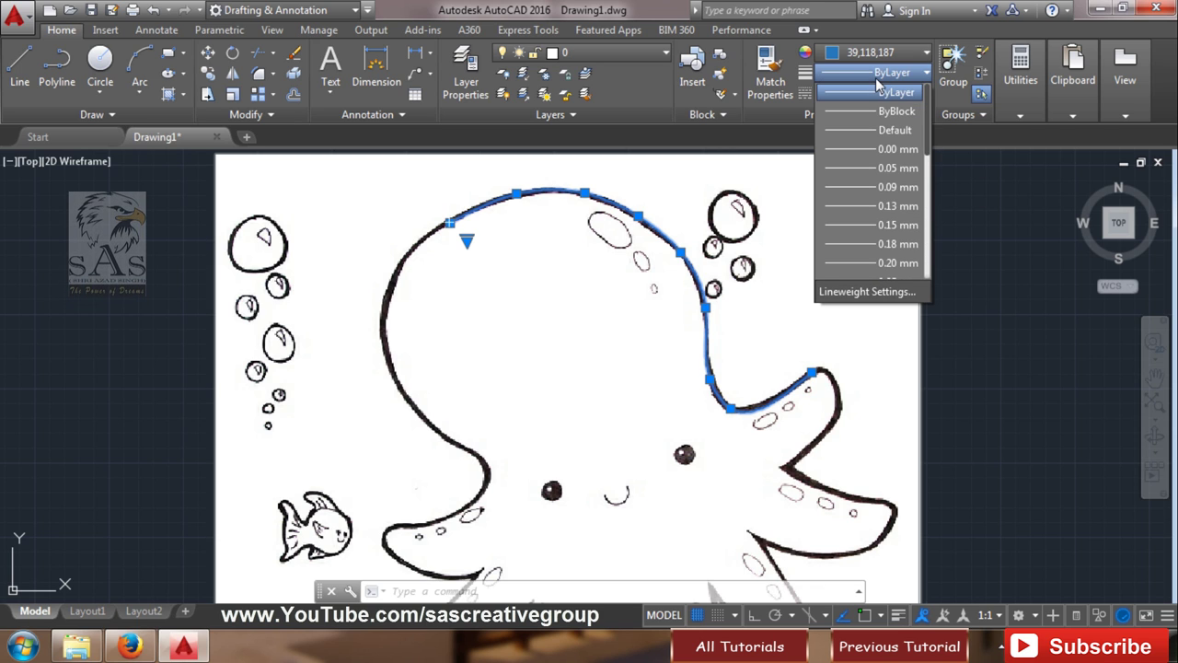
scroll(877, 164, "down", 3)
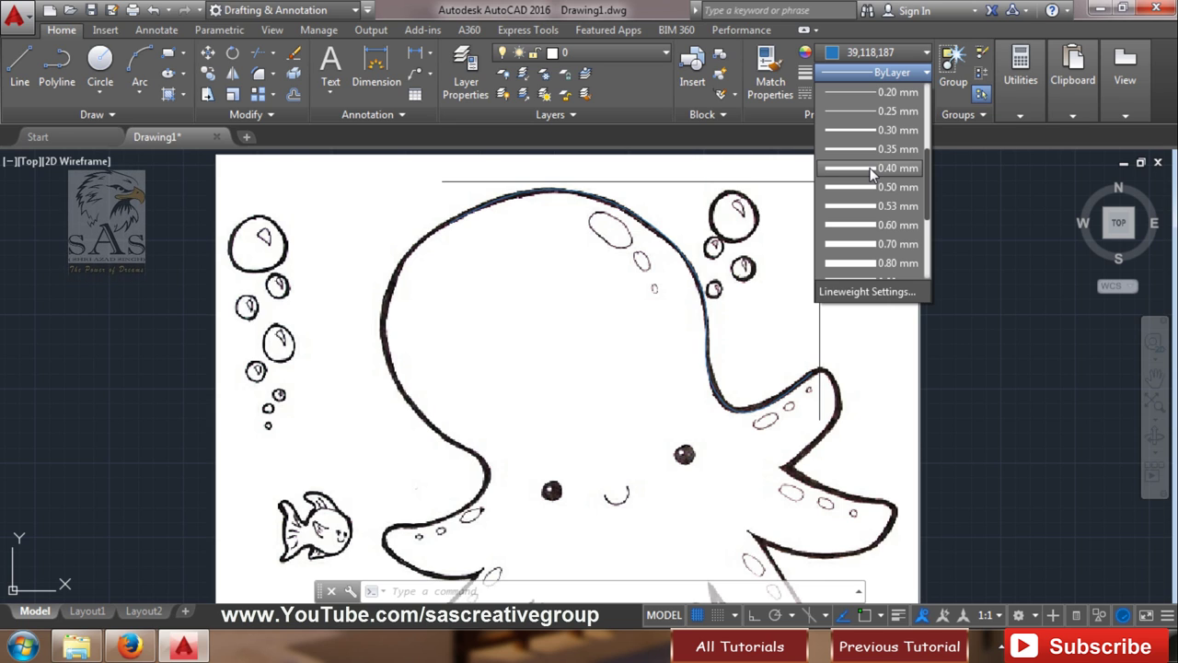
left_click(869, 167)
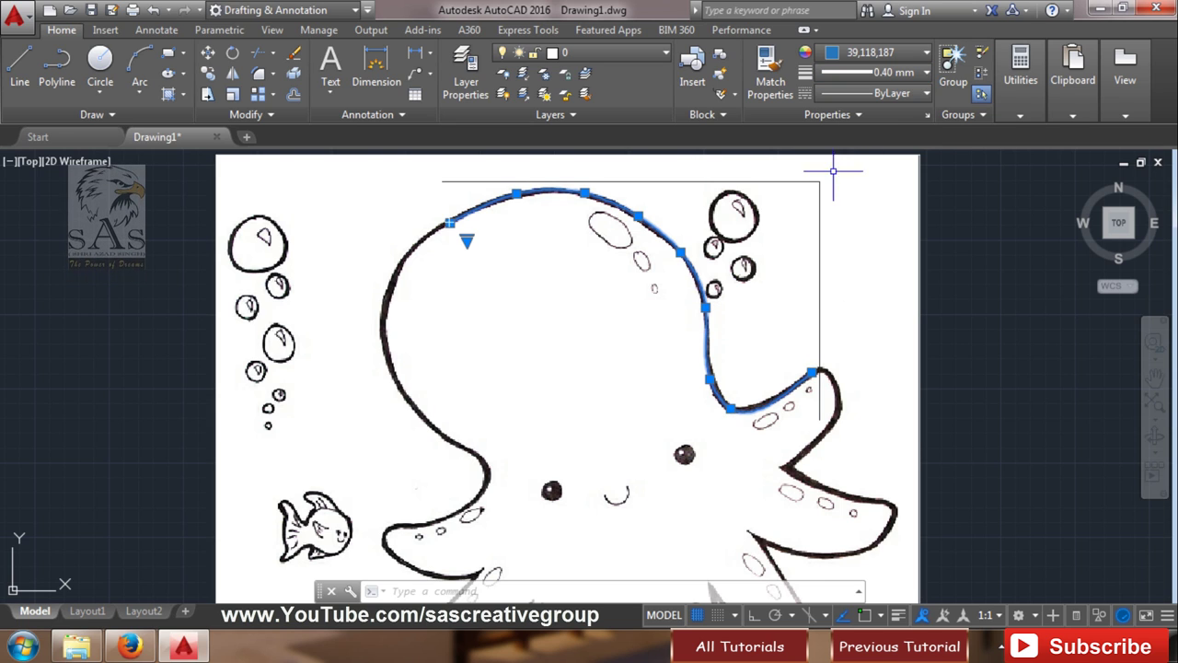
left_click(945, 334)
- Reselect the head outline to check its properties, then deselect it
key("Escape")
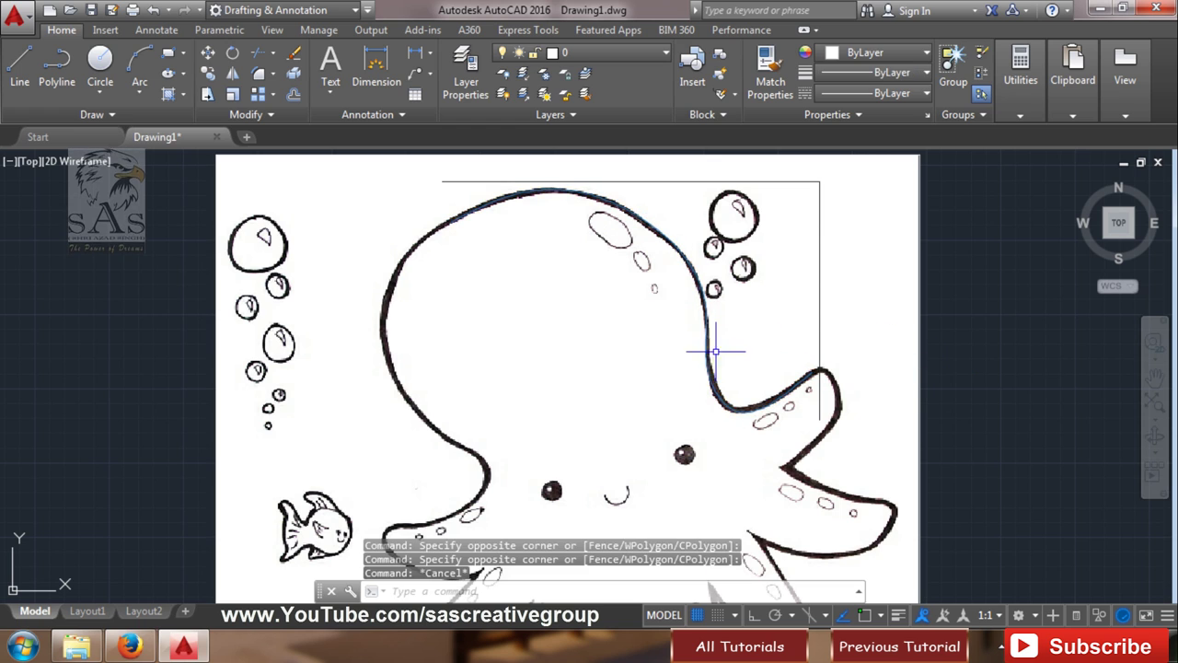
left_click(753, 355)
left_click(695, 402)
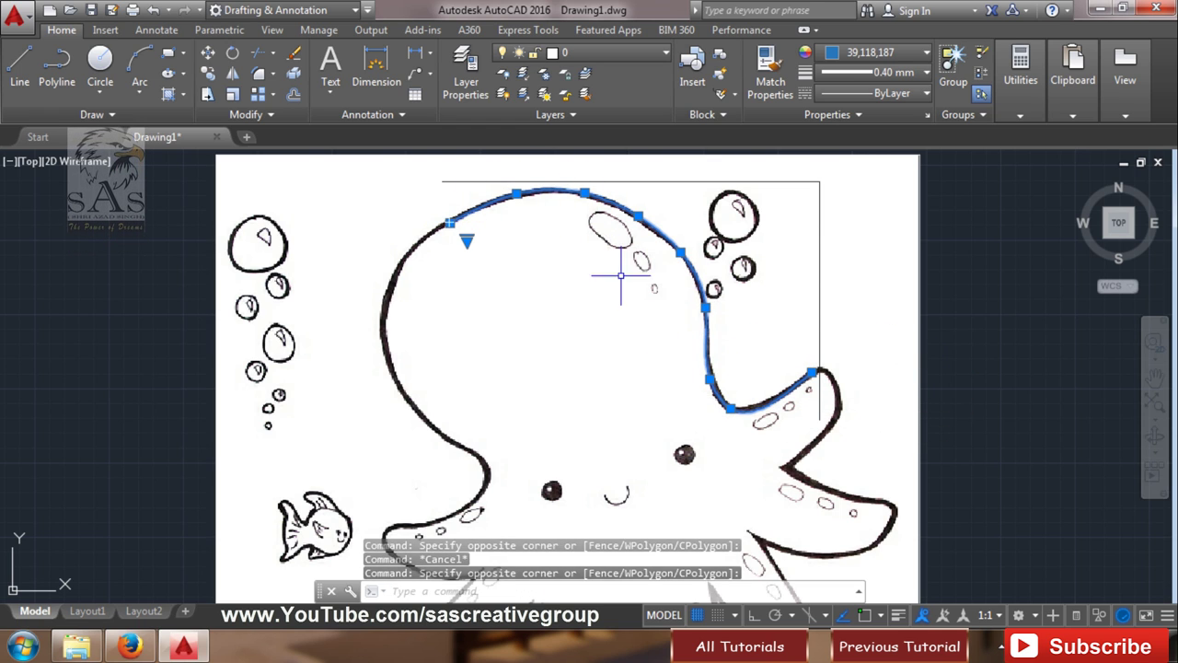
key("Escape")
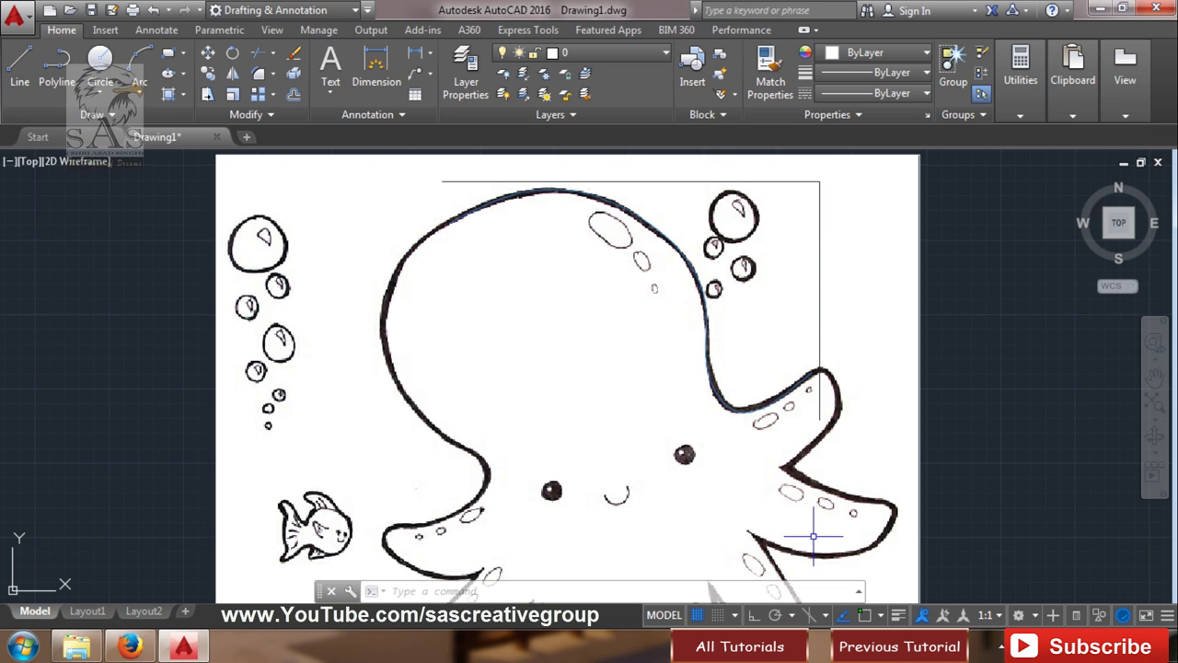
- Turn on lineweight display and check LineWeight in the status-bar customization menu
left_click(897, 617)
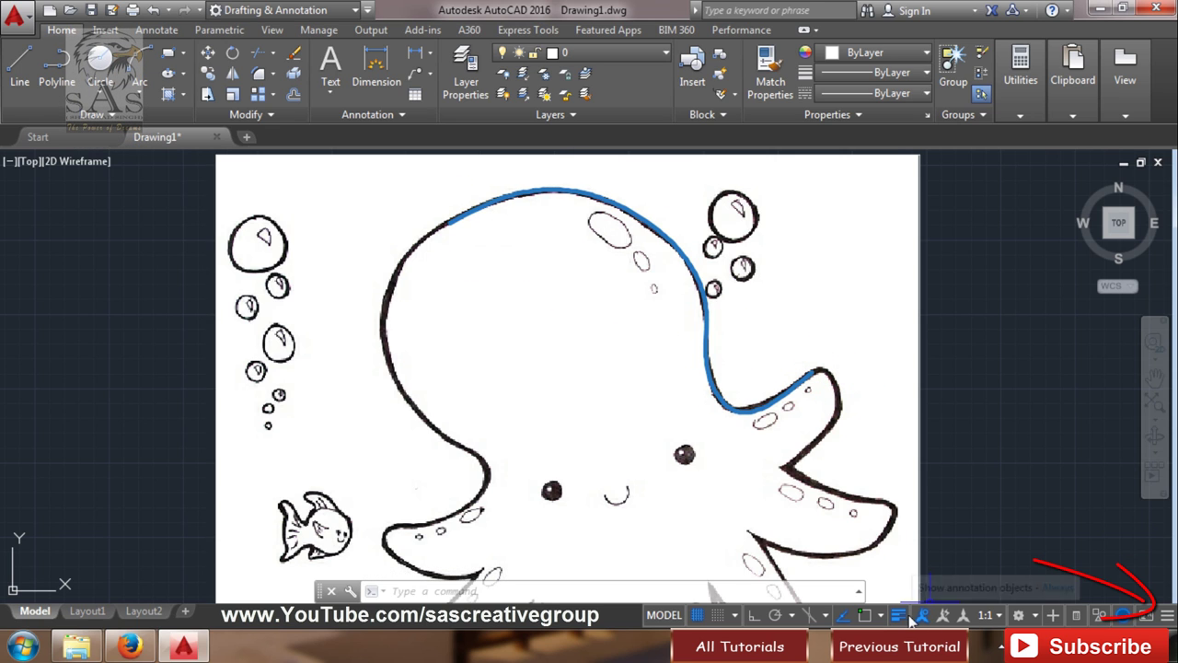
left_click(1167, 617)
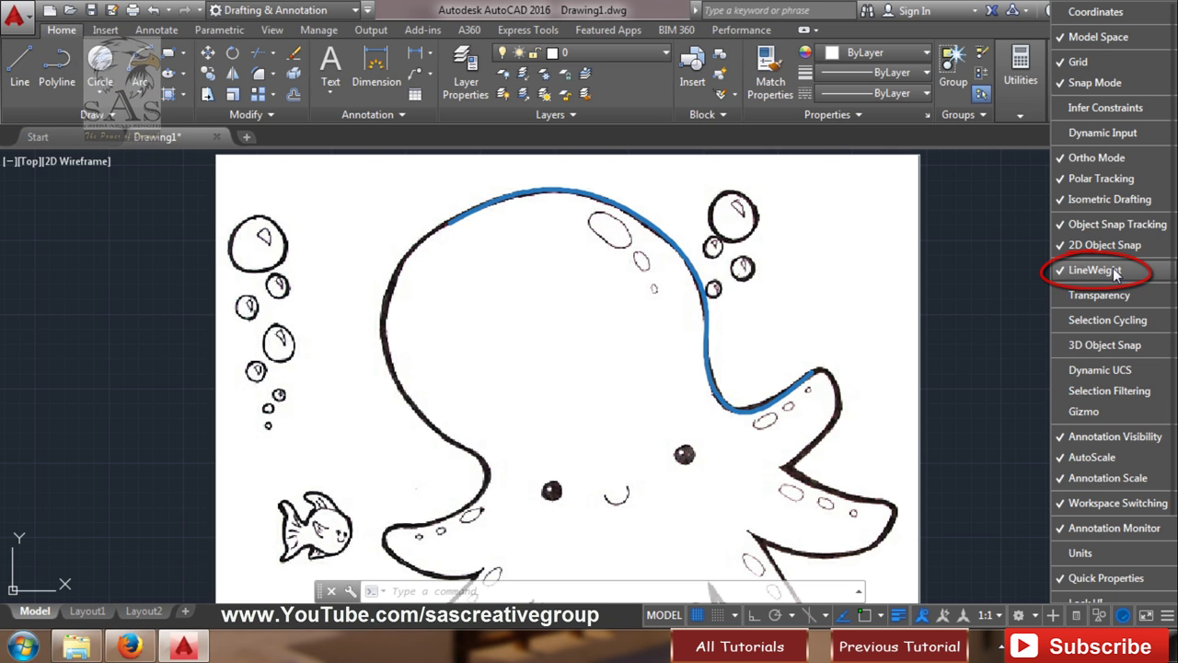
key("Escape")
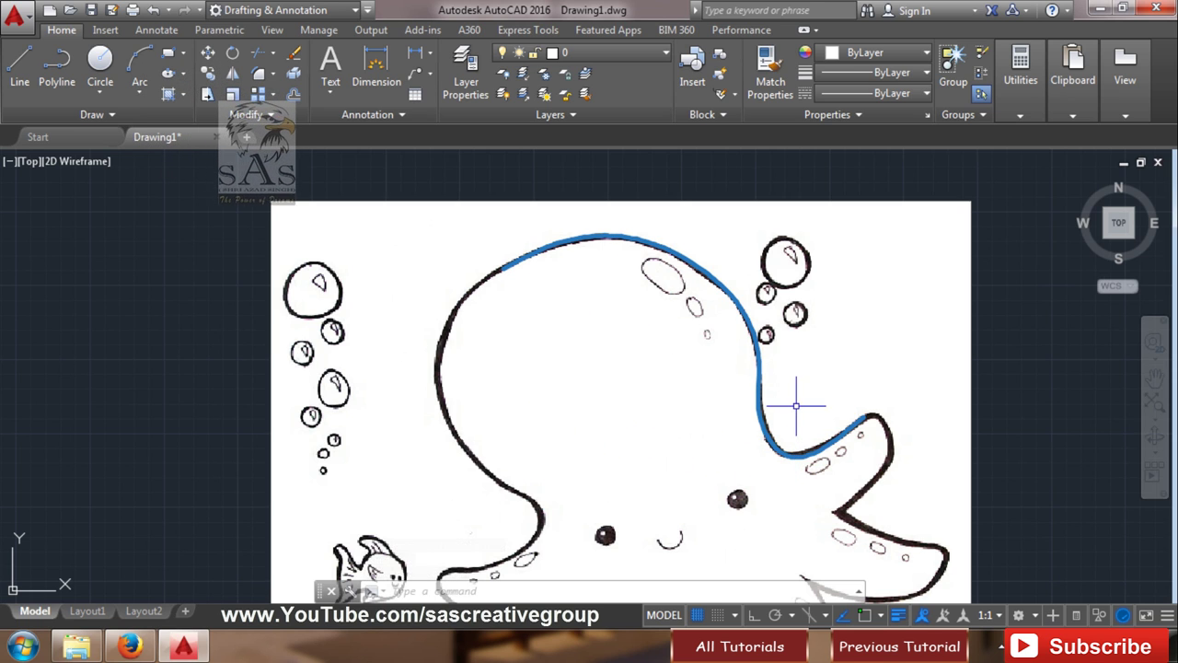
- Select the blue outline and reposition its top fit point onto the head edge
left_click(789, 373)
left_click(735, 401)
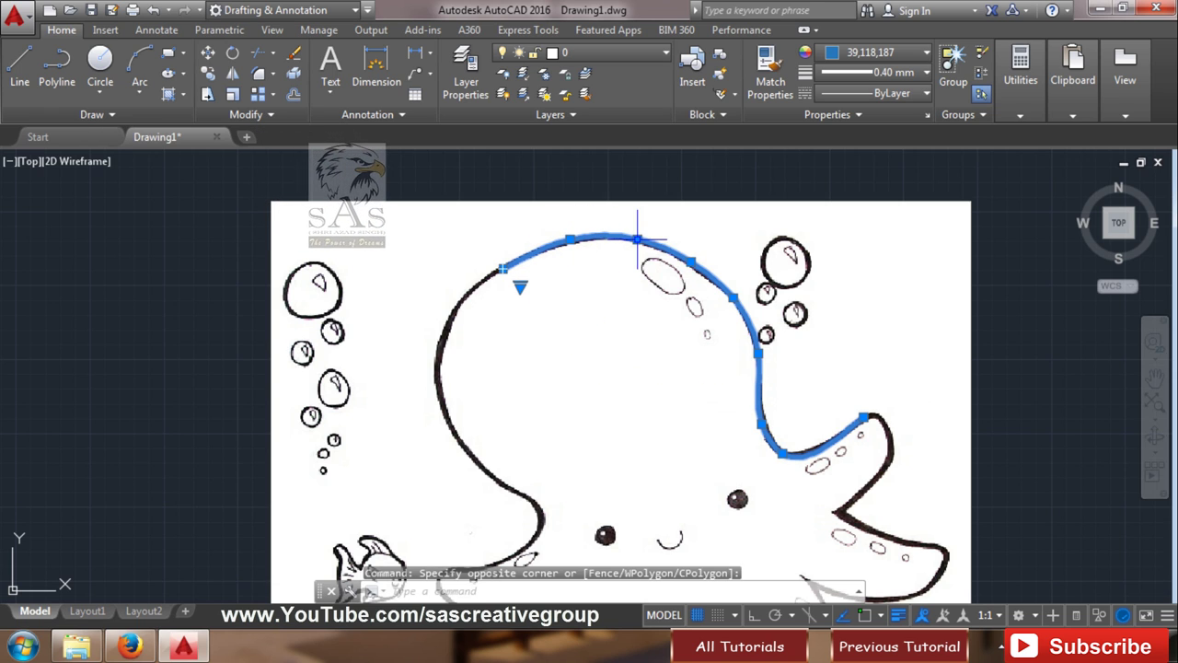
left_click(570, 242)
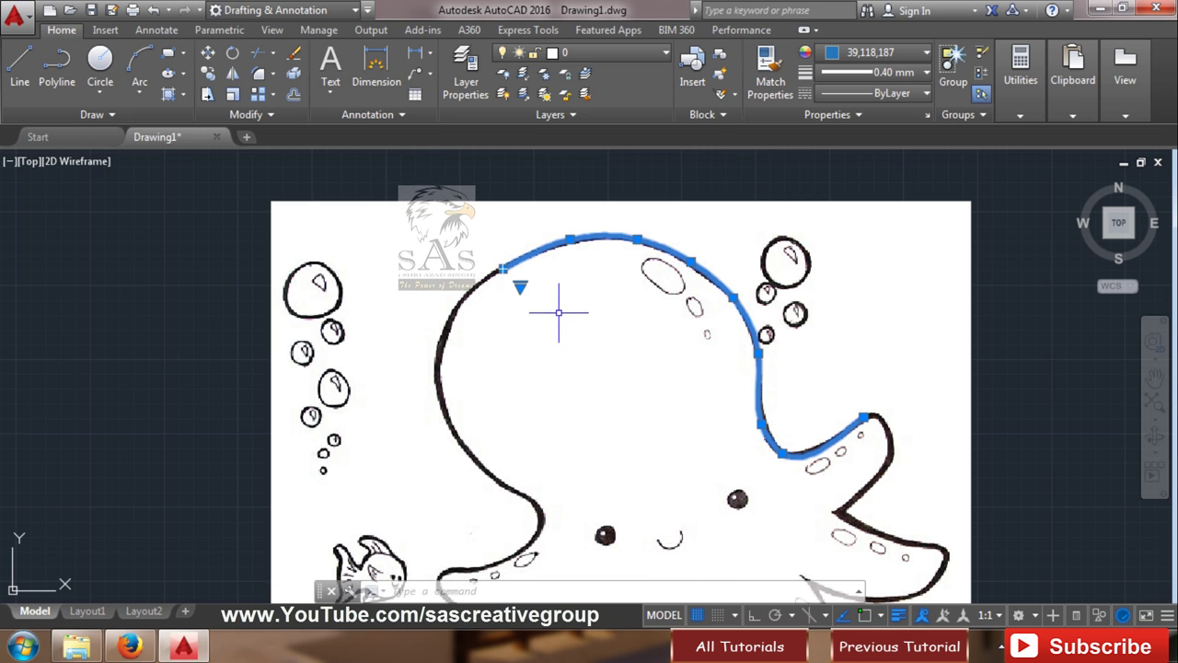
left_click(605, 306)
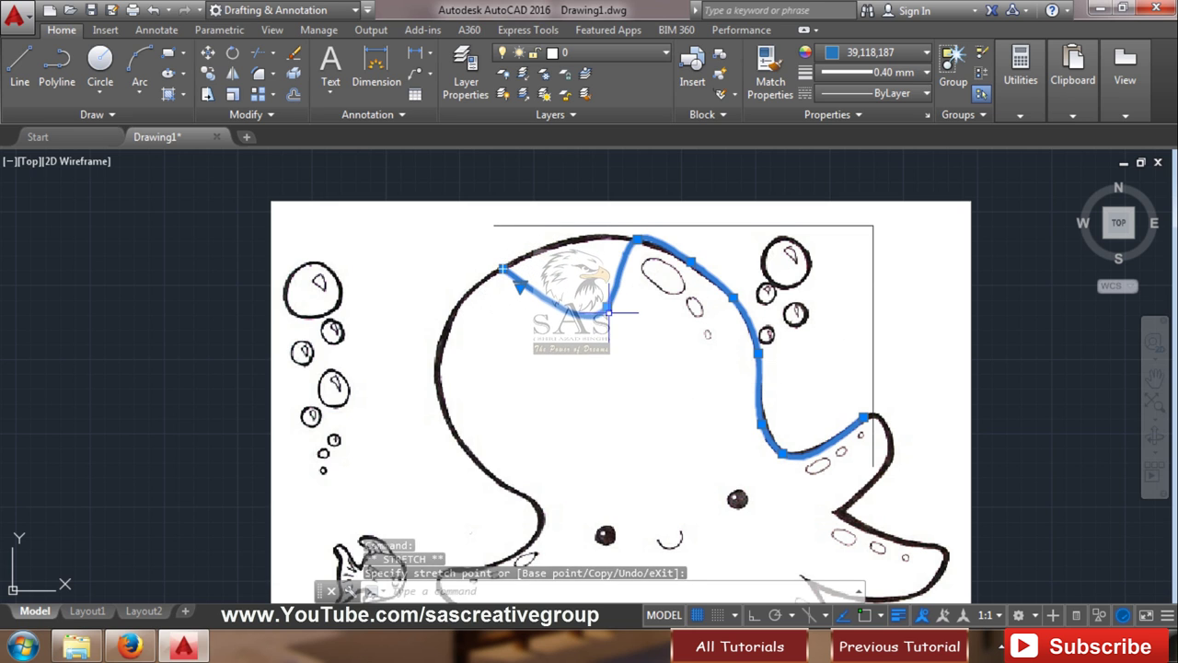
left_click(606, 306)
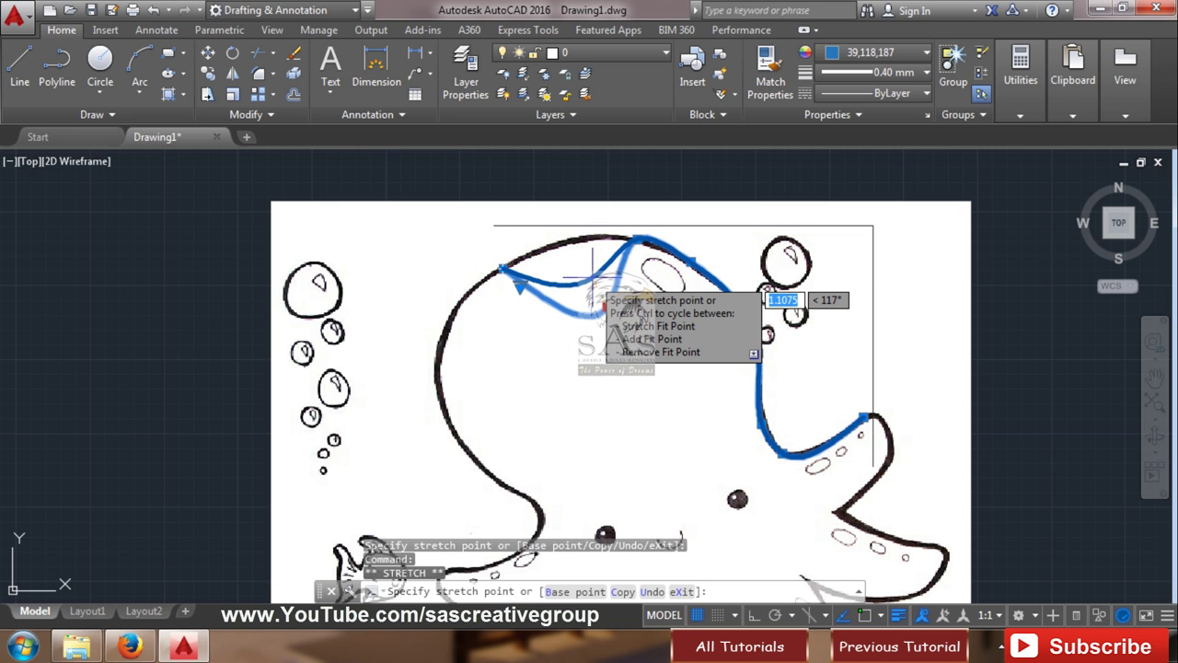
left_click(564, 241)
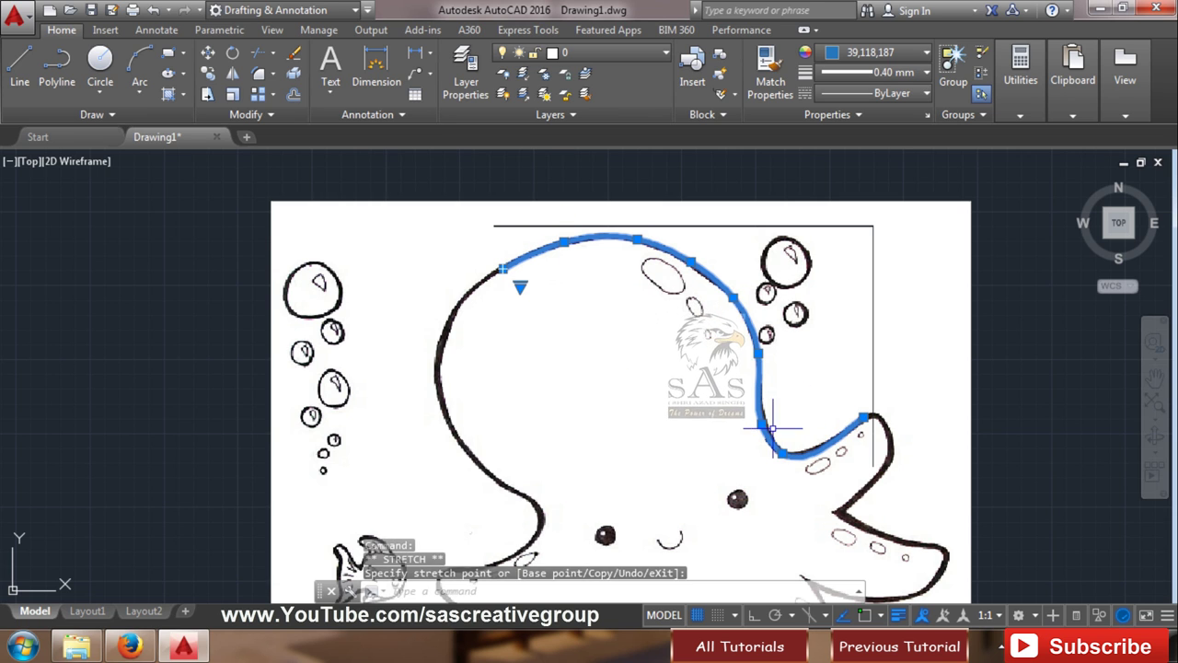
- Zoom in and drag the arm fit point onto the traced right-arm edge
scroll(785, 437, "up", 3)
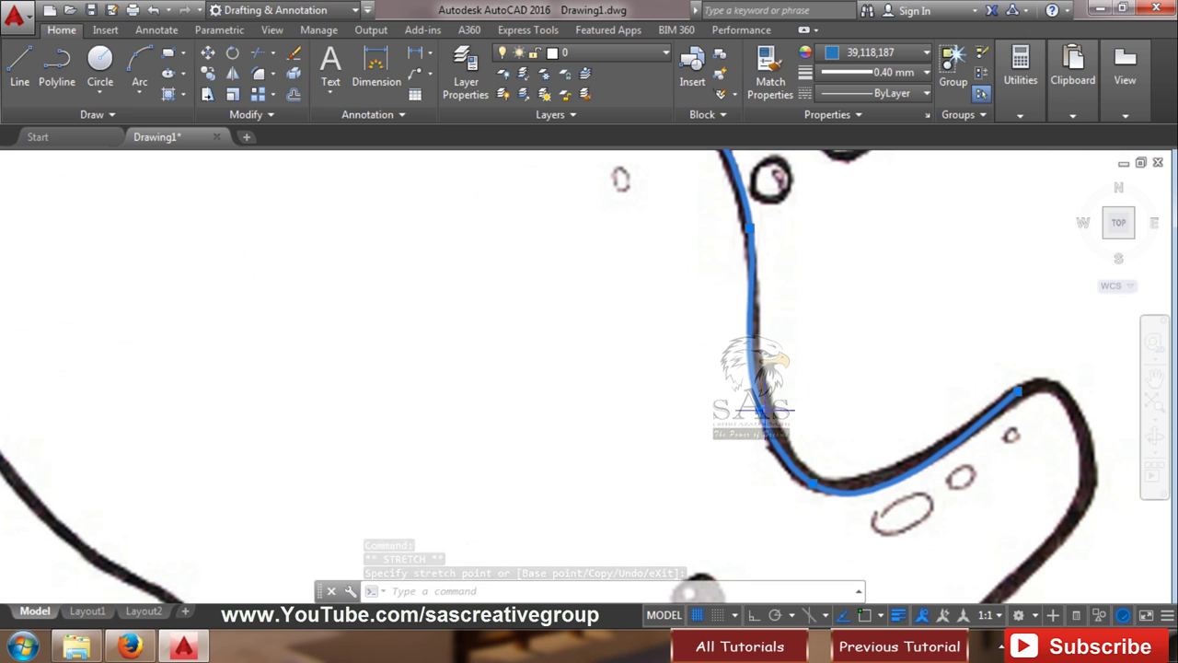
left_click(759, 410)
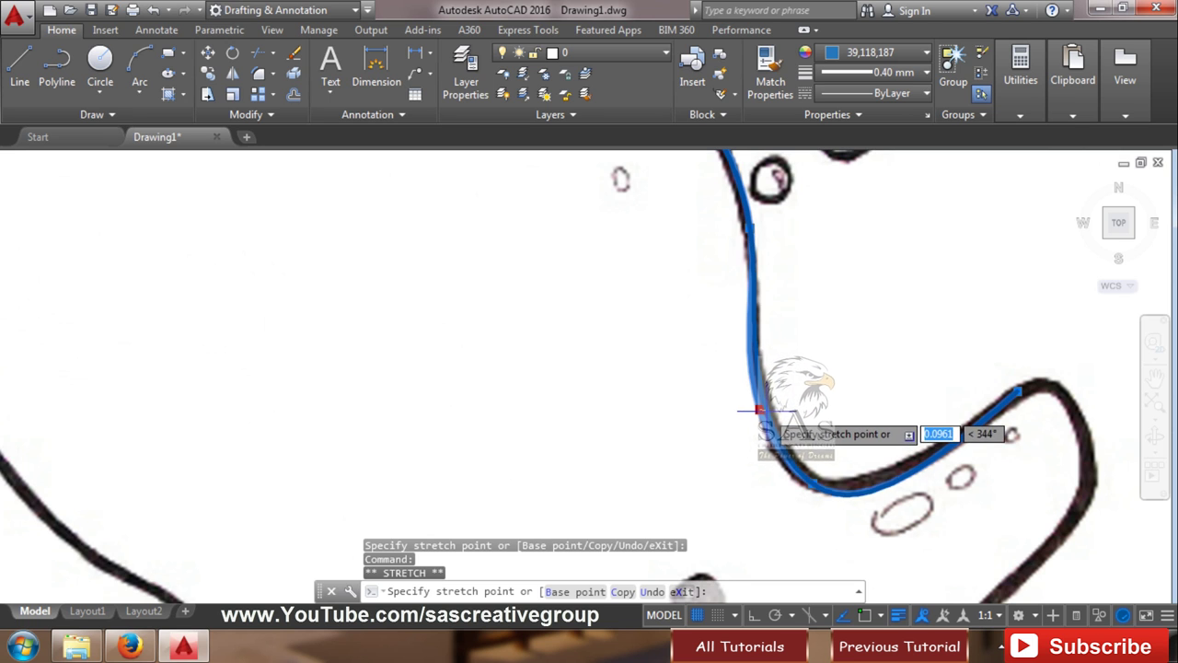
left_click(763, 409)
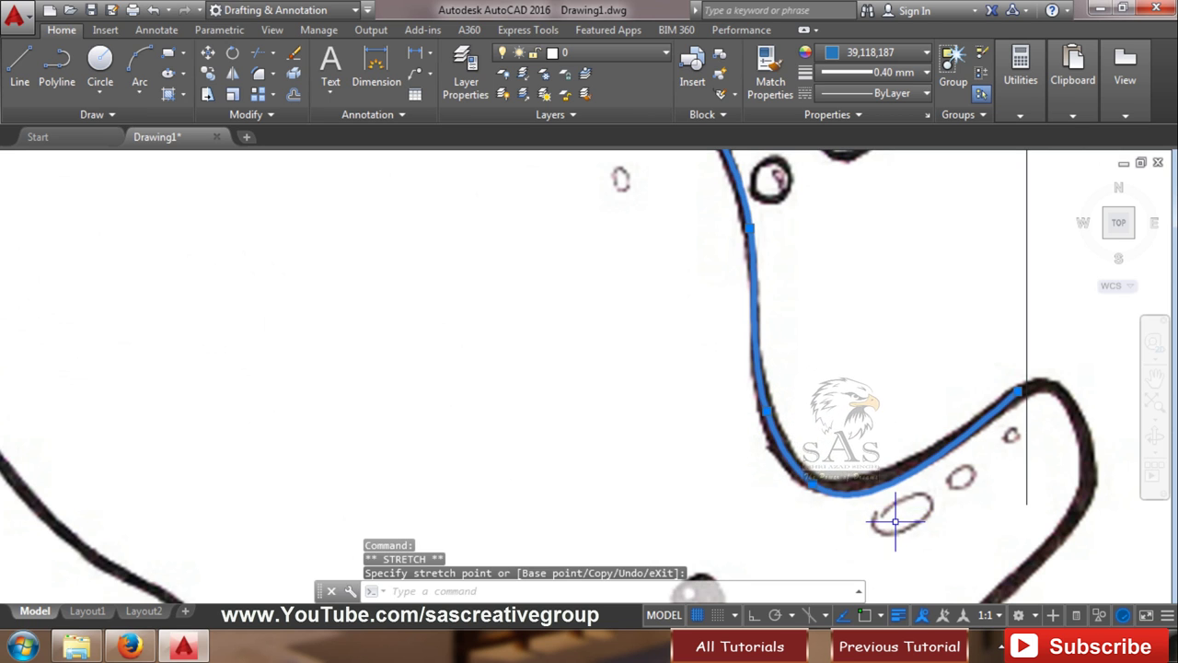
scroll(864, 481, "up", 2)
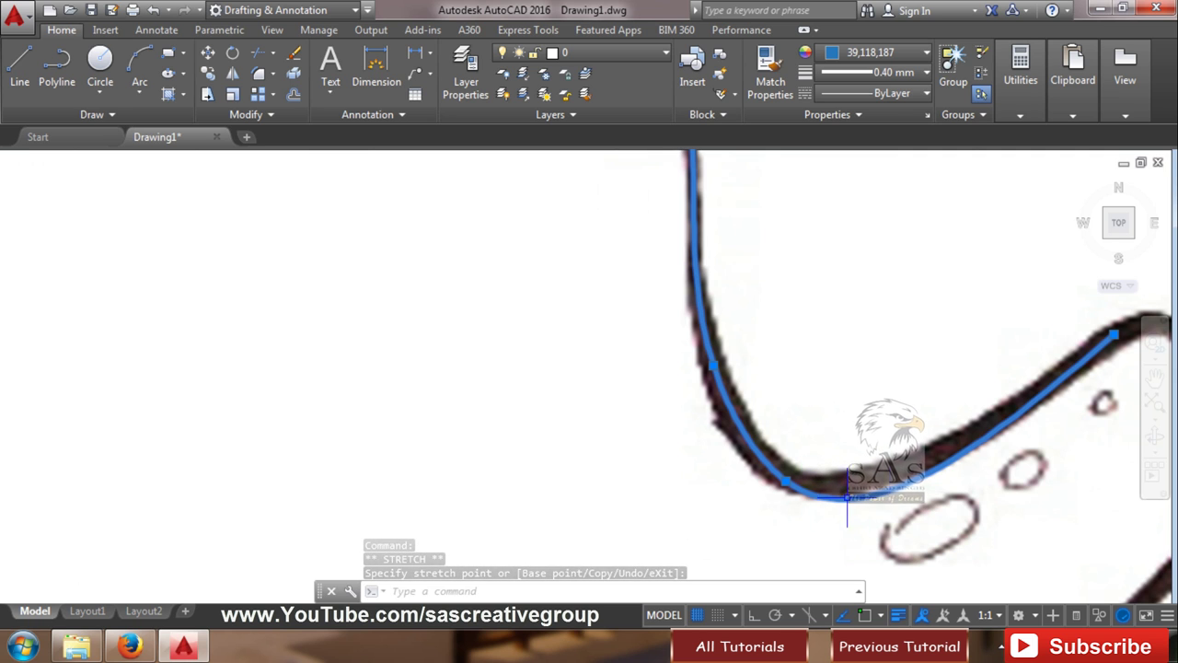
left_click(856, 497)
scroll(901, 419, "down", 2)
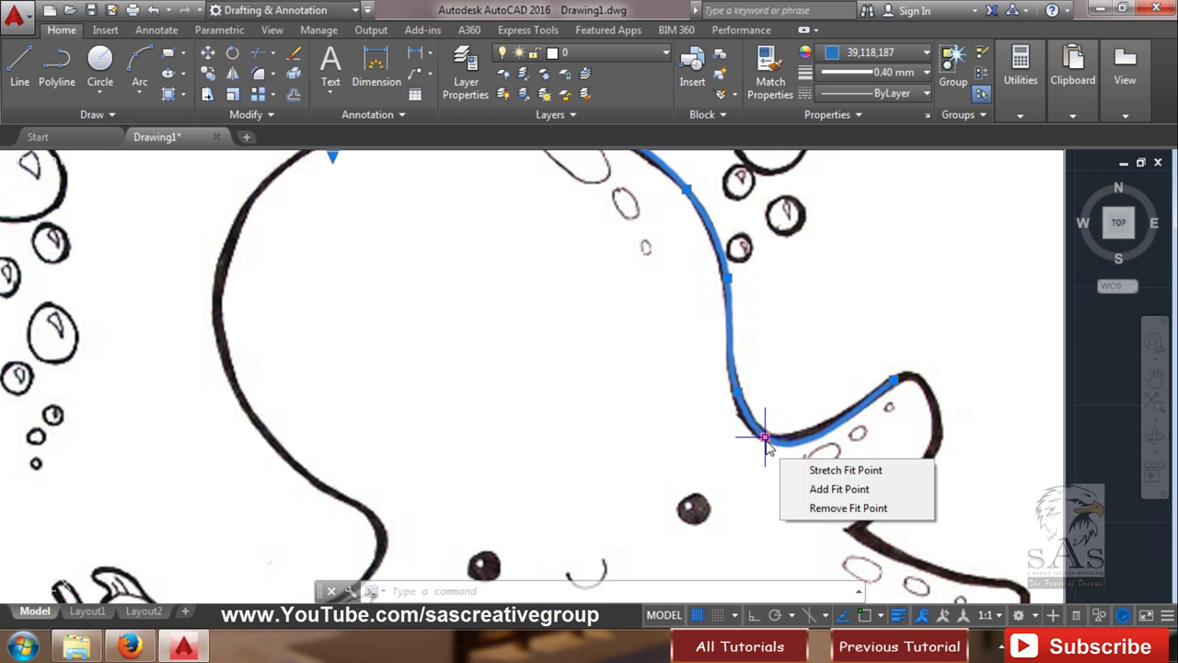
mouse_move(764, 437)
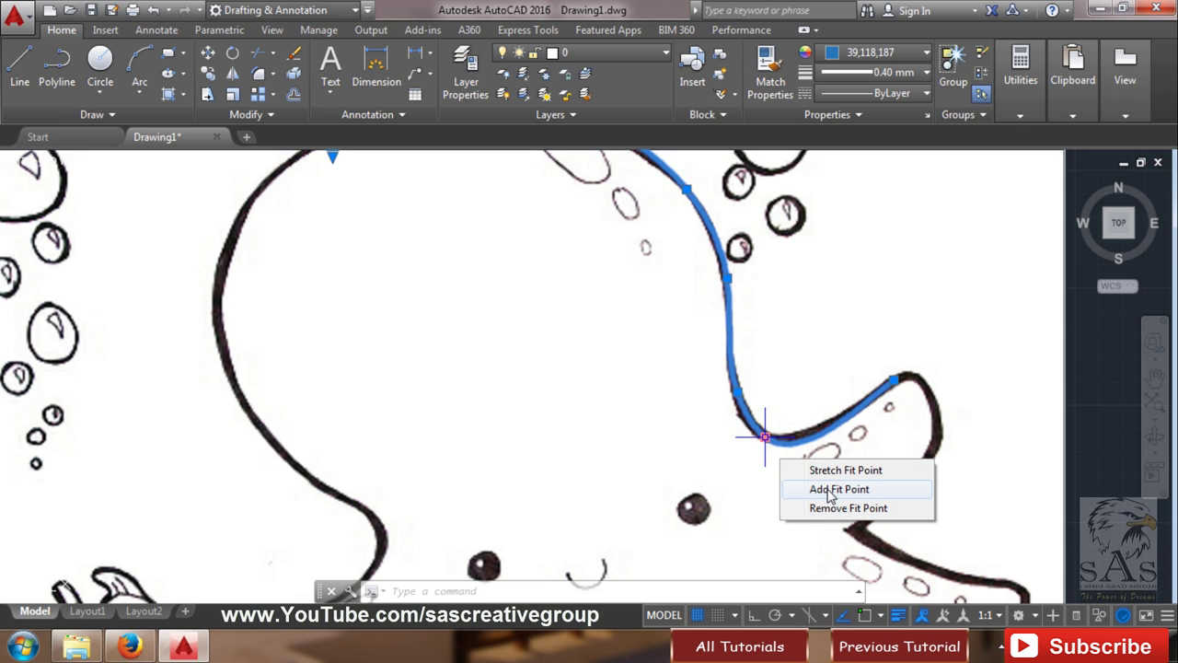
- Add a fit point to the outline under the right arm, then zoom out to recentre the octopus
left_click(831, 491)
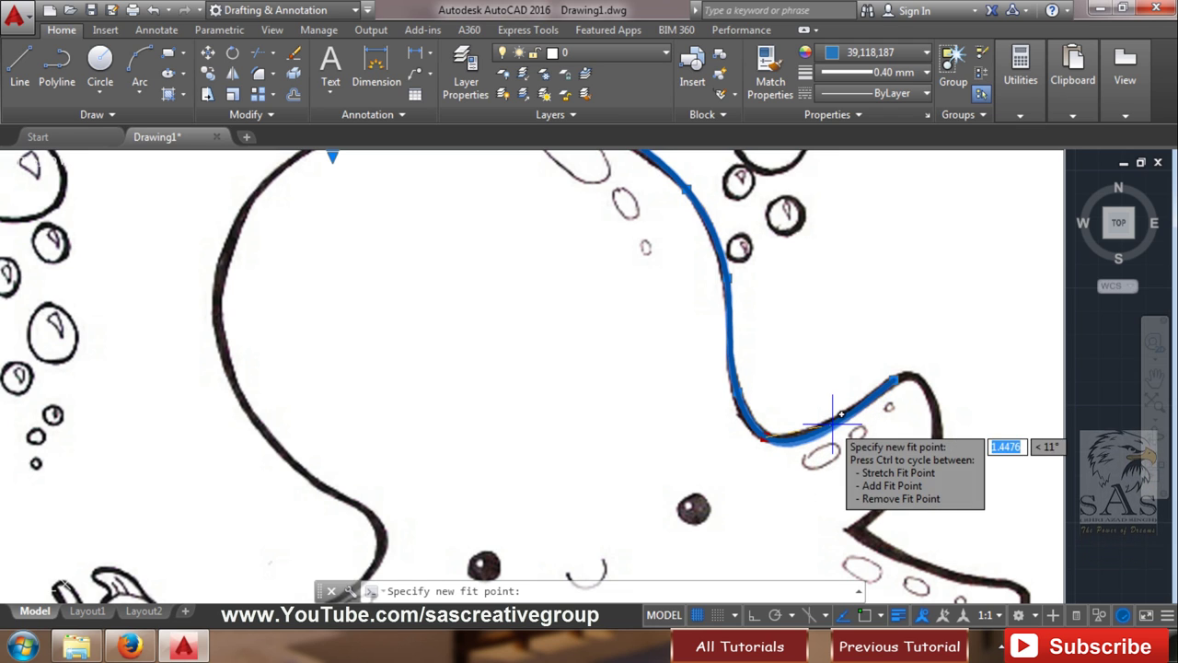
left_click(832, 422)
left_click(832, 422)
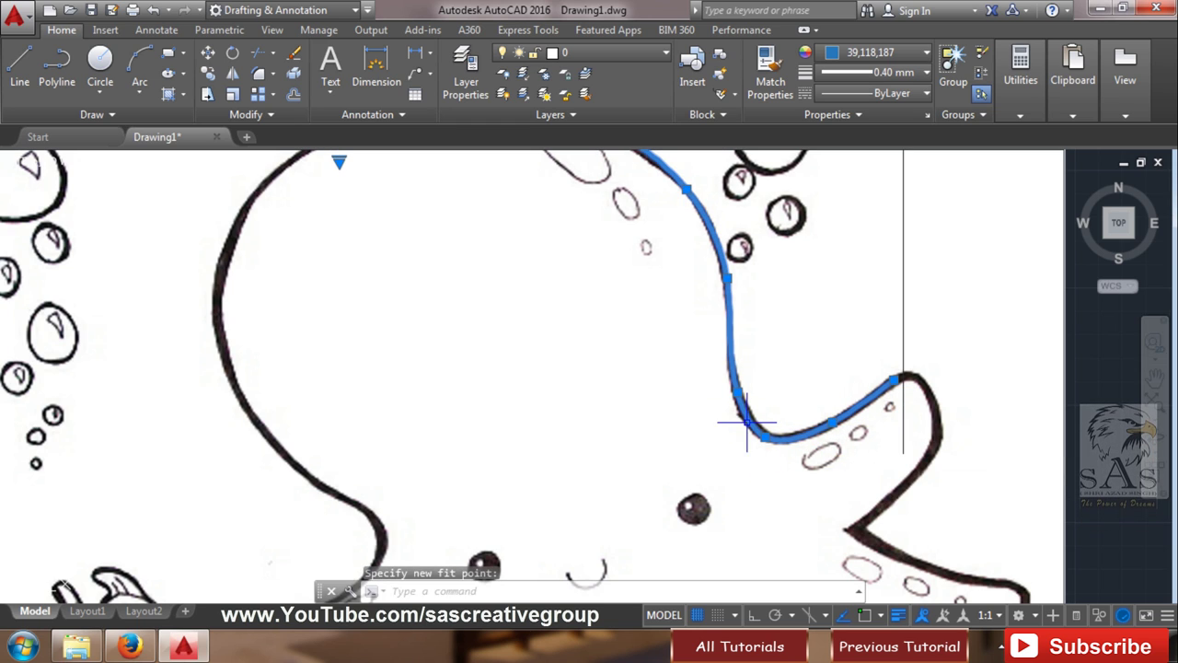
scroll(616, 368, "down", 2)
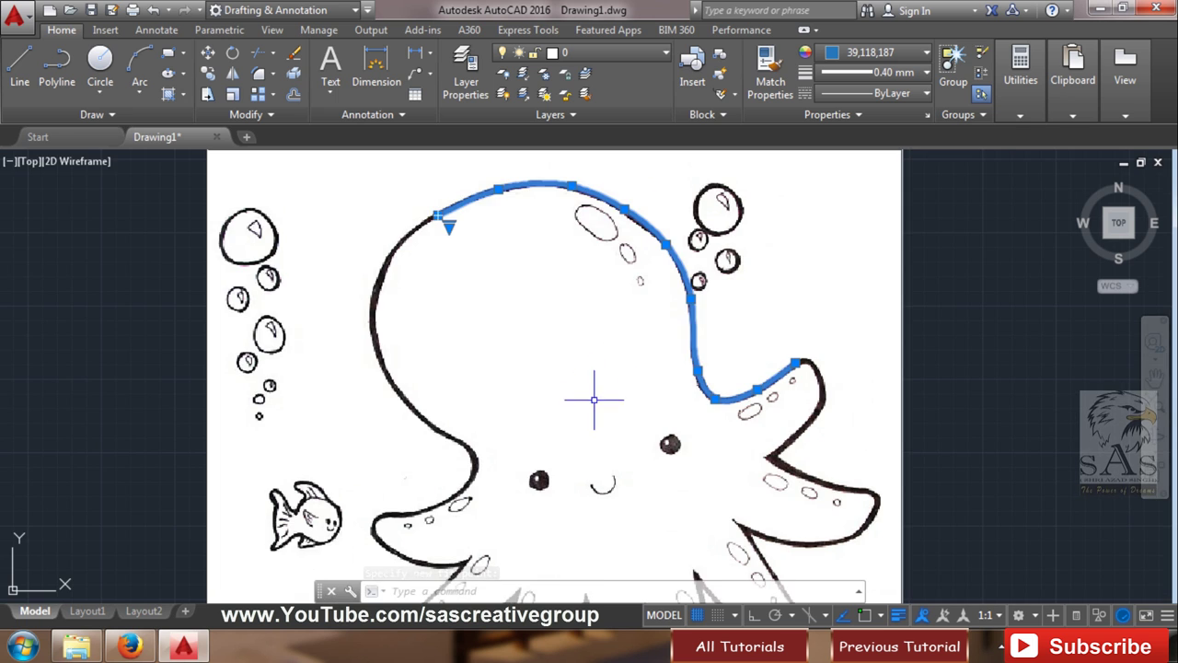
middle_click_drag(617, 407, 540, 452)
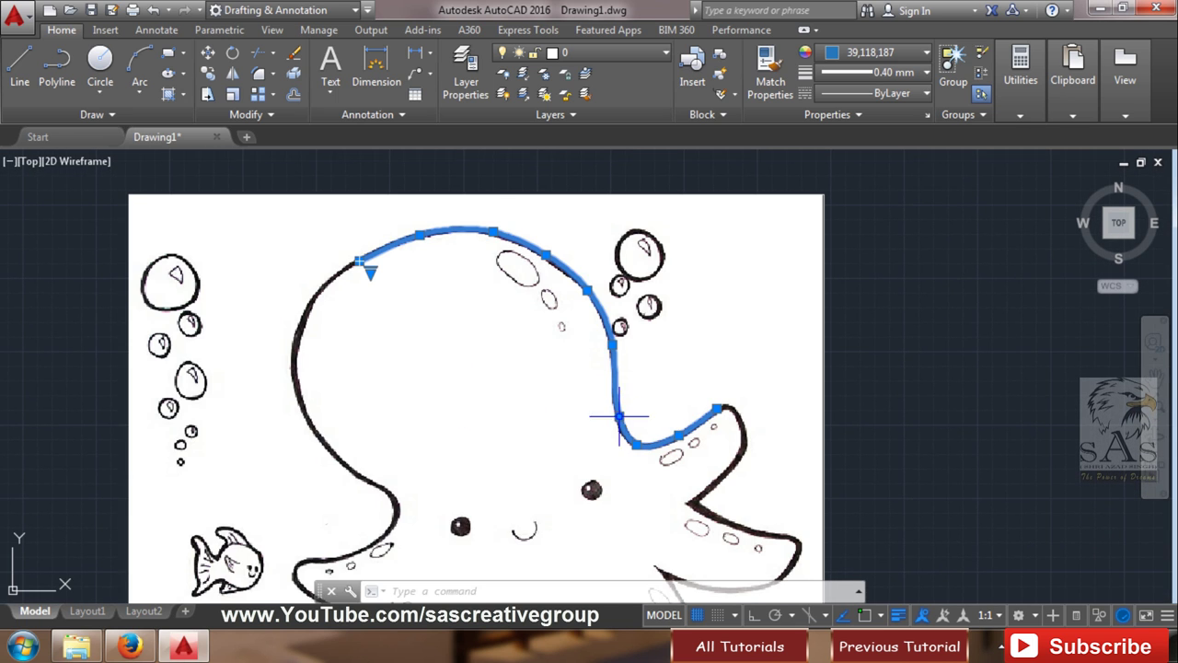
scroll(694, 458, "up", 4)
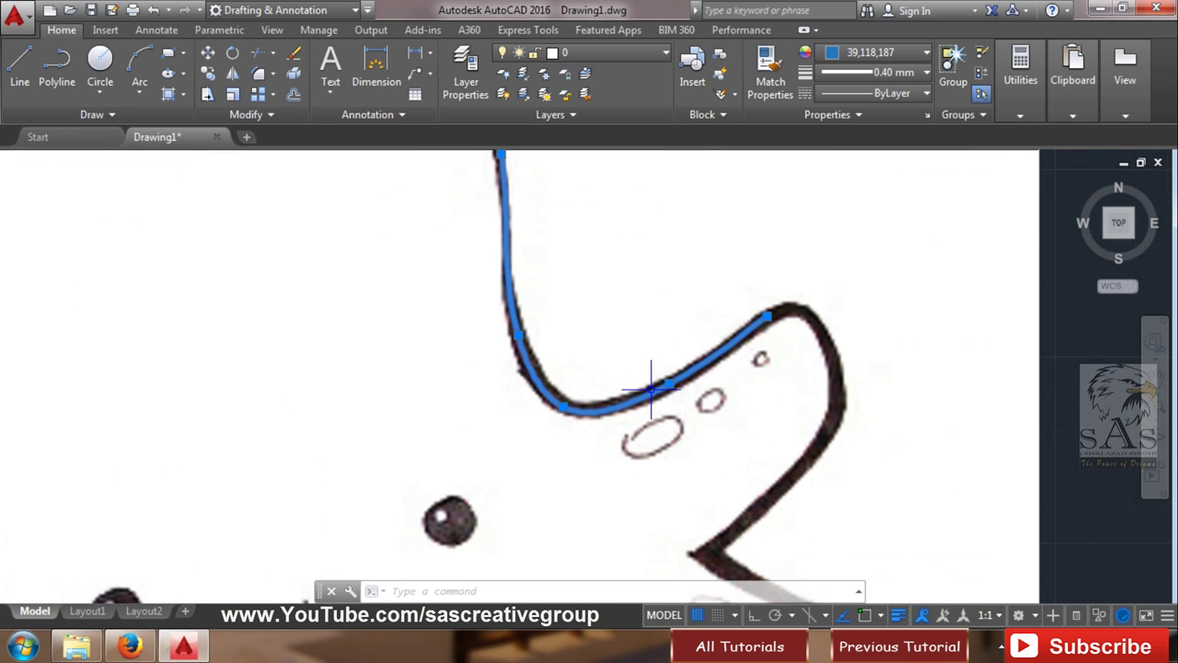
scroll(635, 426, "down", 2)
scroll(552, 377, "down", 2)
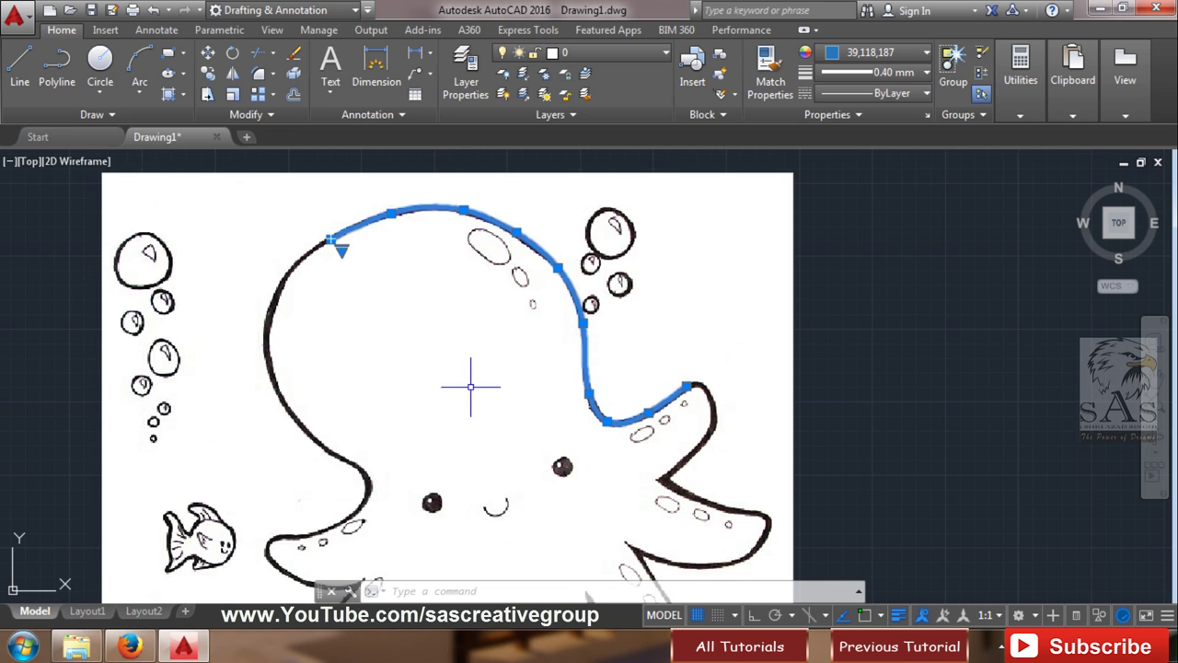
left_click(92, 114)
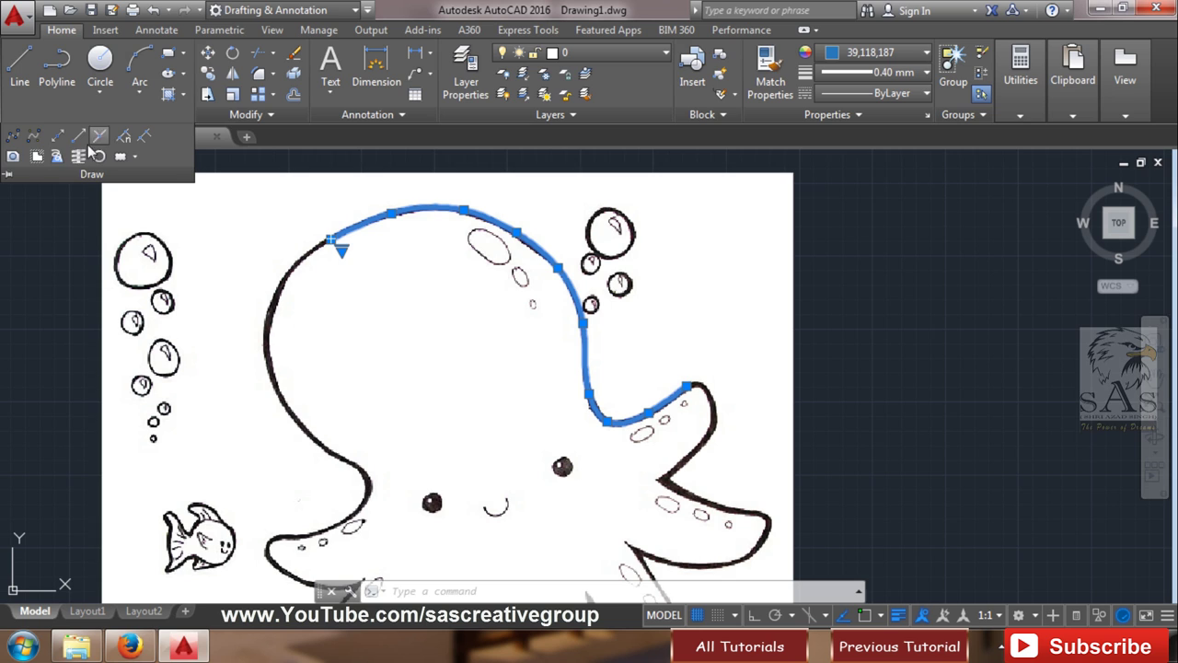
- Start a new spline with fit points along the left head outline
left_click(34, 138)
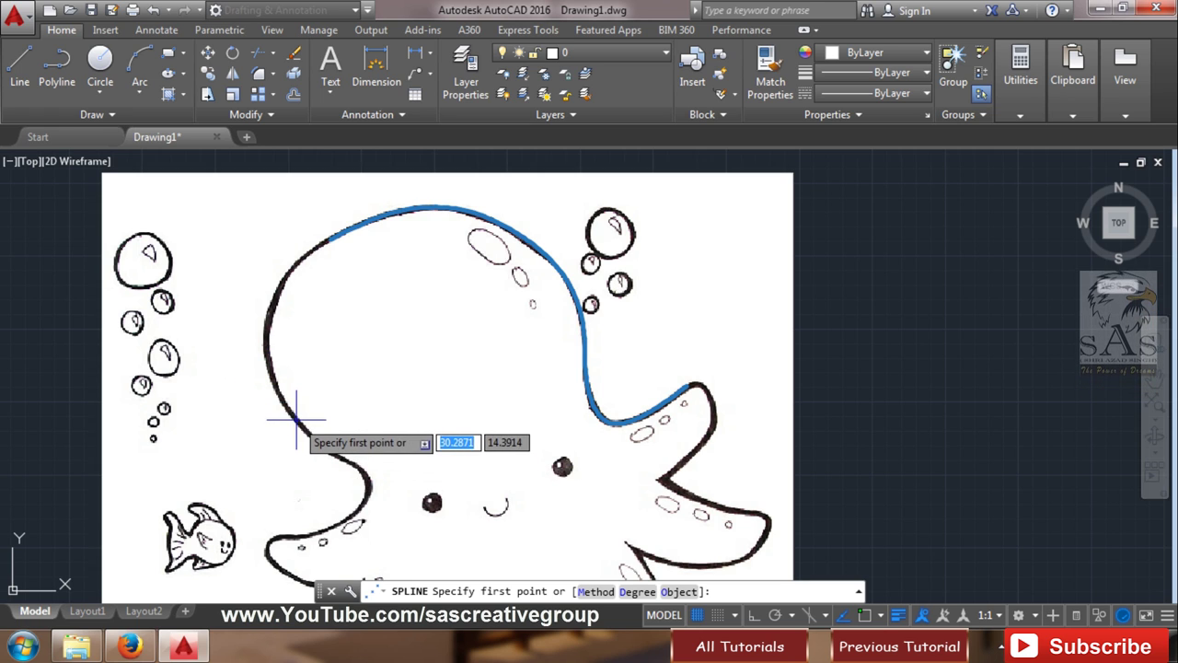
left_click(304, 423)
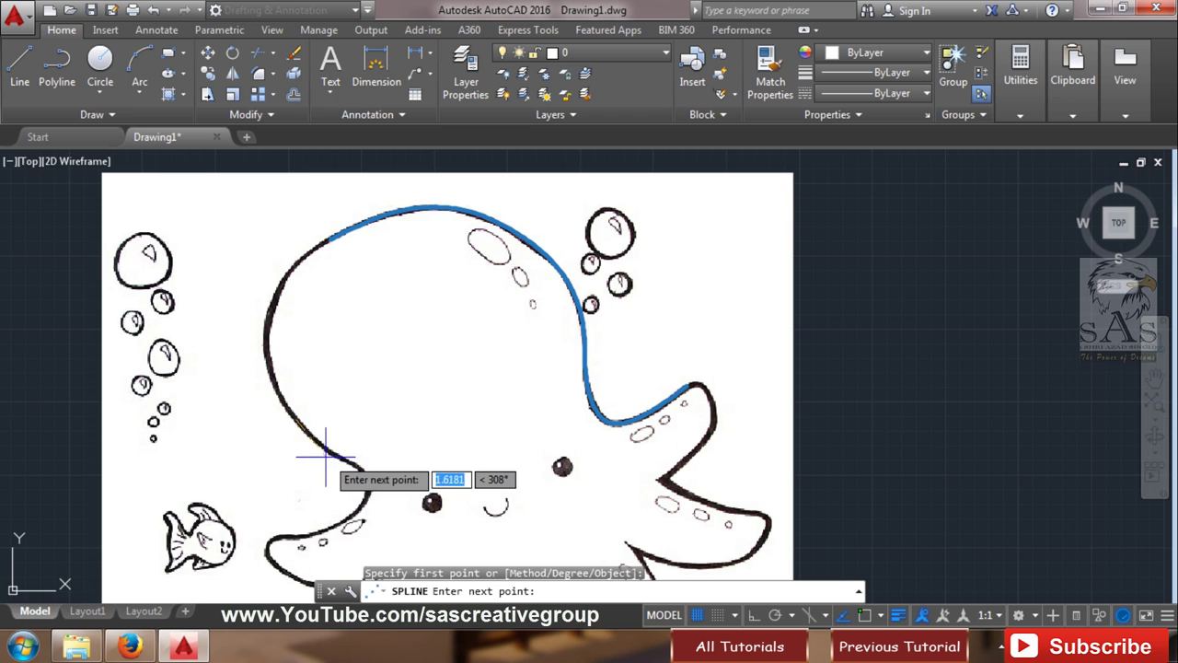
scroll(325, 455, "up", 5)
scroll(325, 451, "up", 3)
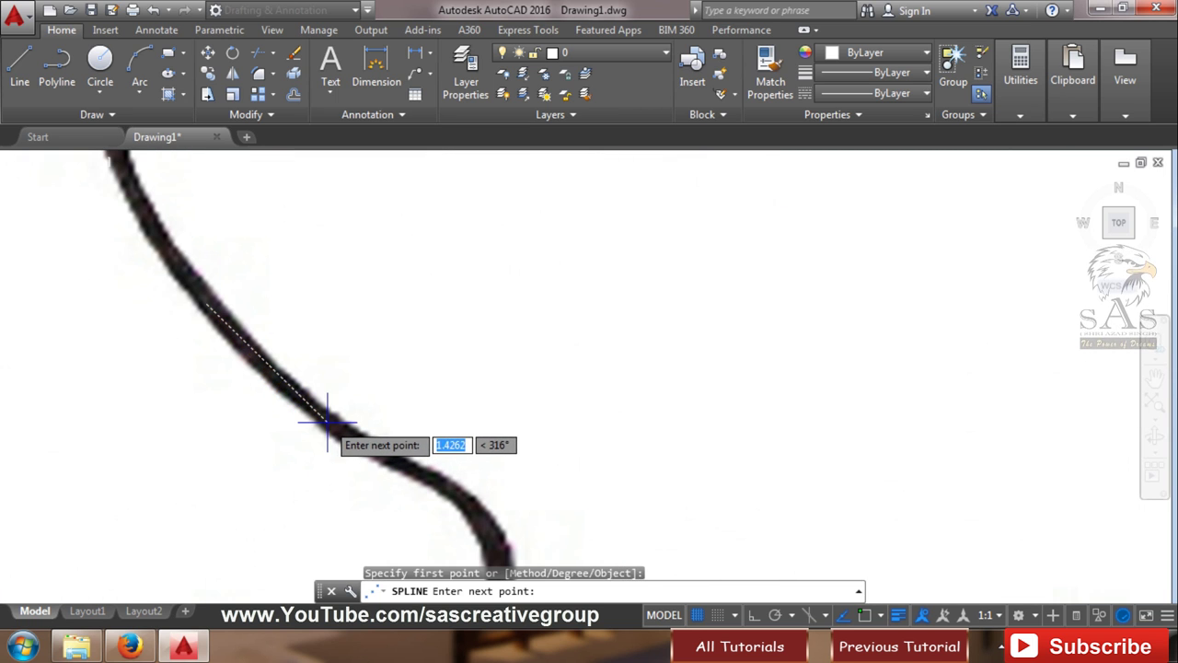
left_click(329, 424)
scroll(396, 428, "down", 3)
scroll(419, 433, "down", 2)
scroll(415, 438, "up", 5)
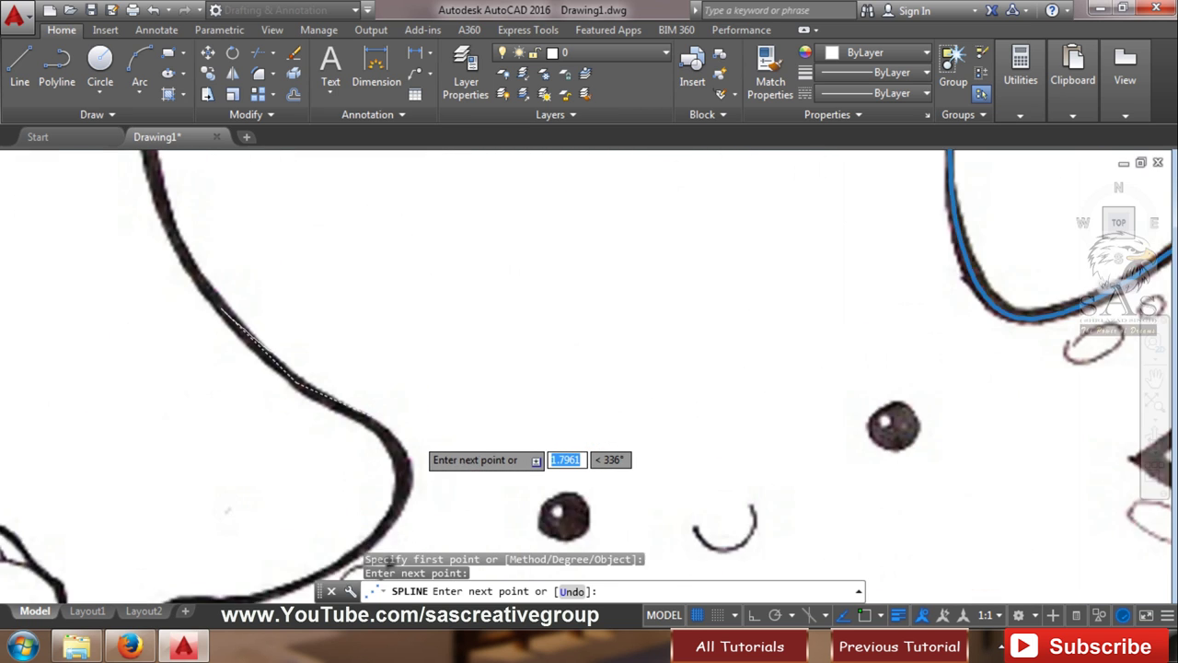
scroll(416, 435, "up", 2)
left_click(352, 419)
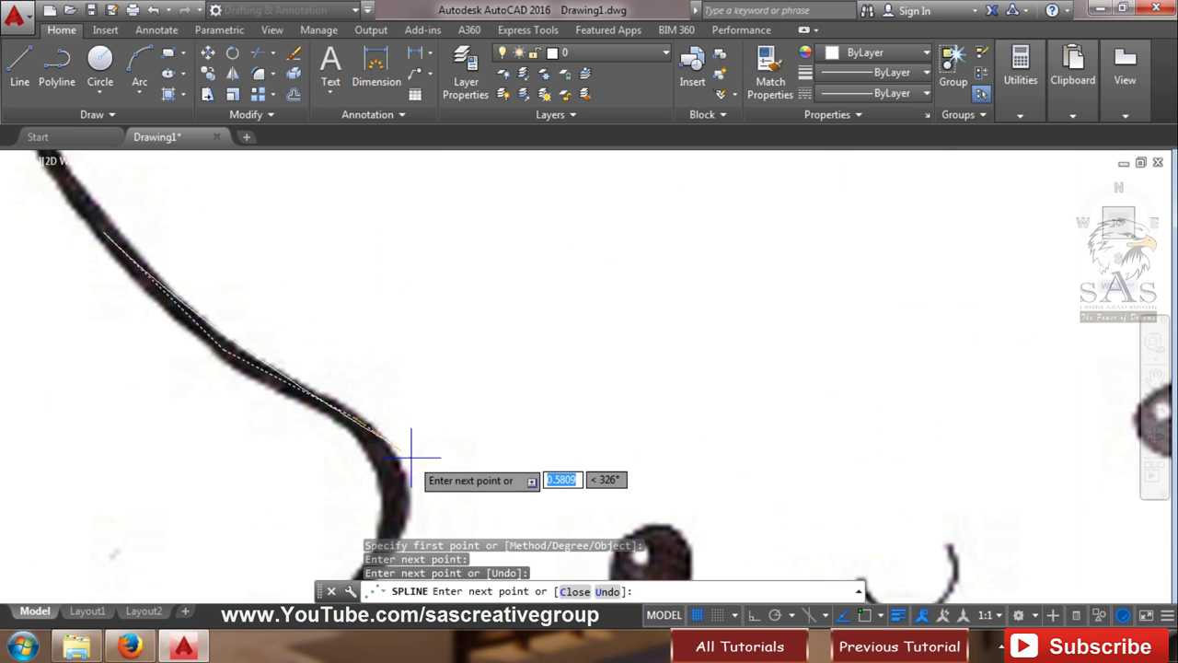
- Continue the spline down the bulge to the left tentacle's lower edge, end it, and window-select it
scroll(410, 457, "down", 2)
middle_click_drag(406, 469, 433, 364)
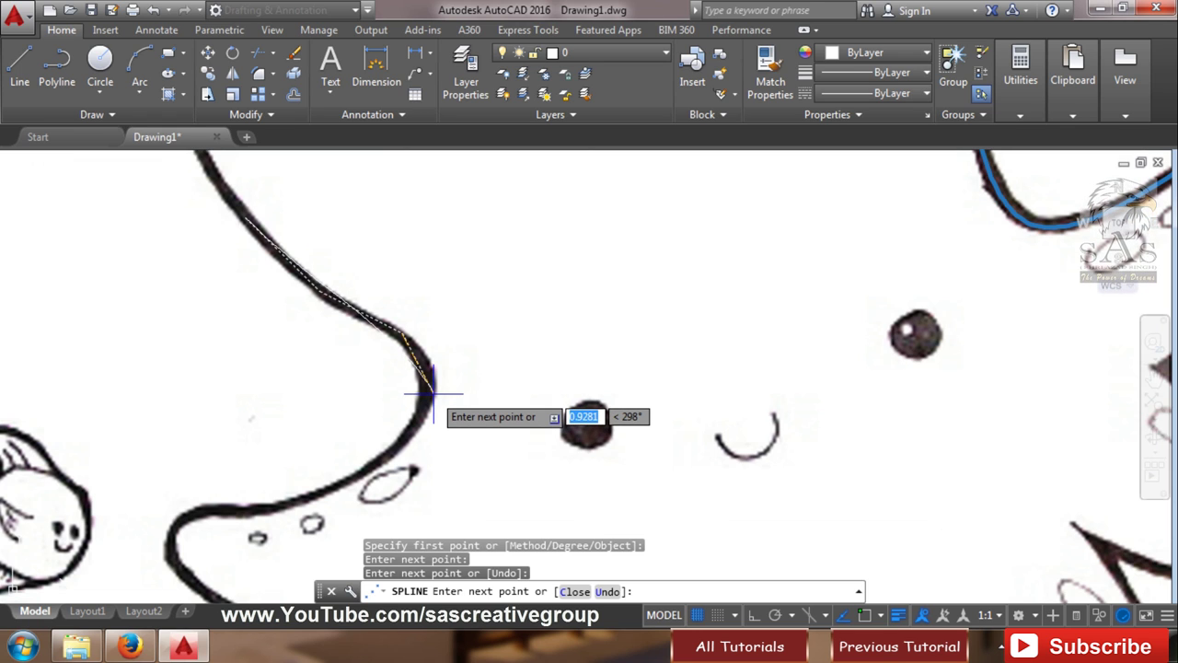
left_click(420, 392)
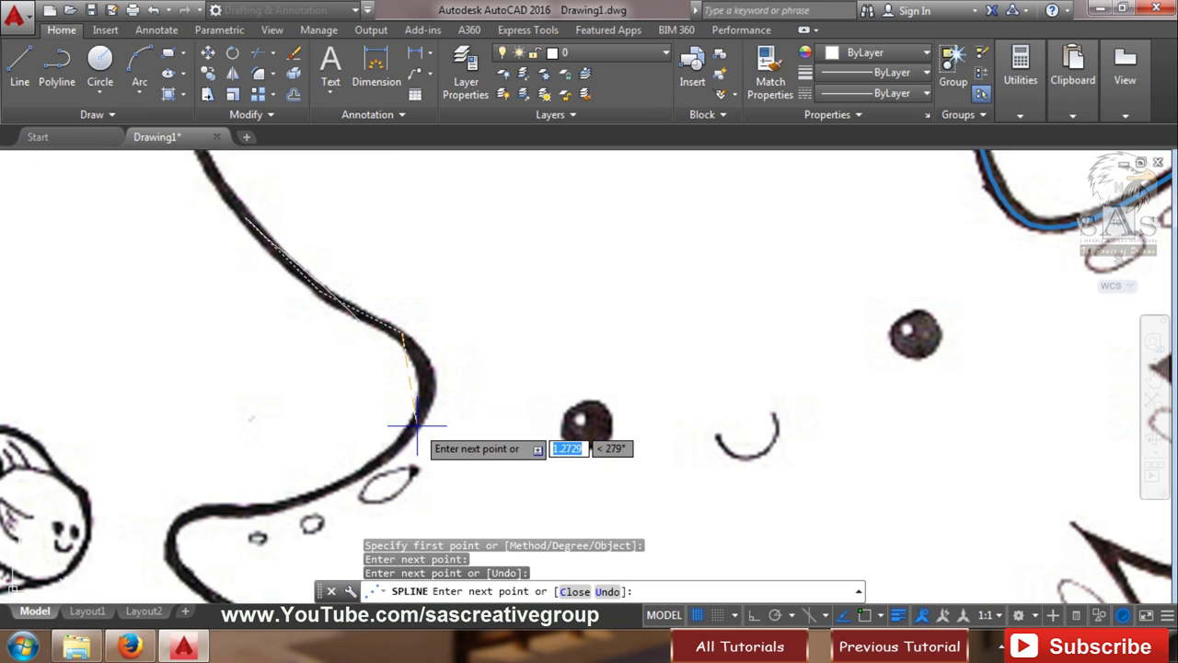
left_click(417, 425)
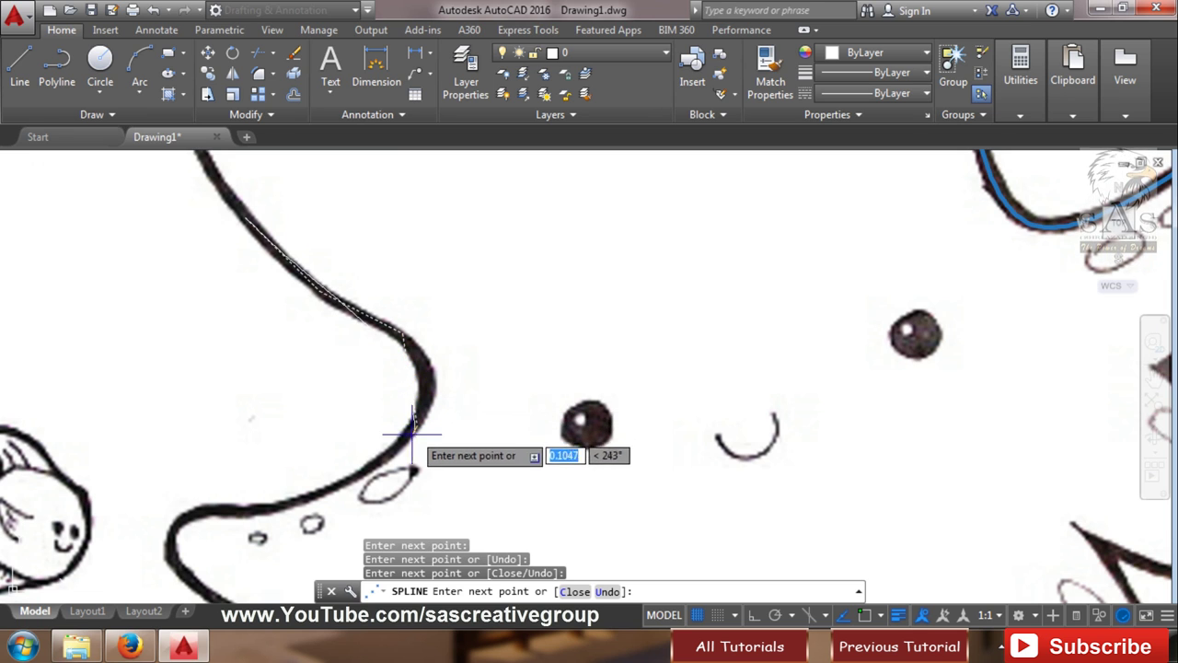
left_click(329, 486)
left_click(240, 508)
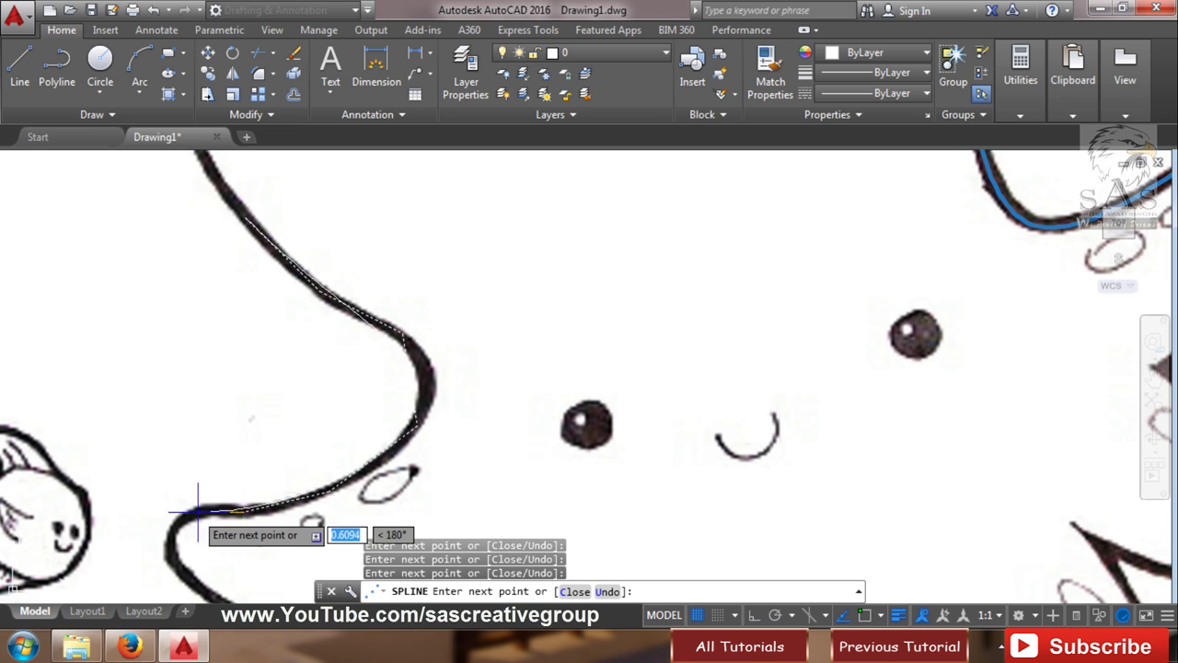
right_click(213, 457)
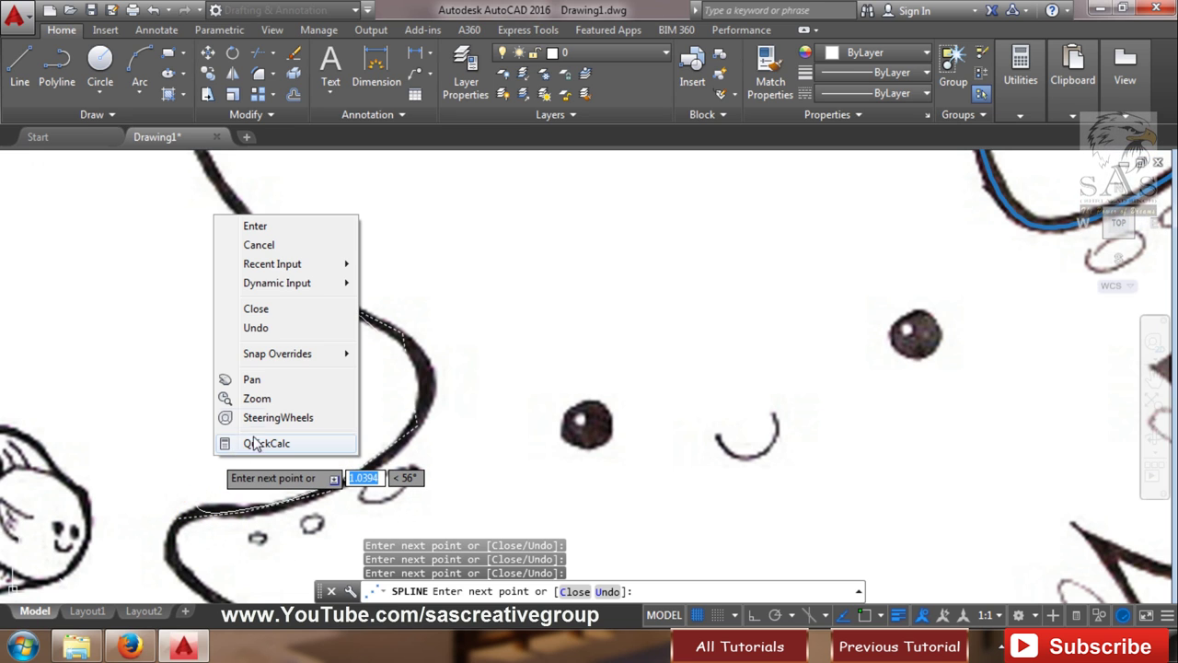
left_click(283, 233)
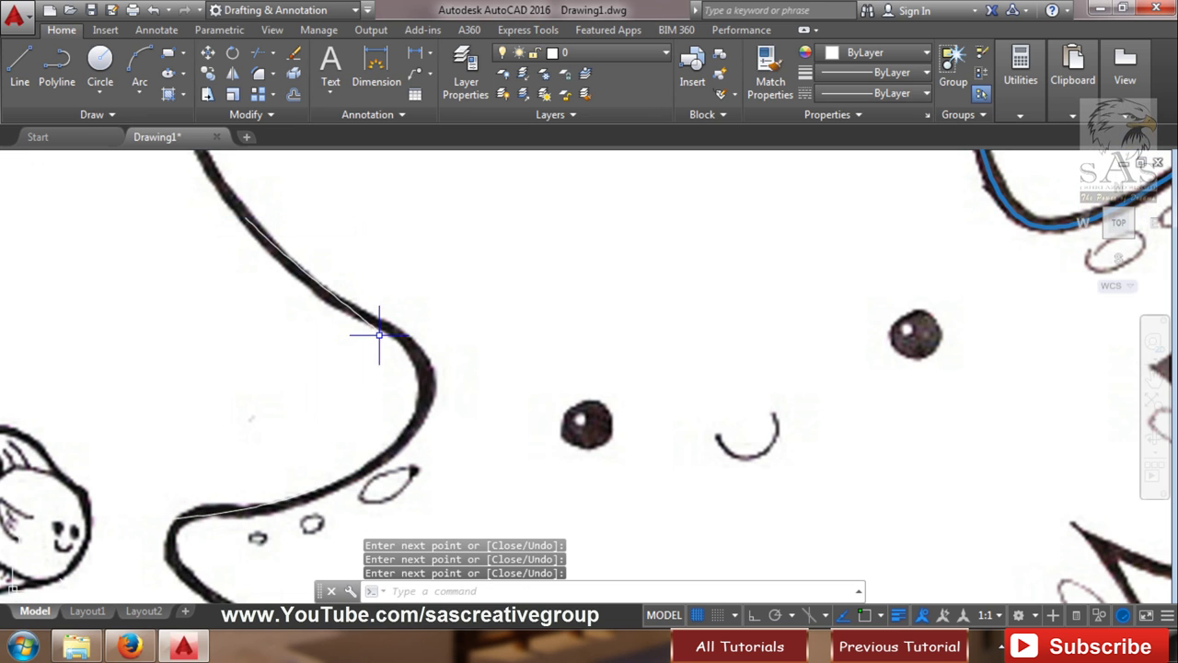
left_click(430, 205)
left_click(160, 532)
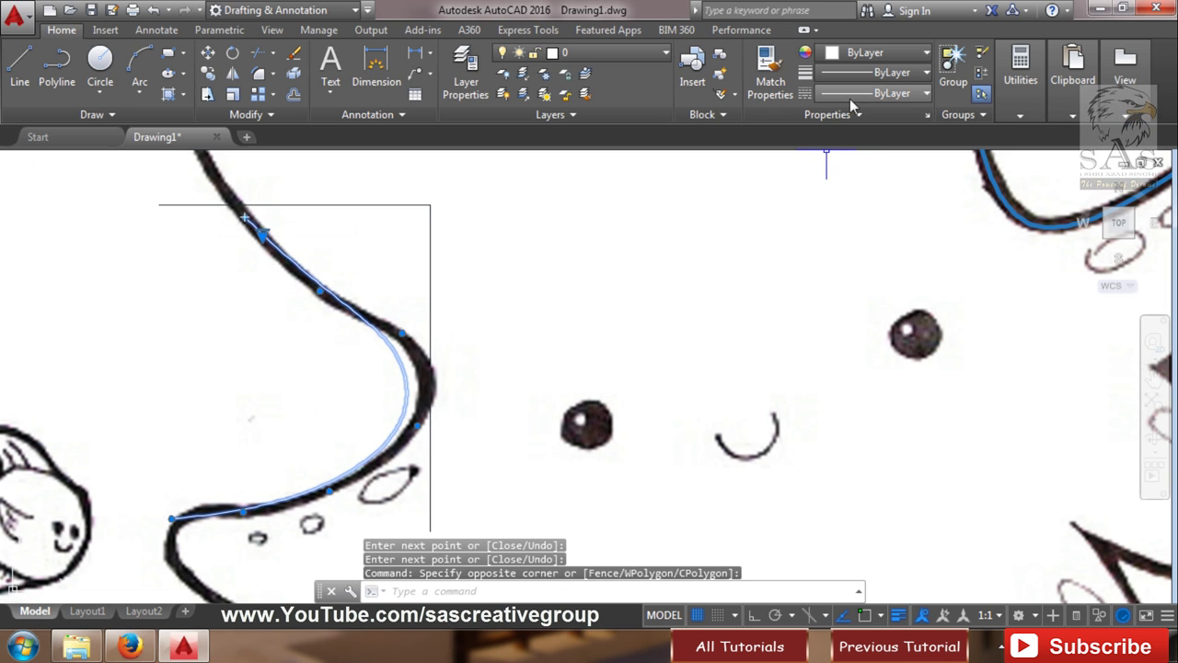
- Colour the left spline 39,118,187 with a 0.30 mm lineweight
left_click(876, 55)
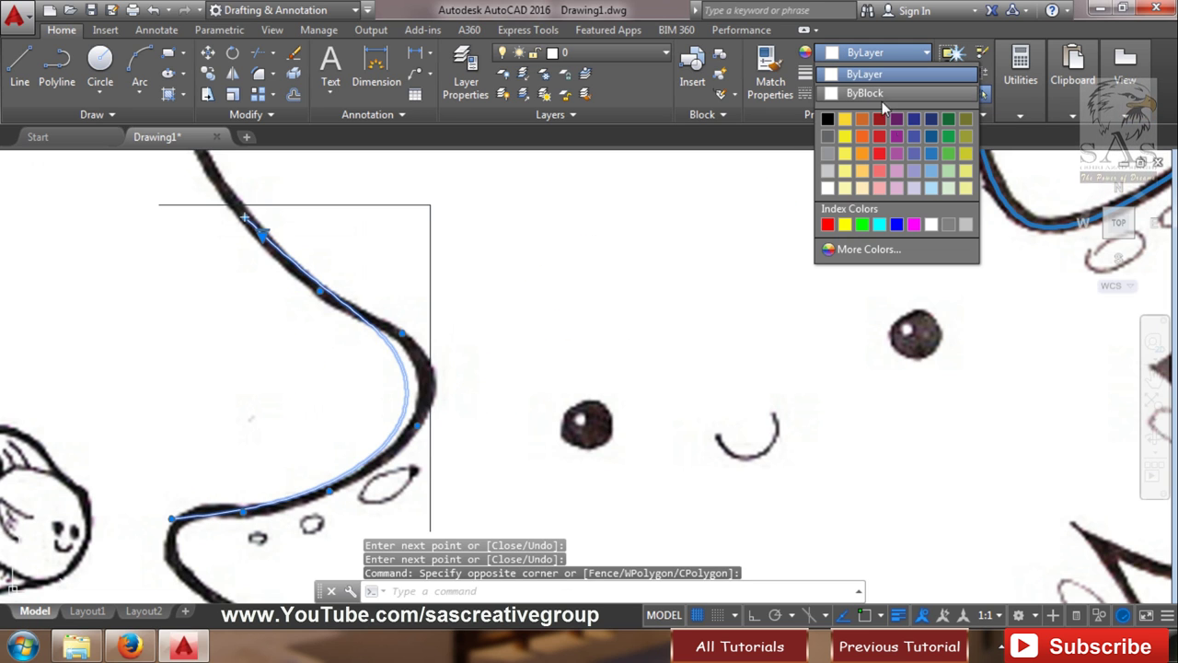
left_click(932, 158)
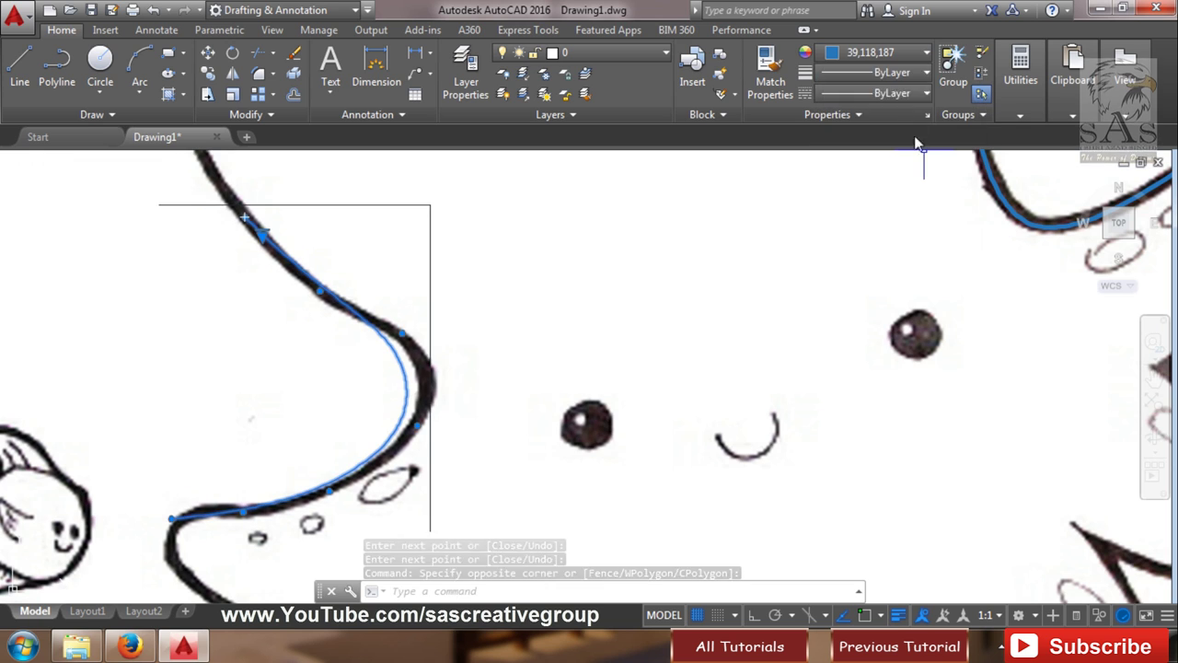
left_click(903, 73)
scroll(869, 208, "down", 2)
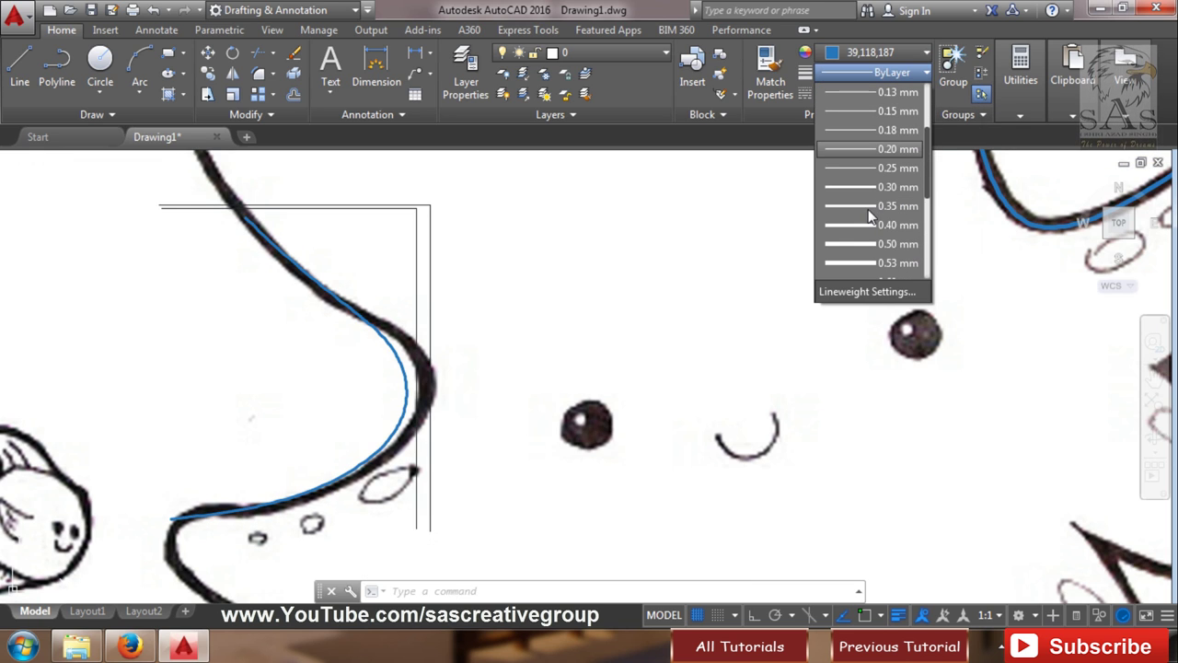
left_click(877, 186)
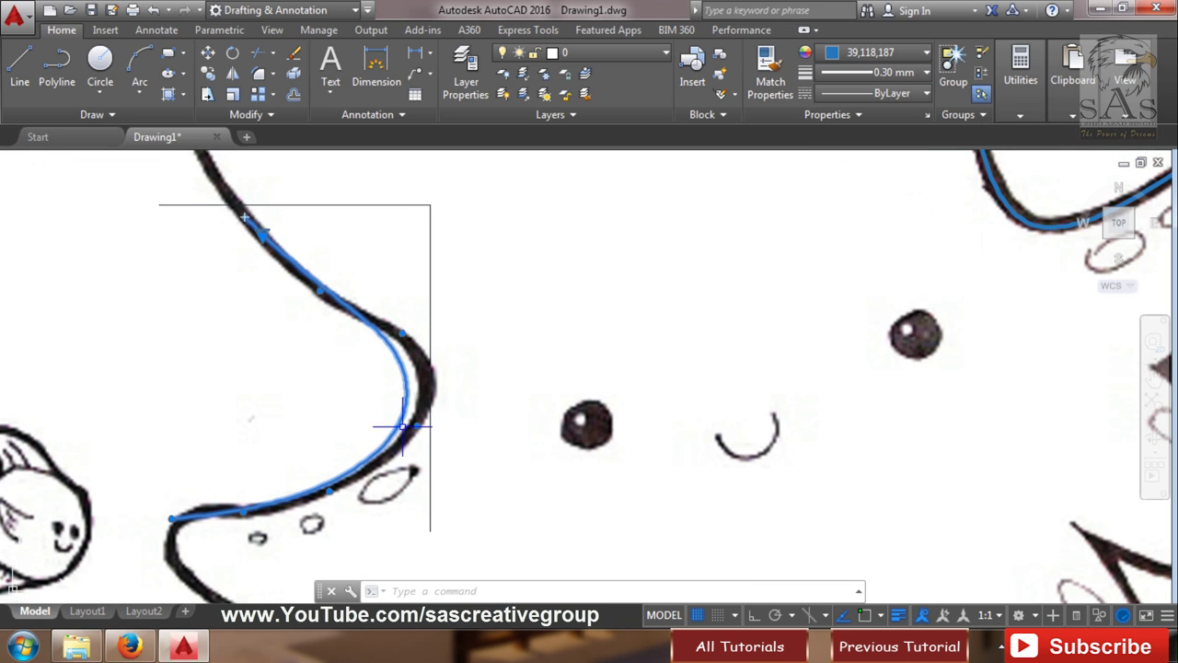
scroll(184, 478, "up", 1)
- Clear the selection and reselect the blue left curve
key("Escape")
scroll(450, 415, "down", 3)
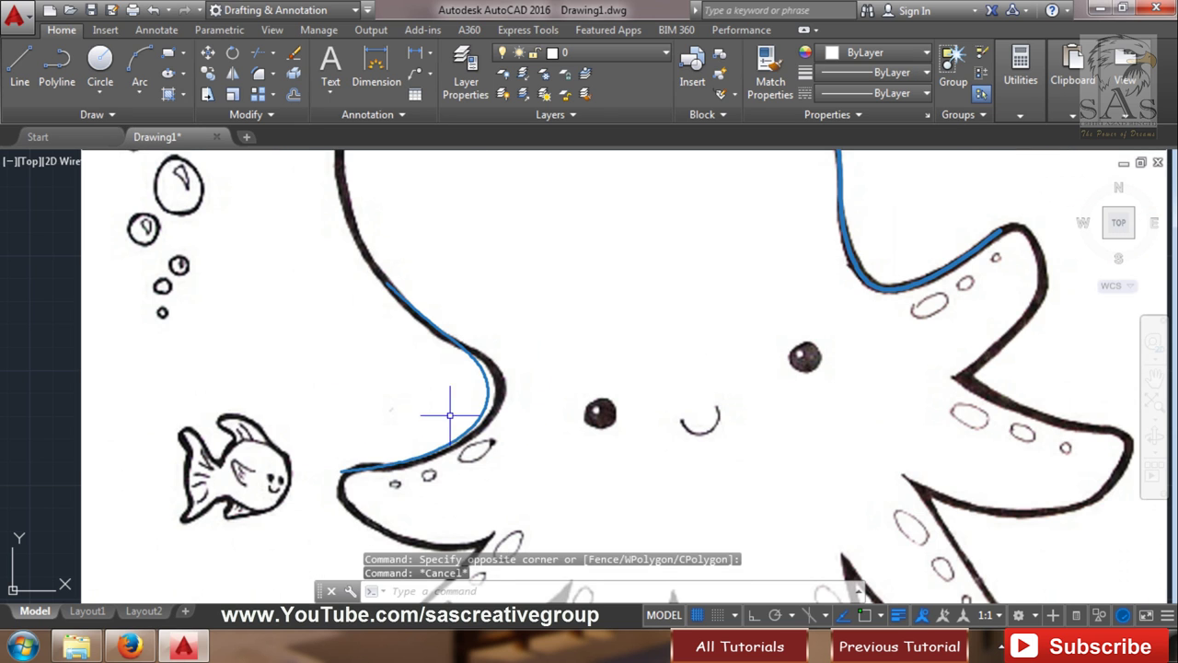
left_click(490, 332)
left_click(429, 369)
scroll(464, 394, "up", 4)
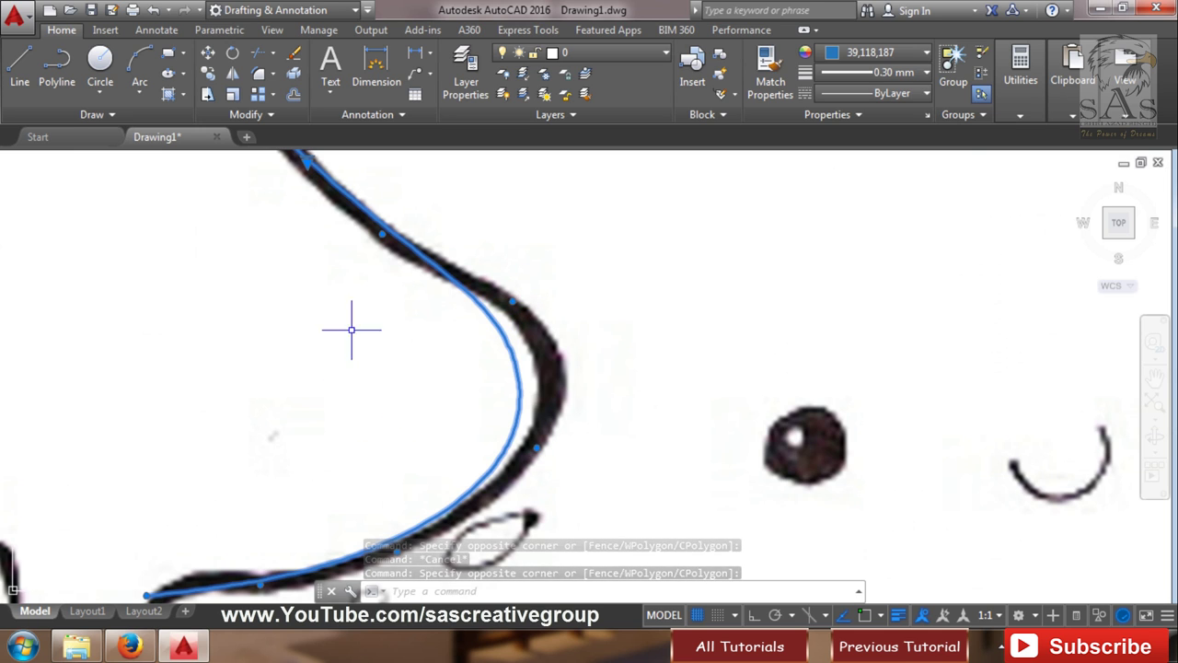
- Select the right blue curve and pan across the octopus to compare both curves
scroll(398, 247, "down", 3)
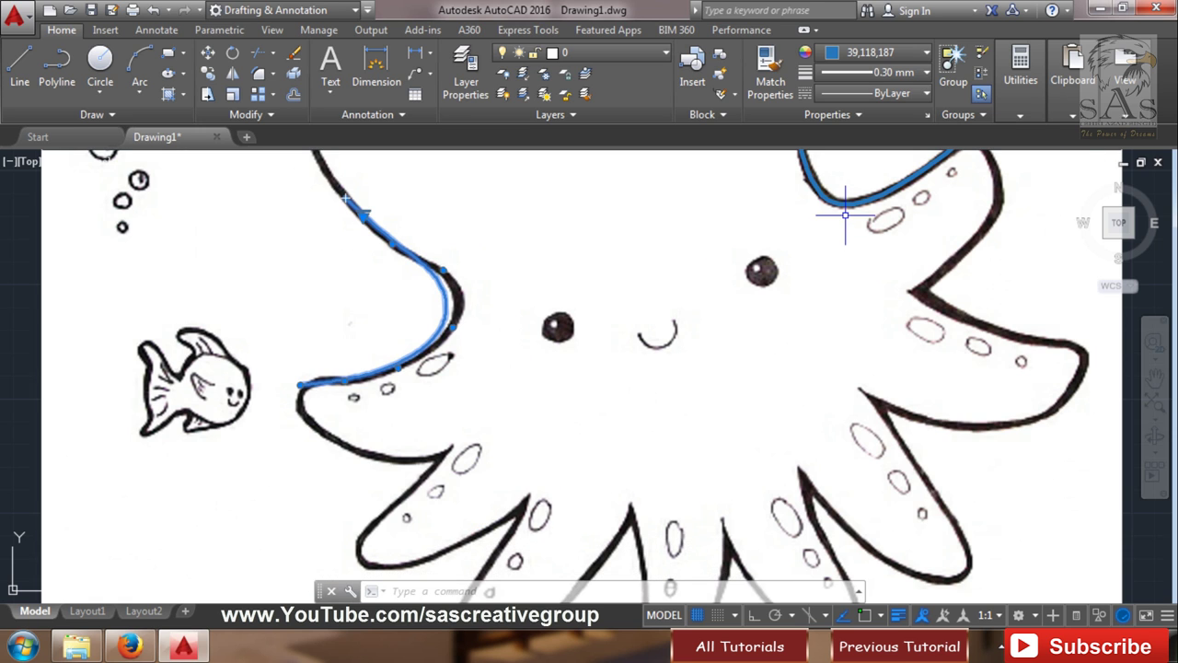
key("Escape")
left_click(857, 180)
left_click(817, 236)
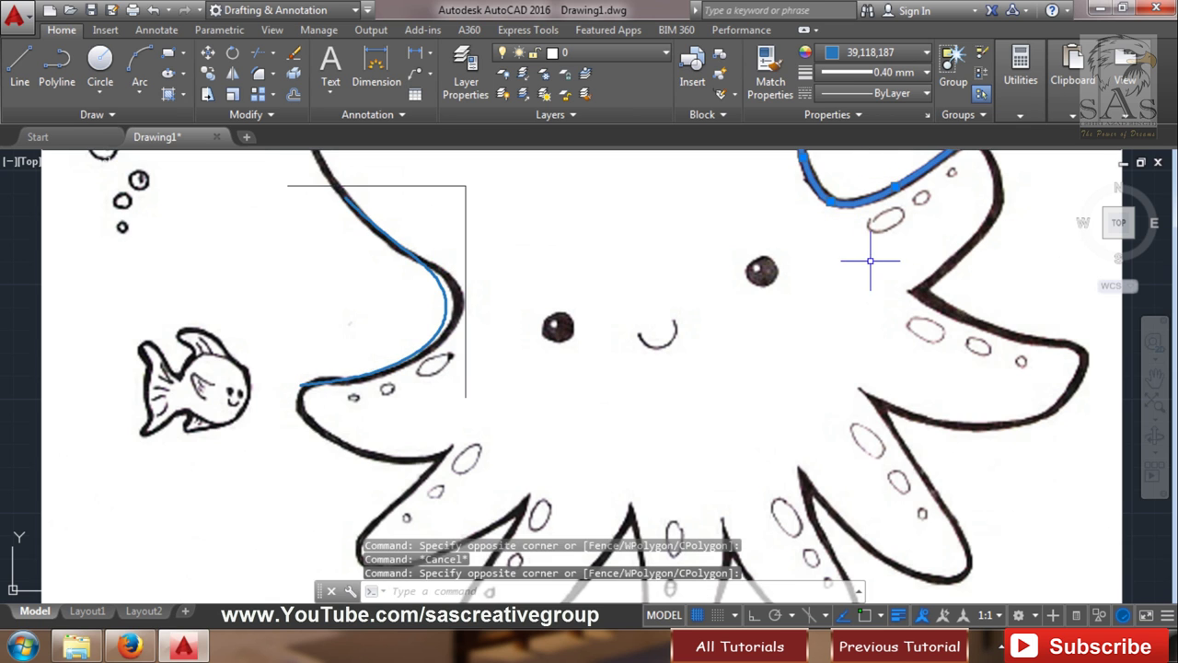
mouse_move(854, 263)
middle_mouse_down()
mouse_move(853, 320)
mouse_move(780, 458)
middle_mouse_up()
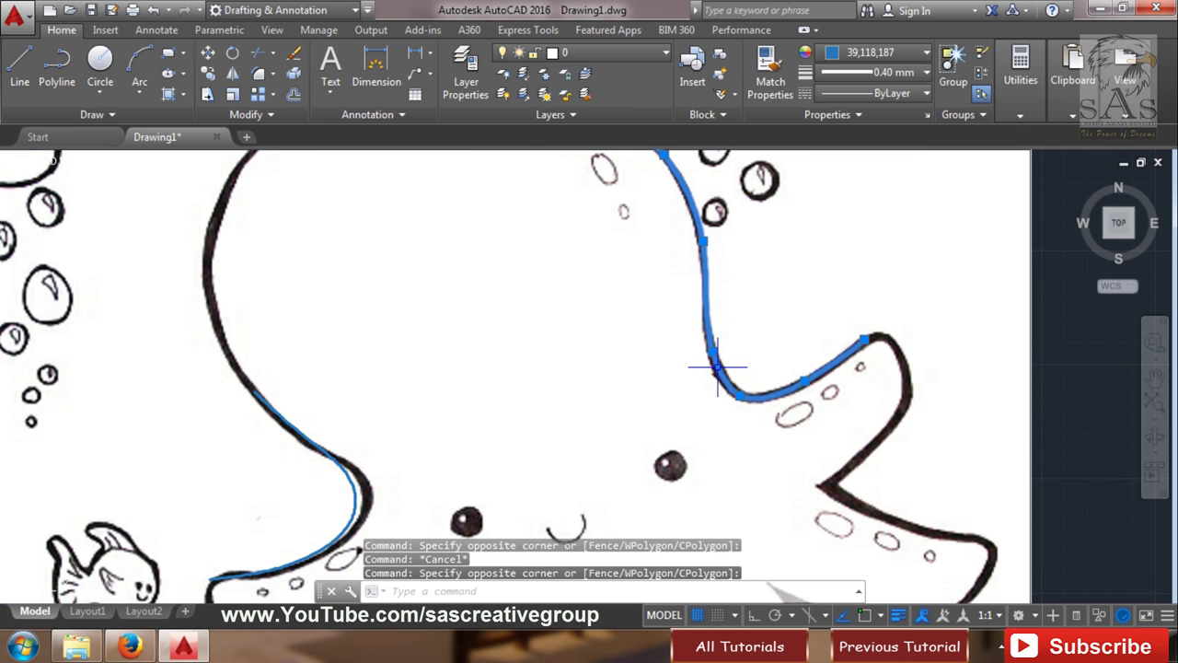
scroll(727, 304, "down", 2)
middle_click_drag(740, 319, 653, 384)
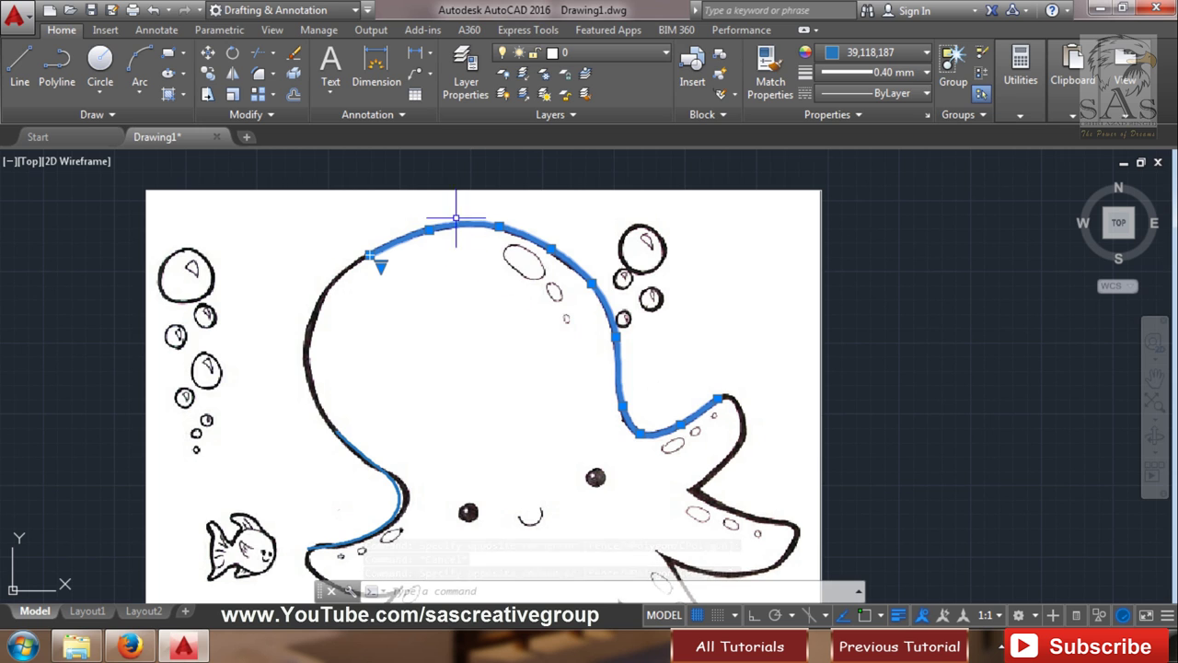
mouse_move(593, 463)
middle_mouse_down()
mouse_move(552, 476)
mouse_move(543, 371)
middle_mouse_up()
- Select the left blue curve, zoom in on it, and pick up a fit-point grip
left_click(504, 377)
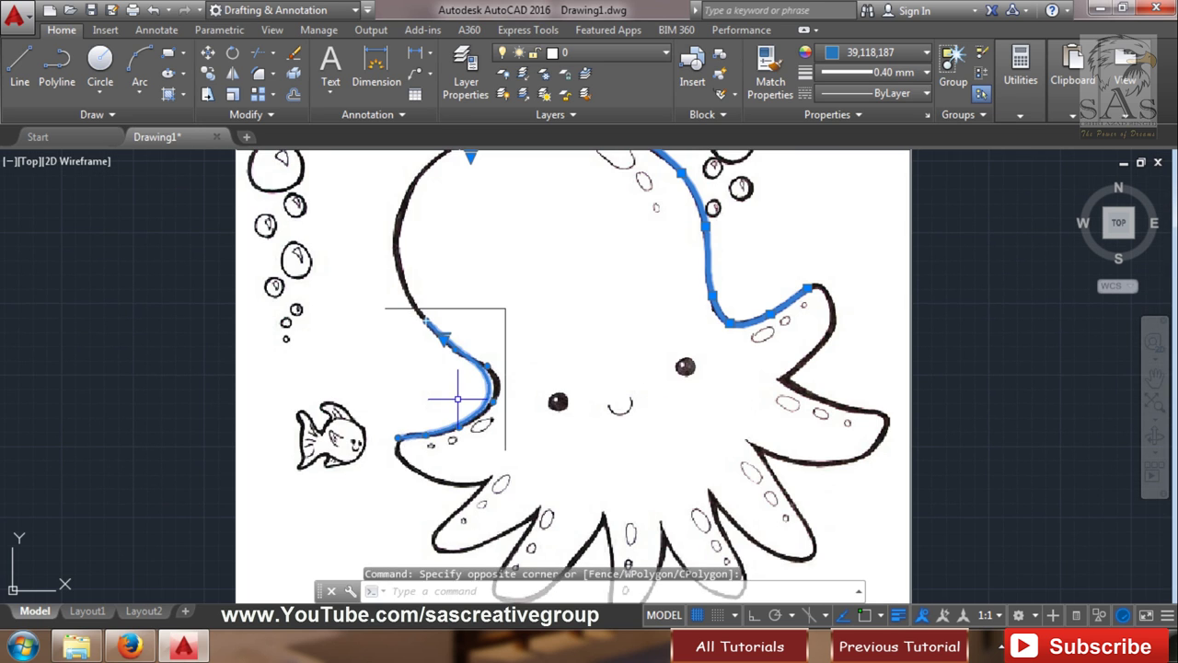
scroll(482, 405, "up", 4)
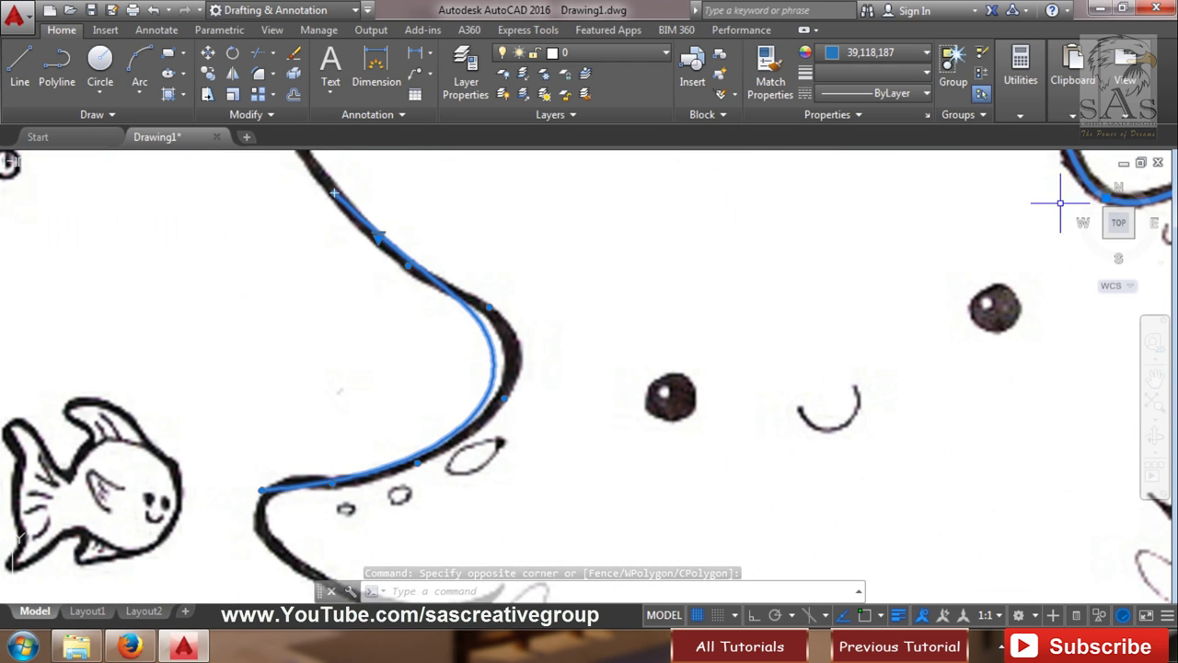
middle_click_drag(492, 338, 389, 422)
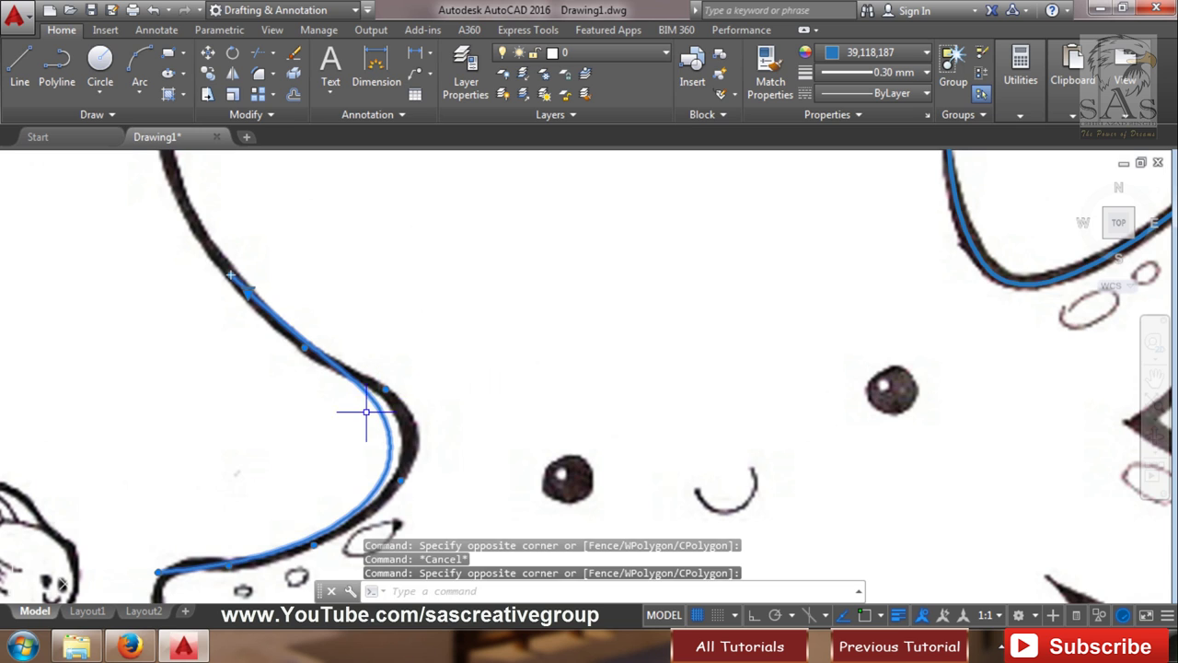
scroll(366, 411, "up", 4)
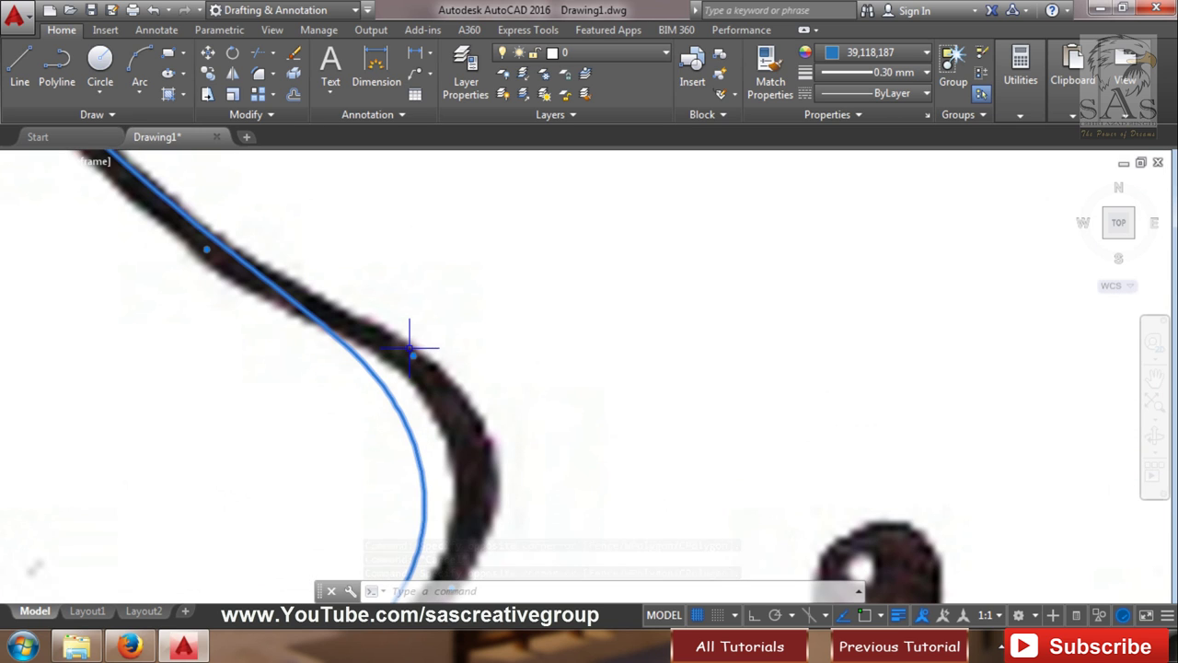
left_click(412, 351)
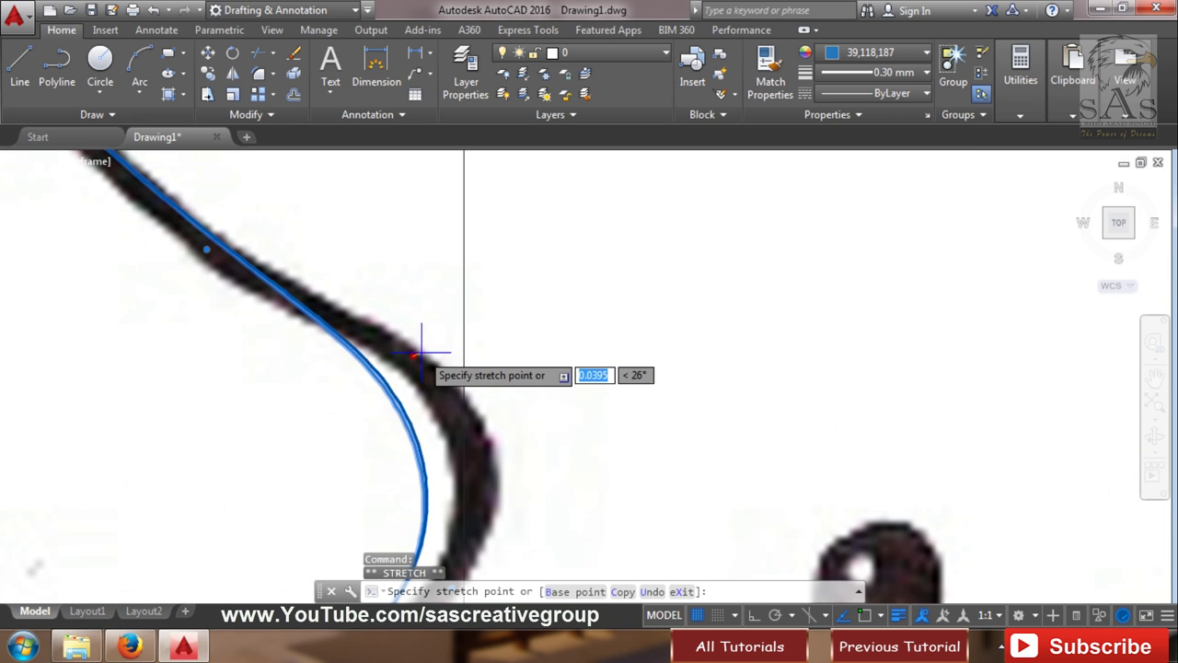
- Drop the picked fit point onto the sketched outline
left_click(544, 400)
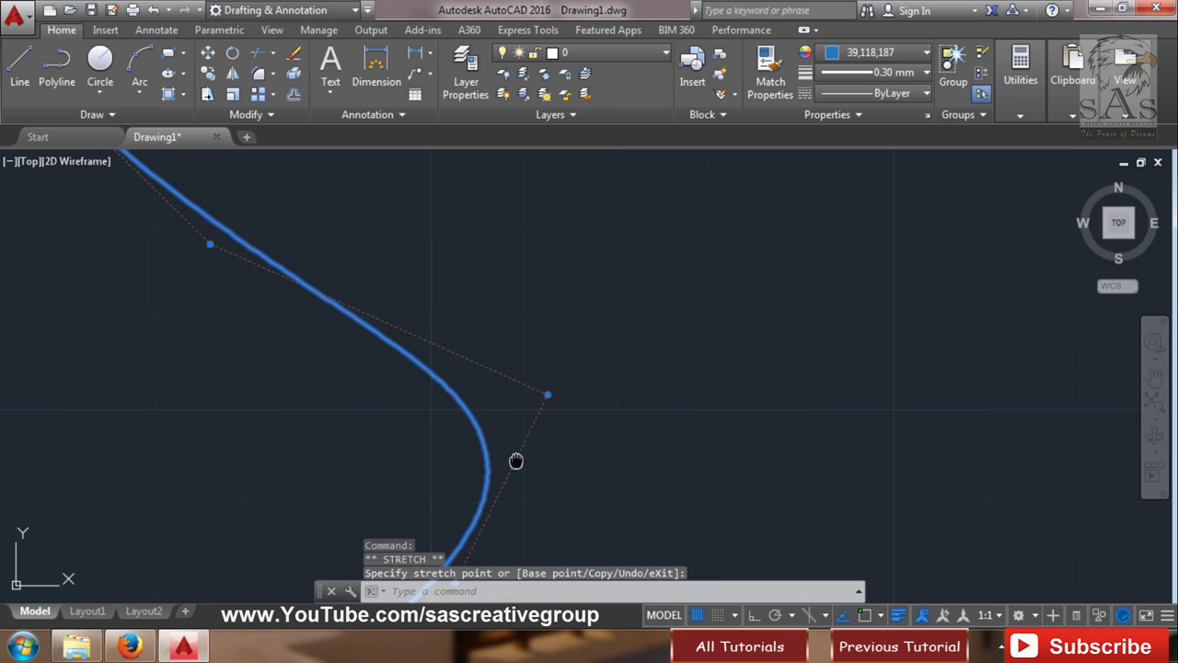
middle_click_drag(515, 460, 500, 383)
scroll(515, 460, "up", 3)
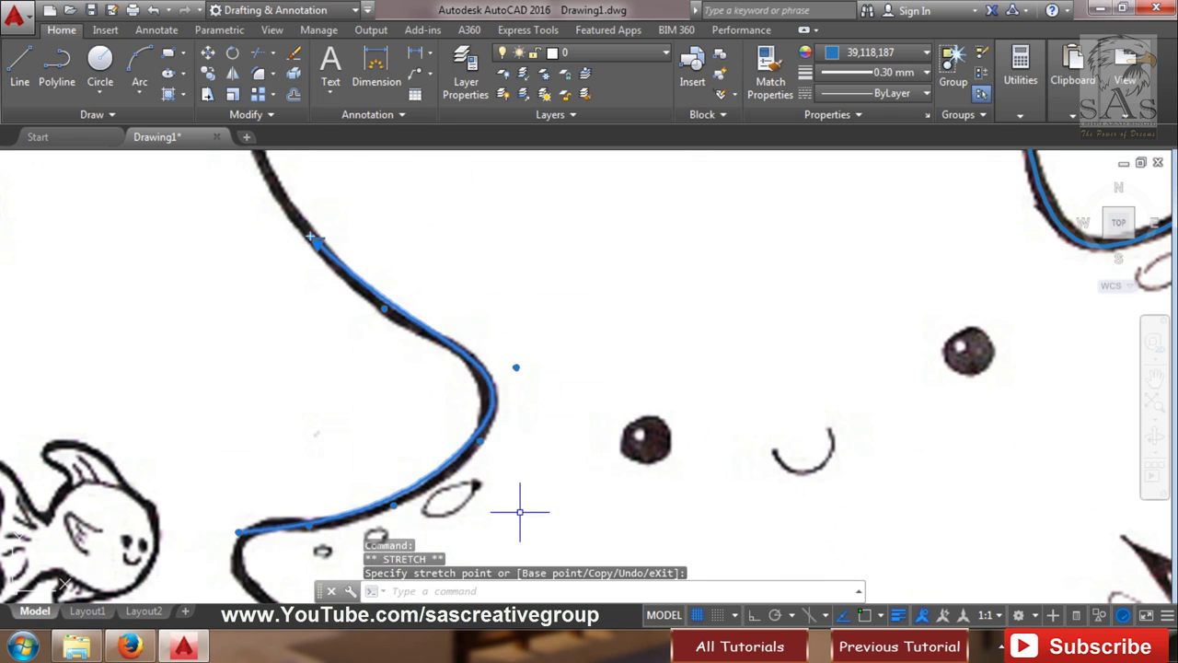
- Try grip edits on the right and left curves, then cancel them
middle_click_drag(1101, 263, 708, 429)
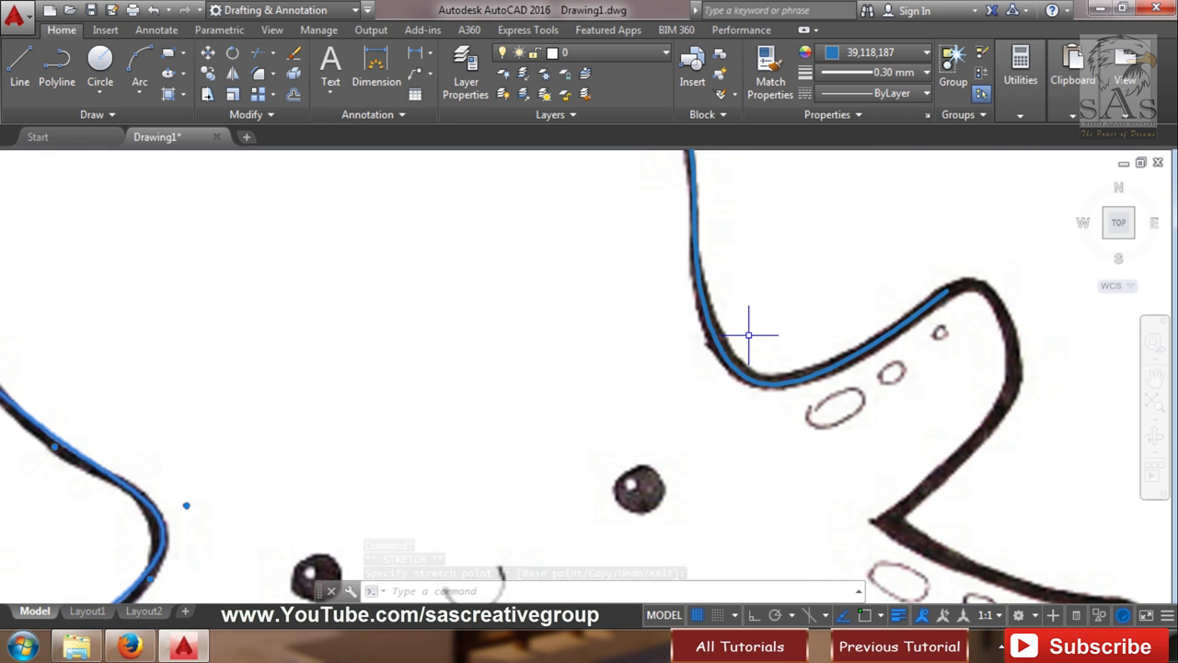
left_click(791, 309)
left_click(717, 369)
left_click(748, 362)
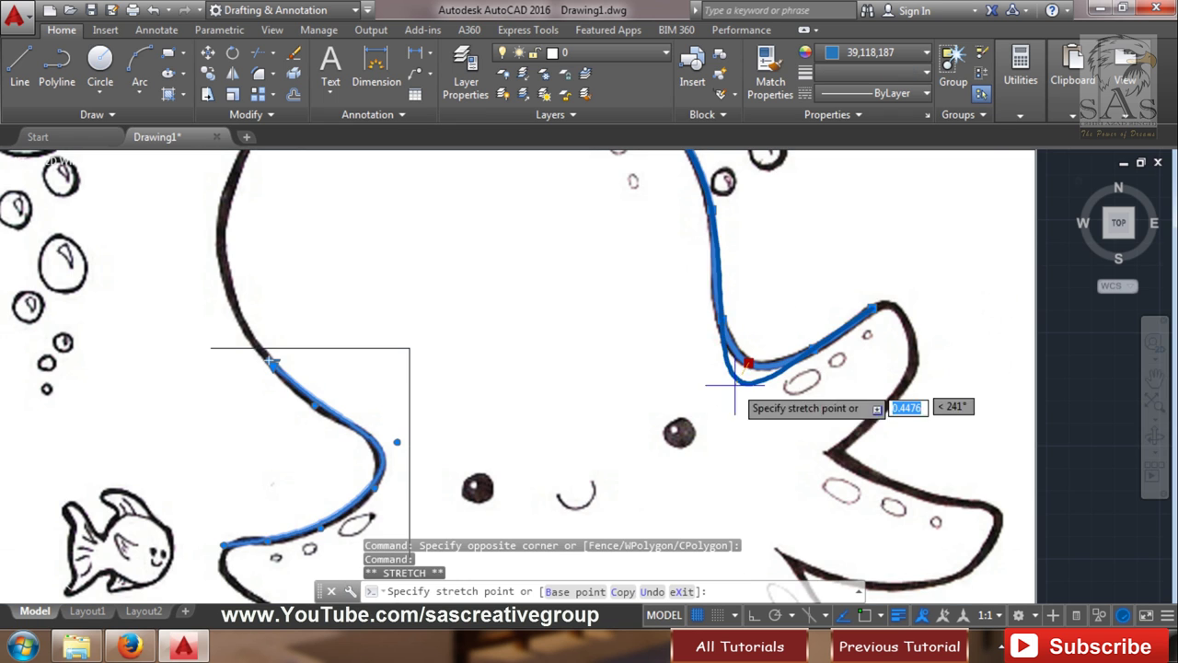
key("Escape")
left_click(322, 527)
key("Escape")
scroll(333, 420, "down", 2)
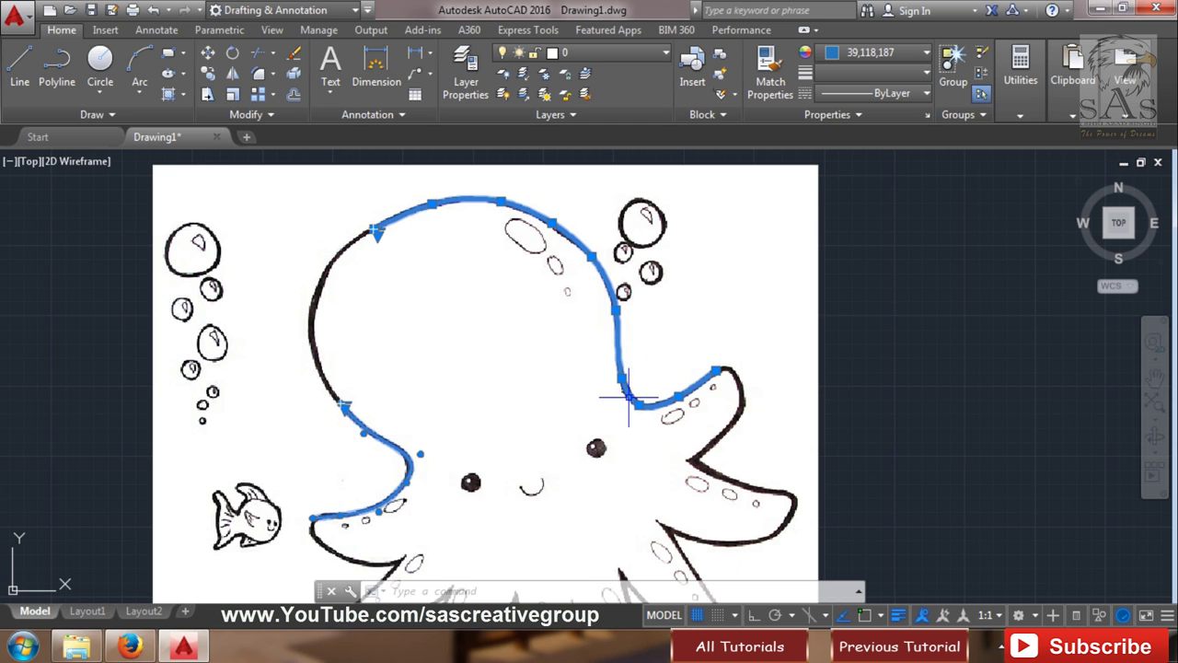
scroll(345, 419, "up", 4)
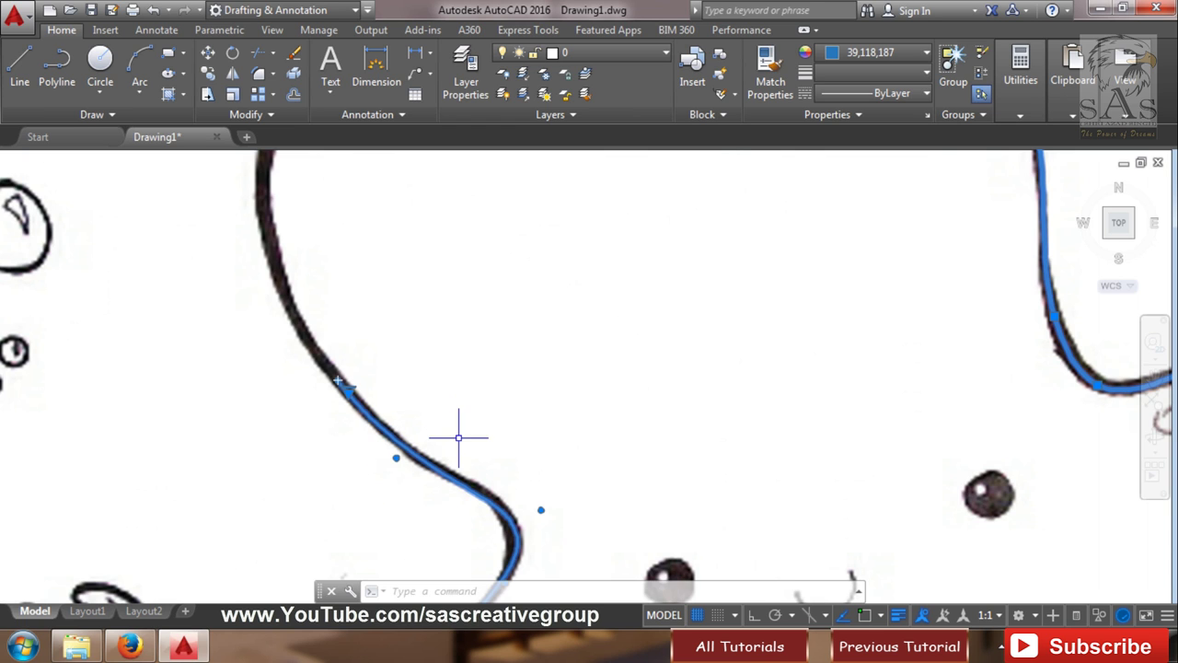
scroll(796, 327, "down", 4)
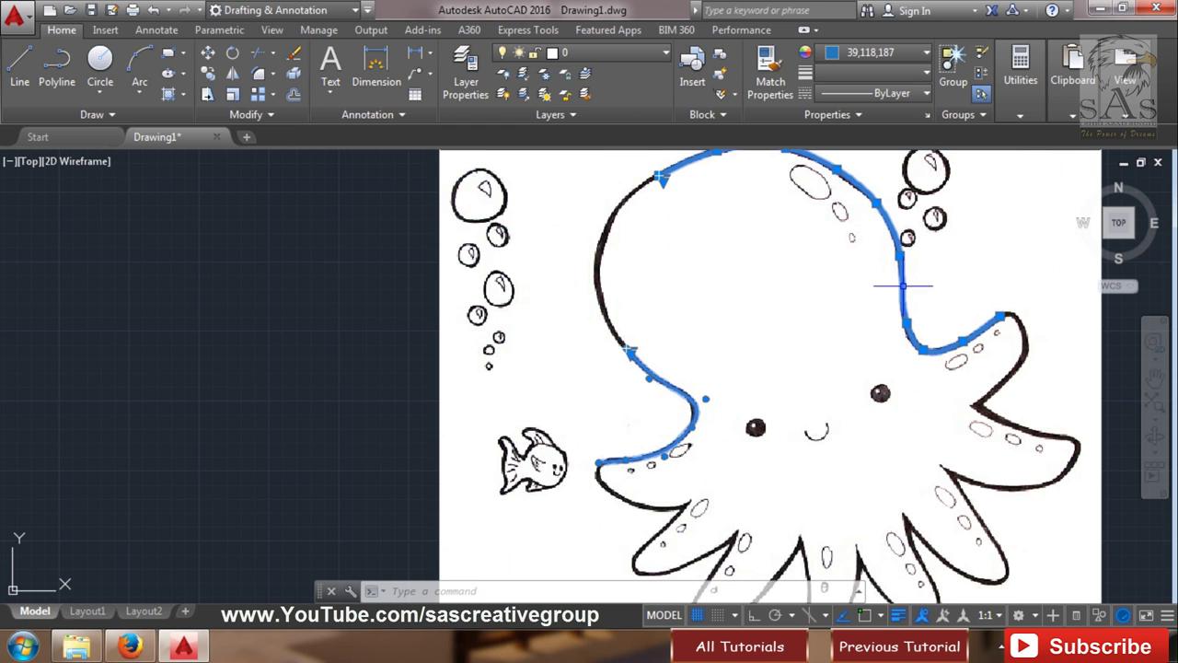
scroll(598, 389, "up", 2)
scroll(644, 359, "up", 2)
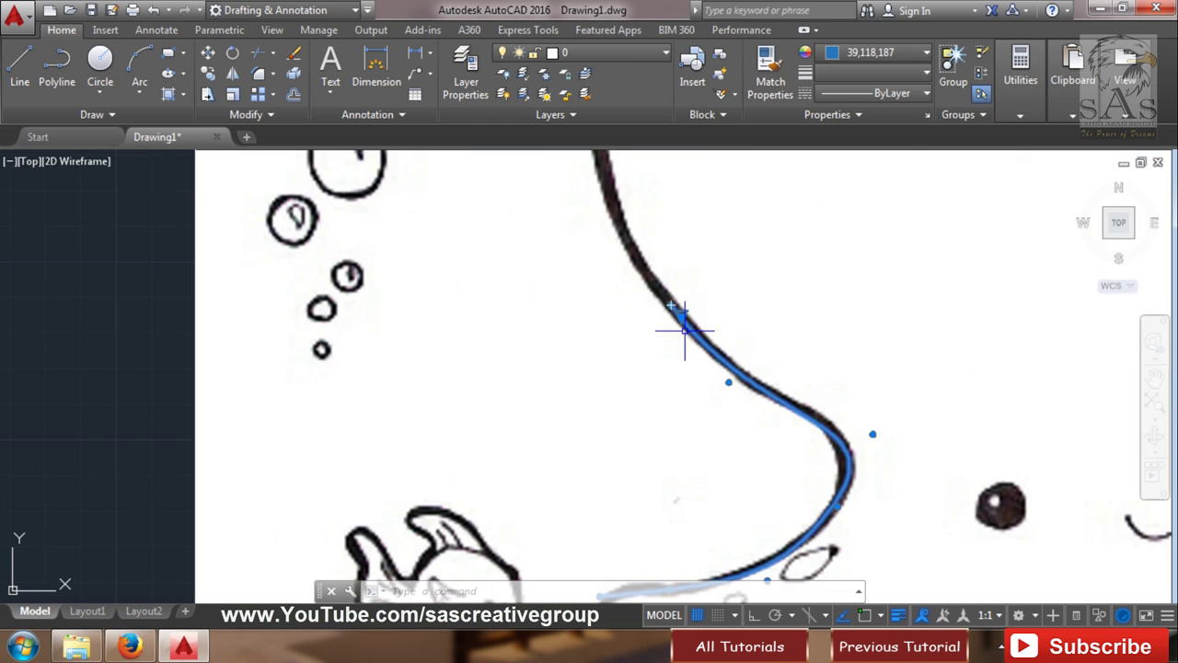
scroll(677, 300, "up", 3)
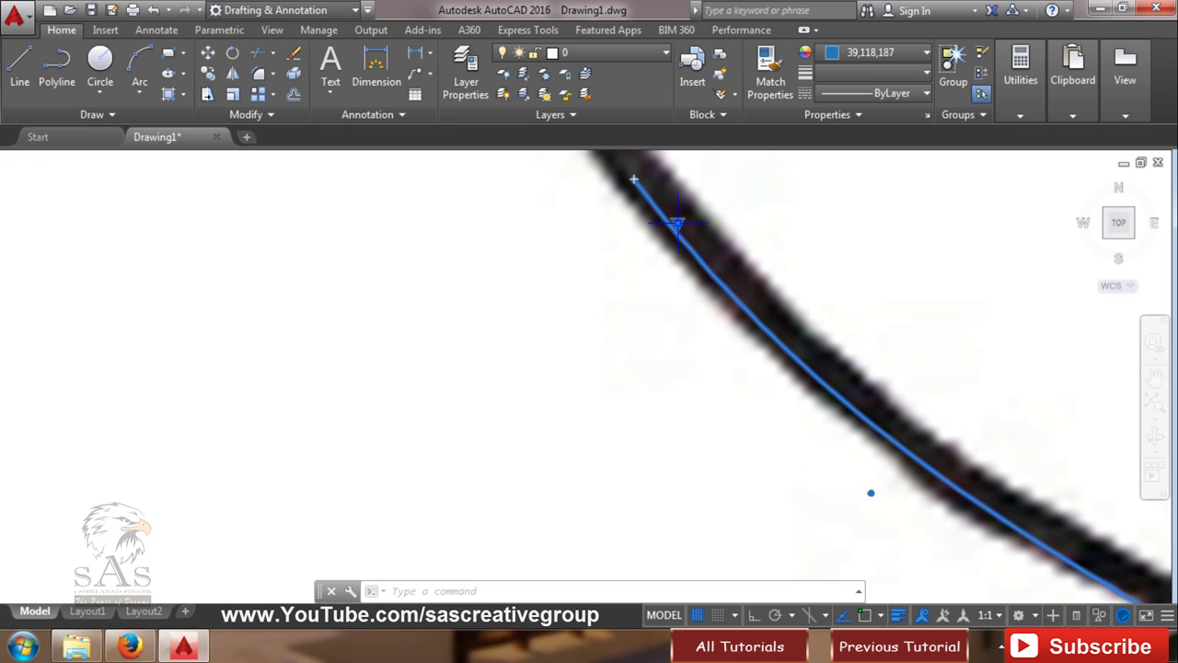
- Switch the left spline's grips to Fit points and inspect the curve along its length
left_click(678, 225)
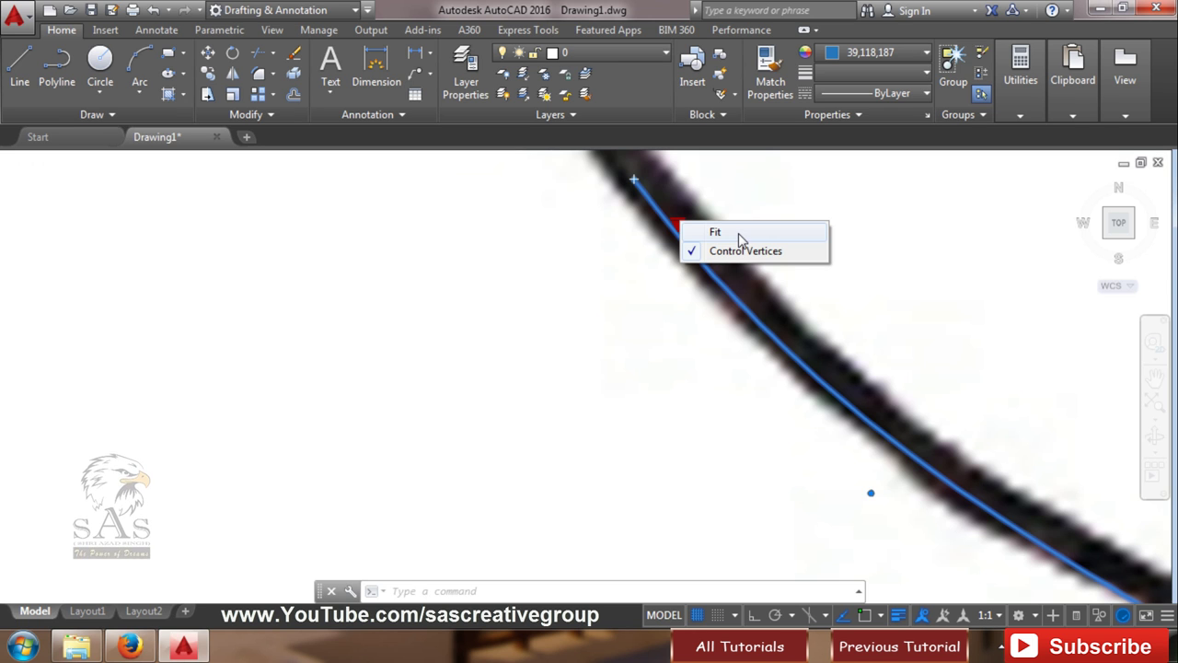
left_click(715, 232)
scroll(741, 377, "down", 6)
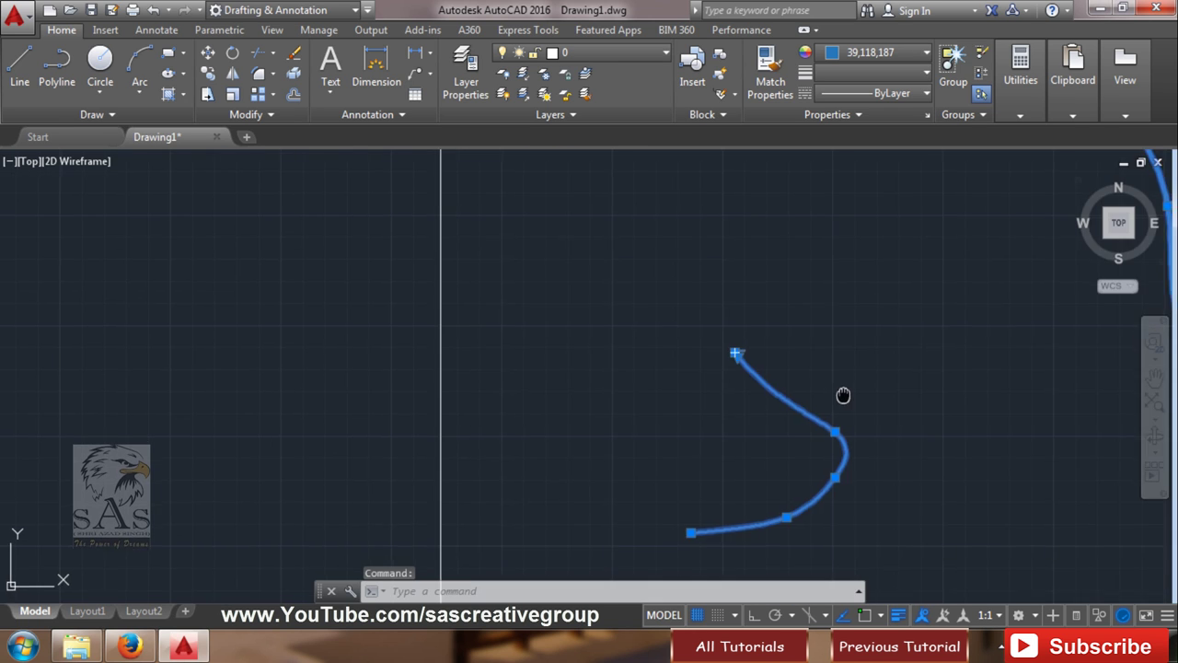
middle_click_drag(843, 395, 689, 331)
scroll(699, 350, "up", 3)
scroll(724, 418, "up", 2)
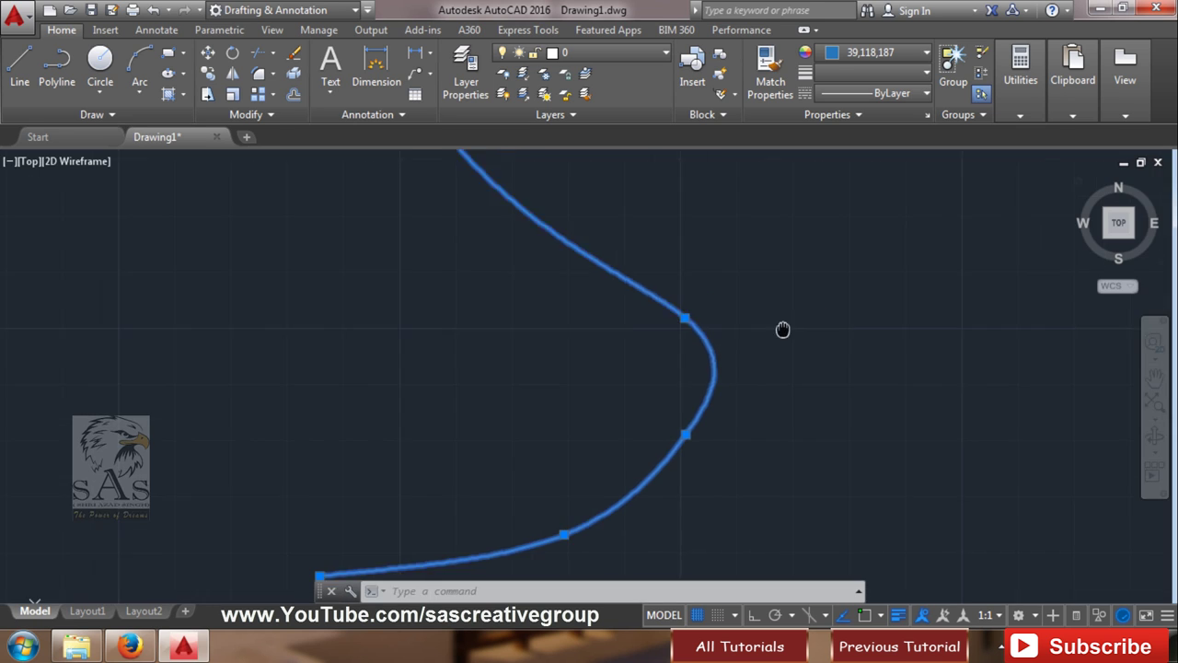
middle_click_drag(783, 329, 599, 413)
scroll(600, 413, "down", 2)
mouse_move(538, 331)
middle_mouse_down()
mouse_move(710, 327)
mouse_move(479, 544)
middle_mouse_up()
scroll(478, 544, "up", 2)
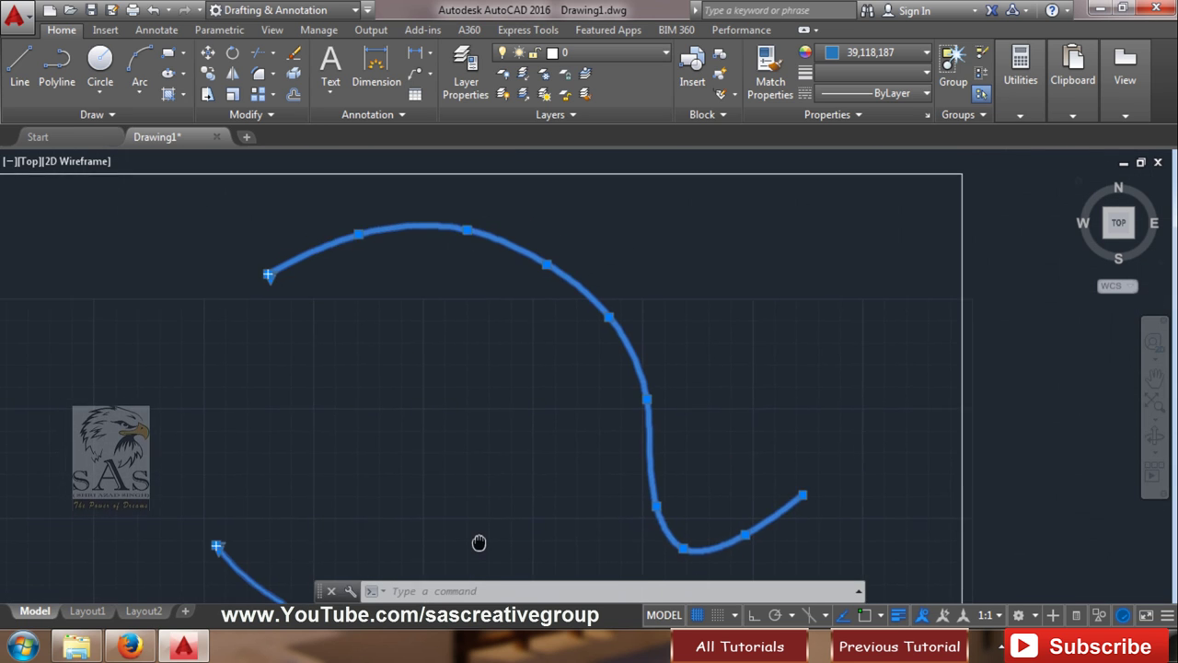
scroll(265, 286, "up", 2)
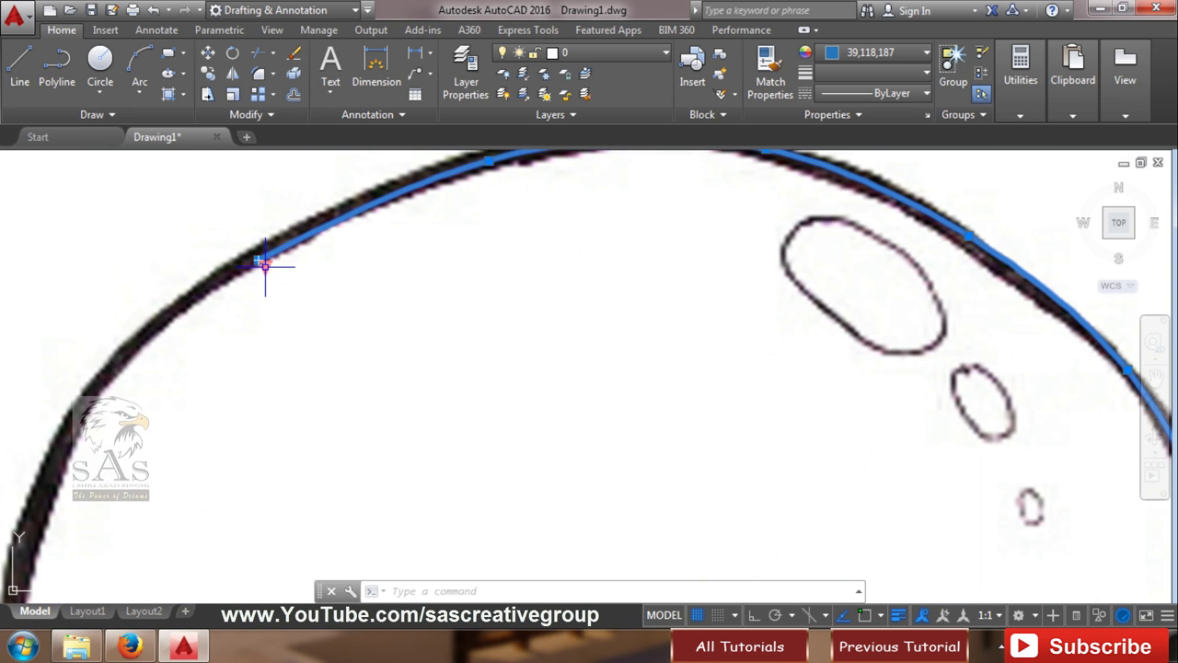
- Switch the spline's grip display back to Control Vertices
left_click(263, 265)
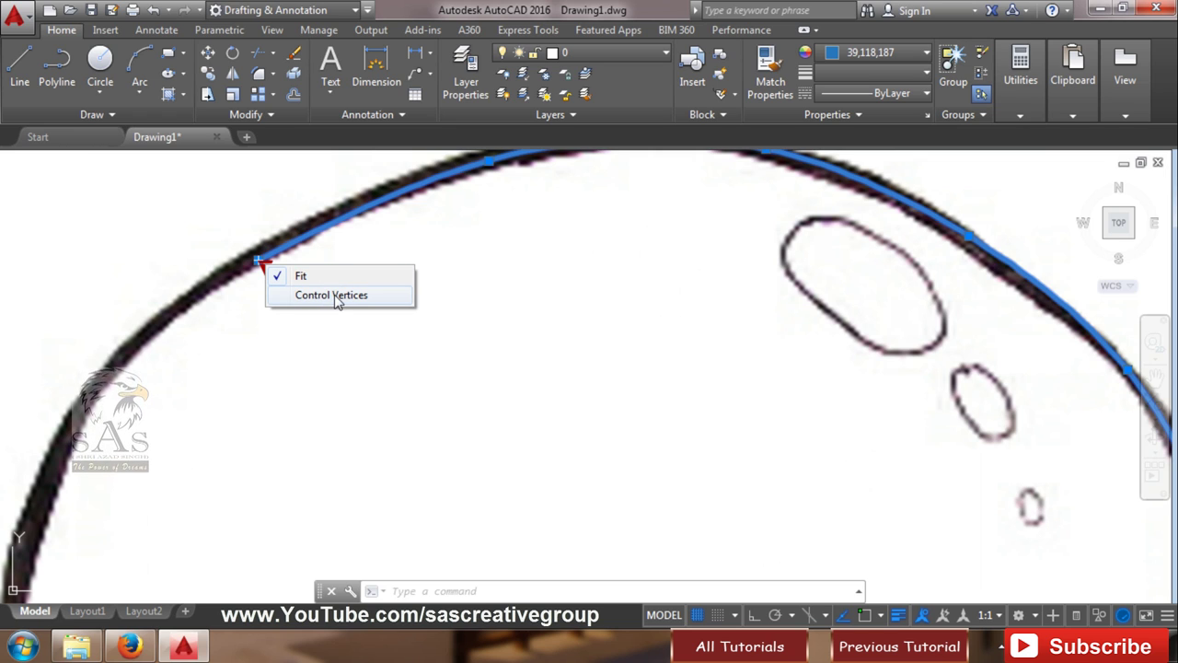
left_click(336, 294)
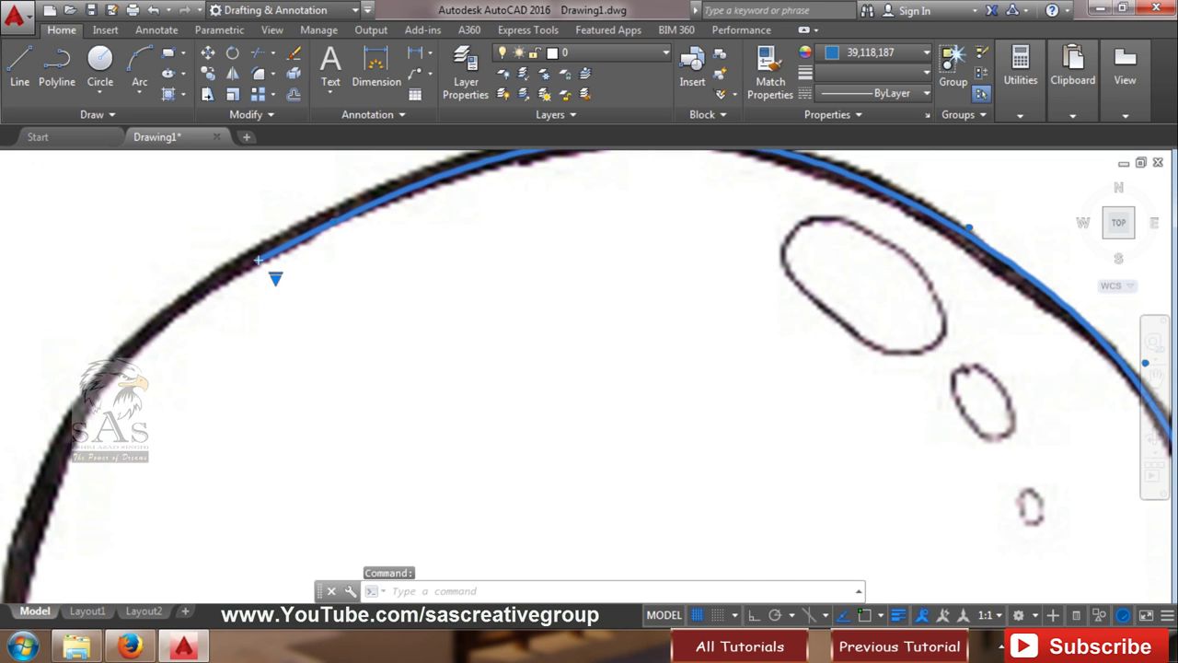
scroll(623, 293, "down", 3)
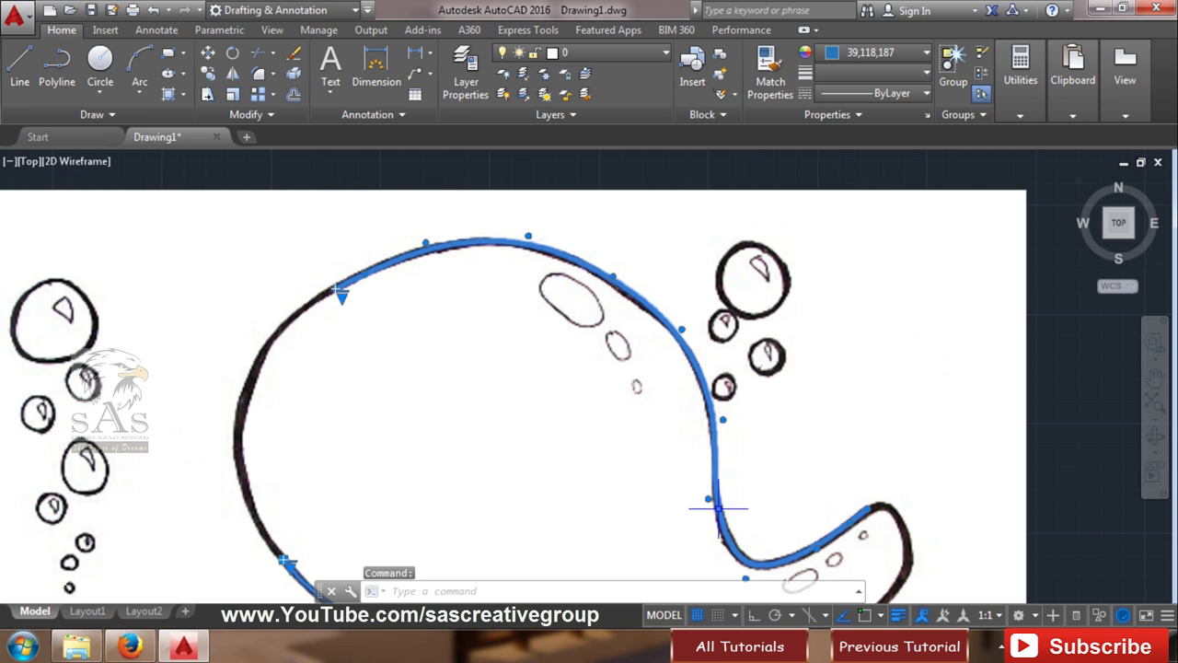
scroll(564, 245, "up", 3)
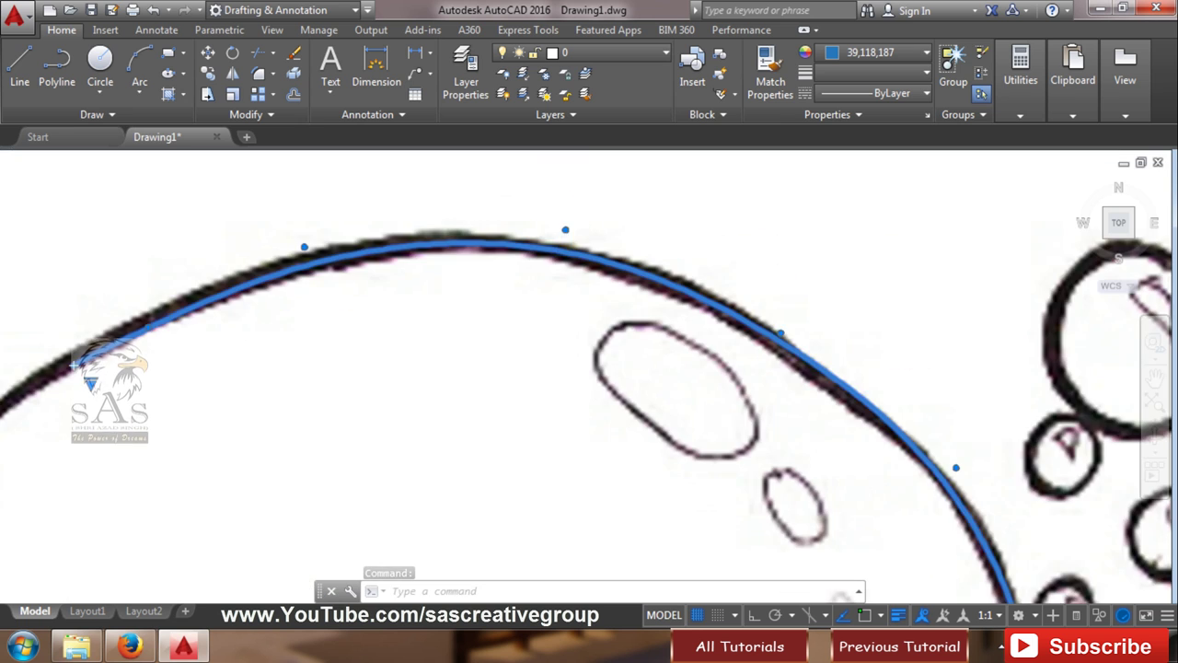
scroll(564, 244, "up", 3)
- Move the control vertex at the head's top so the curve follows the crown
left_click(557, 237)
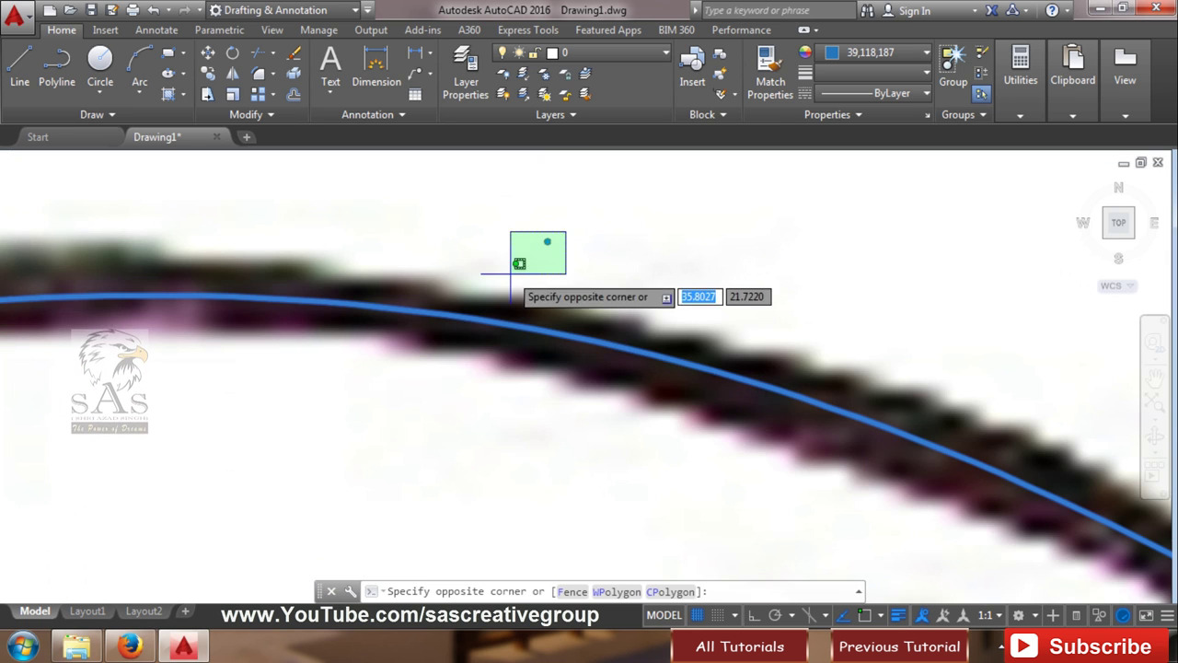
left_click(547, 243)
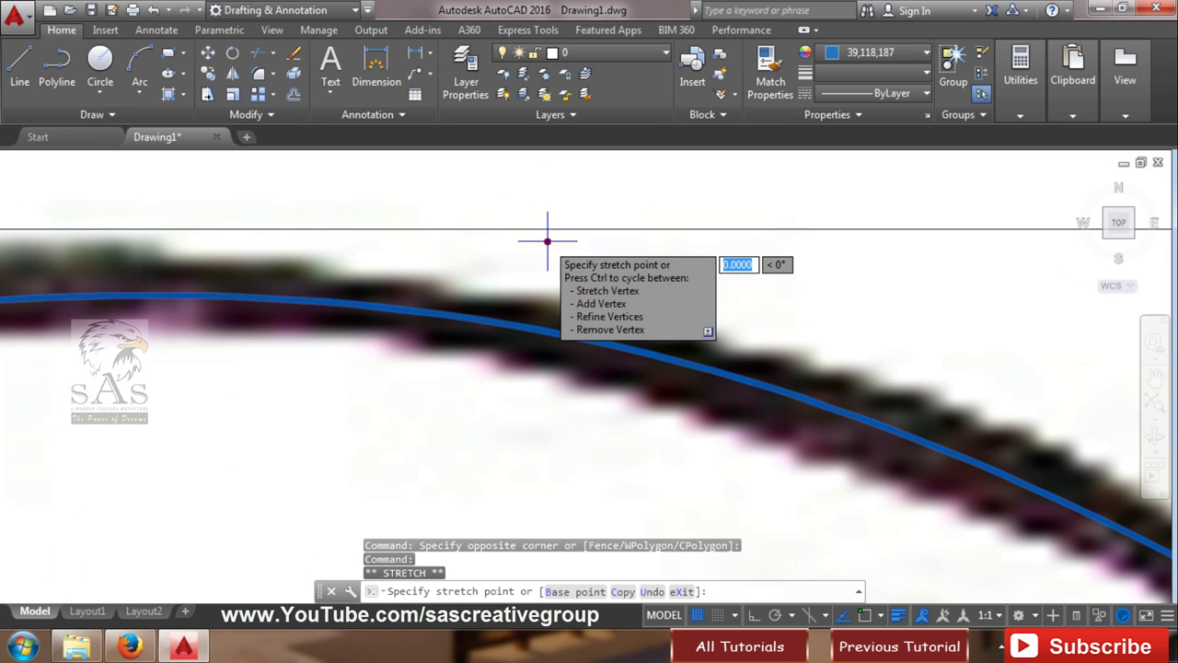
scroll(544, 247, "down", 3)
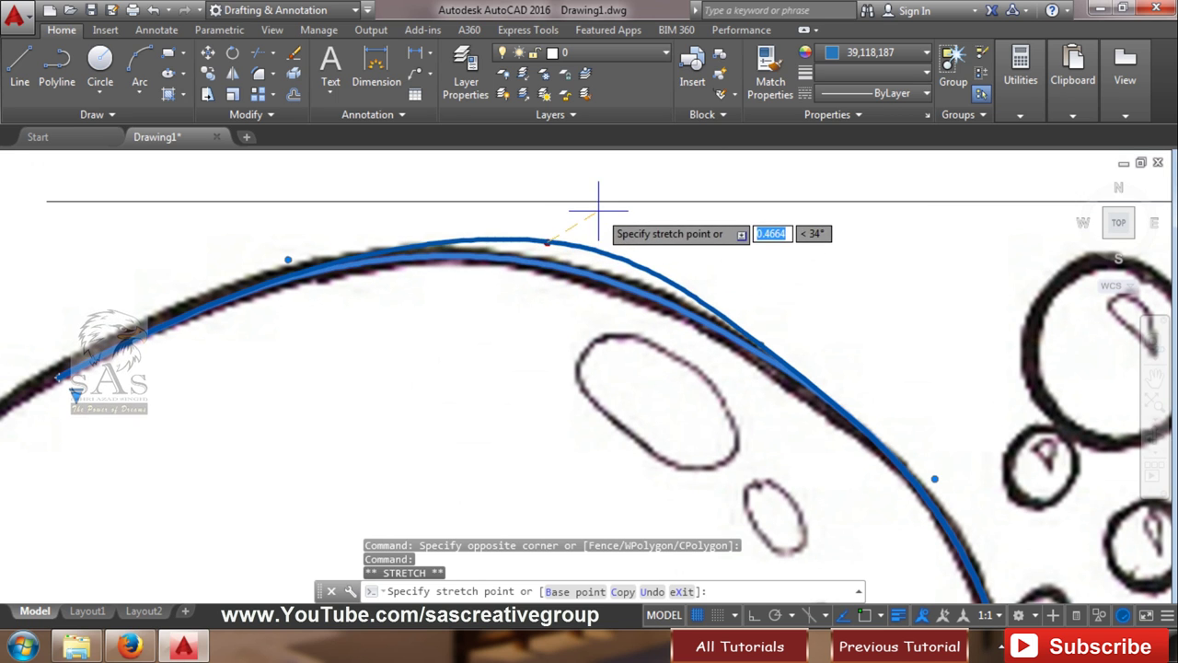
left_click(608, 256)
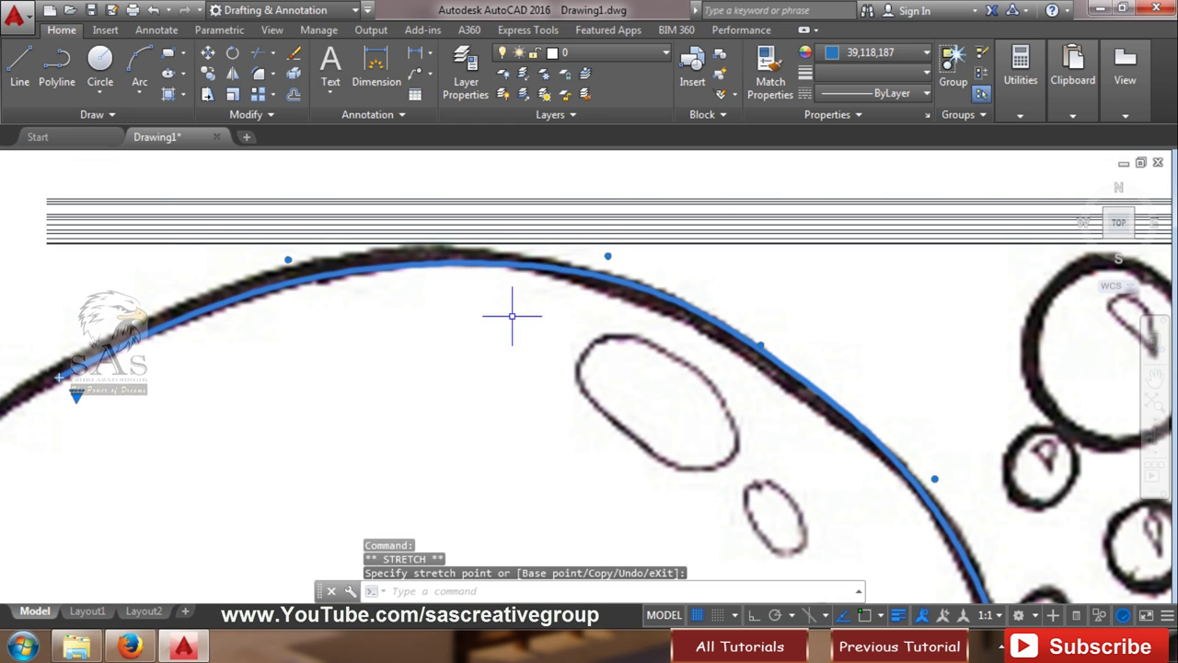
scroll(523, 316, "down", 5)
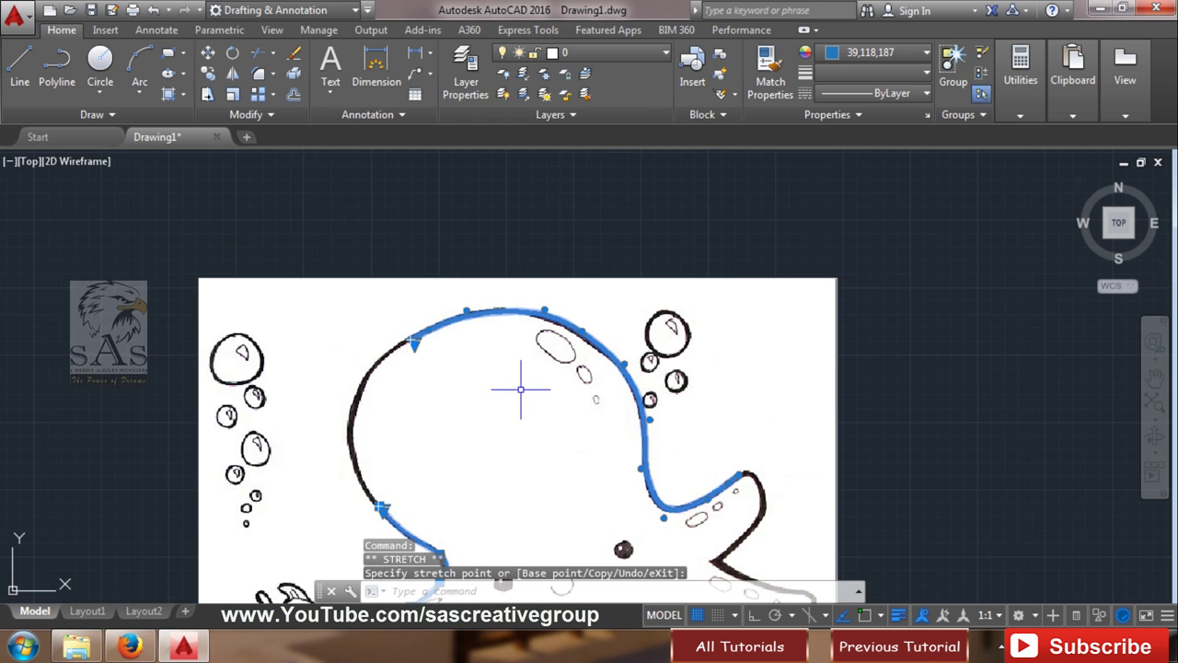
- Bring the octopus image and blue curve back into view
scroll(520, 389, "up", 5)
scroll(505, 452, "up", 3)
scroll(505, 399, "down", 3)
scroll(508, 445, "down", 2)
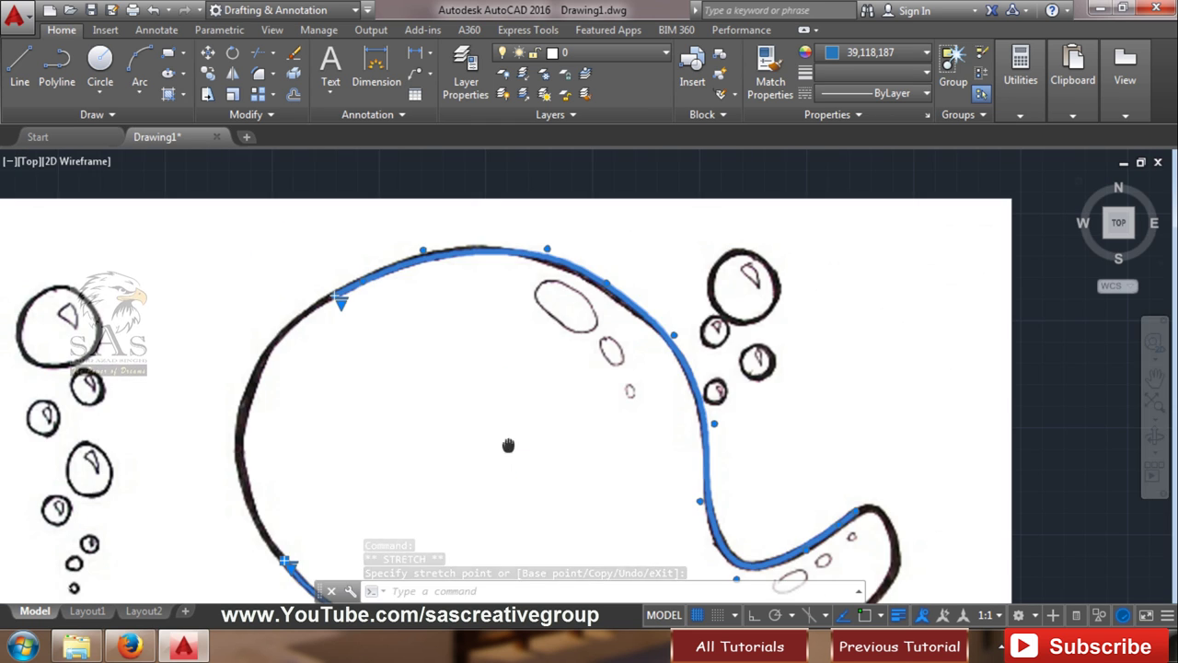
middle_click_drag(509, 446, 511, 351)
scroll(130, 197, "down", 5)
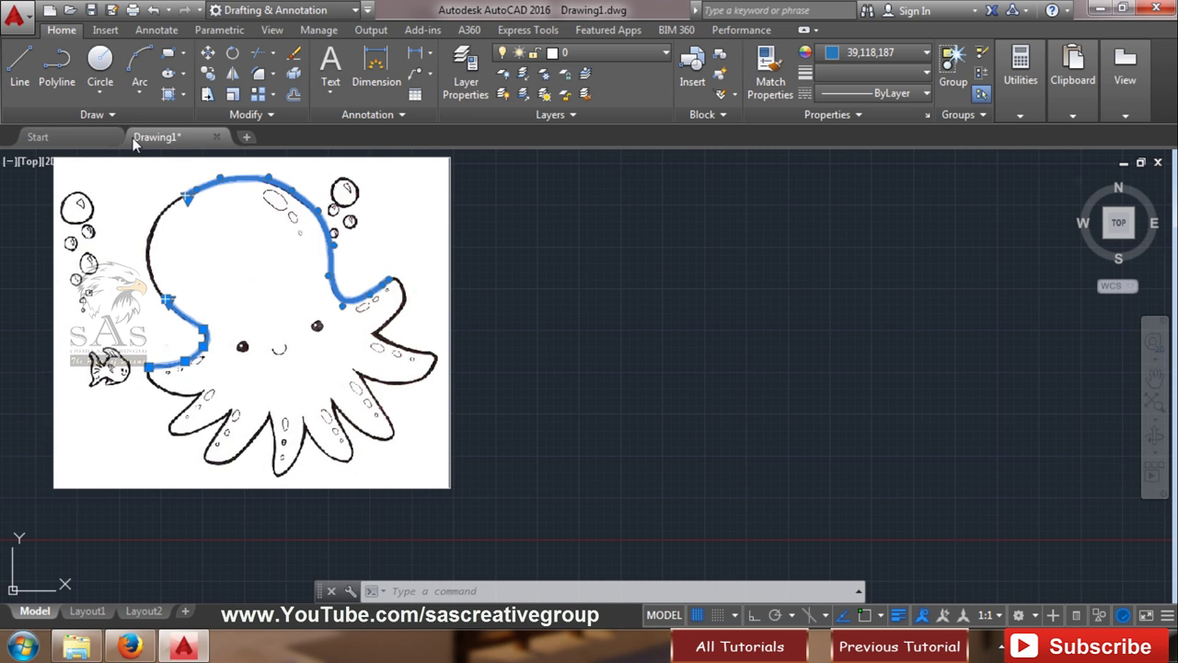
mouse_move(245, 255)
middle_mouse_down()
mouse_move(255, 274)
mouse_move(486, 389)
middle_mouse_up()
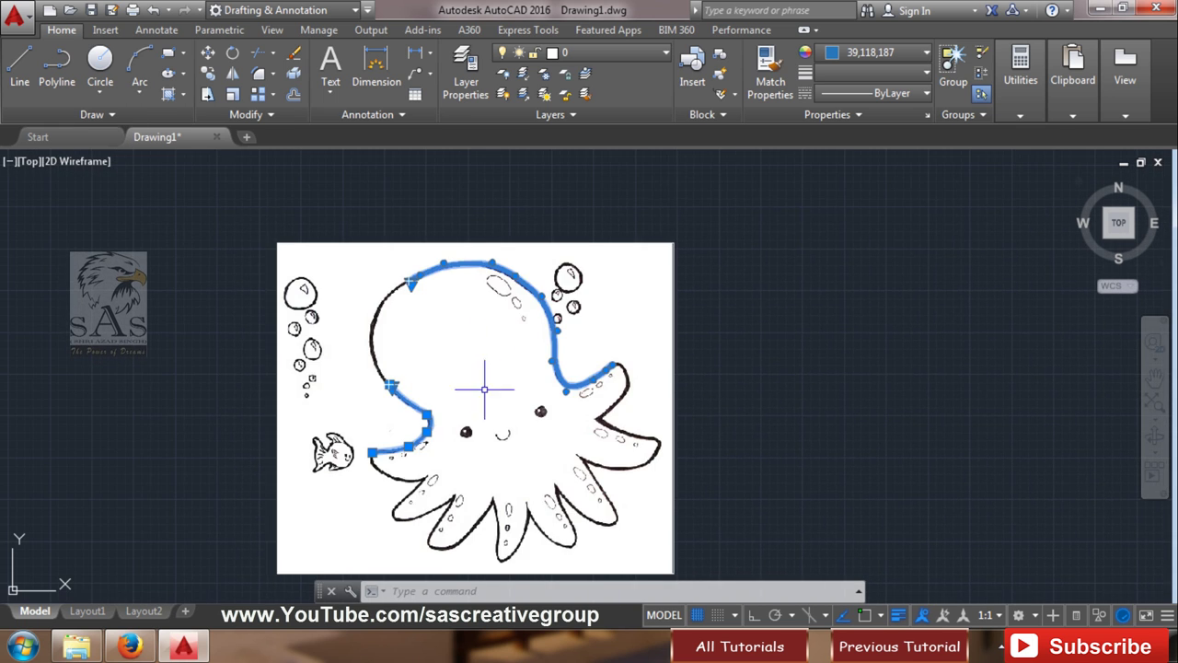
scroll(471, 402, "up", 2)
- Clear the selection, window-select the blue curve, and delete it
key("Escape")
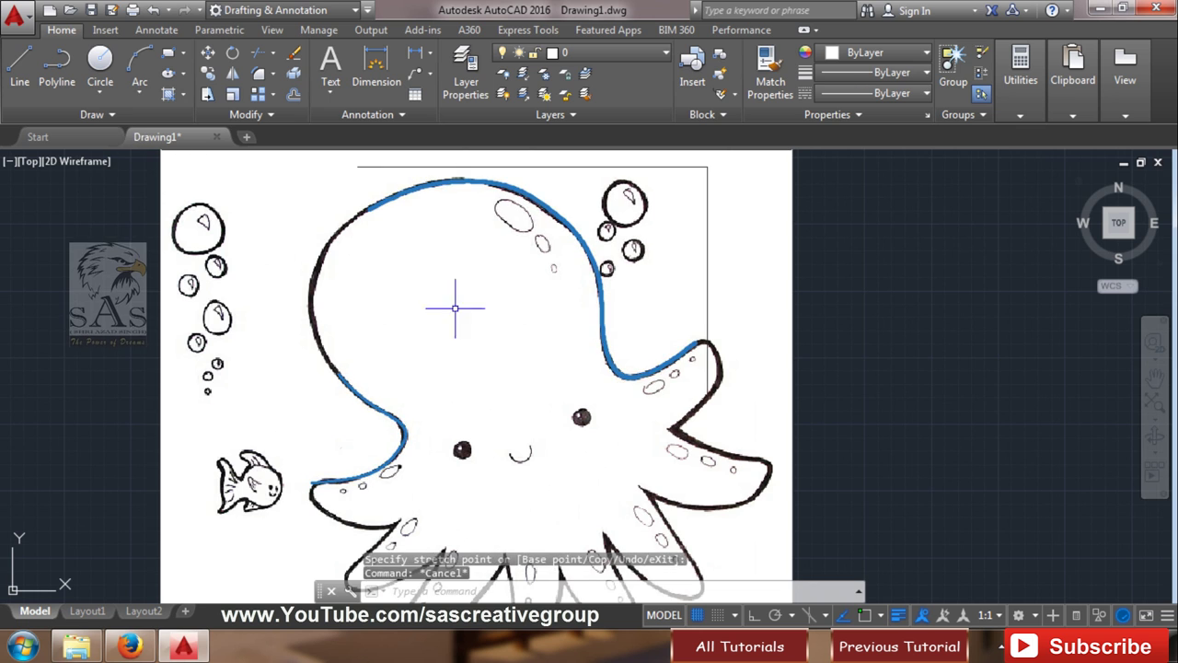
scroll(537, 371, "down", 1)
scroll(548, 362, "down", 1)
scroll(466, 405, "up", 1)
scroll(467, 405, "up", 1)
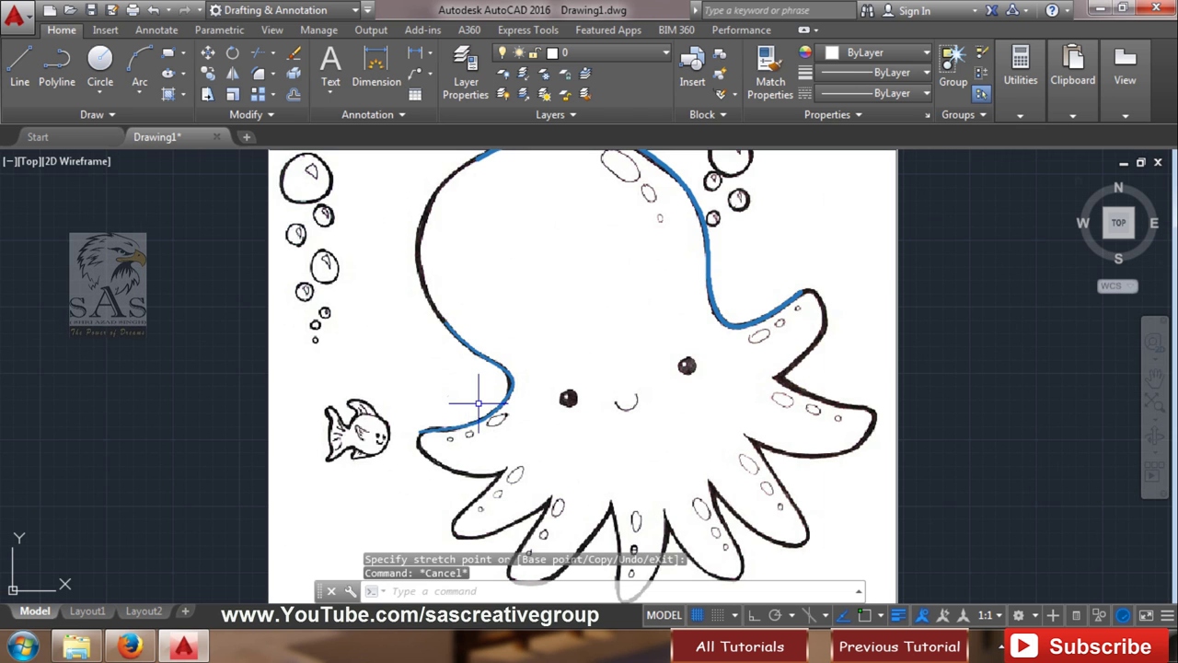
scroll(692, 358, "down", 1)
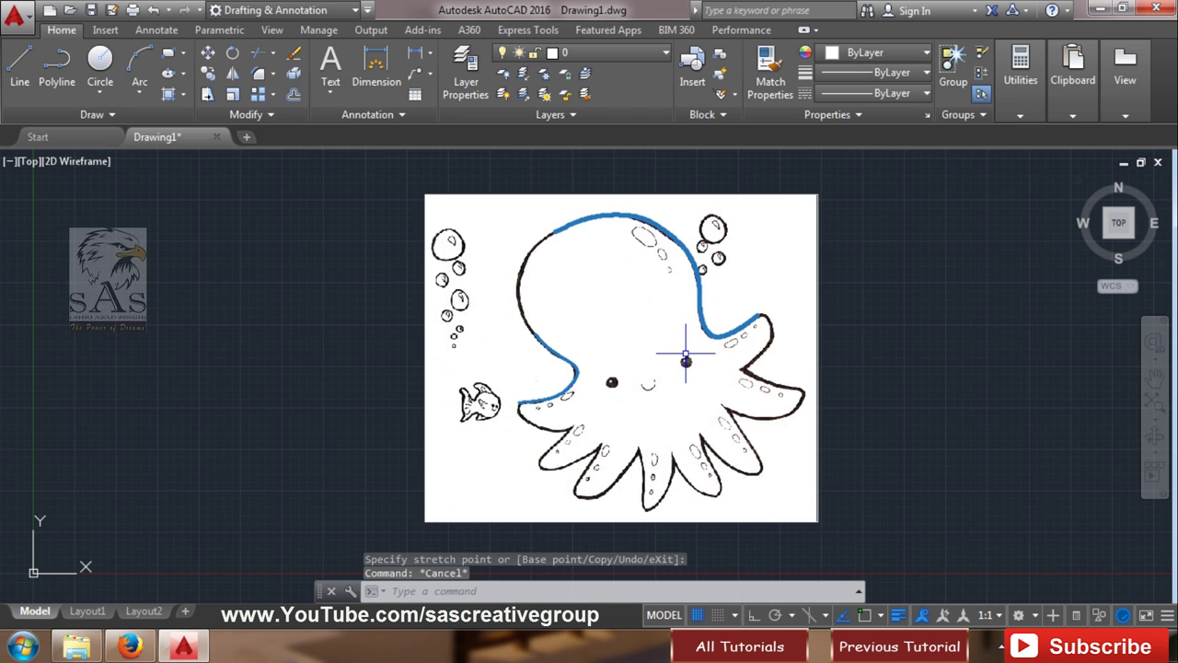
left_click(711, 280)
left_click(499, 380)
key("Delete")
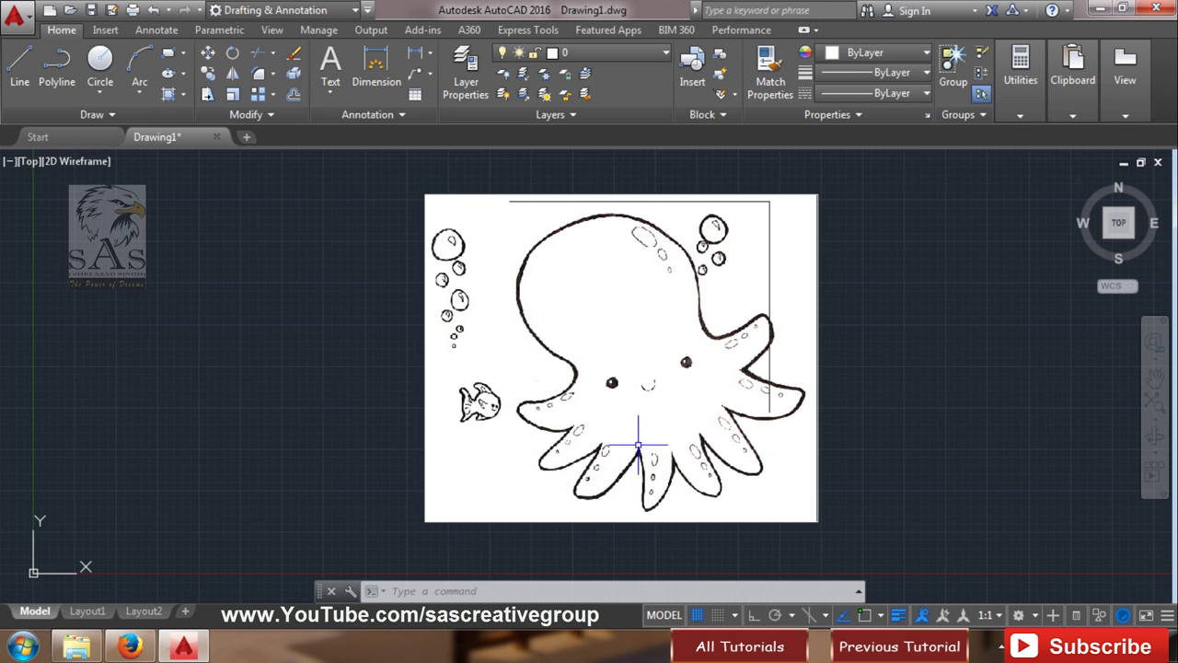
- Start a spline across the head's top and down its right side to the lower bend
middle_click_drag(648, 404, 587, 380)
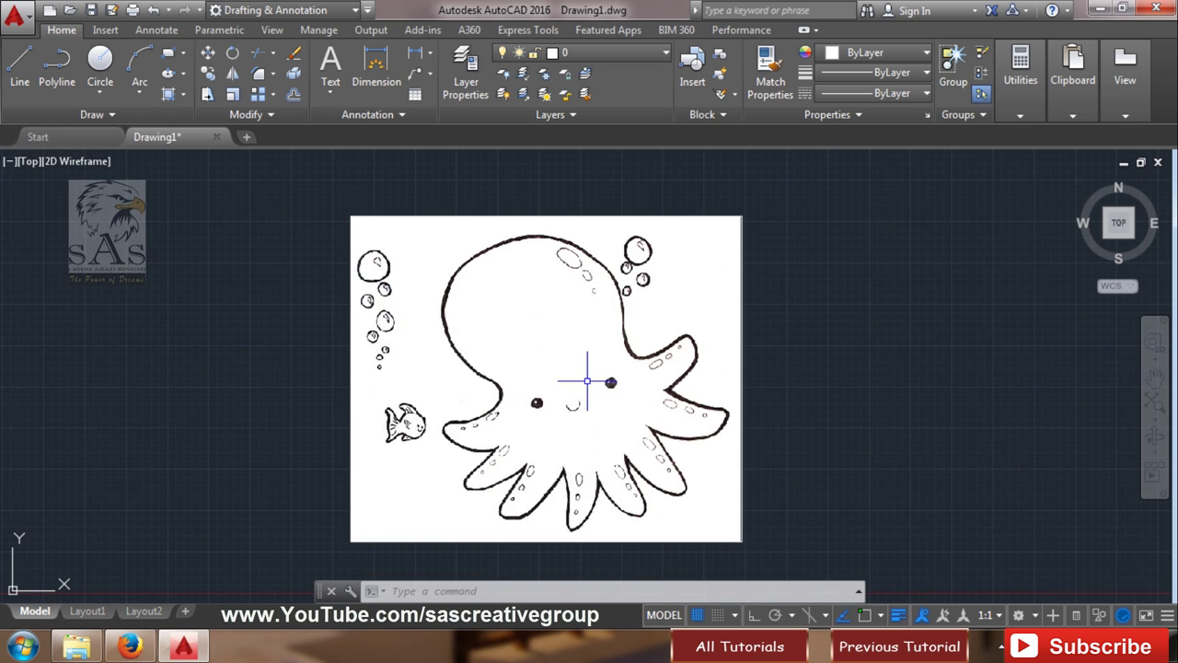
left_click(92, 114)
left_click(13, 135)
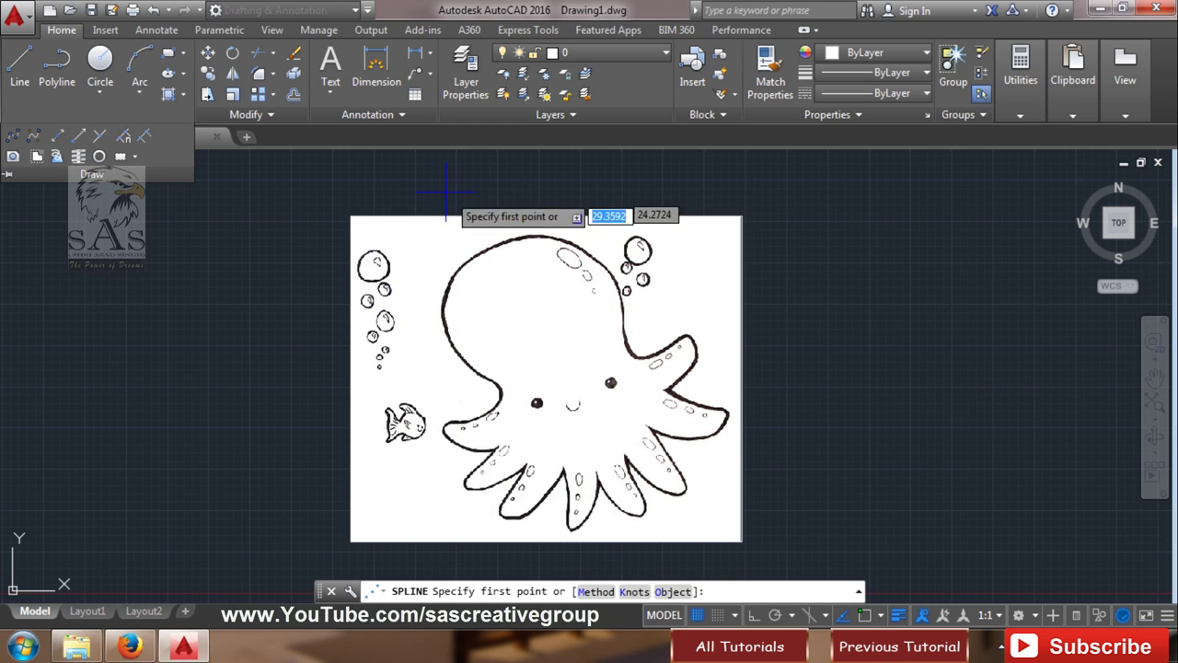
scroll(497, 235, "up", 4)
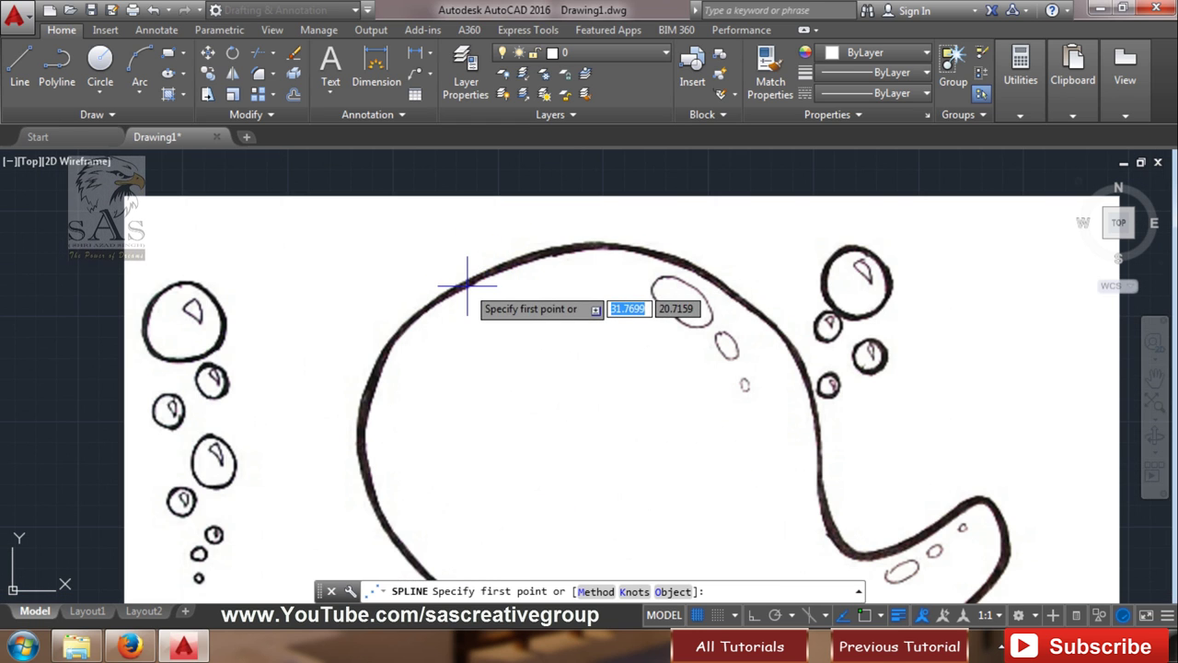
left_click(466, 265)
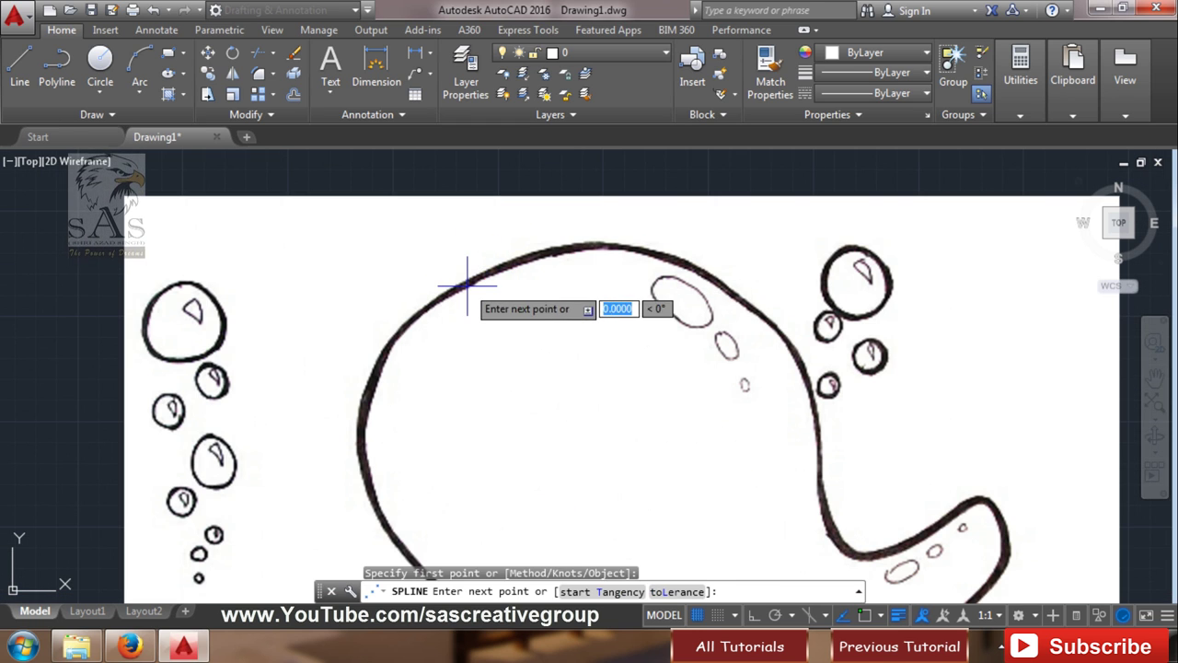
left_click(555, 249)
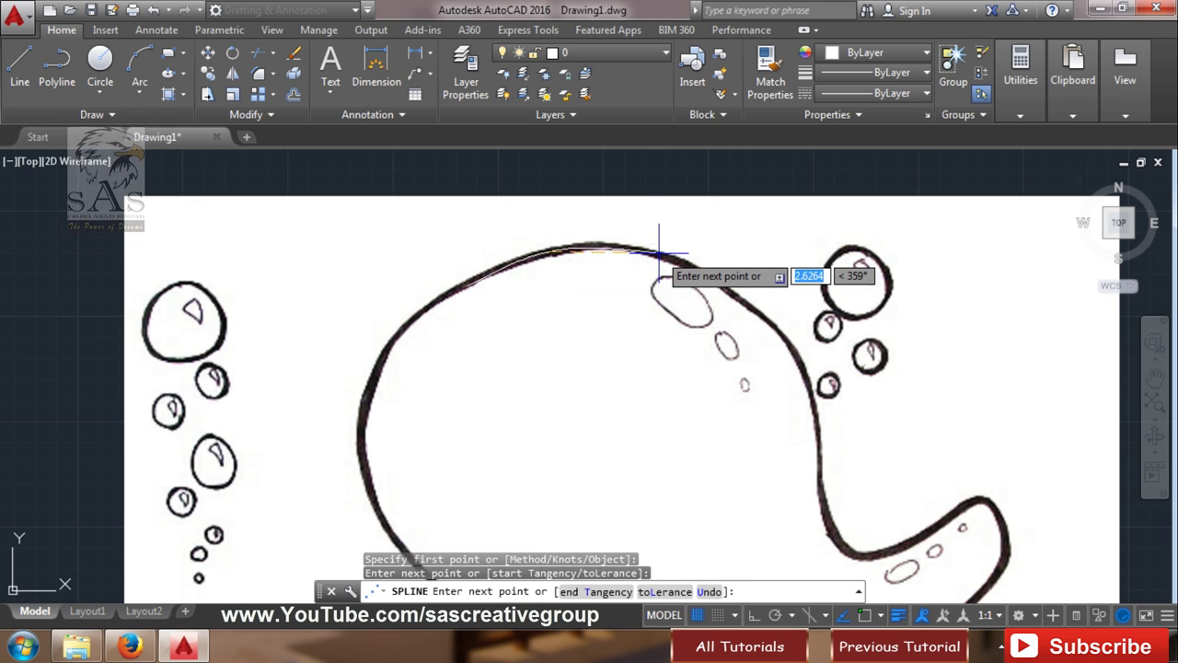
left_click(658, 251)
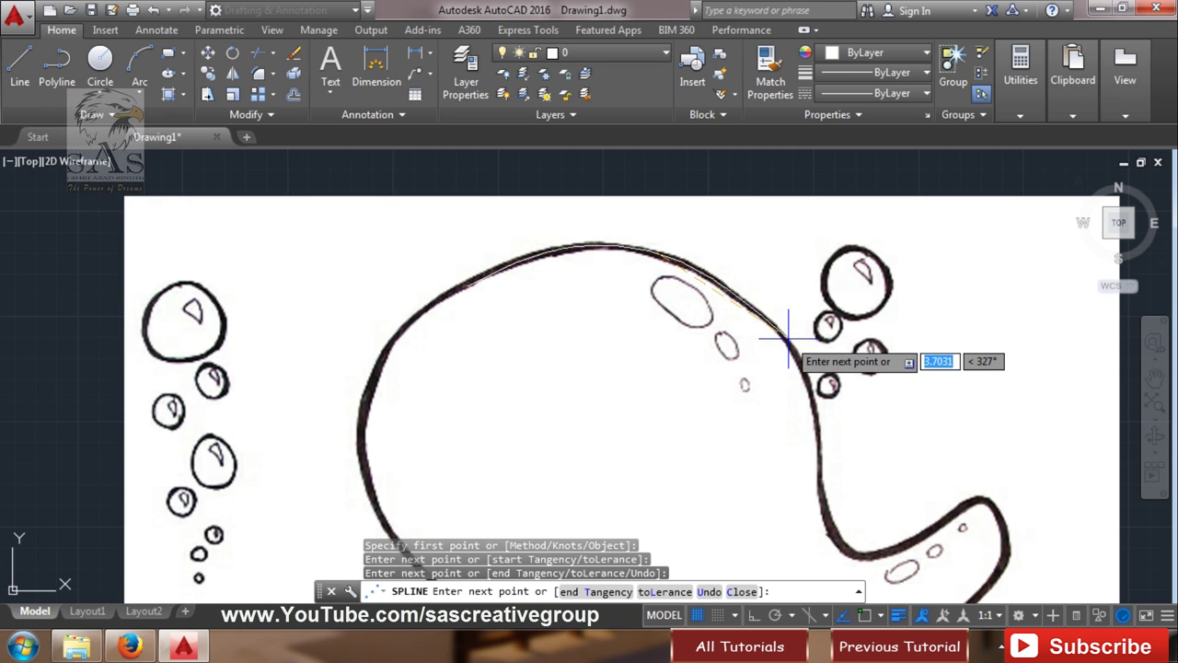
left_click(788, 338)
left_click(818, 464)
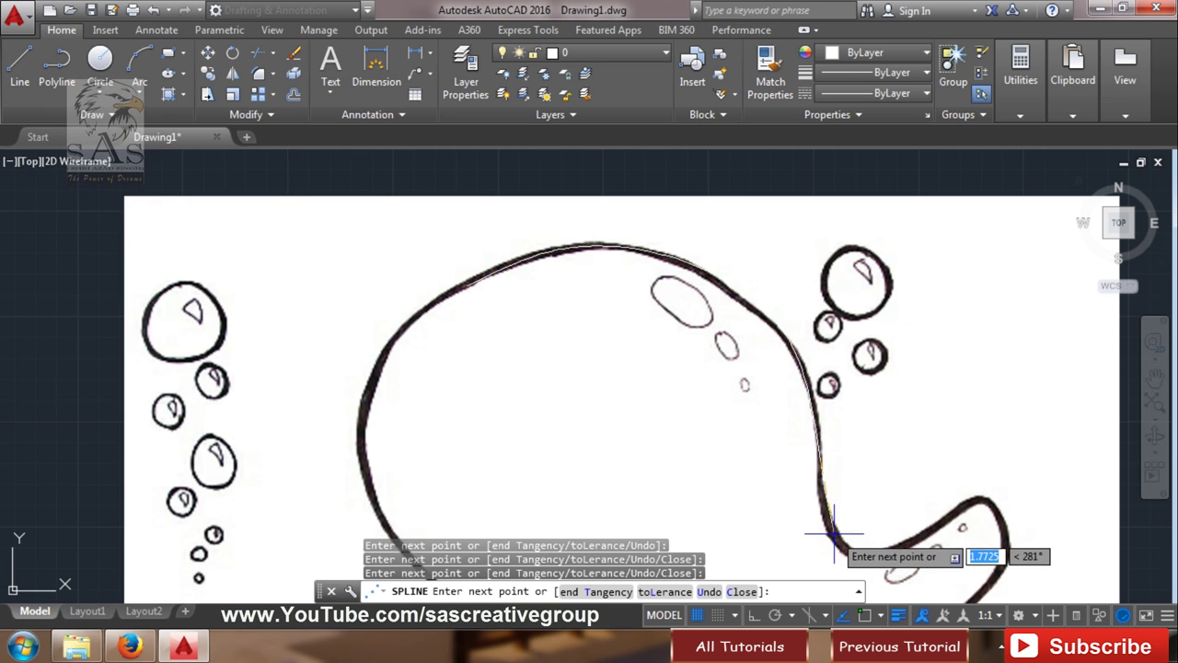
left_click(845, 550)
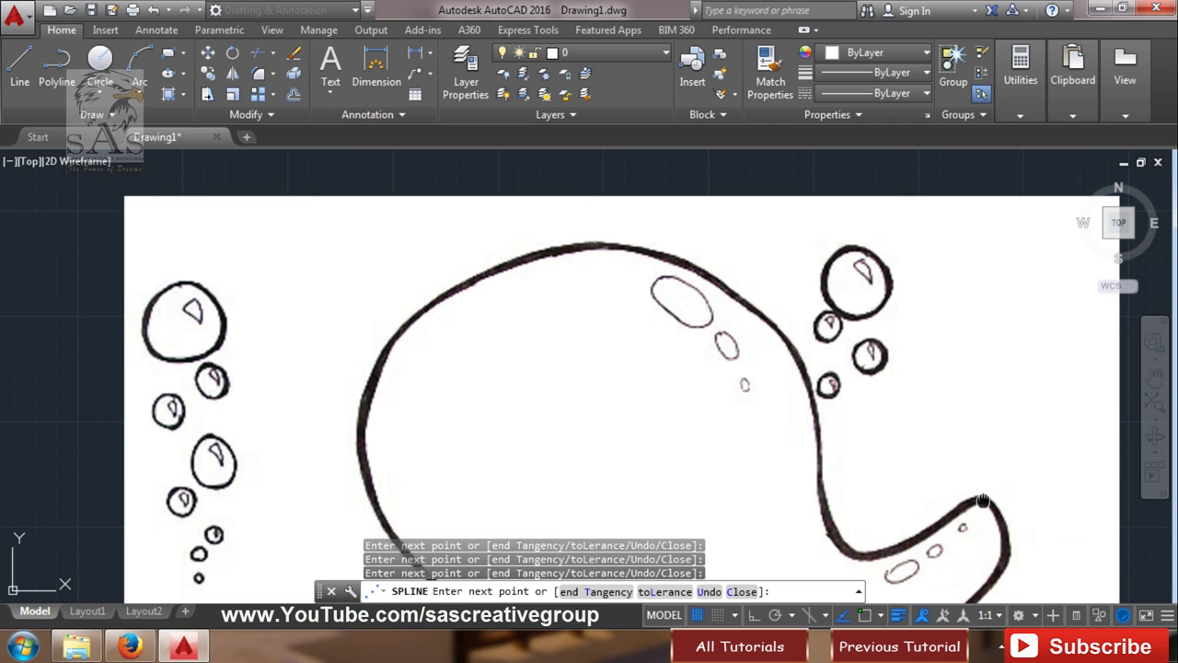
- Continue the spline around the lower tentacles to the bottom tentacle's tip
middle_click_drag(983, 500, 866, 380)
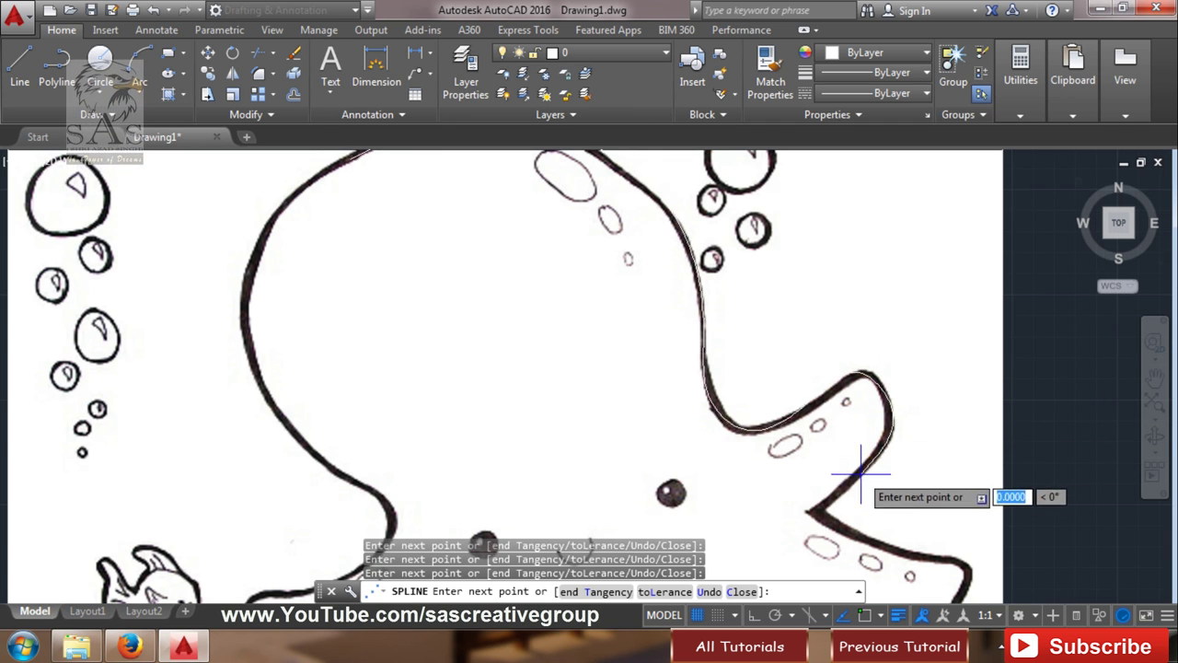
middle_click_drag(898, 533, 635, 424)
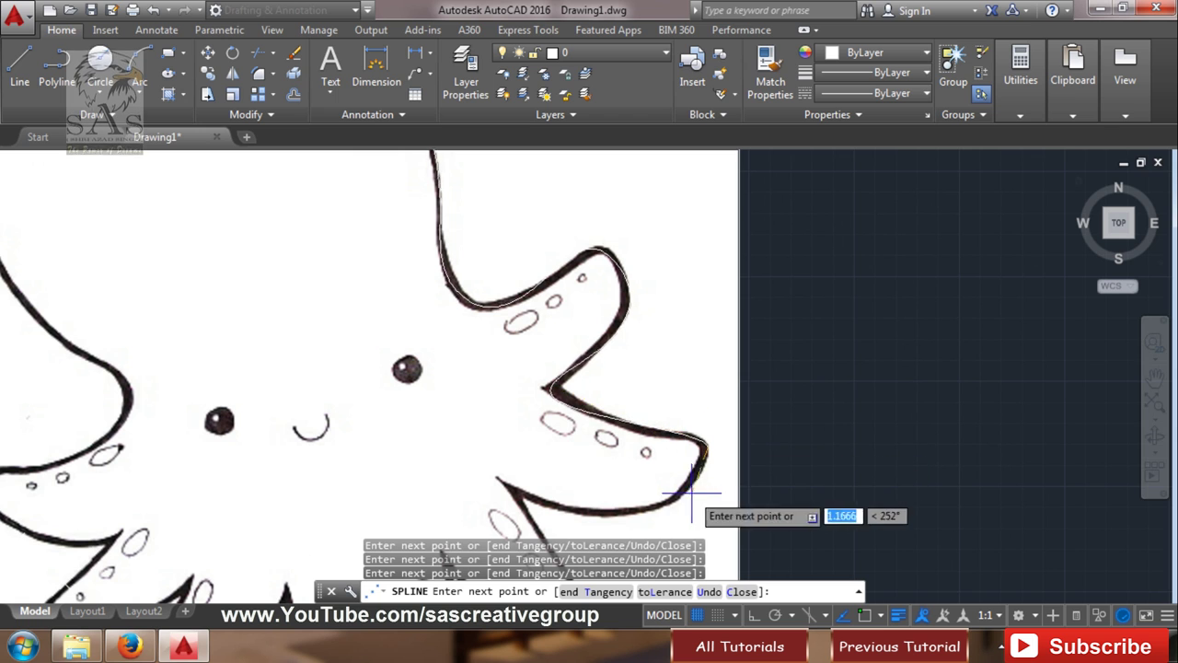
left_click(509, 486)
middle_click_drag(557, 564, 466, 406)
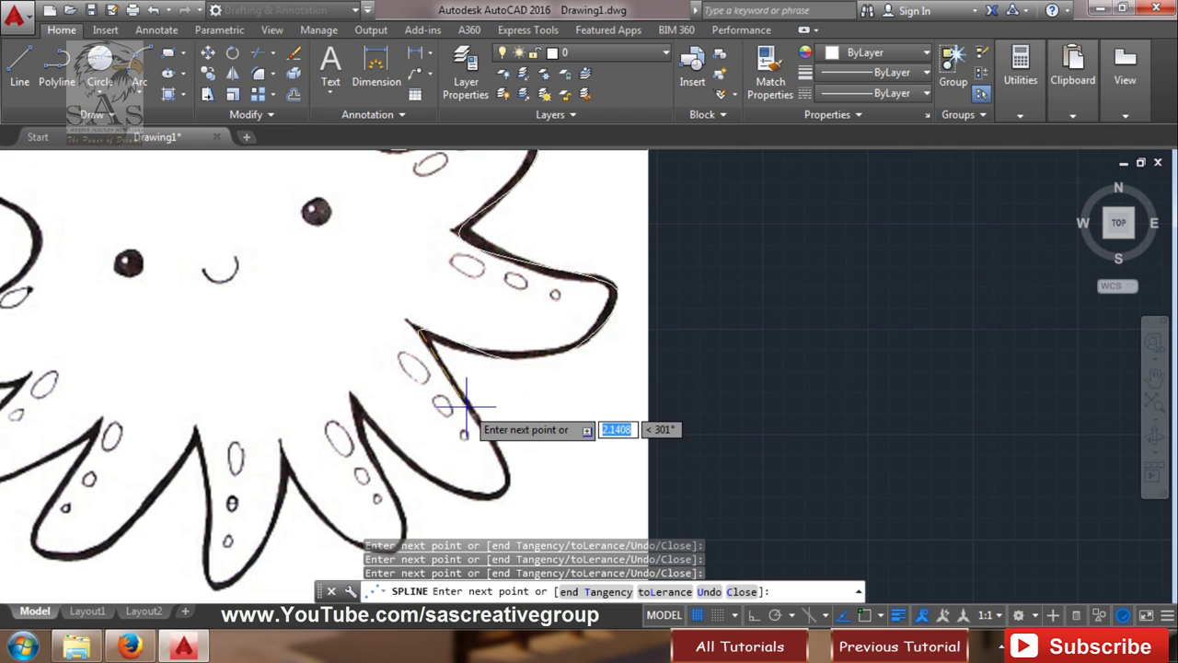
left_click(500, 494)
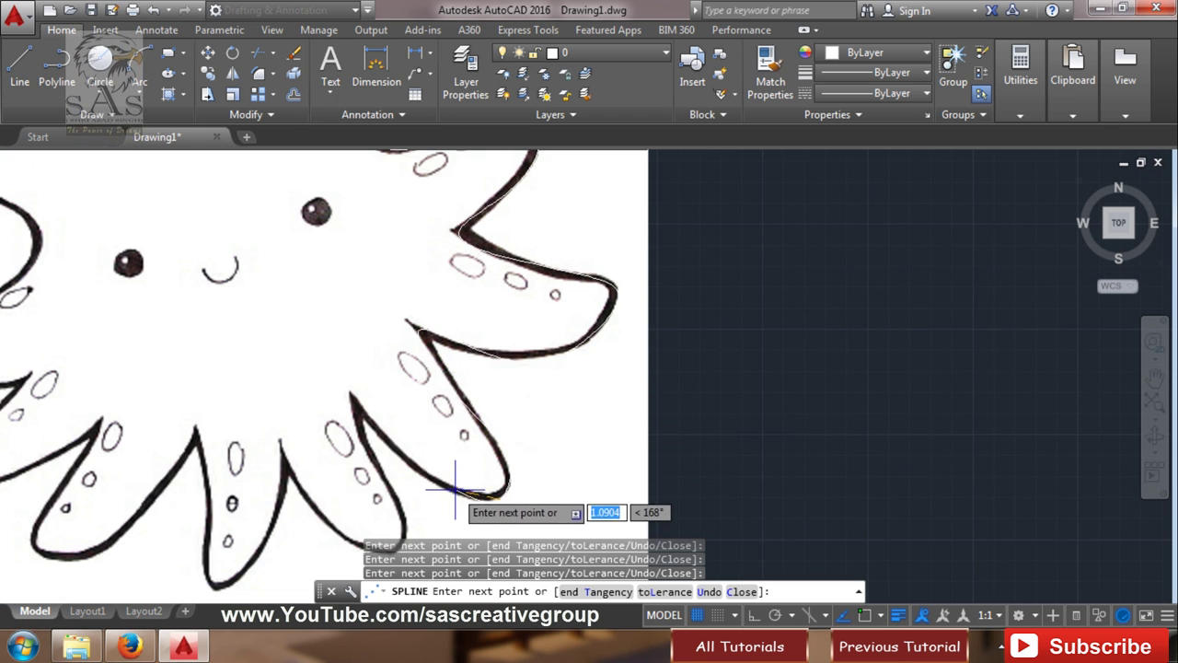
left_click(357, 407)
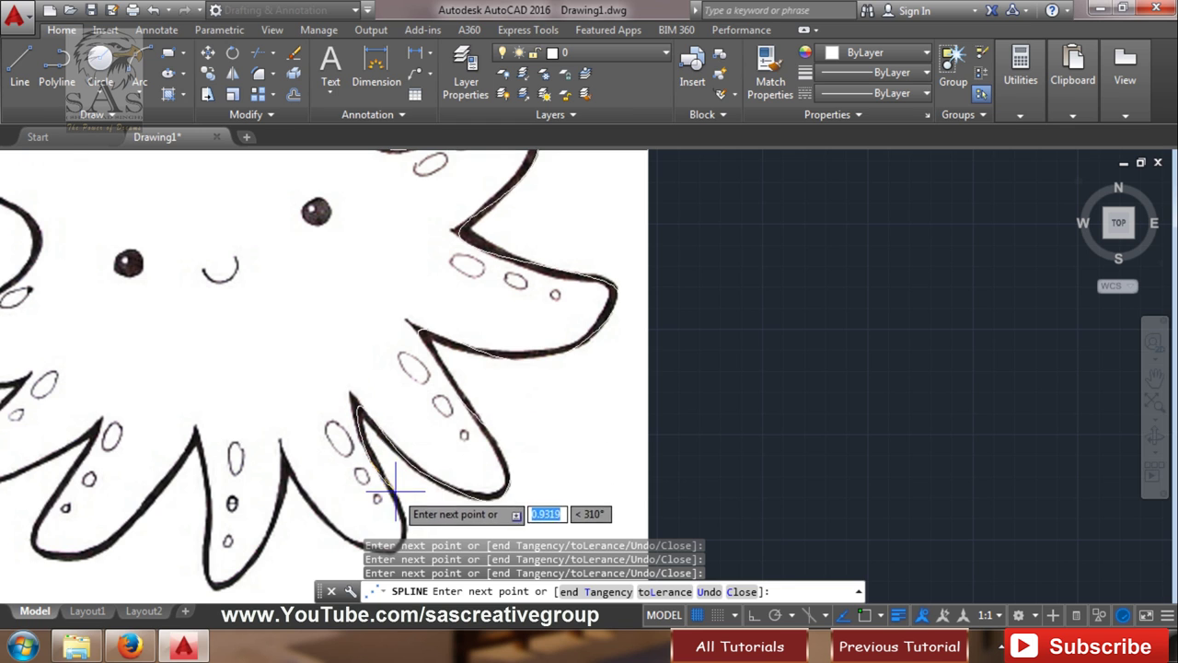
middle_click_drag(396, 497, 539, 394)
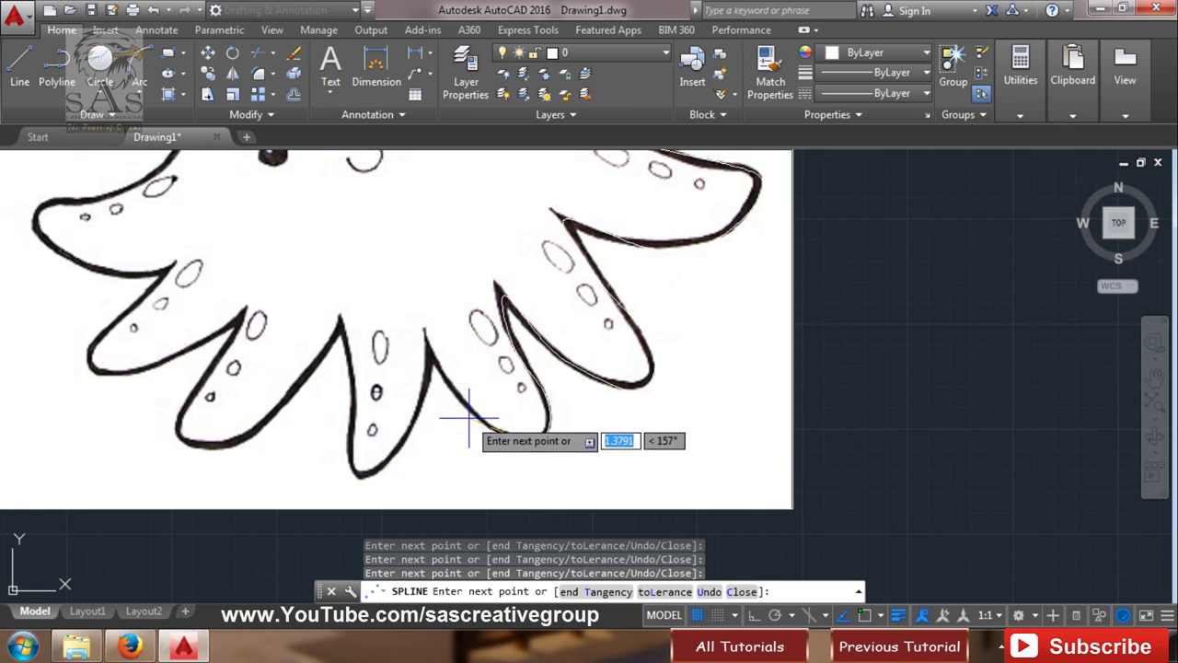
left_click(429, 350)
left_click(364, 476)
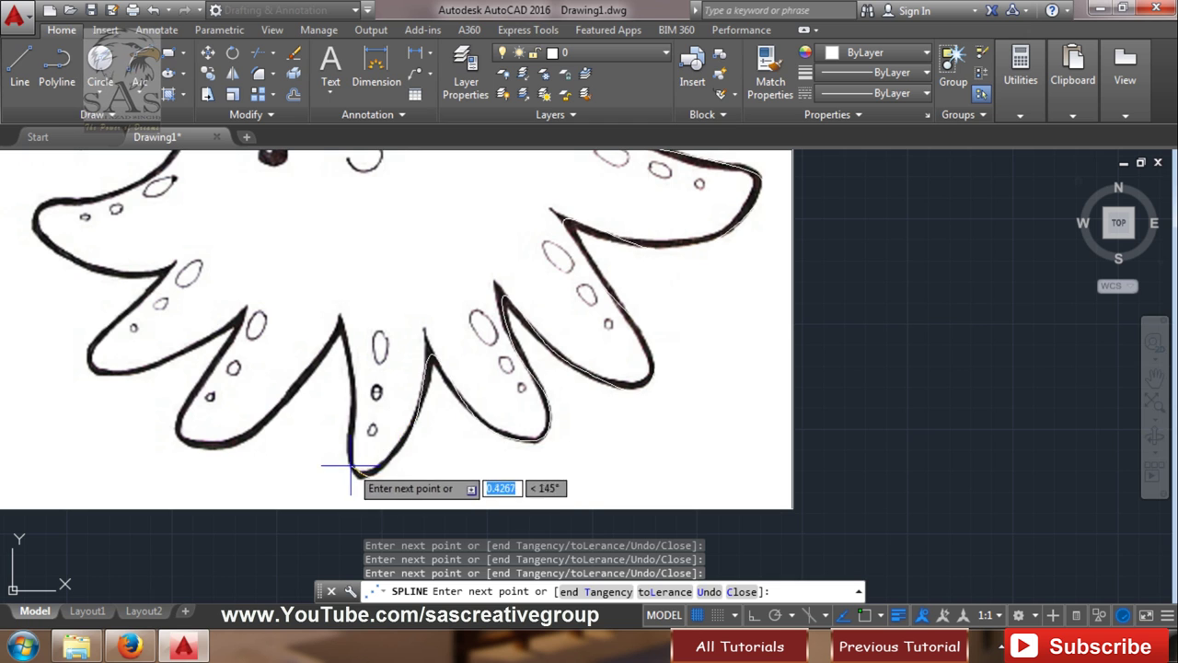
- Carry the spline up through the left tentacles and notches, then end it
left_click(340, 324)
left_click(302, 387)
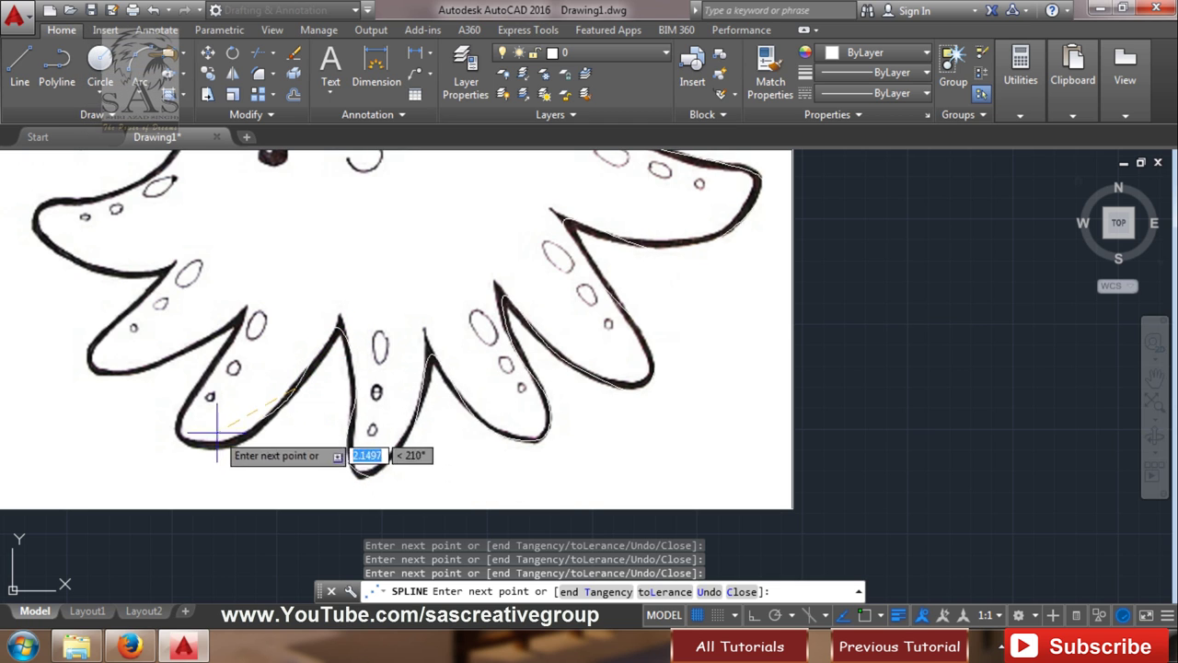
left_click(183, 435)
left_click(244, 313)
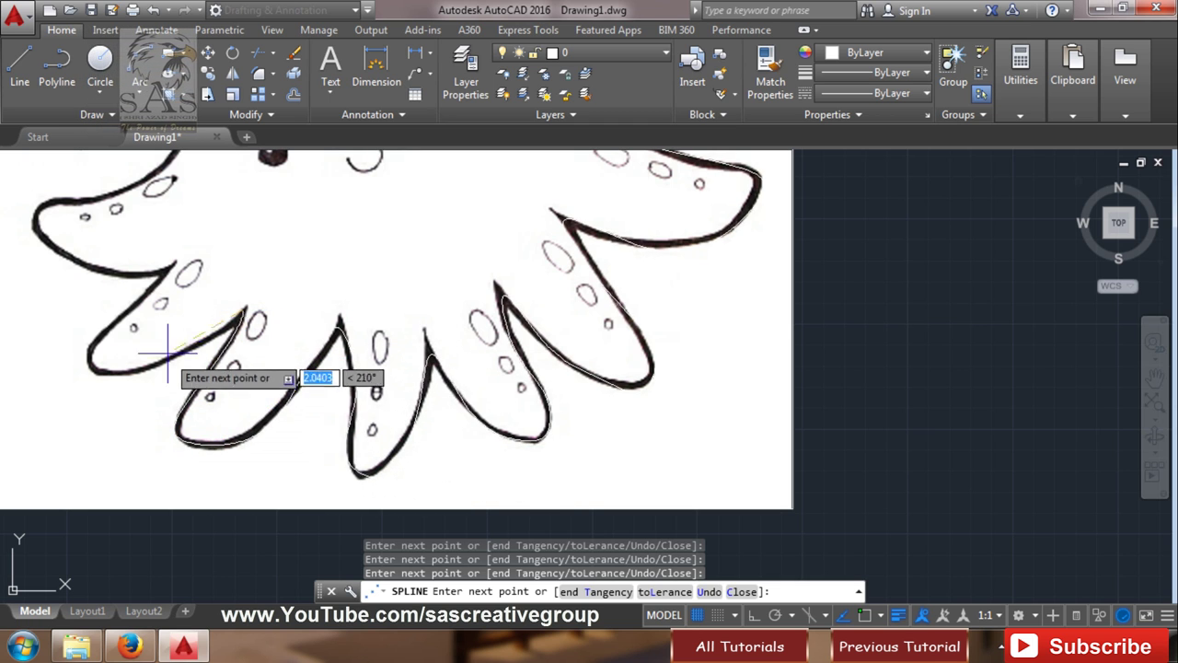
left_click(90, 370)
left_click(167, 271)
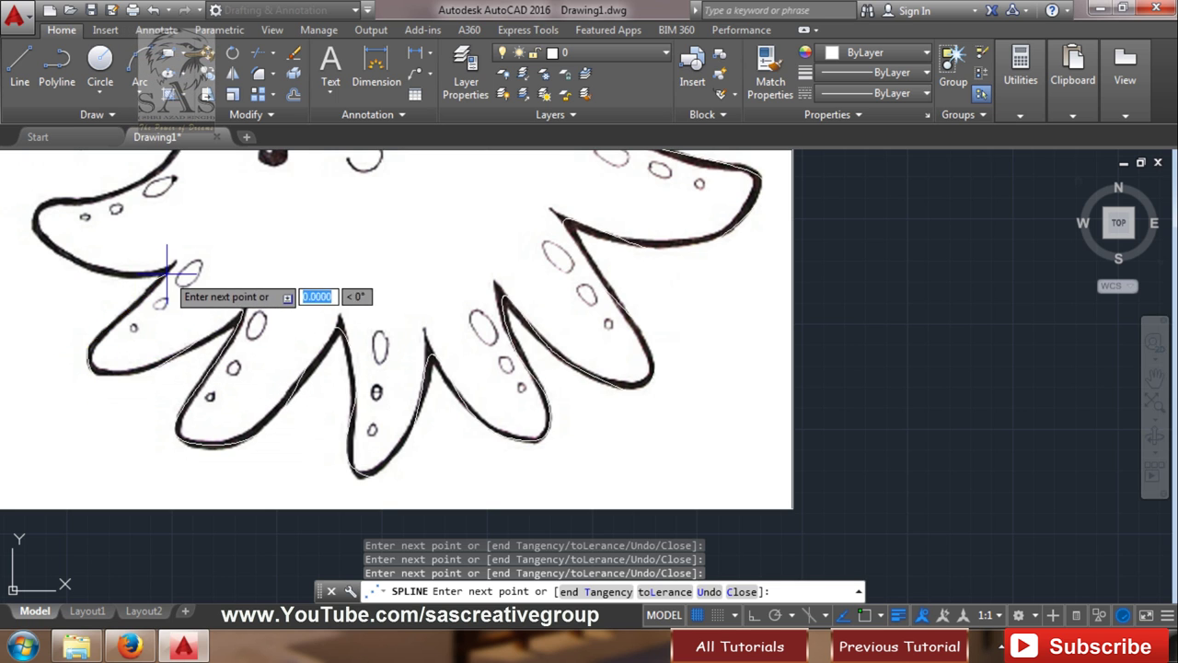
left_click(88, 265)
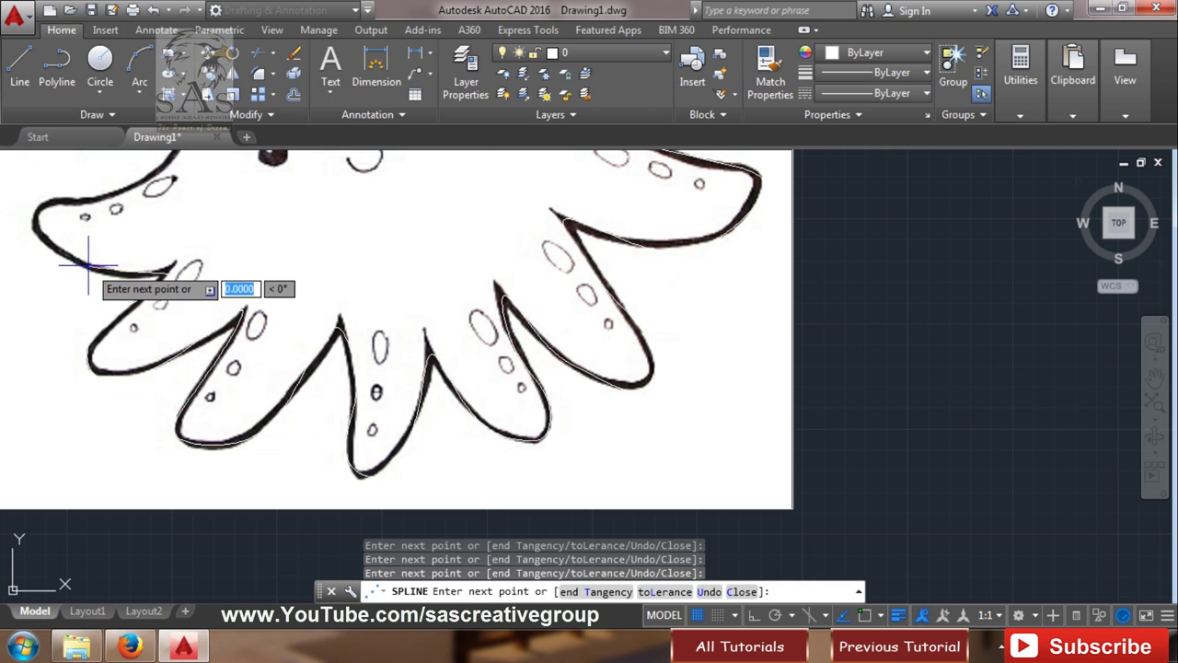
mouse_move(129, 180)
middle_mouse_down()
mouse_move(174, 197)
mouse_move(322, 389)
middle_mouse_up()
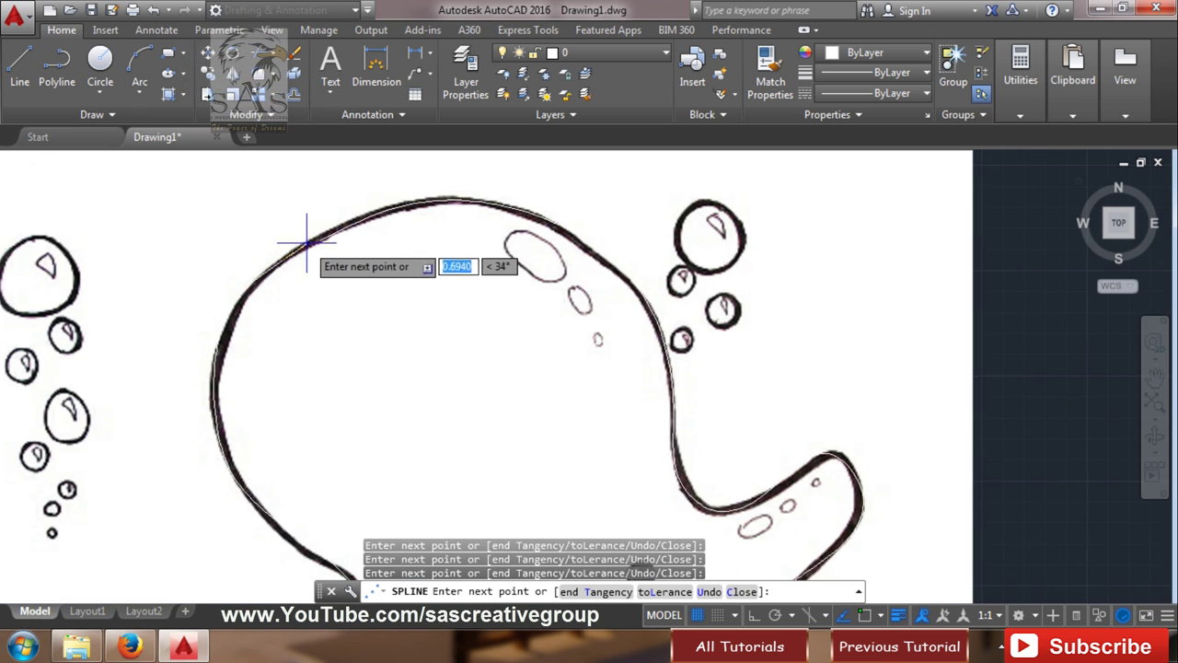
right_click(335, 253)
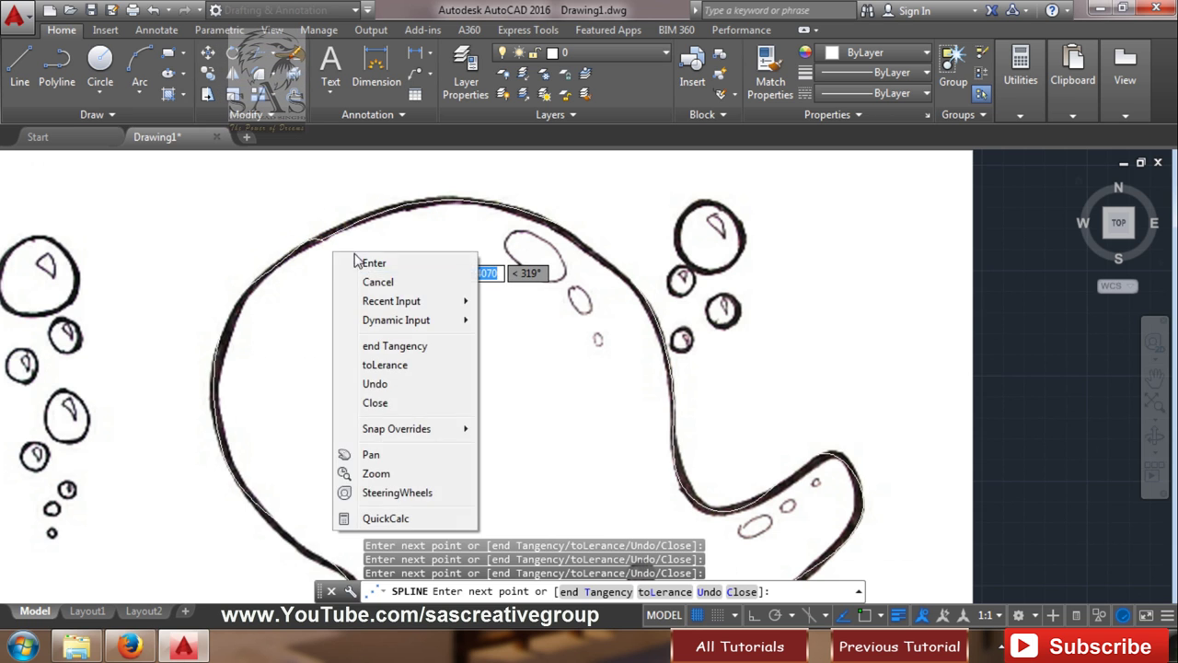
left_click(373, 264)
- Select the finished outline, try a fit-point grip, then cancel and deselect
scroll(311, 267, "up", 5)
left_click(276, 405)
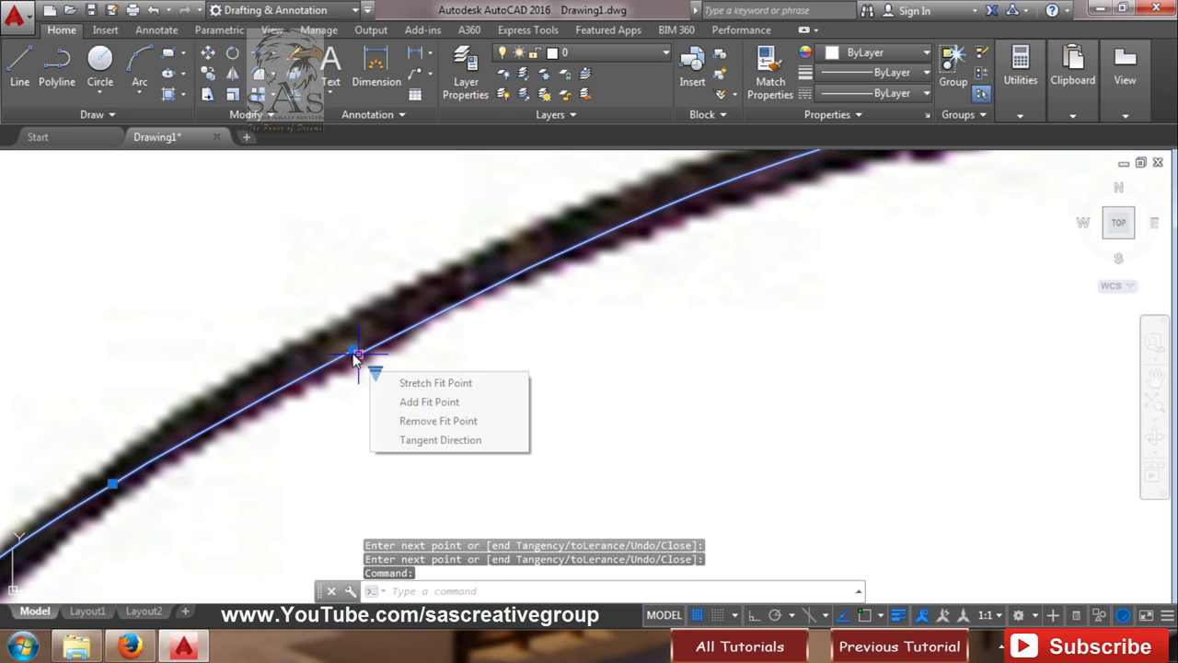
left_click(357, 354)
scroll(460, 389, "down", 4)
scroll(389, 342, "down", 3)
scroll(409, 352, "down", 3)
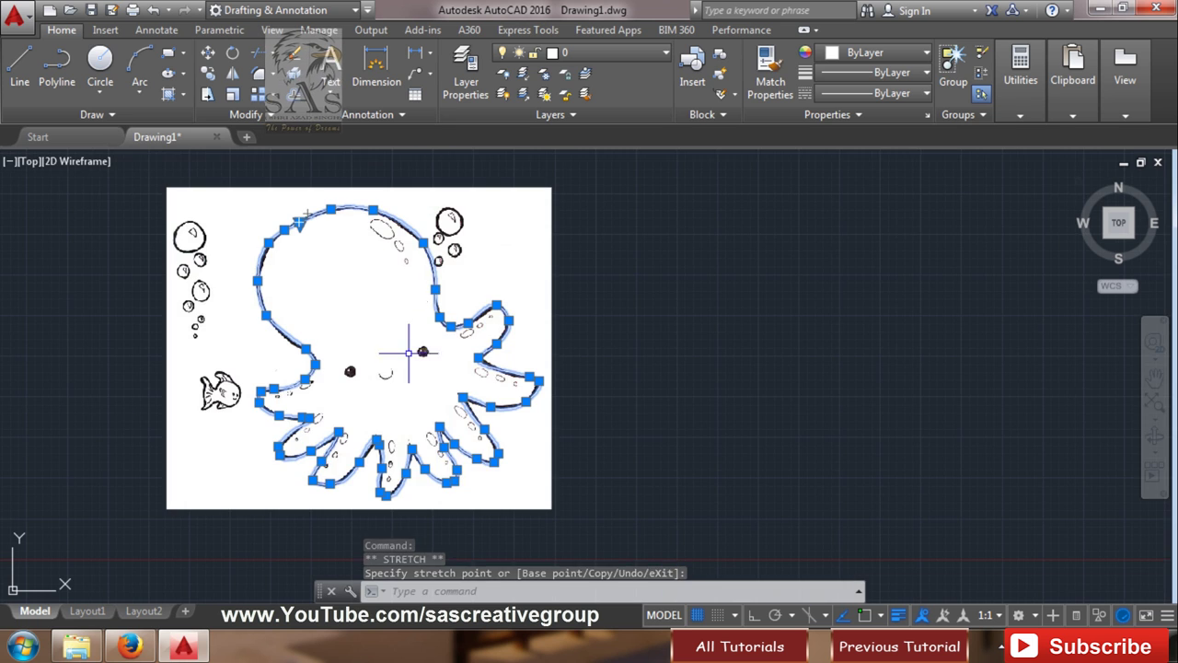
key("Escape")
left_click(874, 53)
key("Escape")
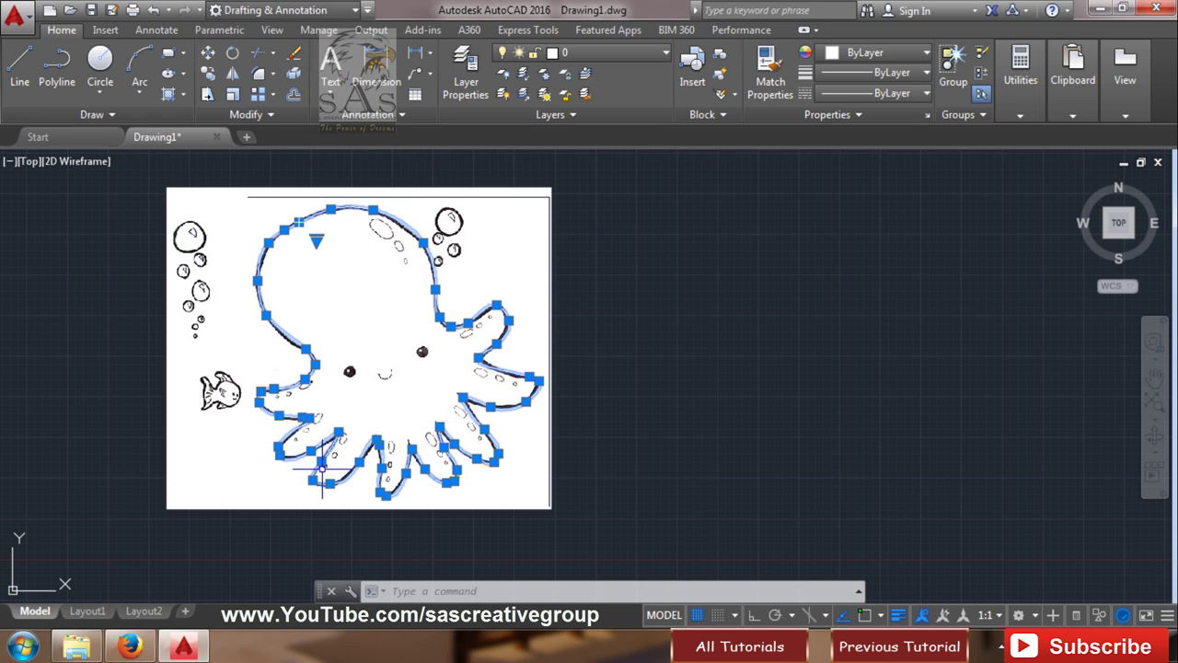
- Give the octopus spline colour 39,118,187 and a 0.40 mm lineweight
left_click(887, 53)
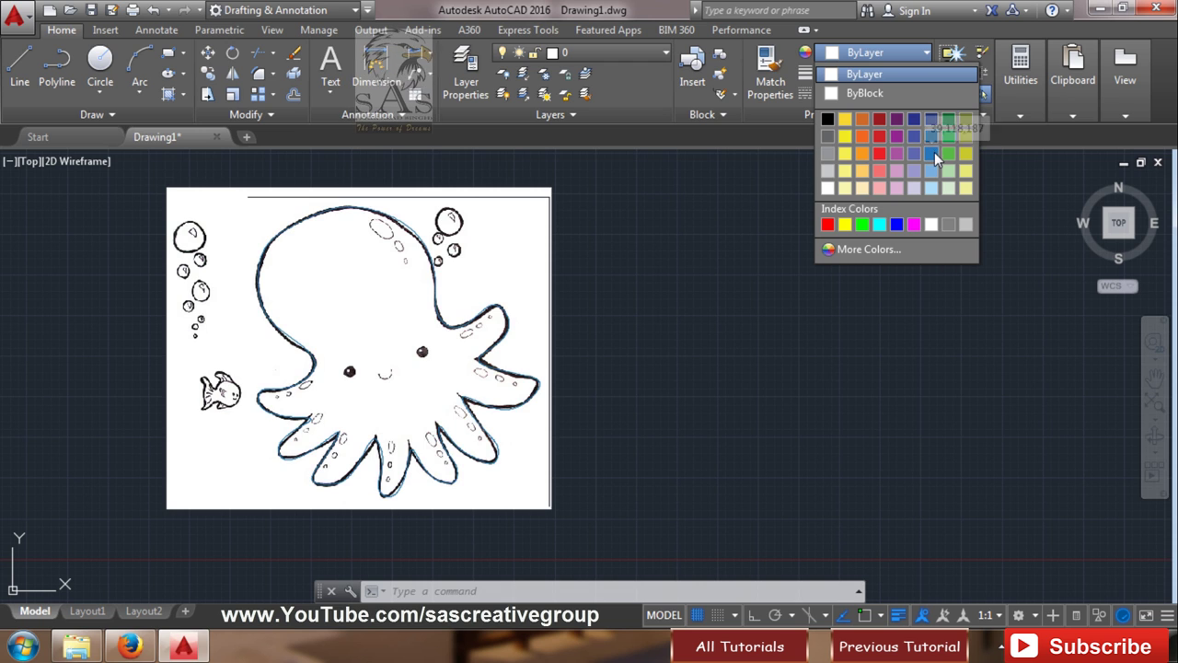
left_click(932, 154)
left_click(873, 72)
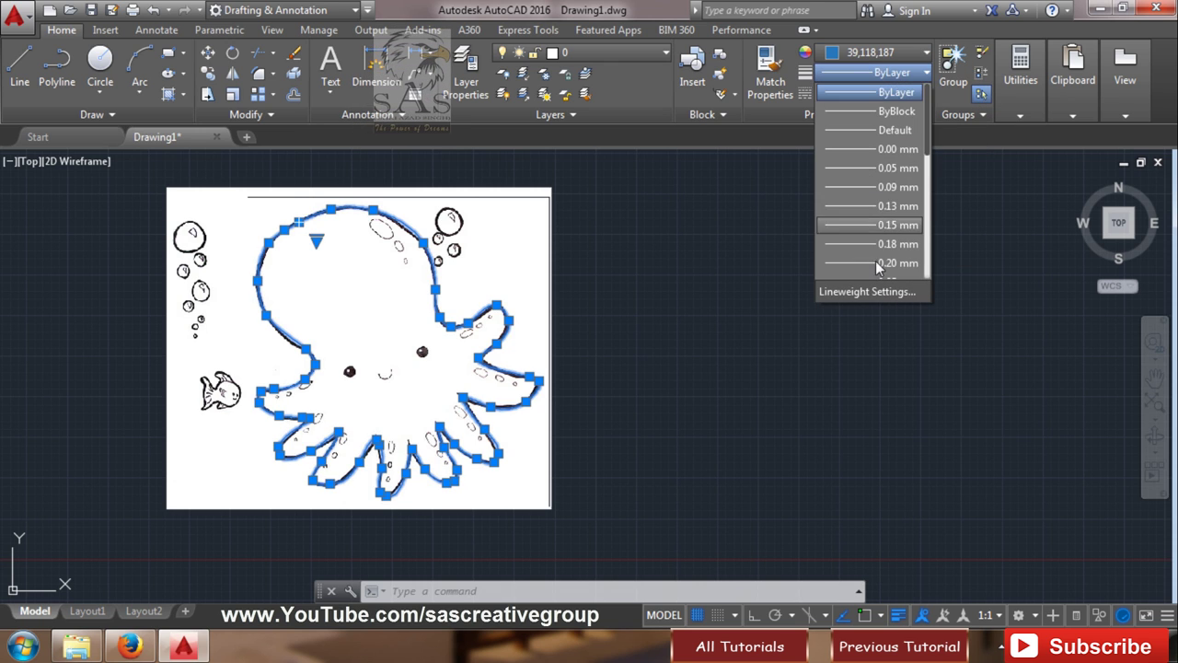
scroll(875, 261, "down", 3)
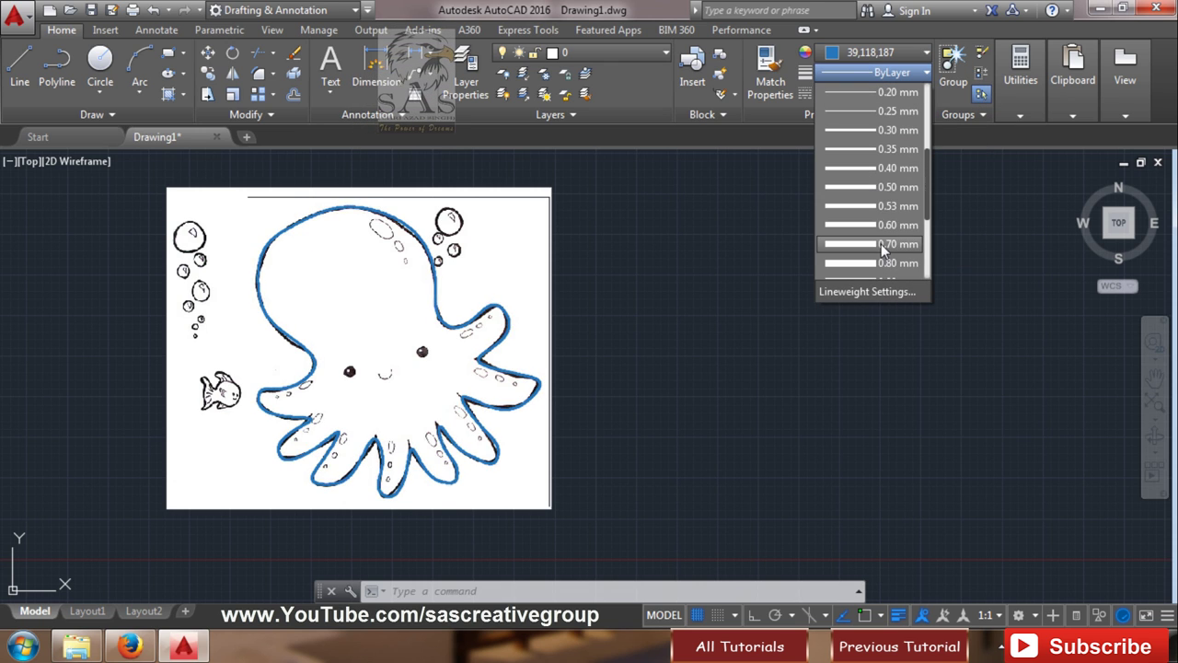
left_click(889, 168)
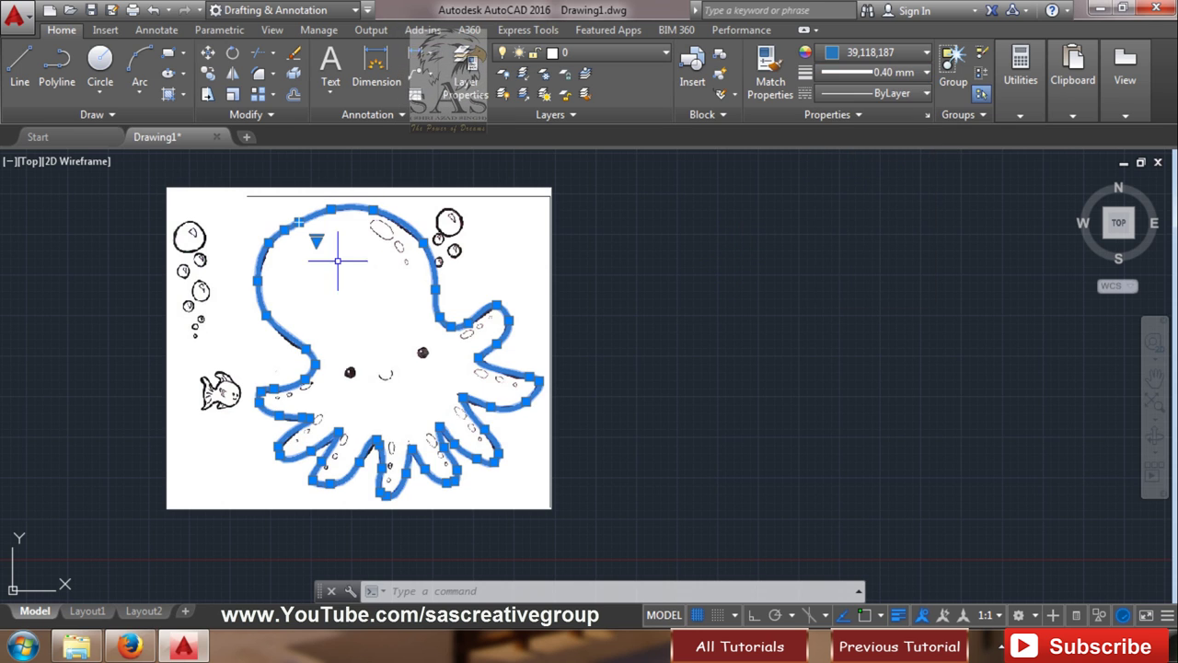
- Deselect the outline and recentre the view to check the blue outline
left_click(659, 376)
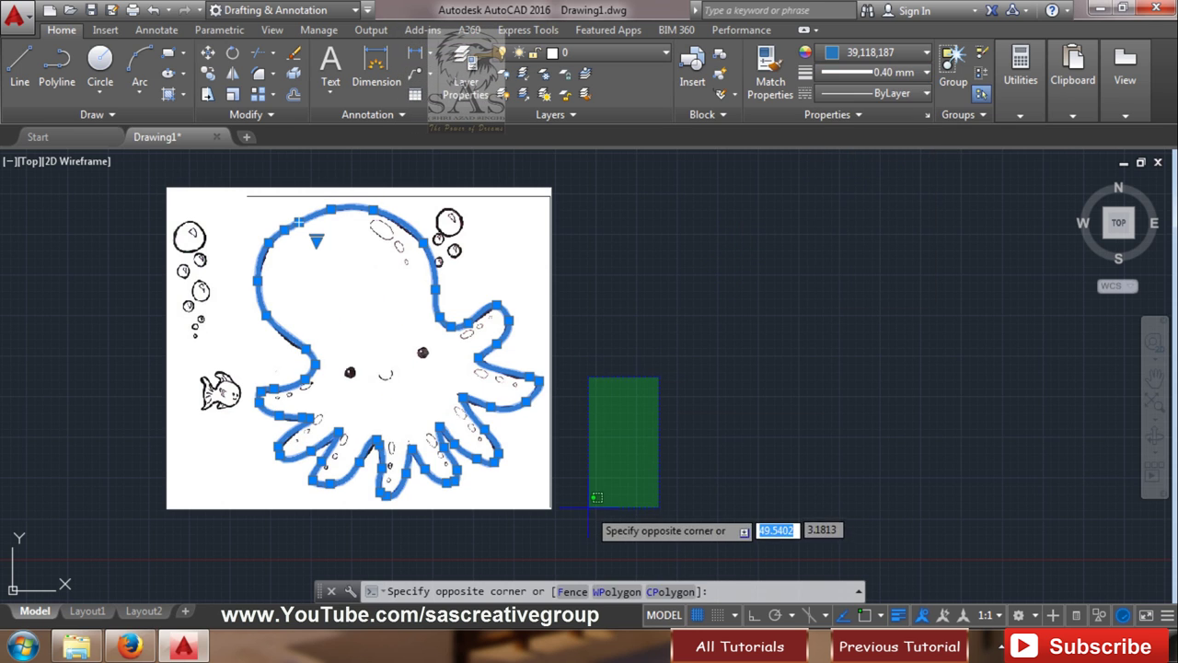
left_click(575, 498)
key("Escape")
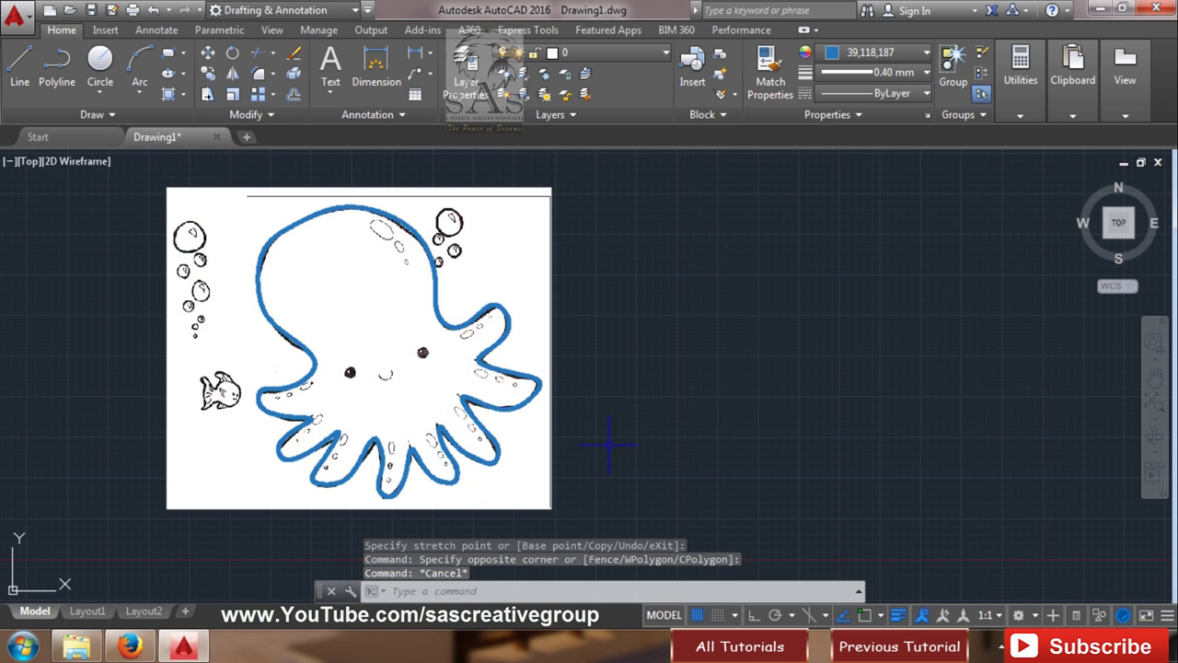
scroll(391, 447, "up", 2)
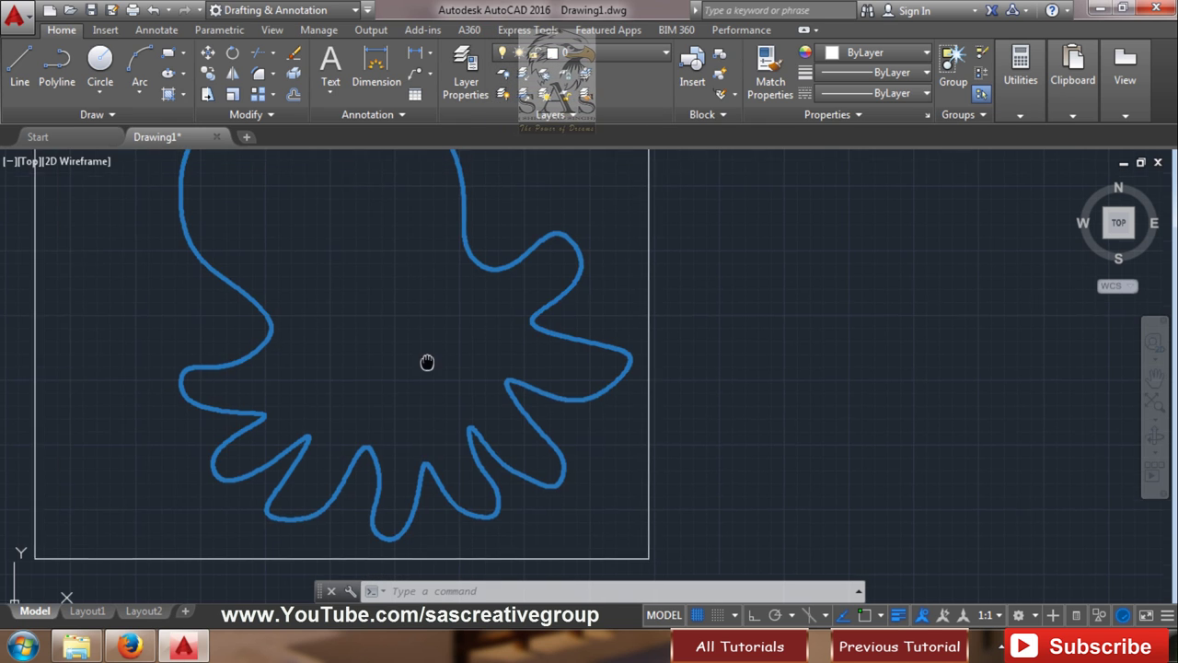
middle_click_drag(426, 360, 501, 407)
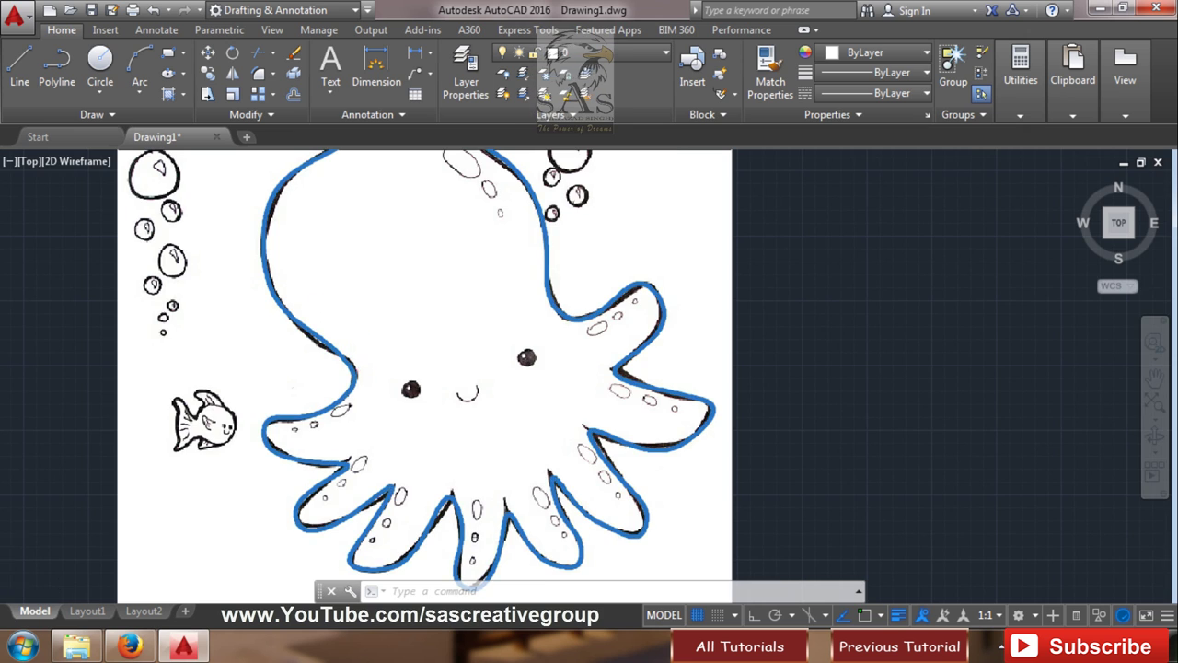
scroll(318, 329, "up", 5)
- Select the outline spline and add a fit point on the traced left tentacle line
left_click(329, 327)
left_click(260, 385)
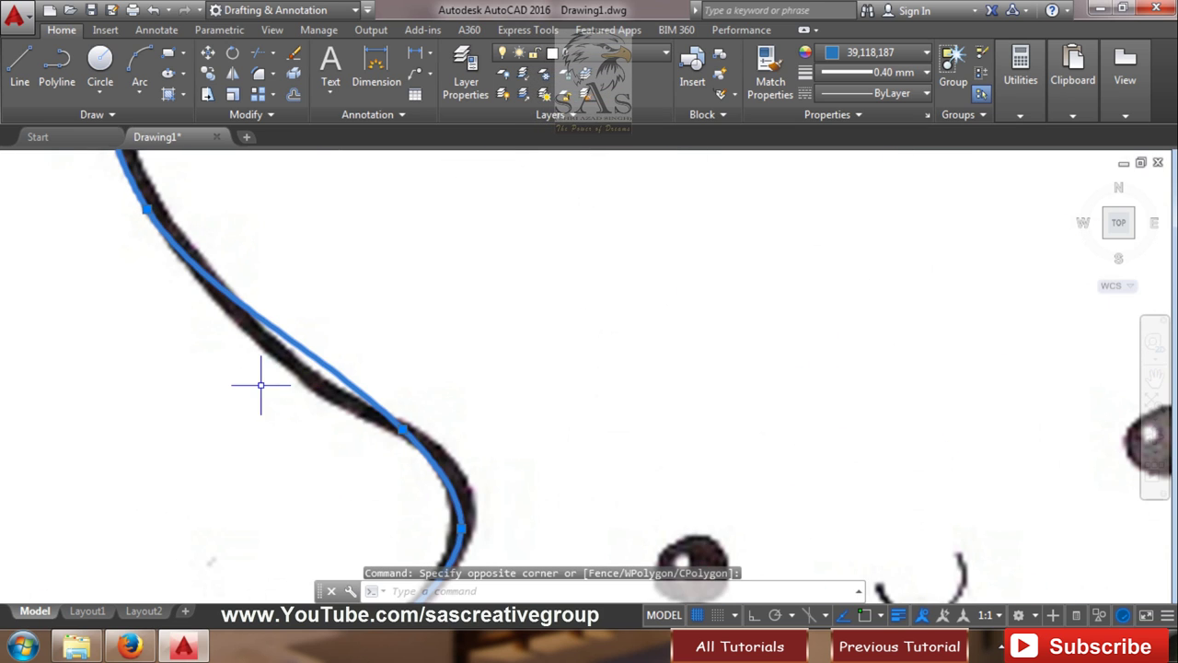
mouse_move(403, 429)
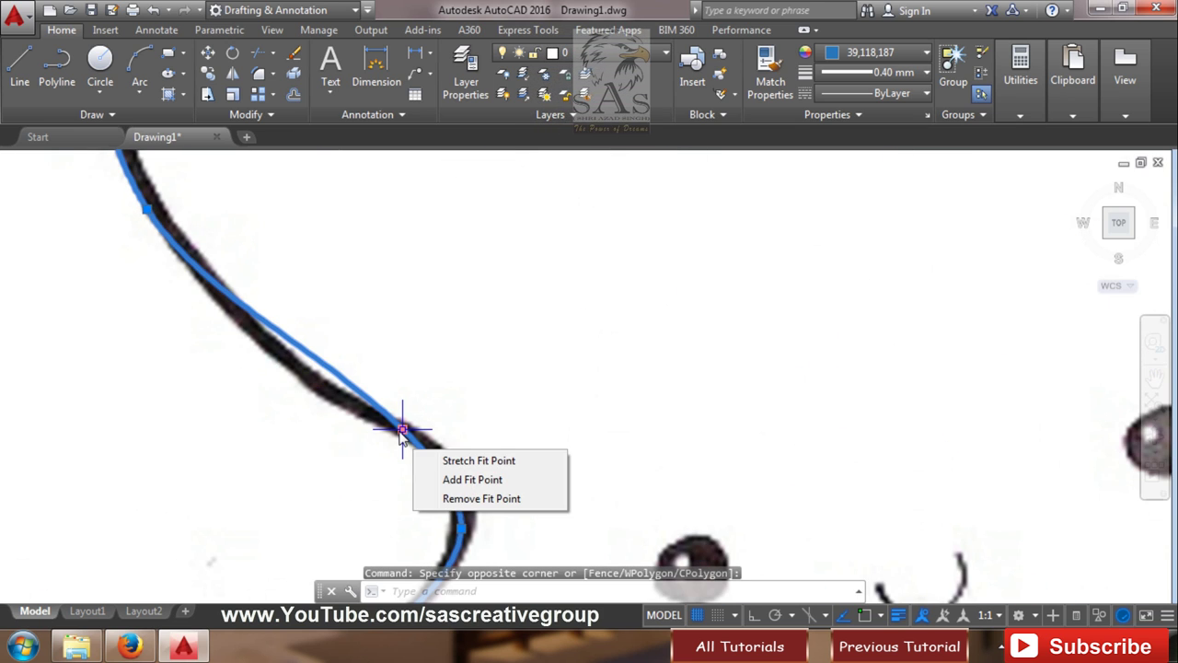
left_click(464, 484)
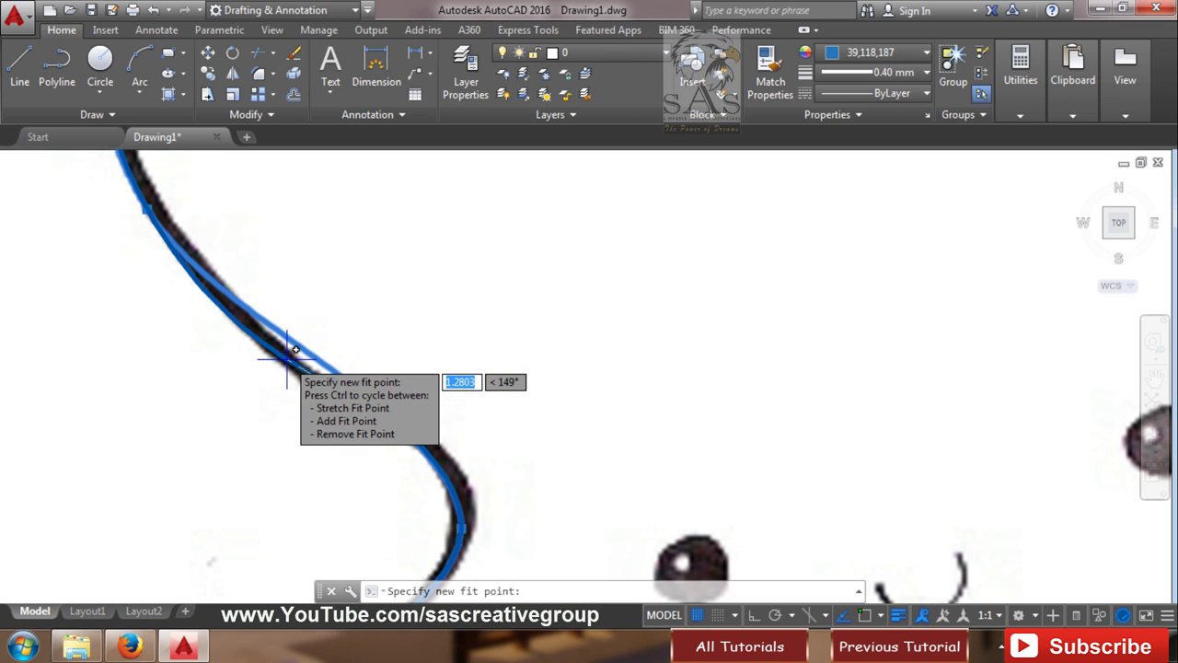
left_click(287, 358)
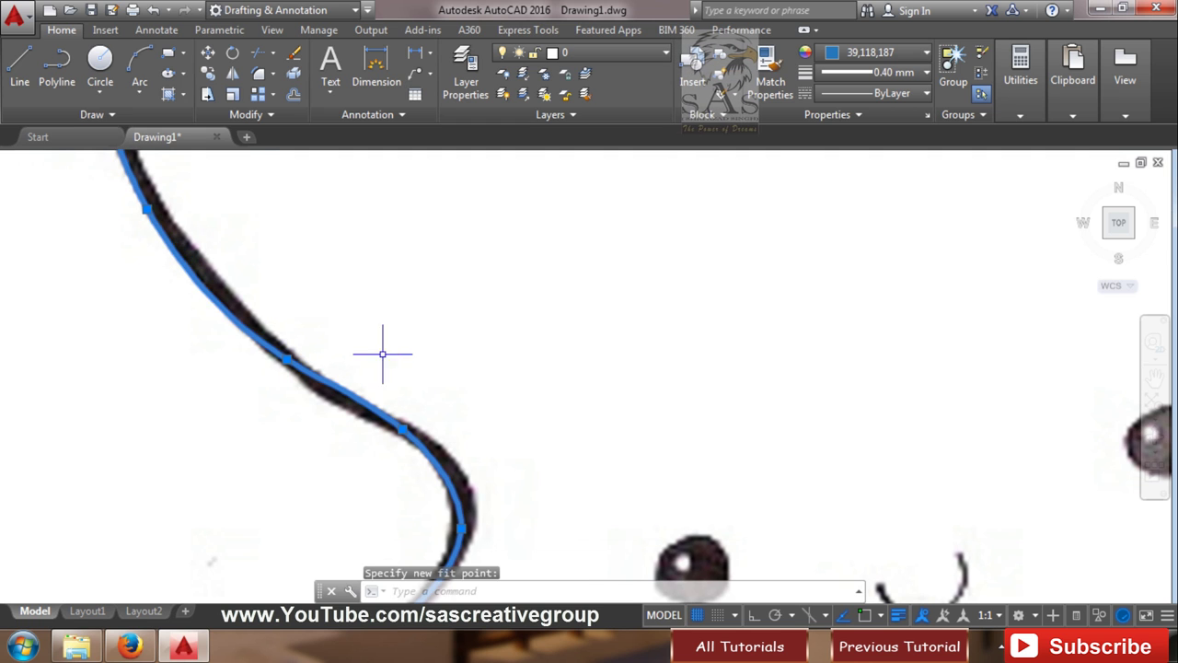
scroll(578, 429, "down", 2)
scroll(576, 473, "down", 1)
scroll(505, 387, "down", 2)
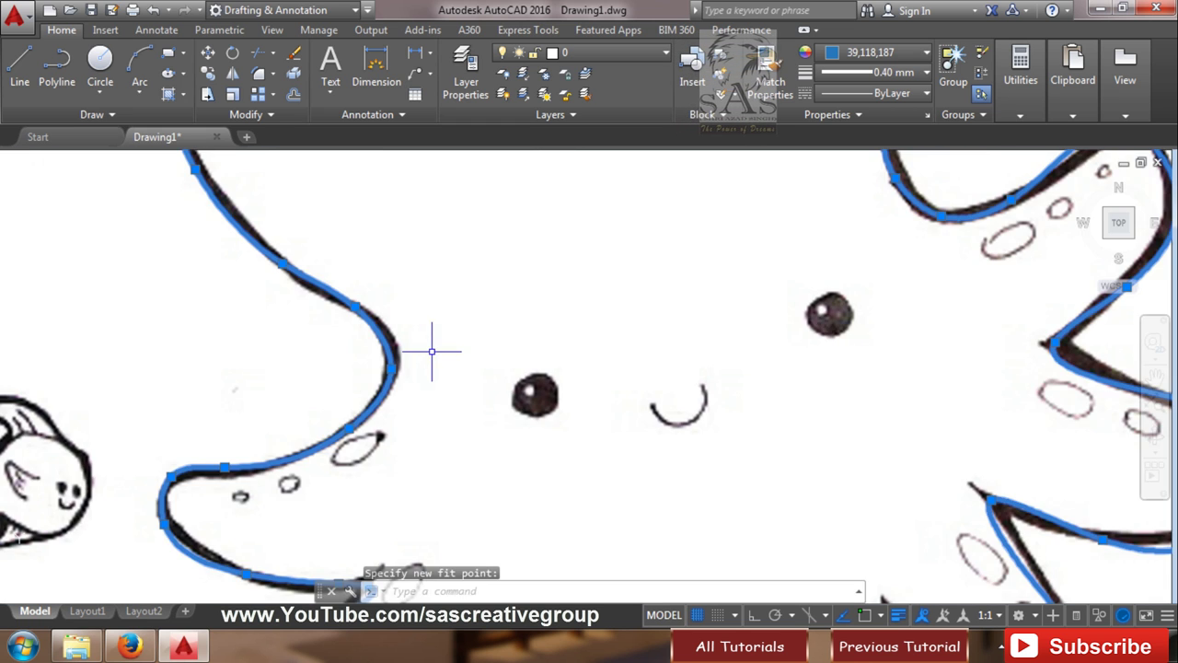
scroll(429, 344, "down", 2)
scroll(311, 415, "up", 5)
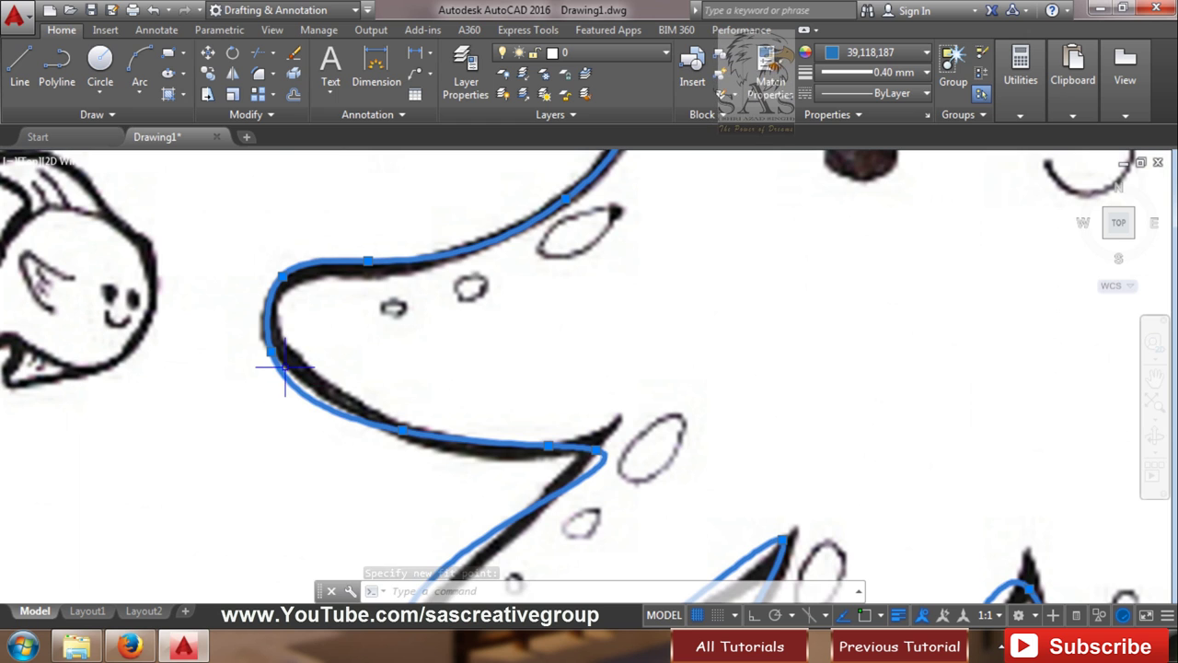
scroll(261, 337, "up", 3)
- Stretch the left-bend fit point and a lower-right point onto the black reference line
left_click(262, 338)
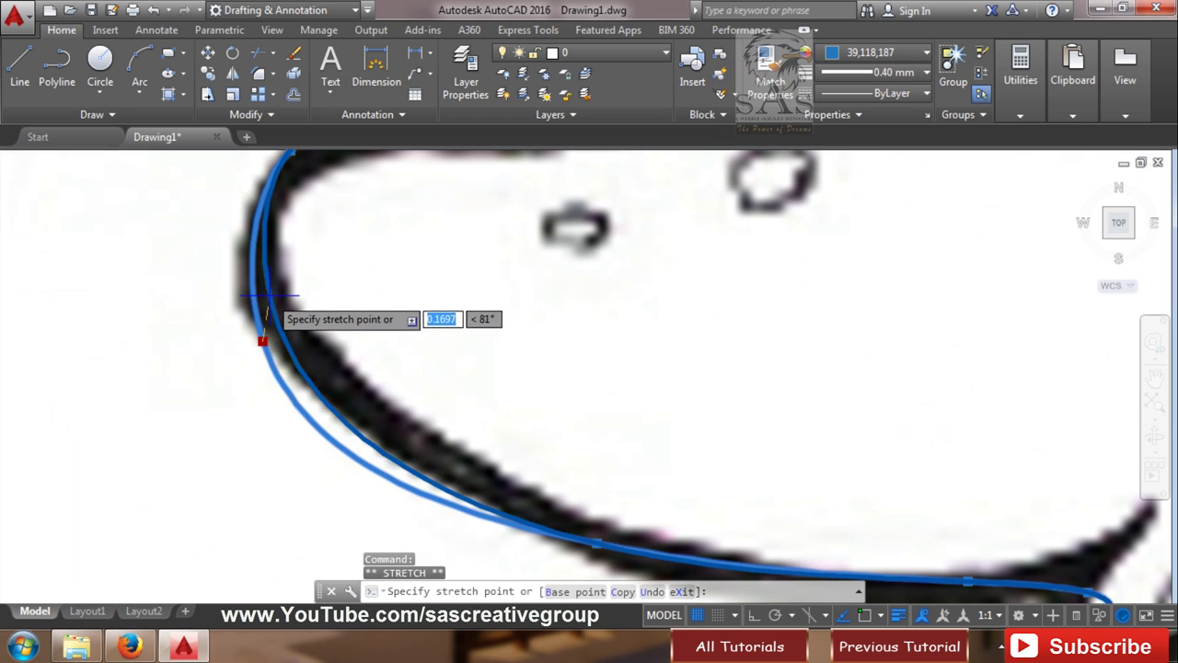
left_click(257, 248)
scroll(623, 468, "down", 3)
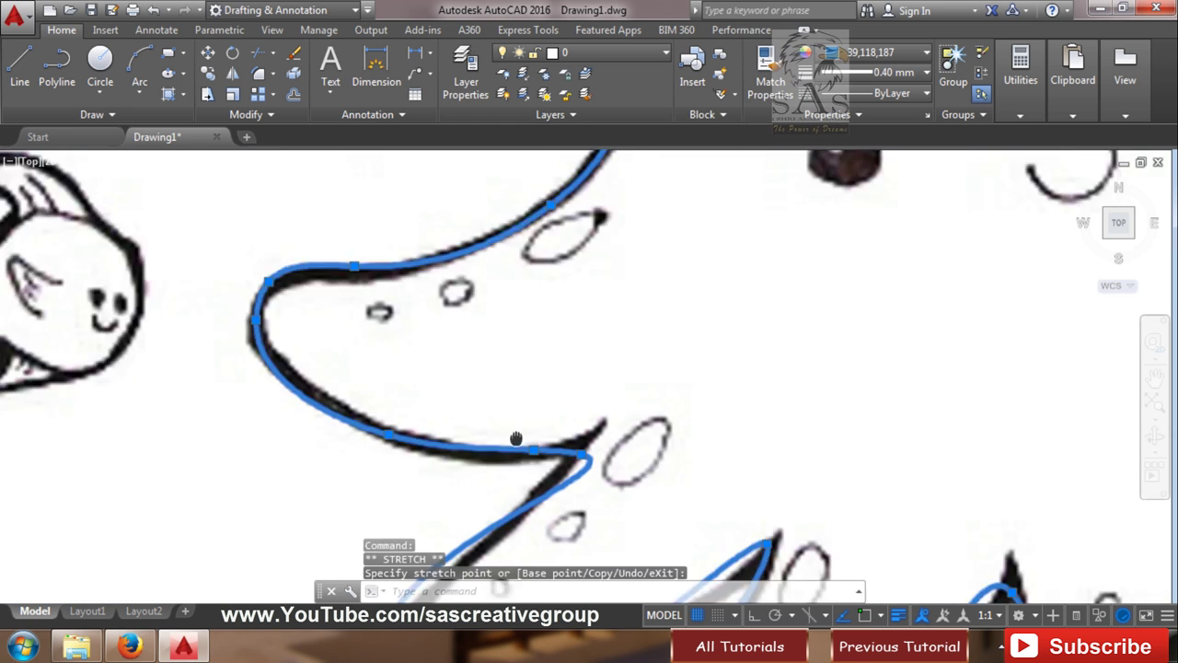
scroll(570, 426, "up", 3)
left_click(570, 426)
left_click(573, 412)
scroll(523, 442, "down", 3)
scroll(407, 465, "up", 3)
- Move more lower-tentacle fit points and a tentacle tip onto the reference edges
left_click(408, 463)
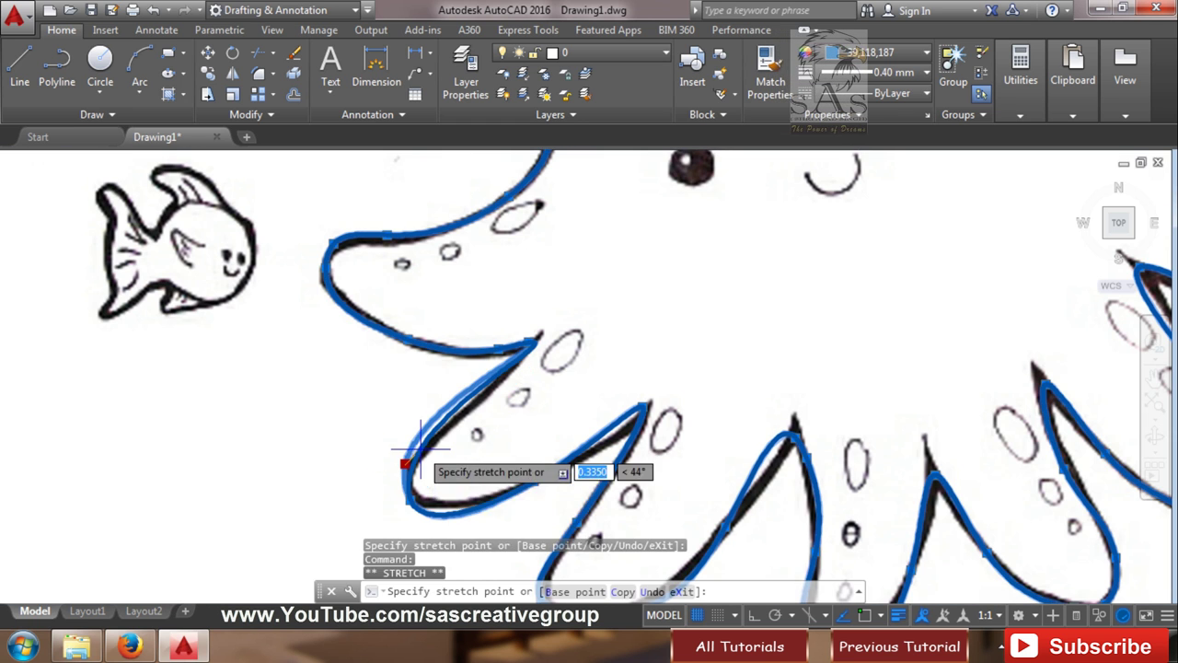
left_click(418, 454)
left_click(499, 484)
left_click(470, 391)
scroll(371, 366, "down", 3)
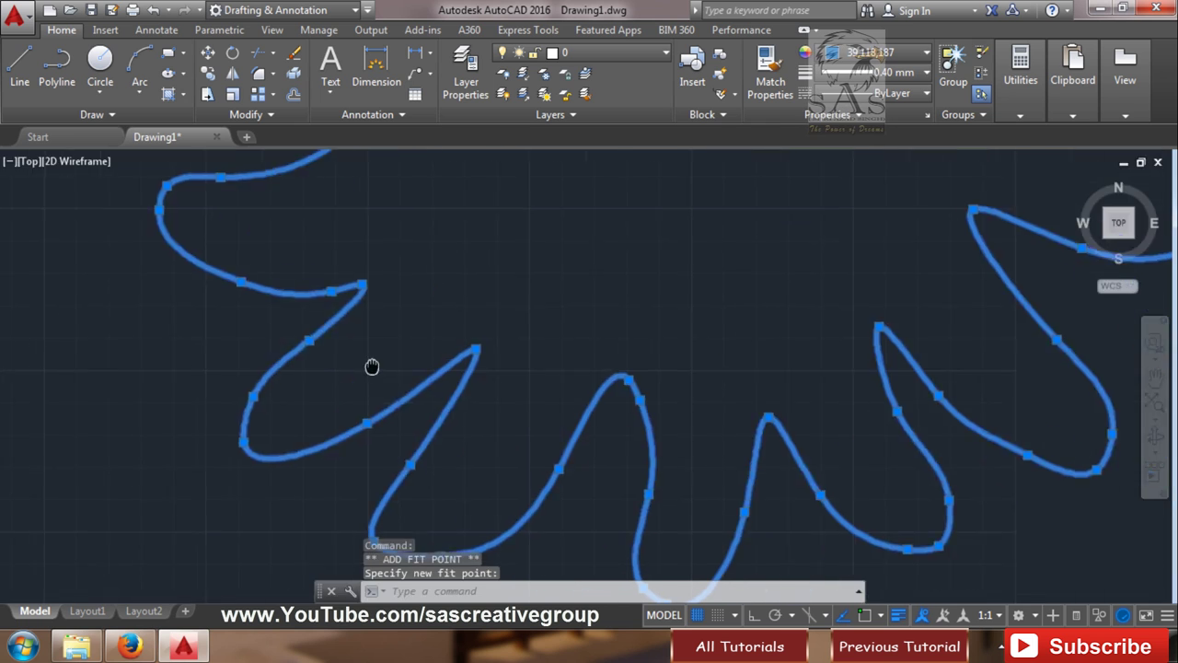
scroll(243, 443, "up", 3)
left_click(242, 443)
left_click(242, 442)
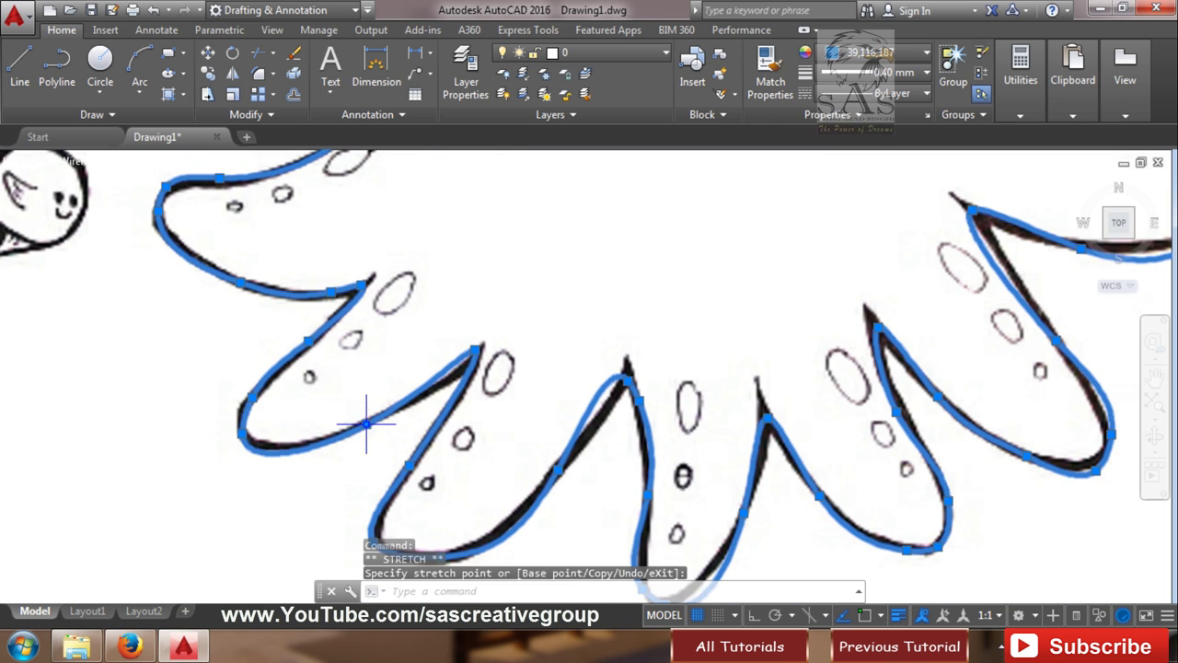
left_click(474, 351)
left_click(474, 351)
- Add fit points at the spike tip and bottom tentacle, shaping the tip to the reference
scroll(452, 473, "down", 3)
scroll(226, 441, "up", 3)
left_click(232, 438)
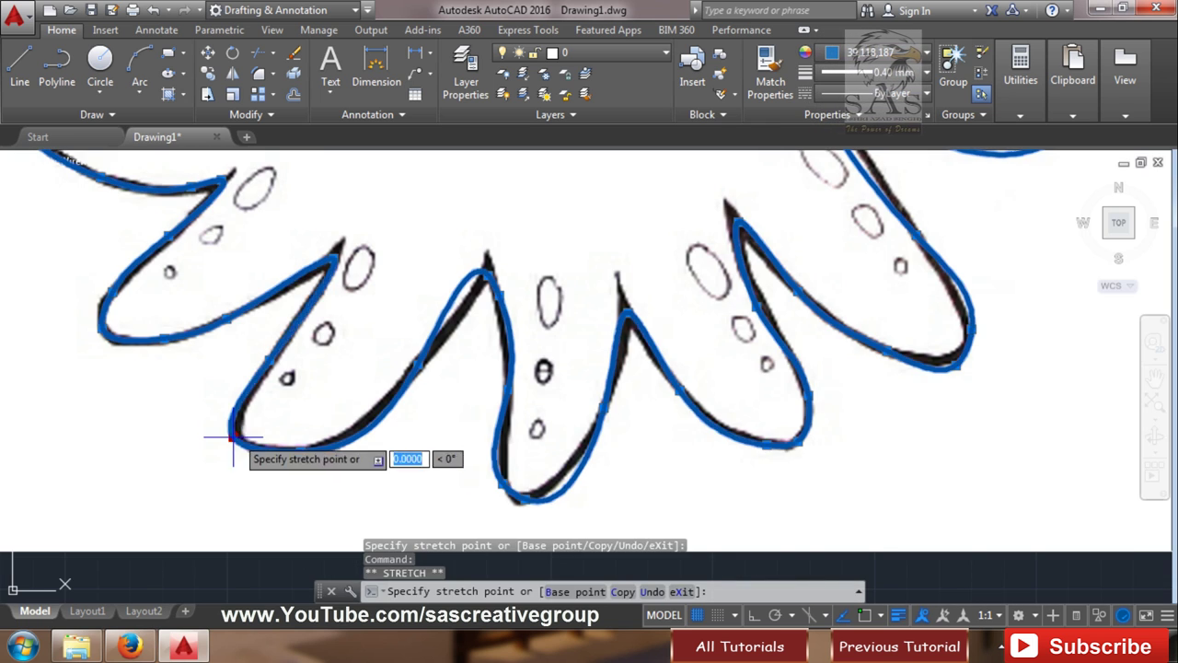
left_click(233, 438)
left_click(423, 349)
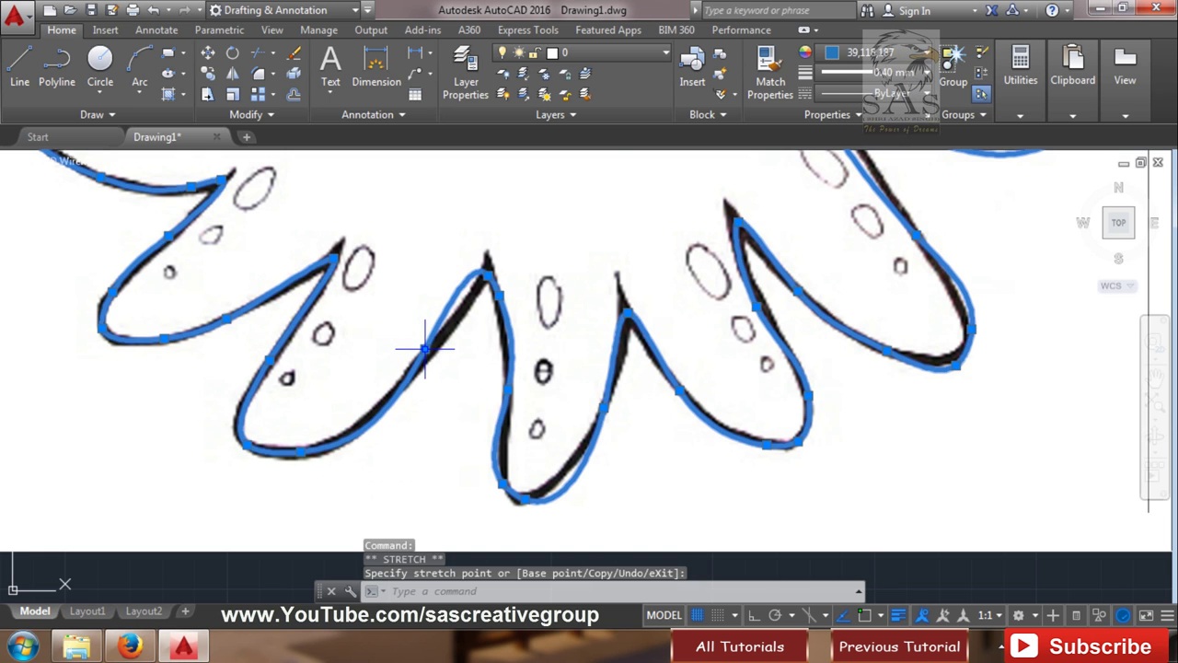
key("ctrl")
left_click(490, 294)
left_click(490, 295)
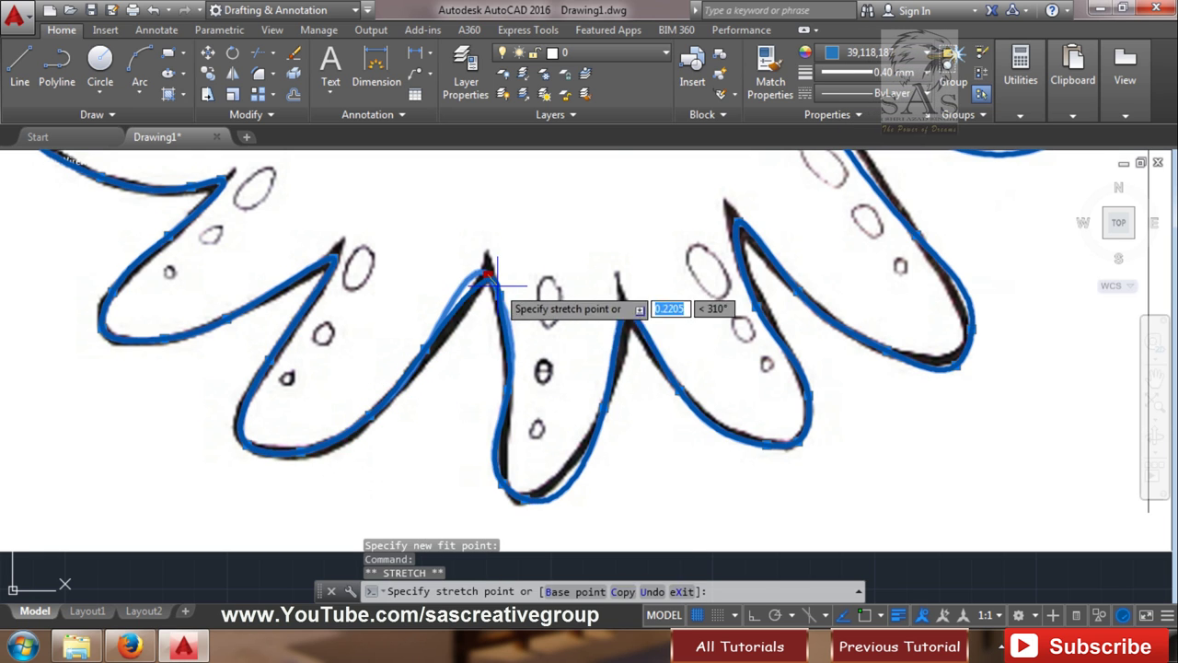
left_click(488, 267)
left_click(460, 307)
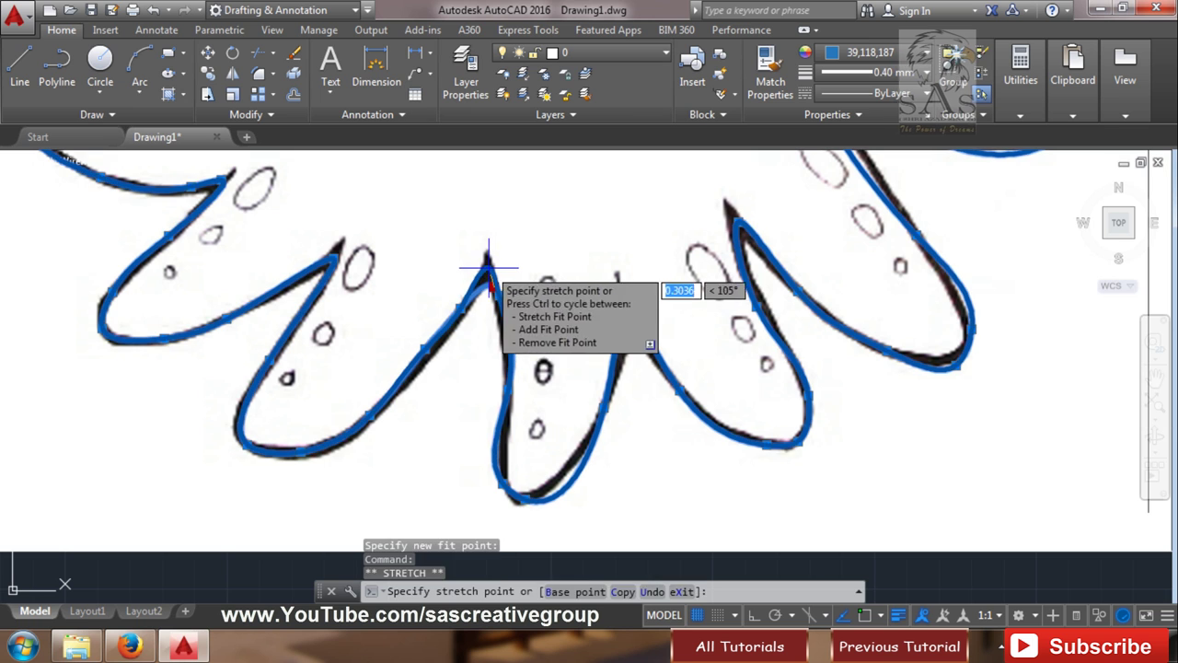
left_click(527, 505)
left_click(553, 528)
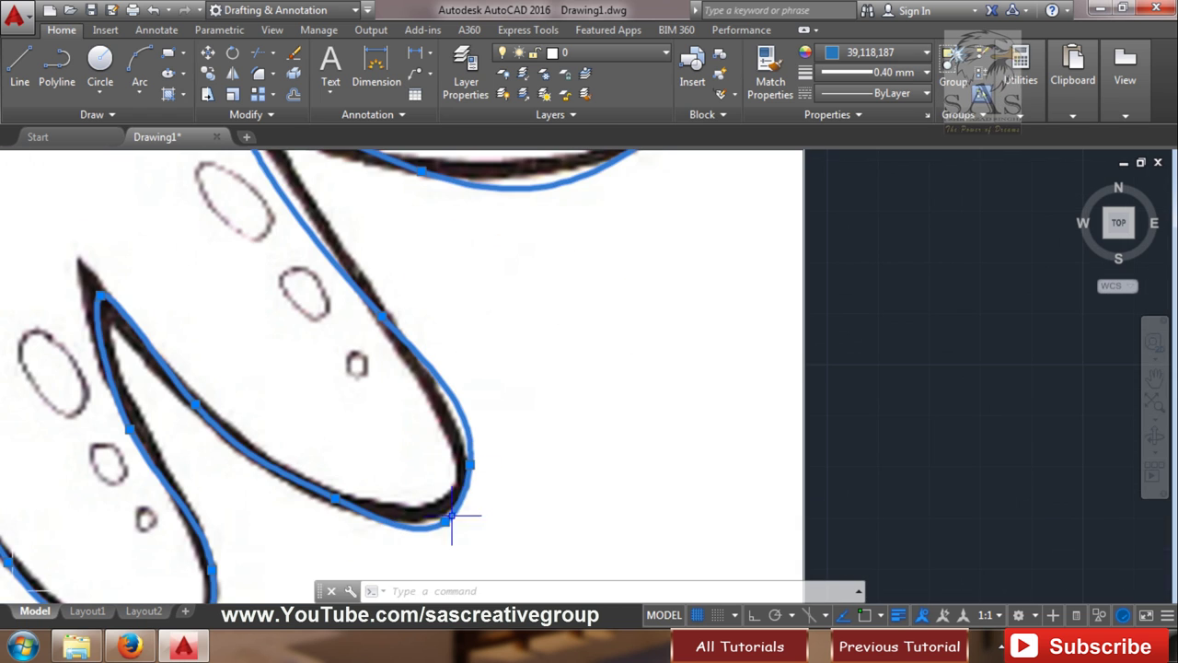
- Insert extra fit points along the right tentacle curves to match the reference line
left_click(469, 465)
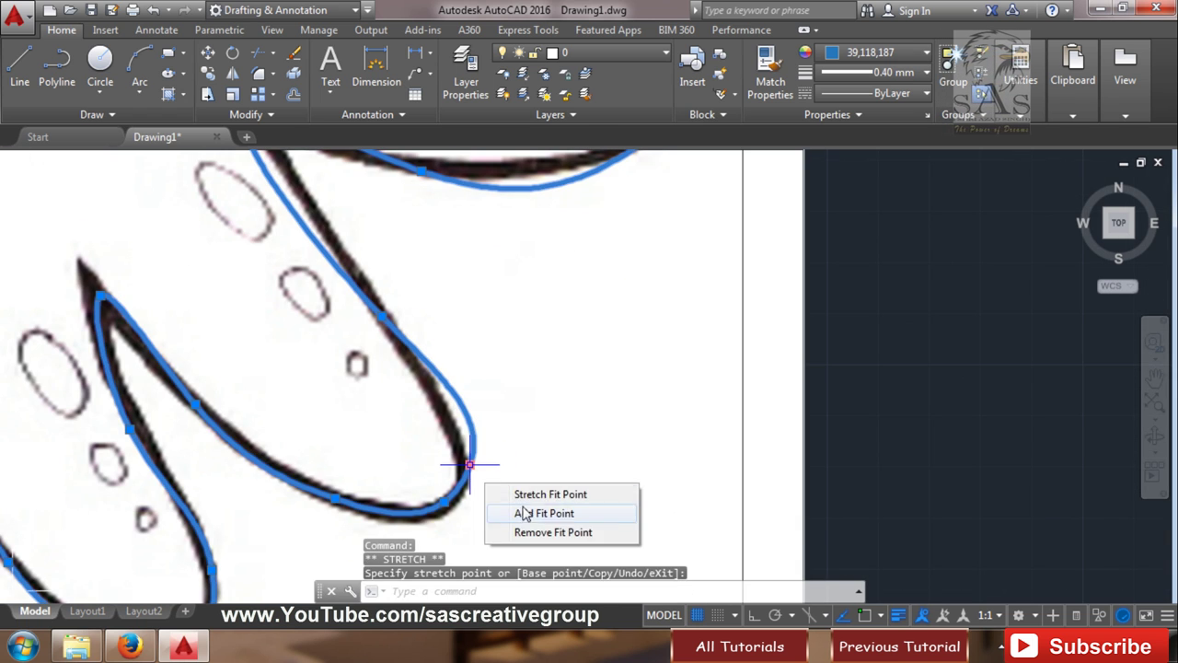
left_click(539, 479)
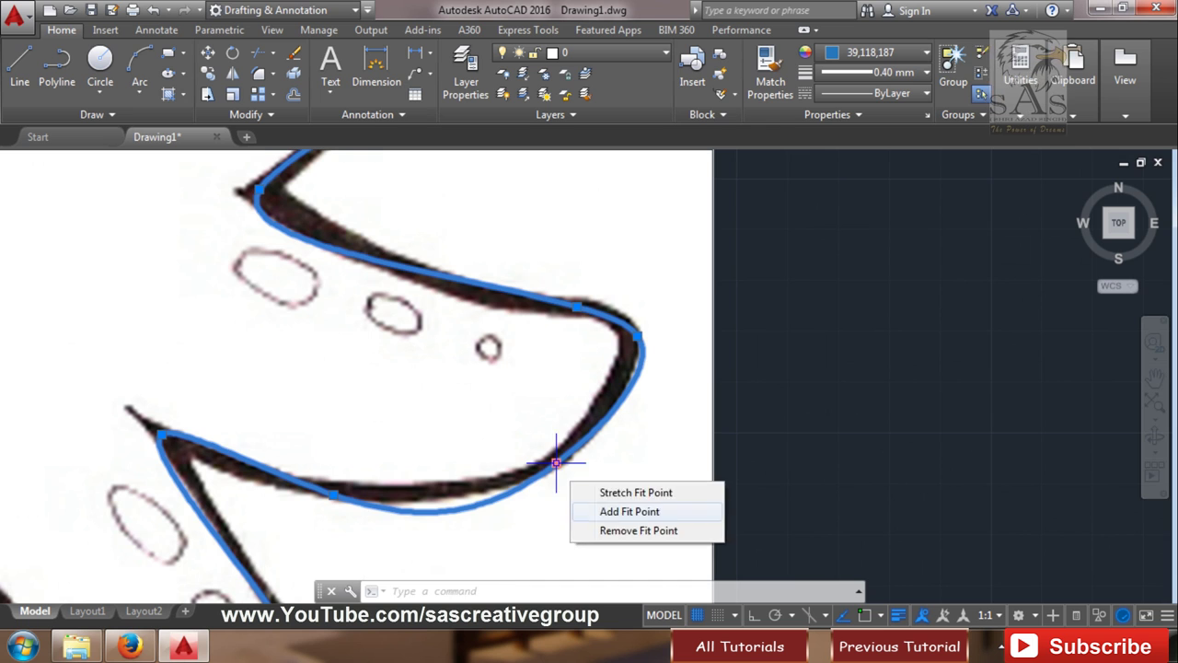
left_click(600, 407)
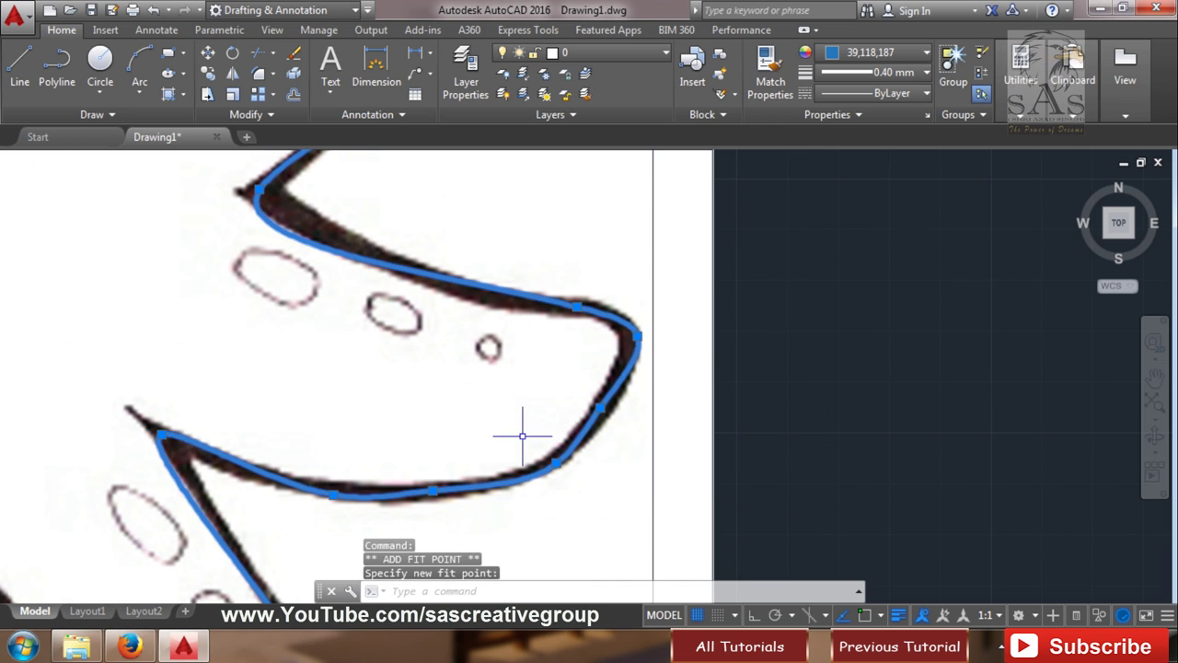
left_click(335, 491)
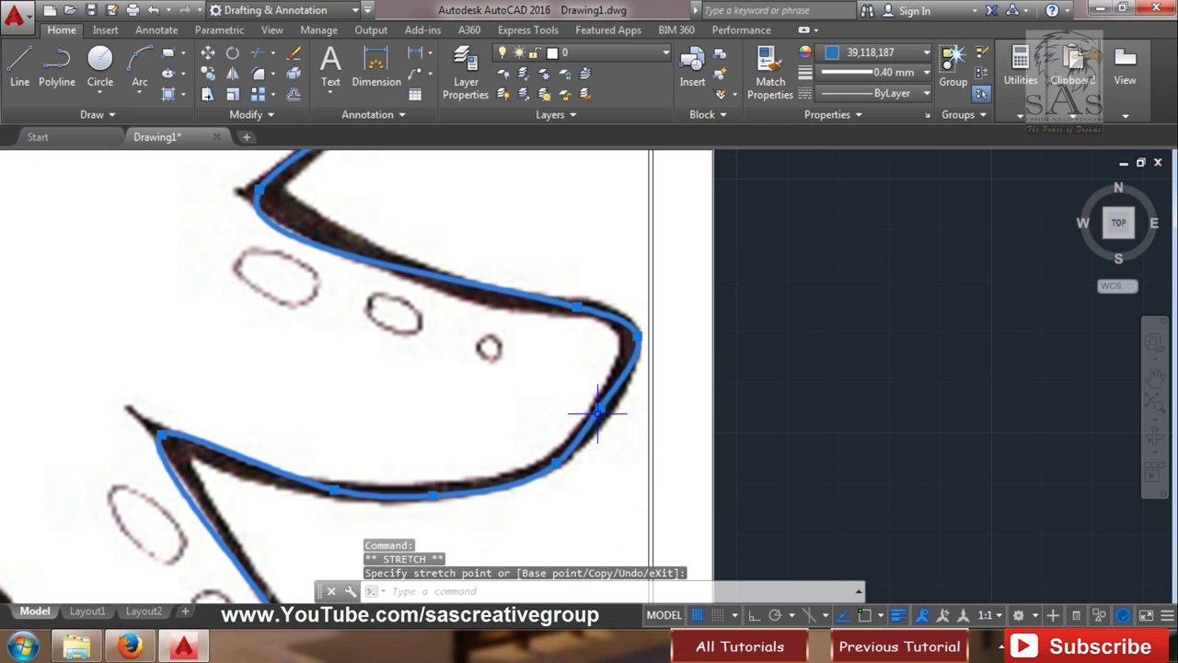
key("ctrl")
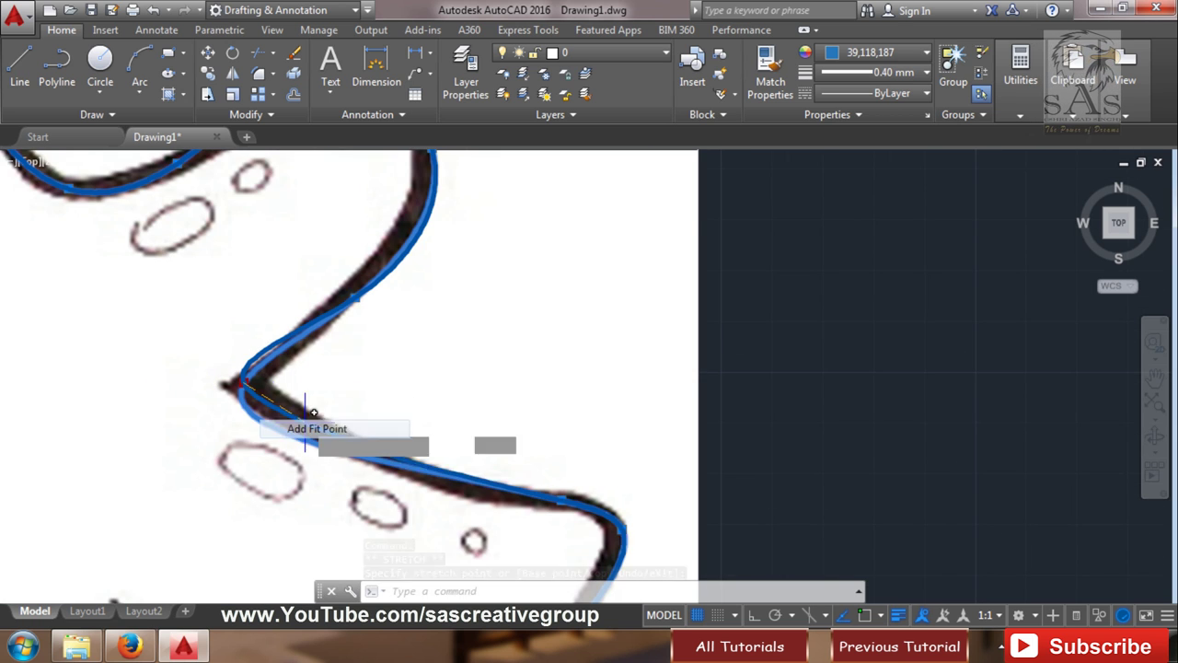
left_click(368, 451)
- Add further fit points along the upper right curve of the outline
left_click(561, 498)
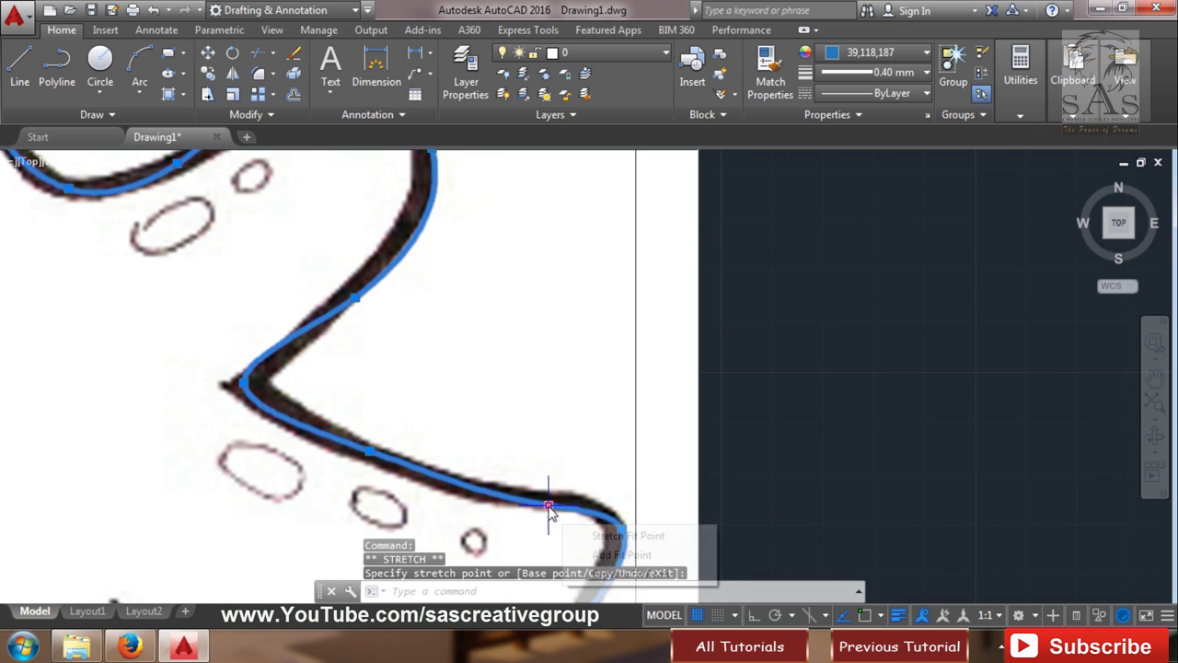
scroll(479, 483, "down", 3)
scroll(428, 370, "up", 3)
key("ctrl")
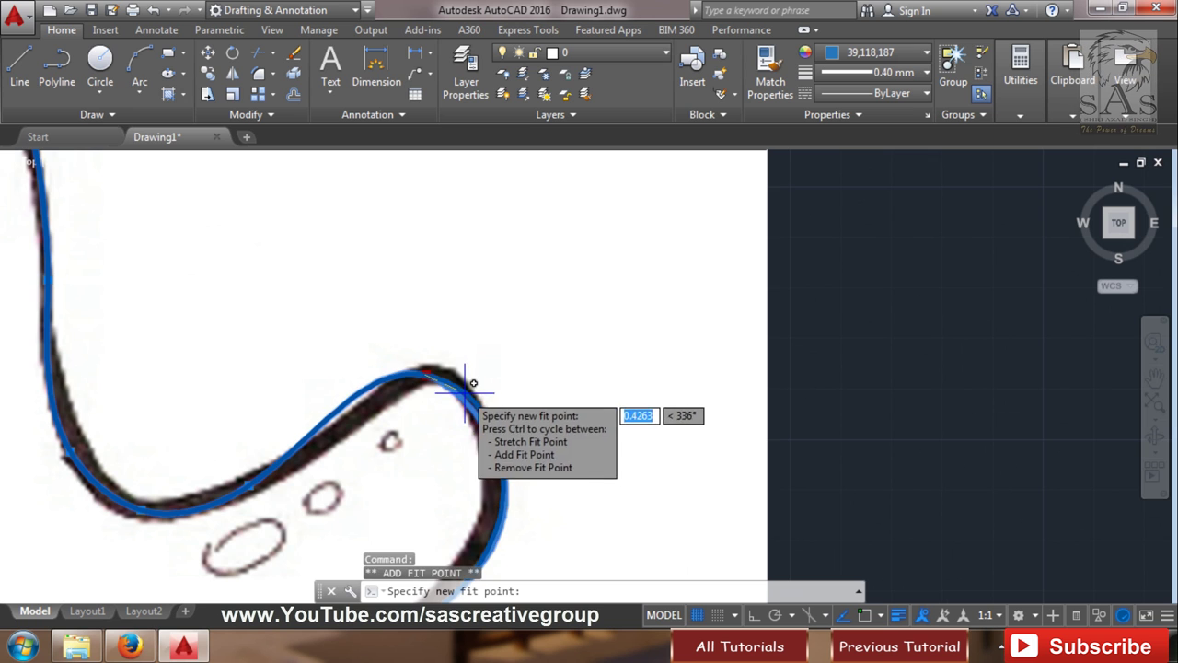
left_click(470, 402)
left_click(503, 470)
scroll(433, 487, "down", 2)
scroll(447, 473, "up", 2)
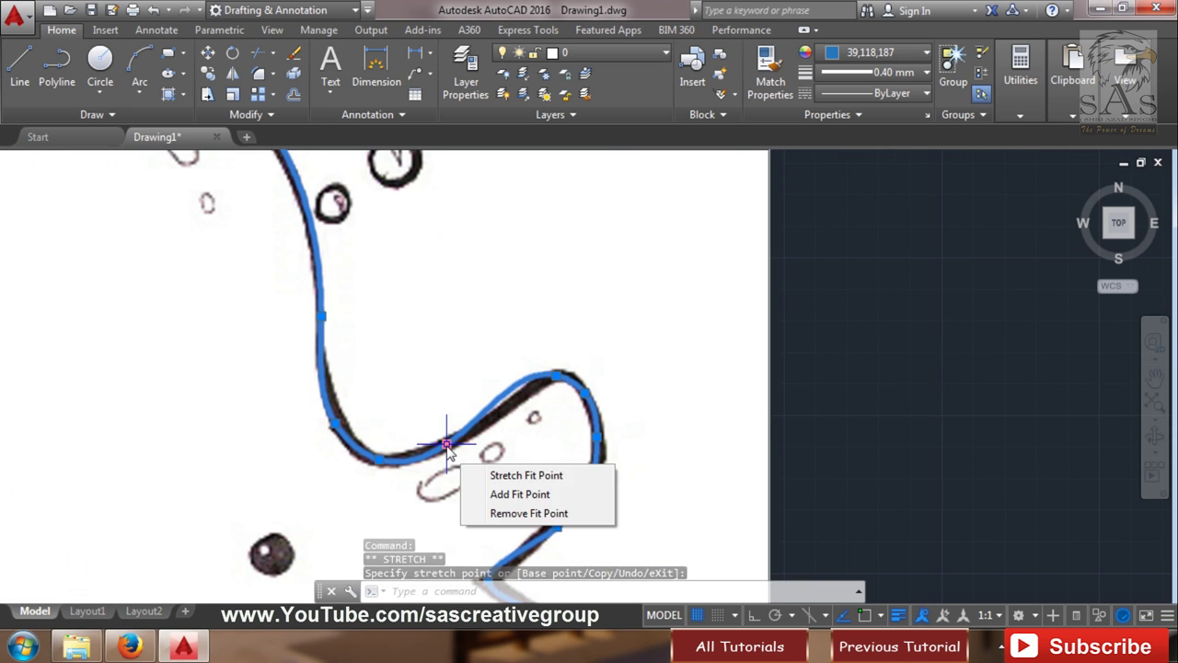
key("ctrl")
scroll(361, 301, "up", 2)
- Add fit points along the head's upper-left curve and pan to view the whole octopus
left_click(362, 301)
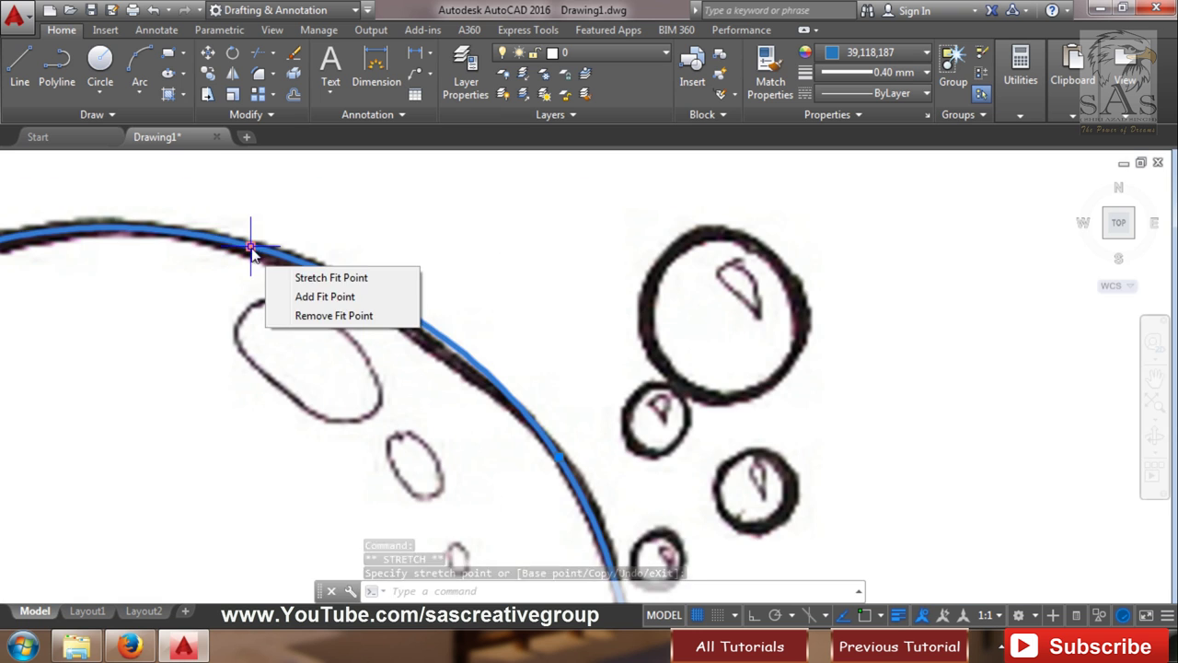
left_click(325, 296)
scroll(224, 328, "down", 3)
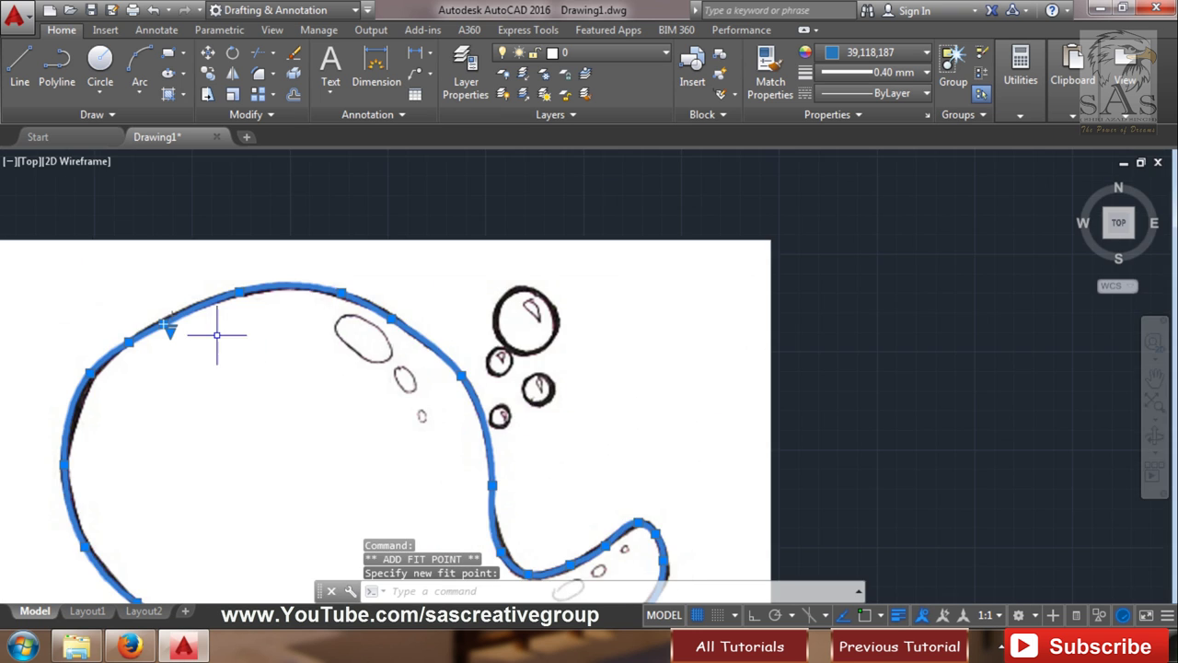
scroll(145, 342, "up", 3)
scroll(185, 367, "up", 2)
left_click(369, 345)
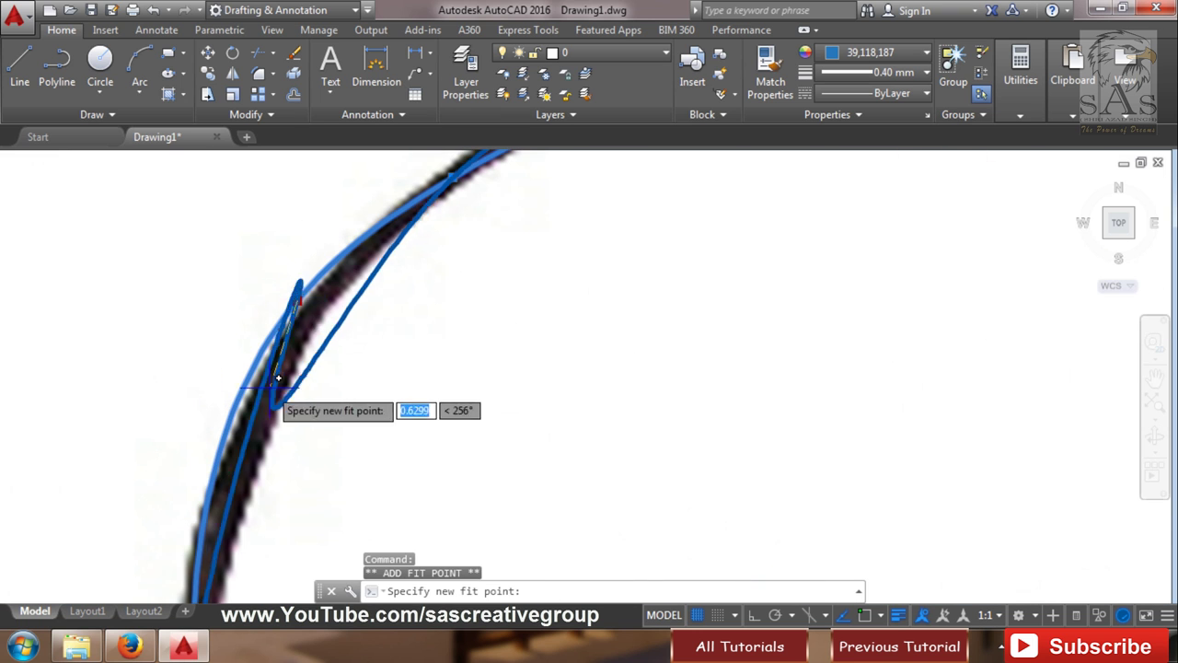
scroll(214, 426, "down", 3)
left_click(263, 555)
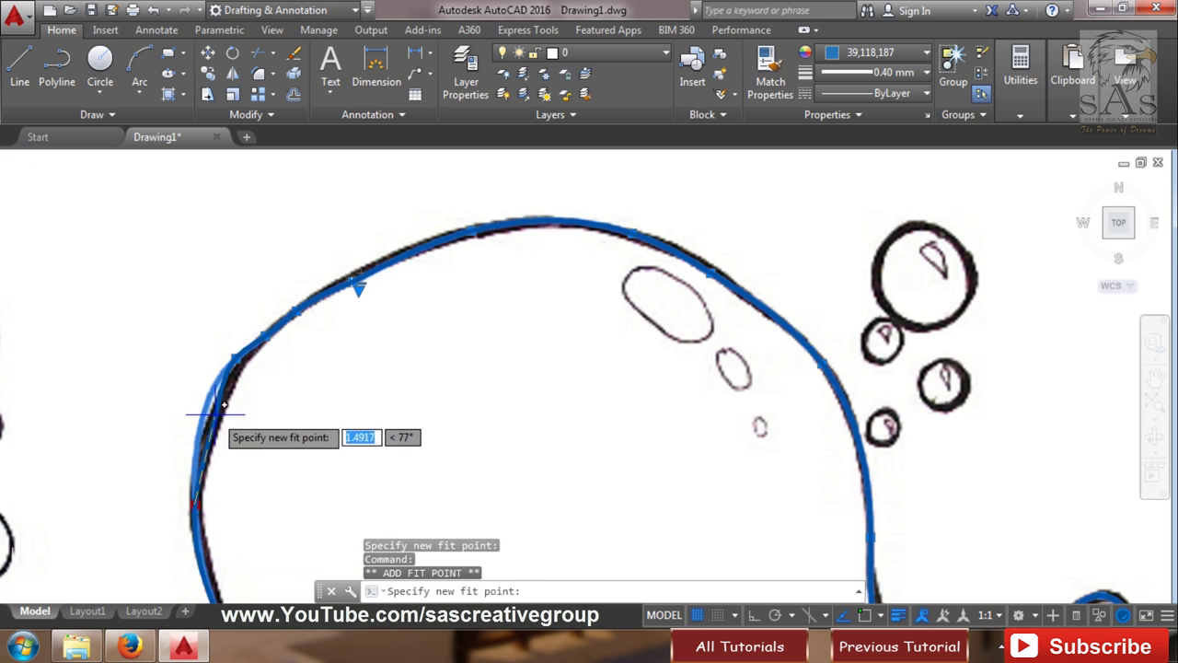
scroll(523, 368, "down", 3)
middle_click_drag(523, 368, 353, 212)
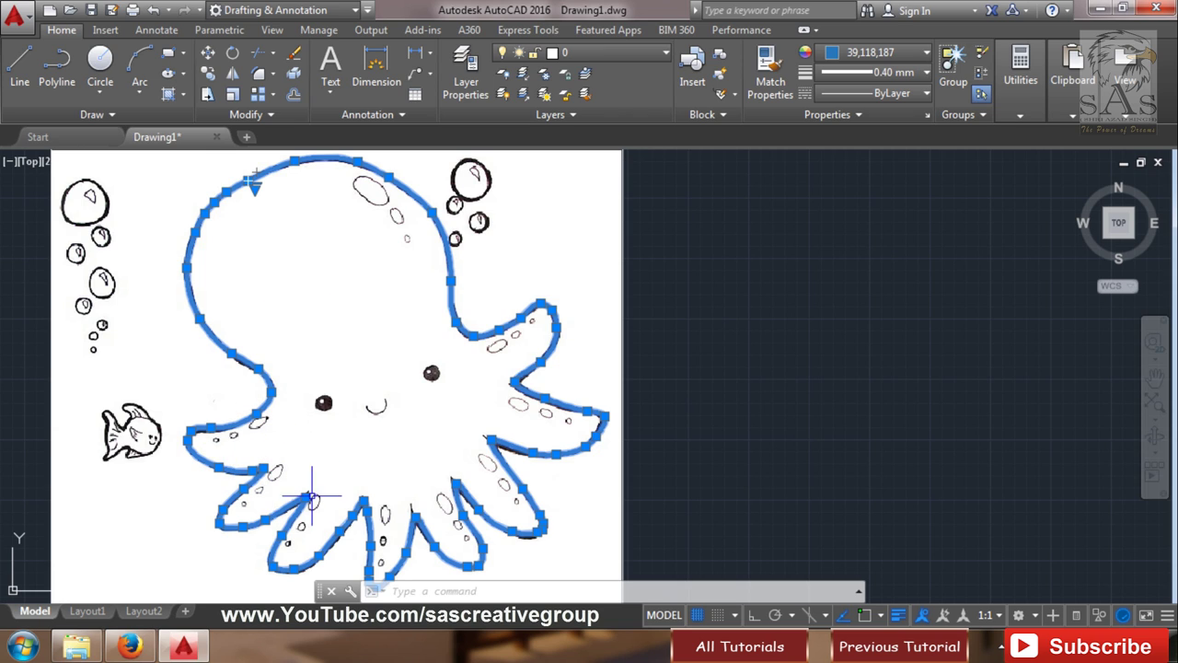
- Trace a closed spline around the spot beside the octopus's left arm
scroll(267, 430, "up", 6)
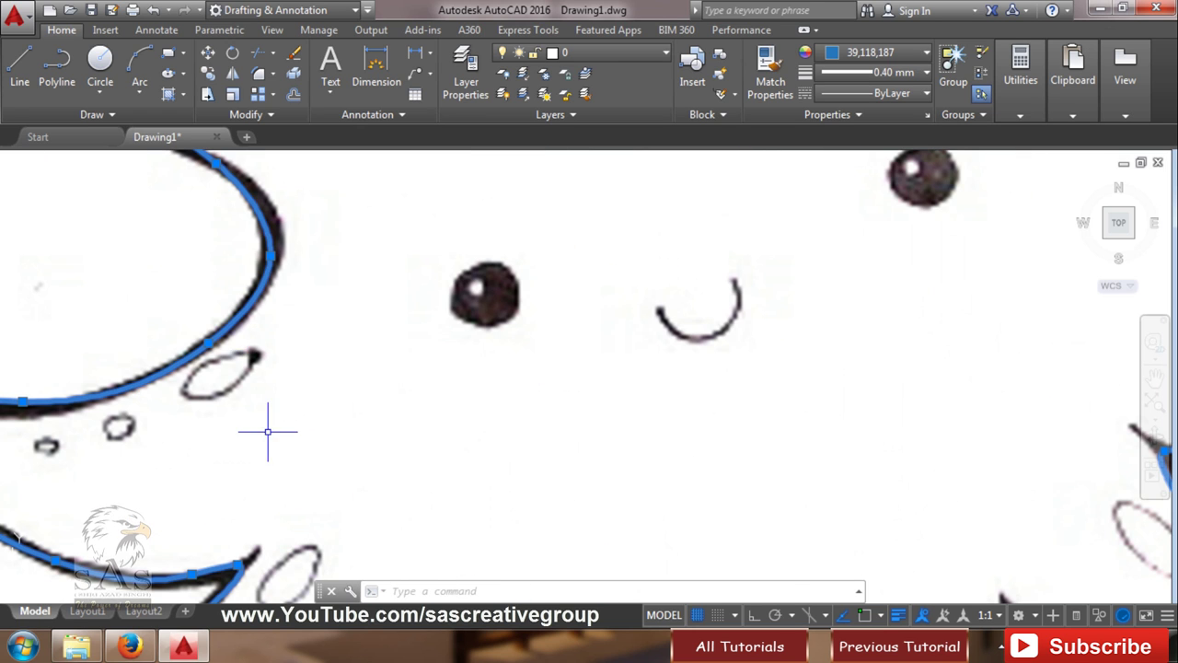
left_click(106, 118)
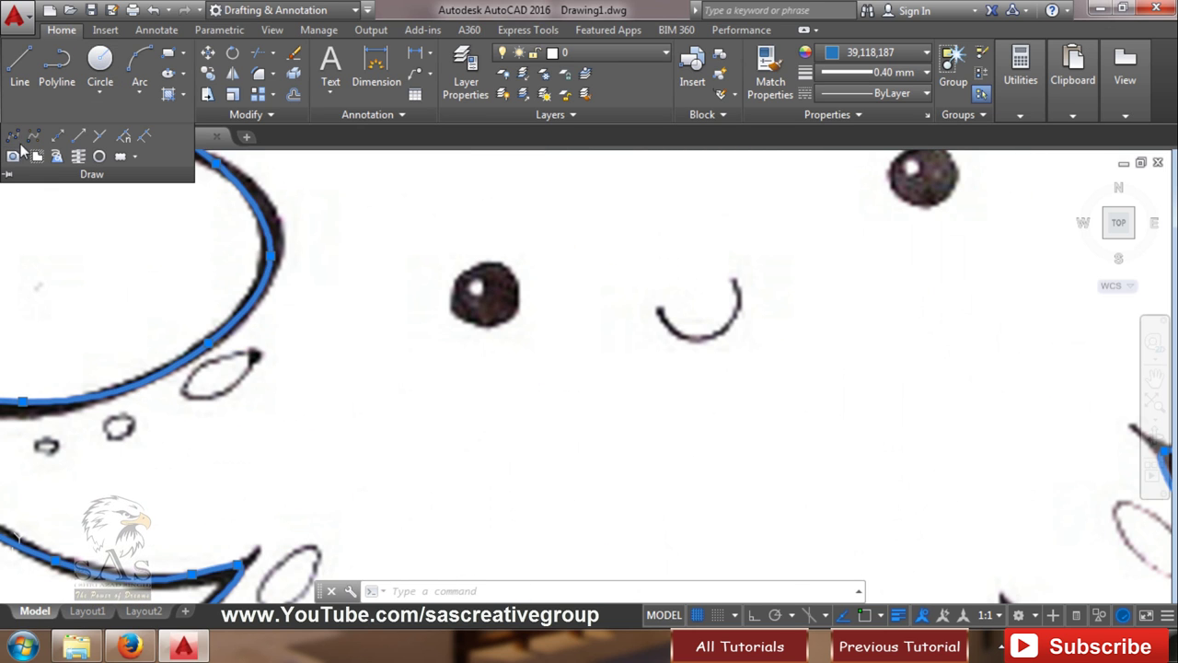
left_click(16, 144)
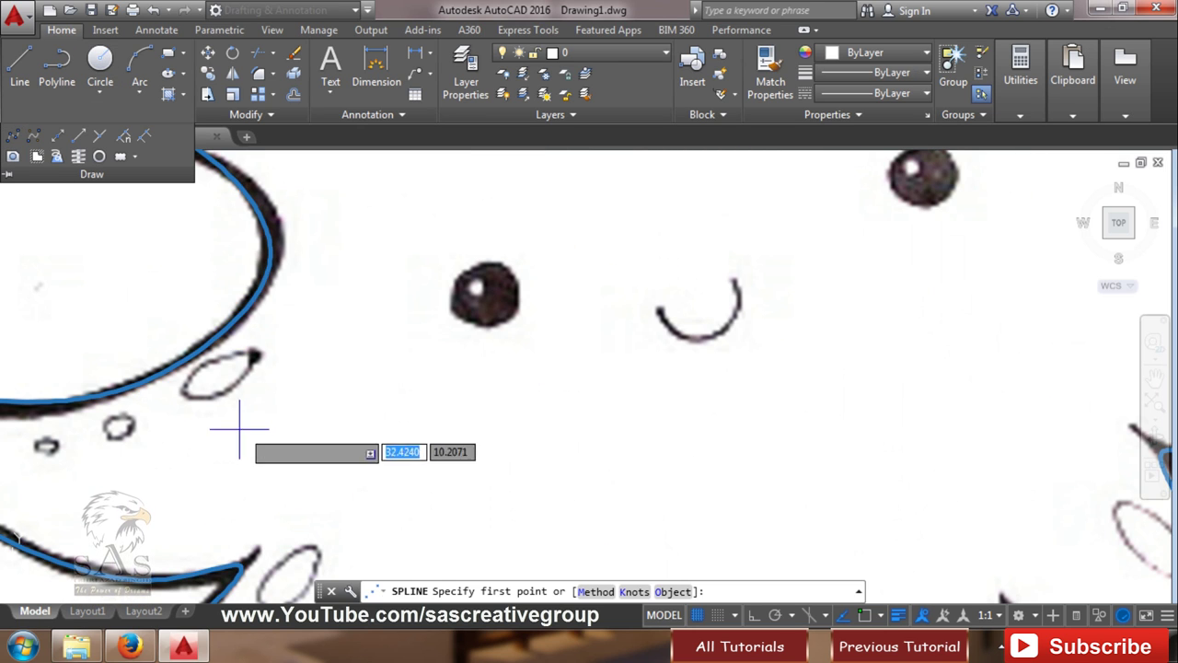
left_click(181, 392)
left_click(213, 362)
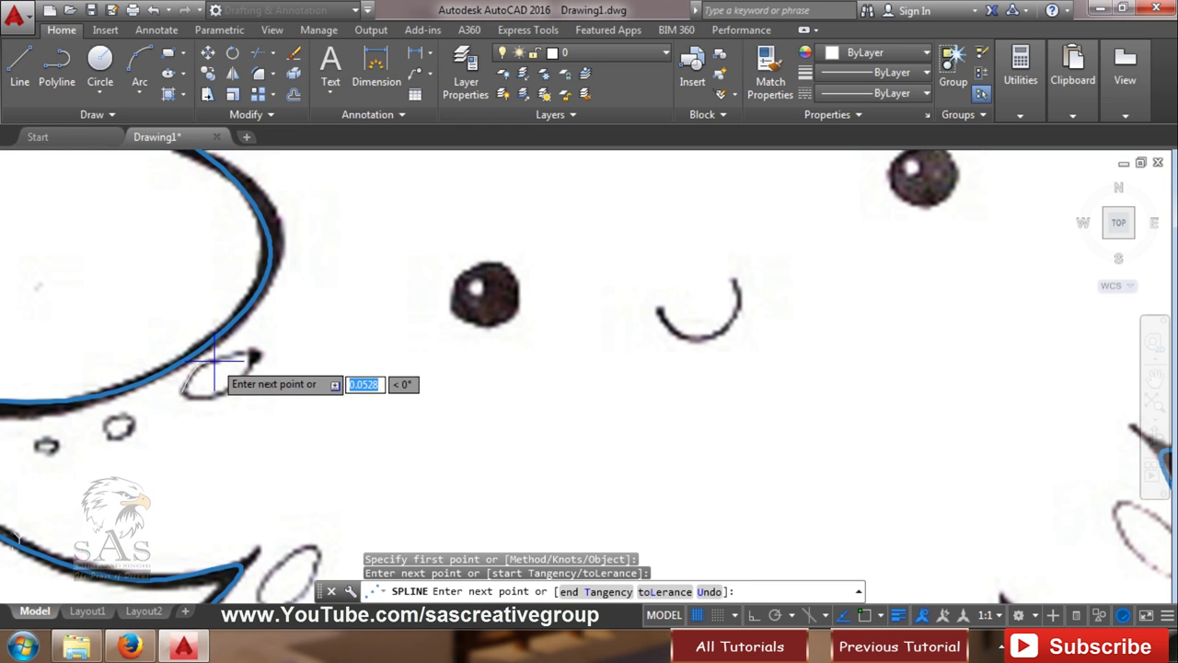
left_click(254, 353)
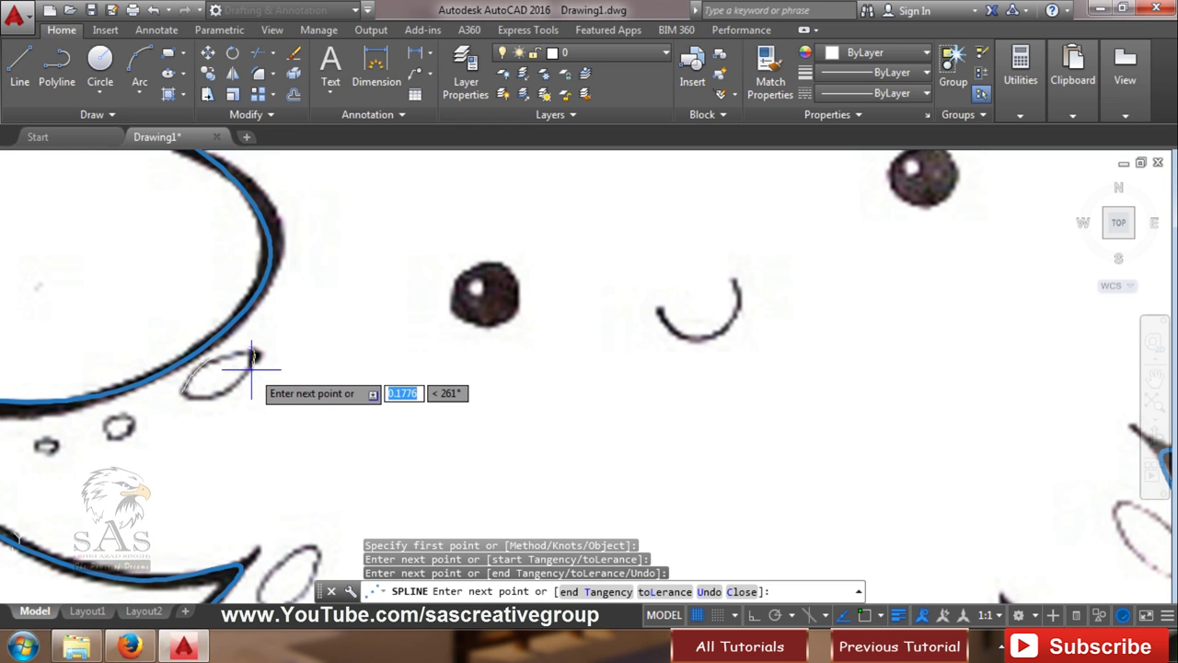
left_click(247, 366)
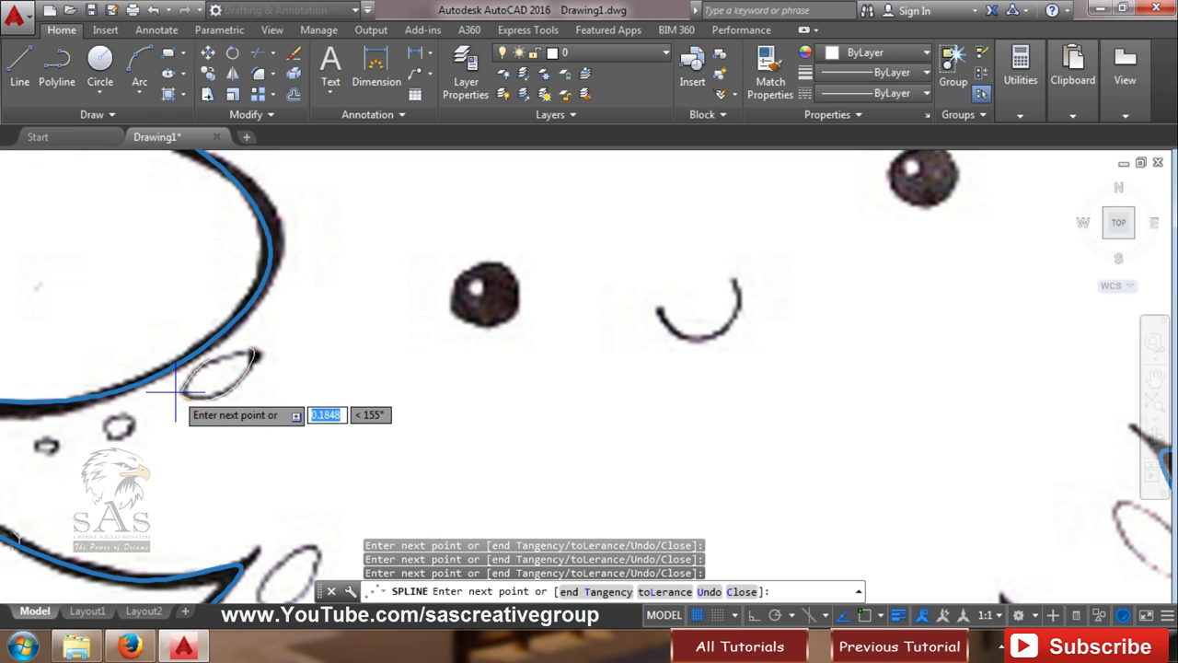
right_click(284, 371)
left_click(367, 105)
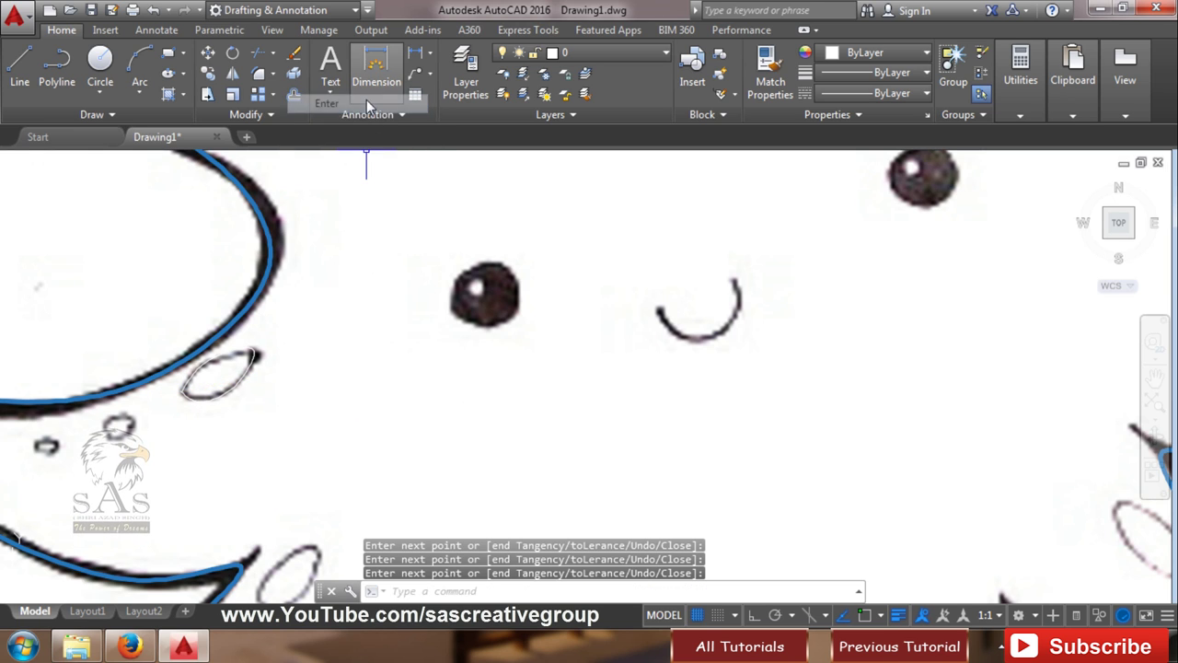
- Give the spot outline colour 122,175,223 and a 0.30 mm lineweight
scroll(600, 362, "down", 2)
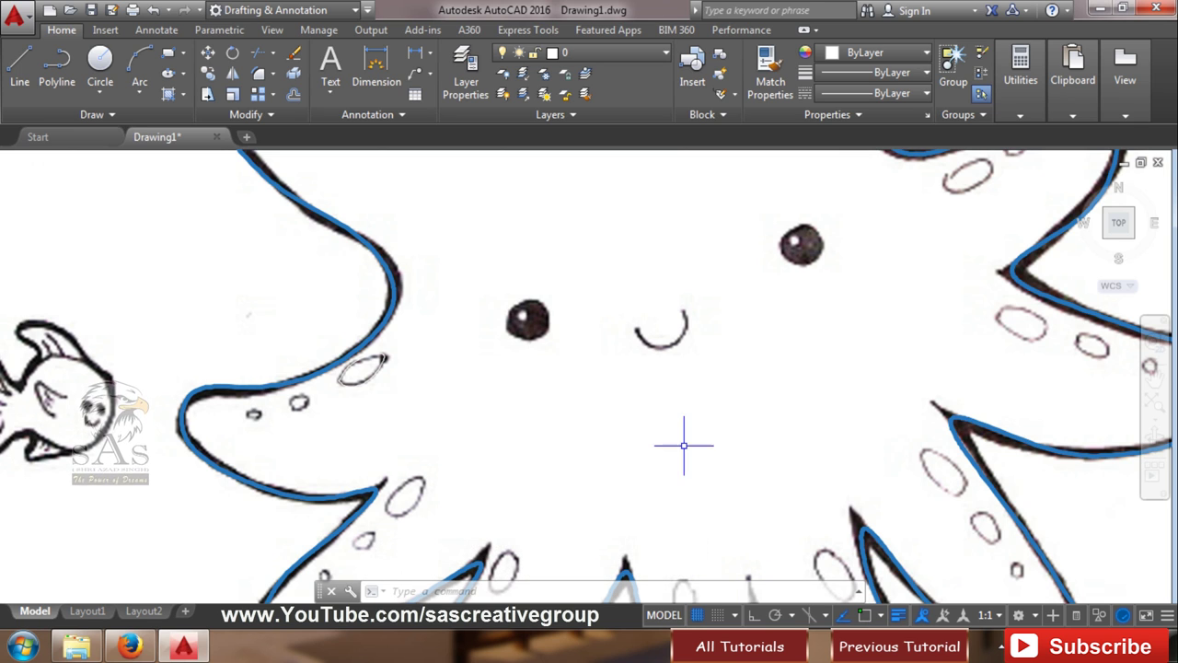
scroll(365, 380, "up", 3)
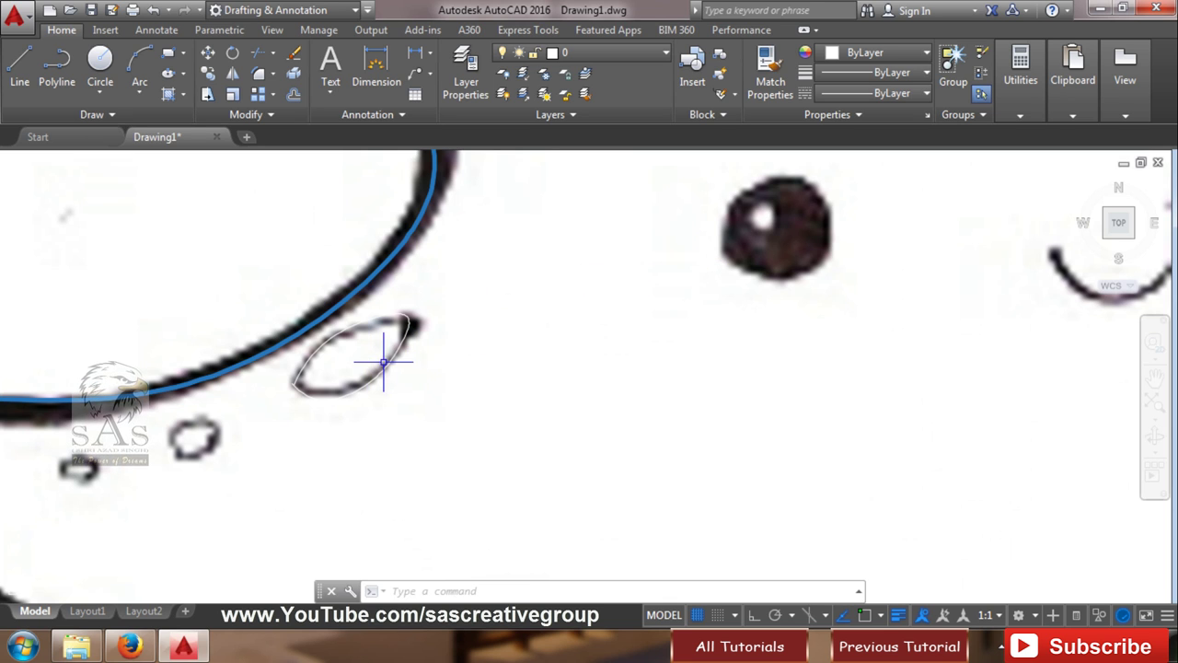
left_click(589, 405)
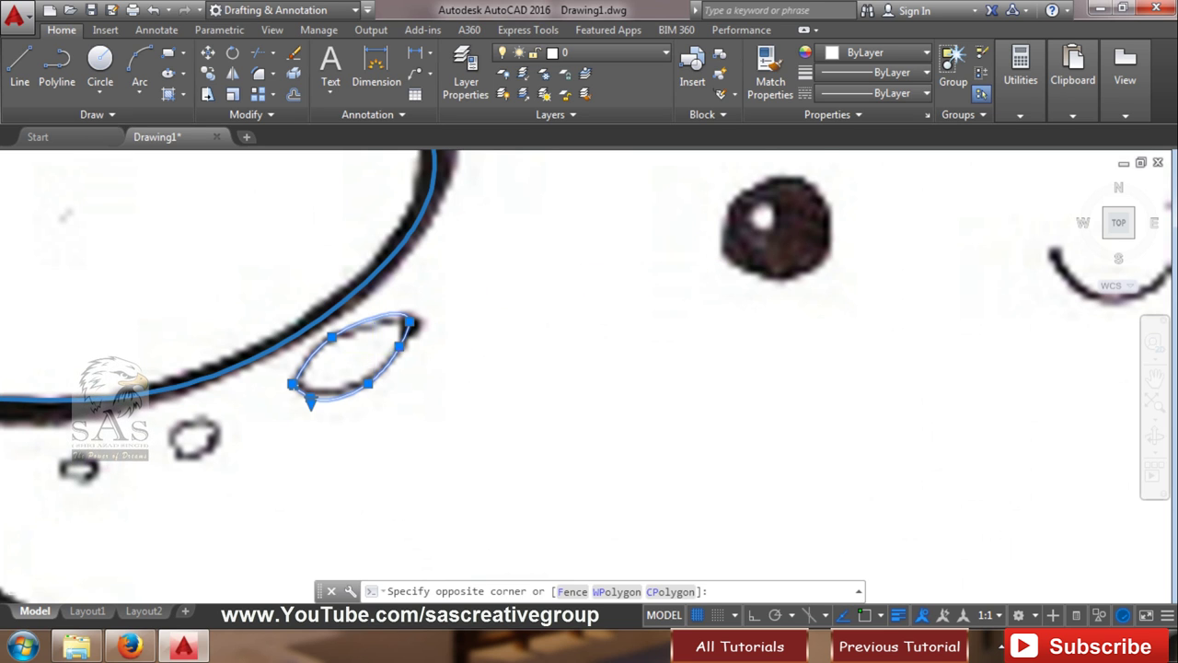
left_click(903, 53)
left_click(926, 158)
left_click(899, 73)
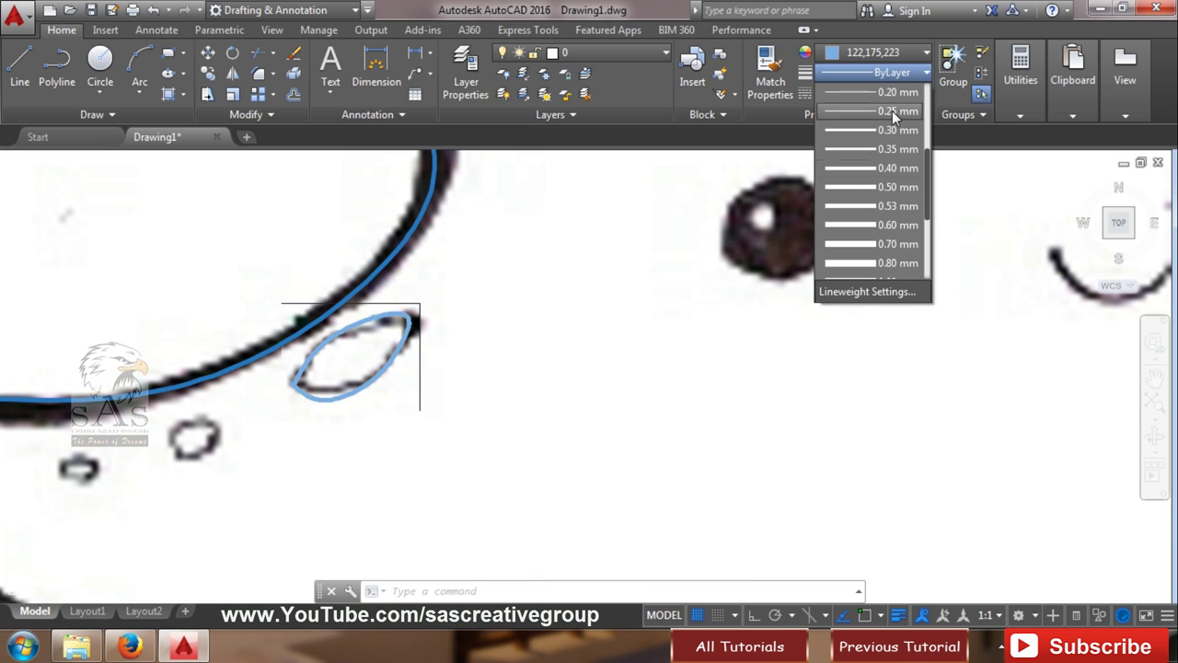
left_click(892, 130)
middle_click_drag(344, 423, 496, 404)
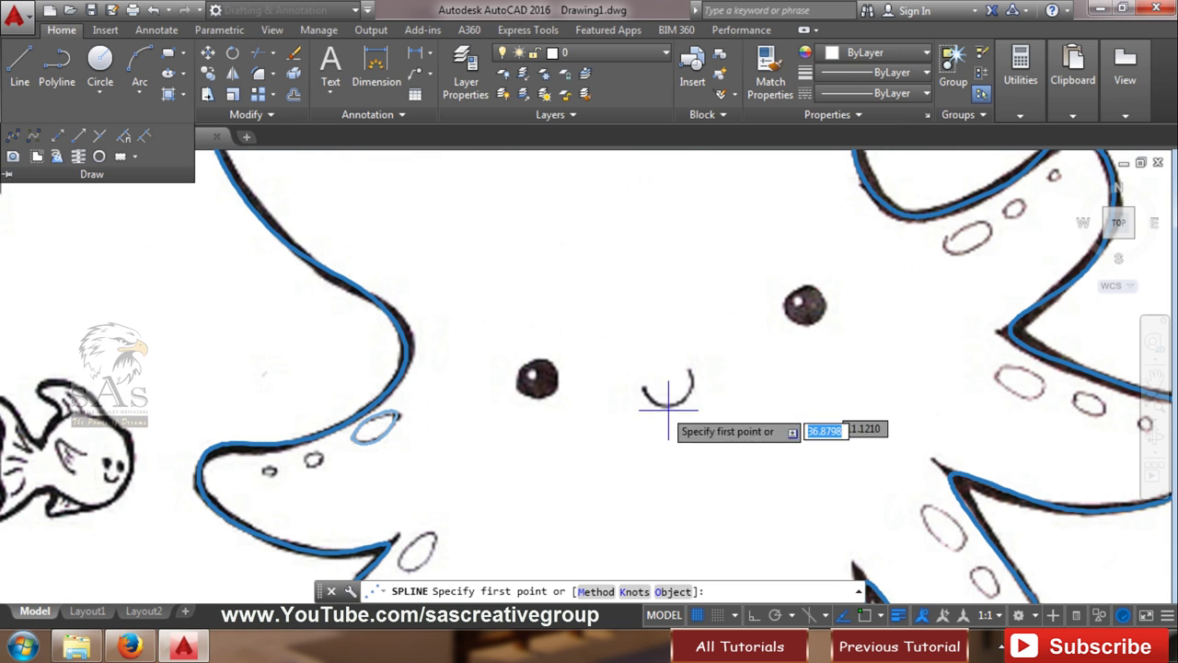
- Trace the smile with a three-point spline between the eyes
left_click(641, 389)
left_click(666, 404)
left_click(689, 389)
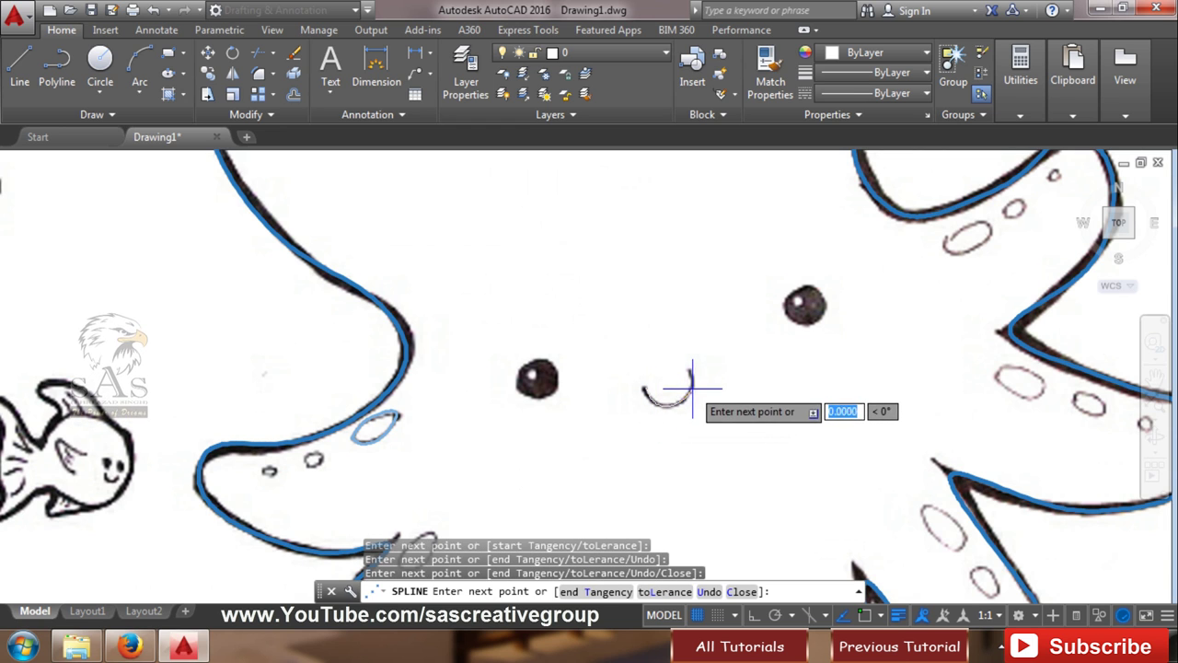
right_click(694, 371)
left_click(736, 92)
- Make the smile spline black (0,0,0) with a thicker lineweight
left_click(875, 55)
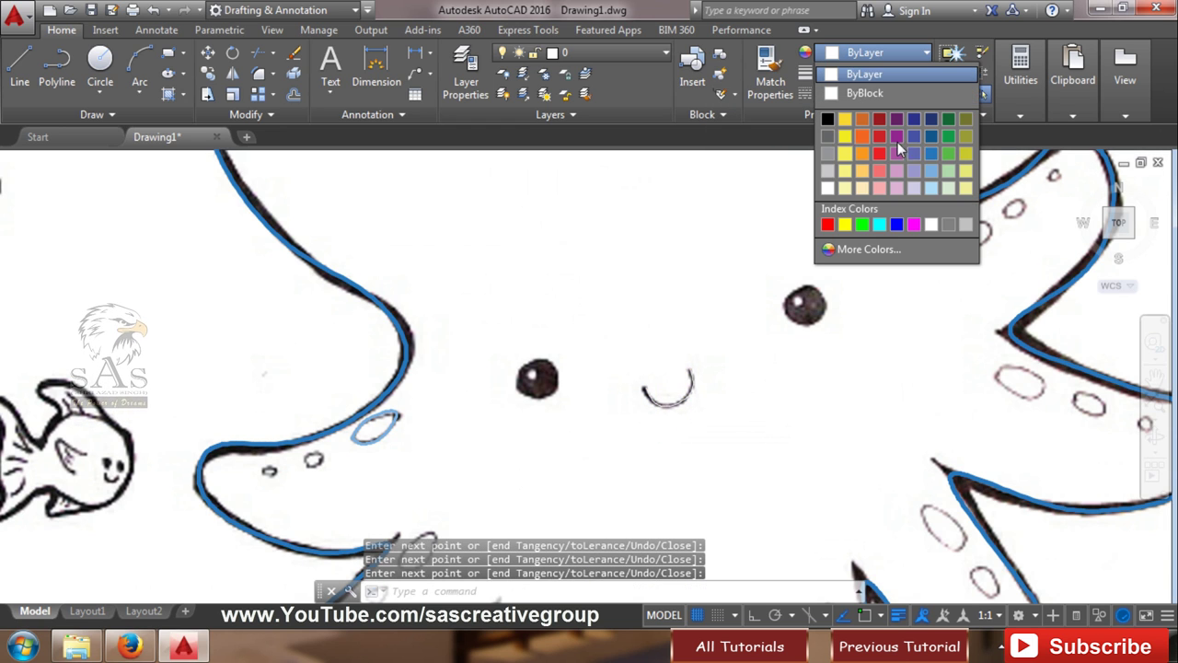
left_click(827, 119)
left_click(704, 358)
left_click(635, 416)
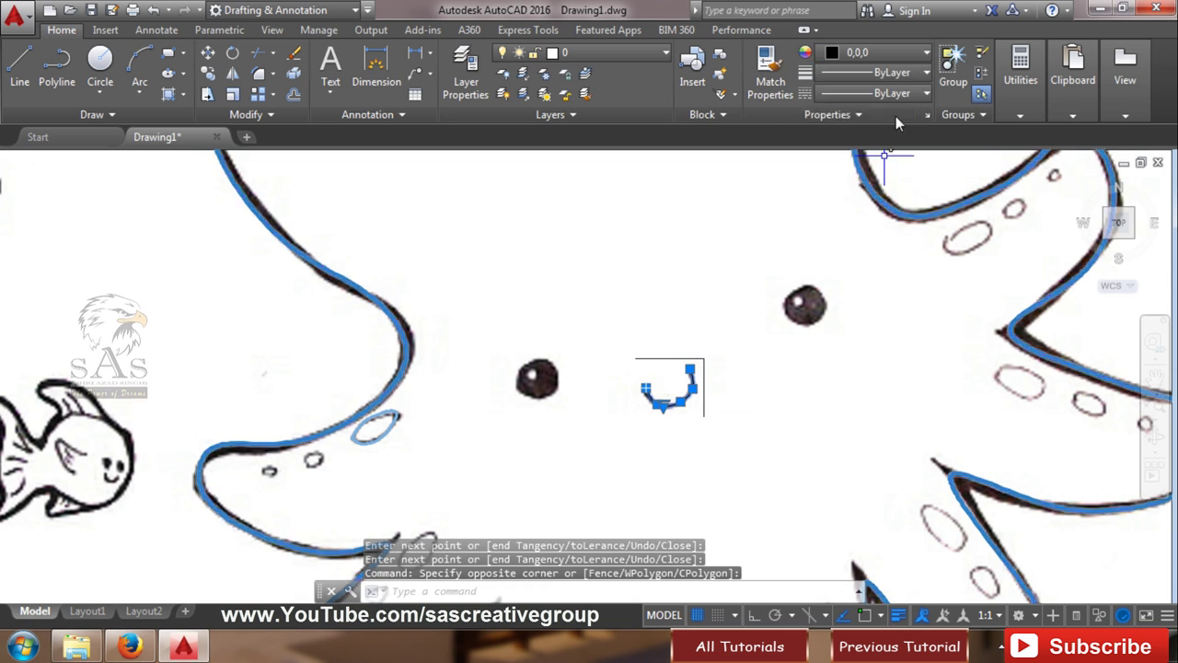
left_click(925, 72)
left_click(884, 212)
scroll(690, 405, "up", 4)
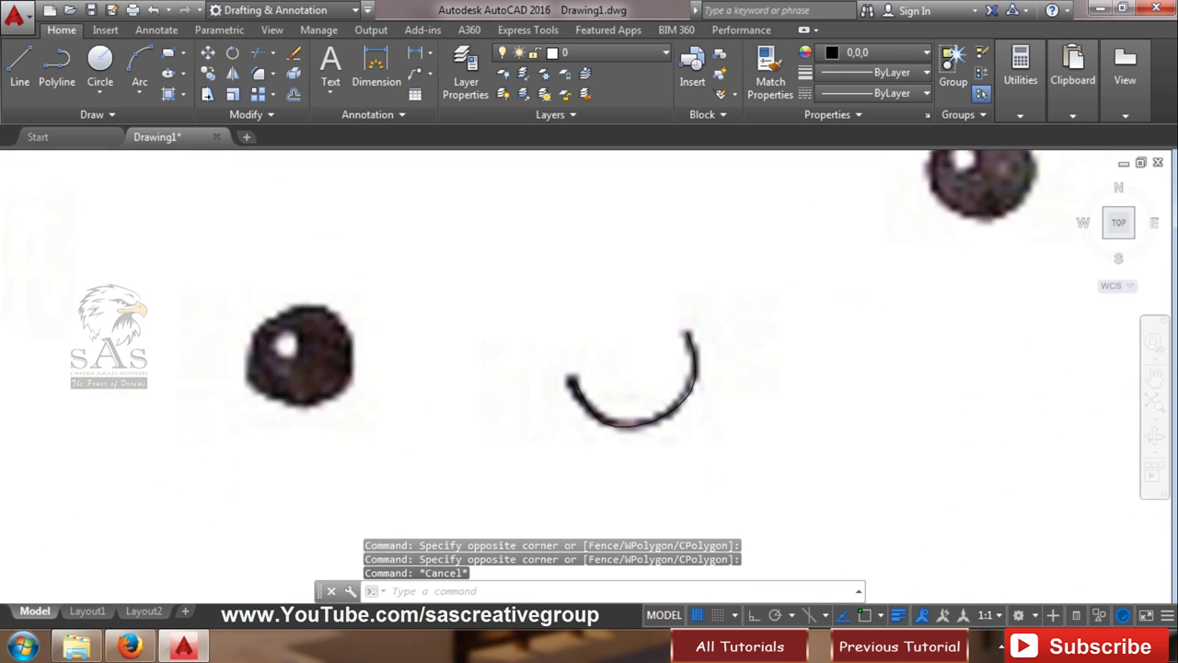
scroll(682, 386, "up", 4)
left_click(875, 52)
left_click(878, 76)
left_click(878, 72)
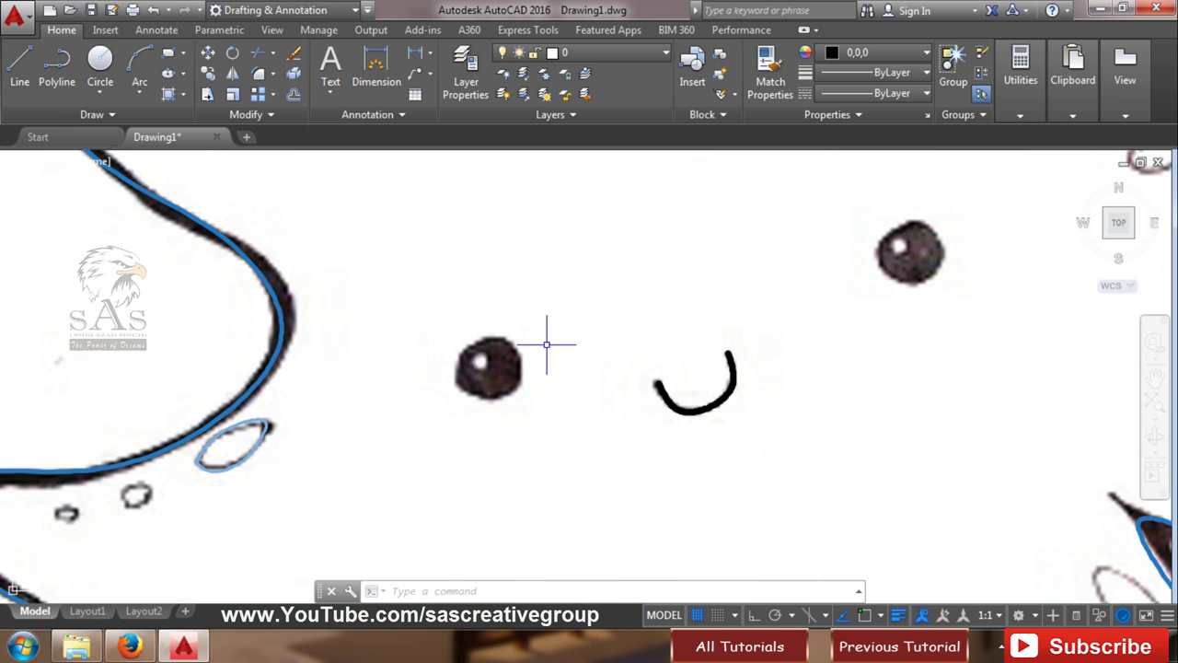
- Draw circles outlining the left and right eyes
left_click(115, 67)
left_click(490, 367)
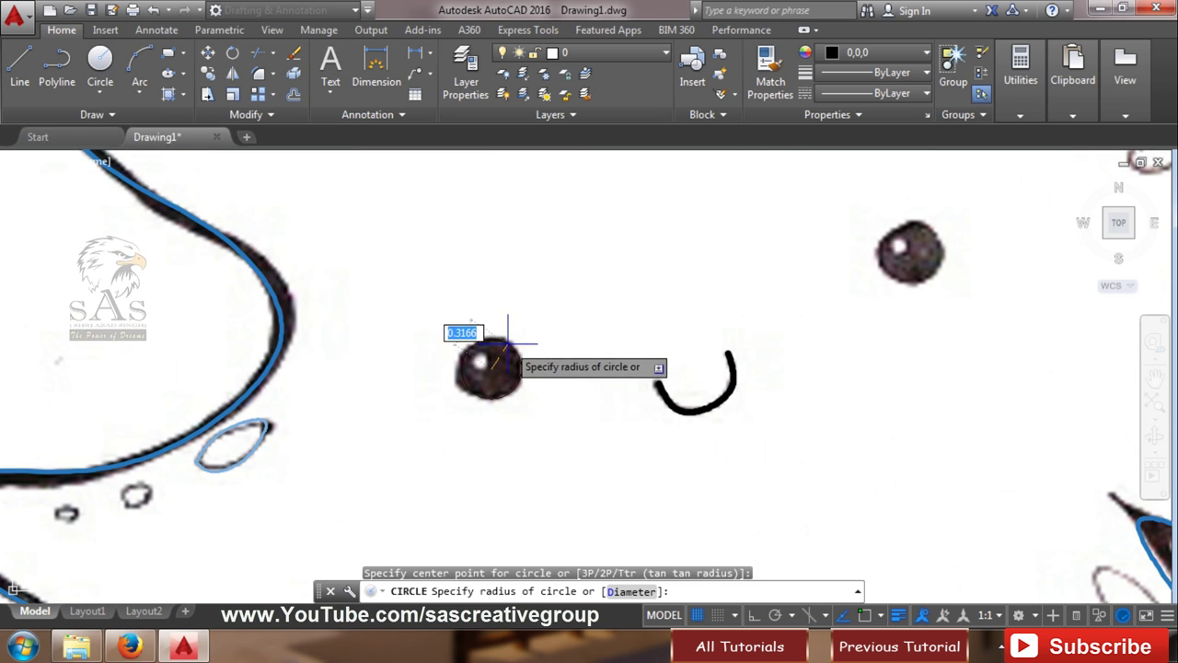
left_click(508, 343)
left_click(100, 60)
left_click(910, 250)
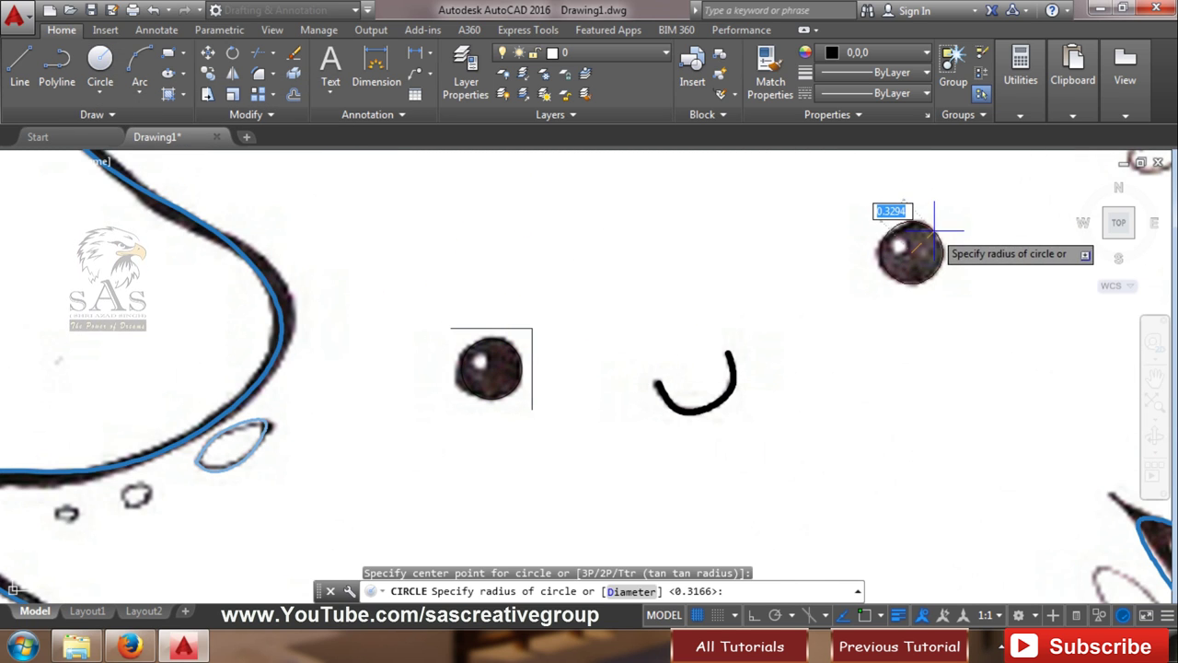
left_click(934, 231)
- Draw small circles on the highlights inside both eyes
left_click(100, 60)
left_click(479, 358)
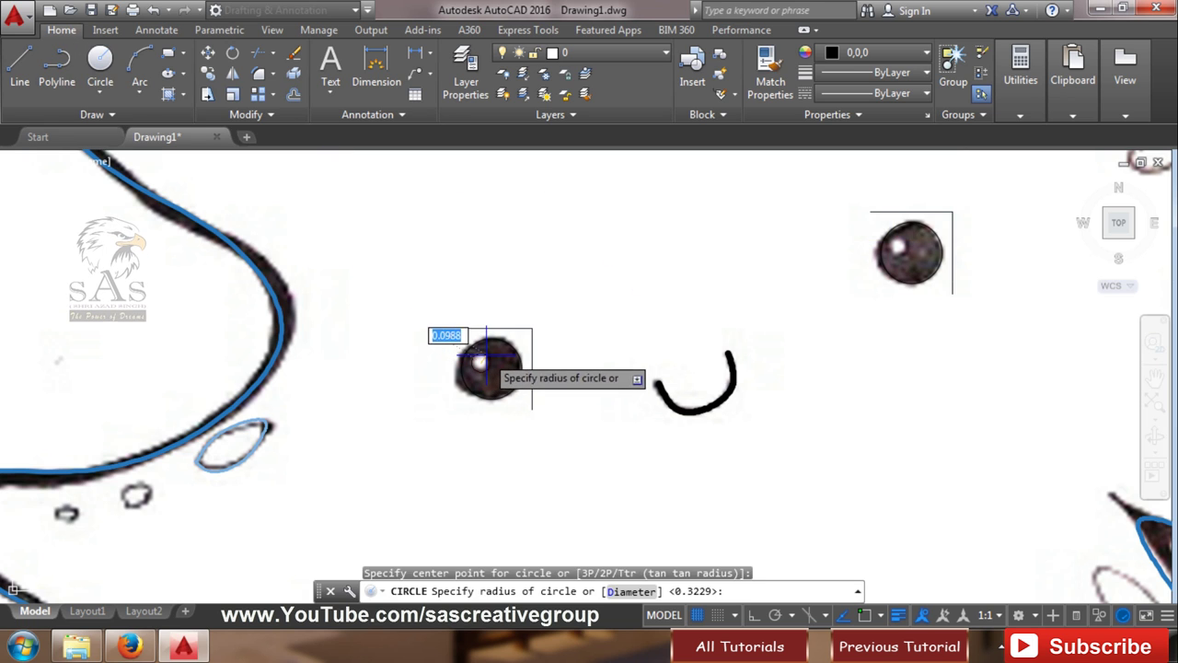
left_click(486, 353)
left_click(100, 60)
left_click(907, 249)
left_click(930, 239)
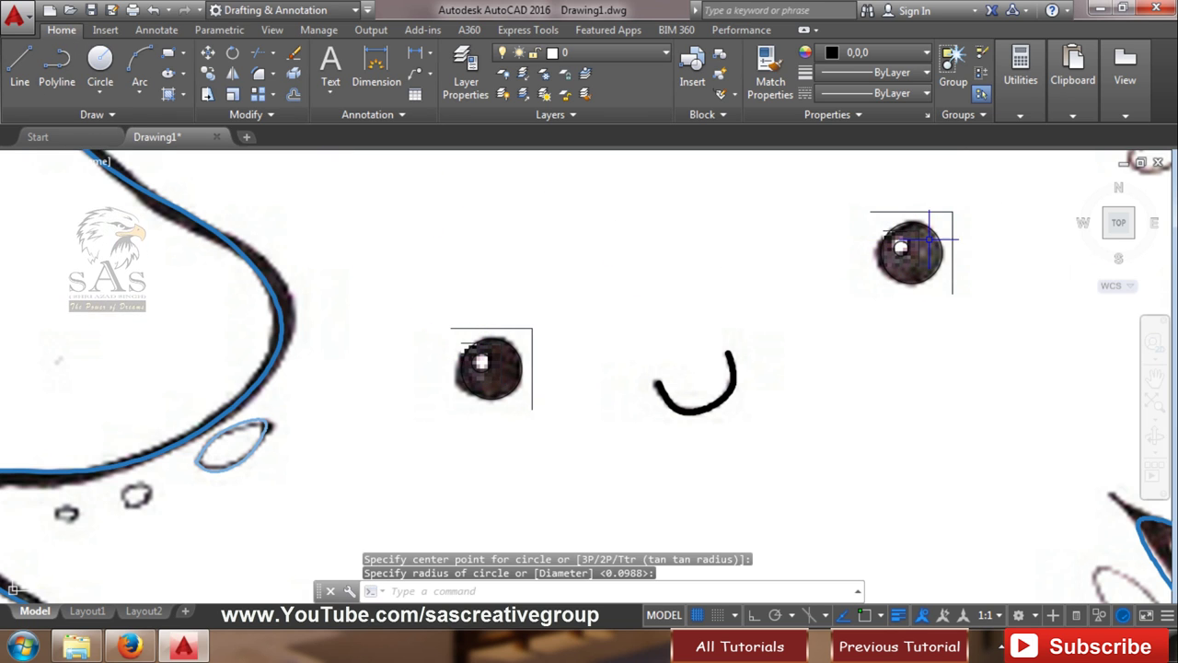
left_click(167, 96)
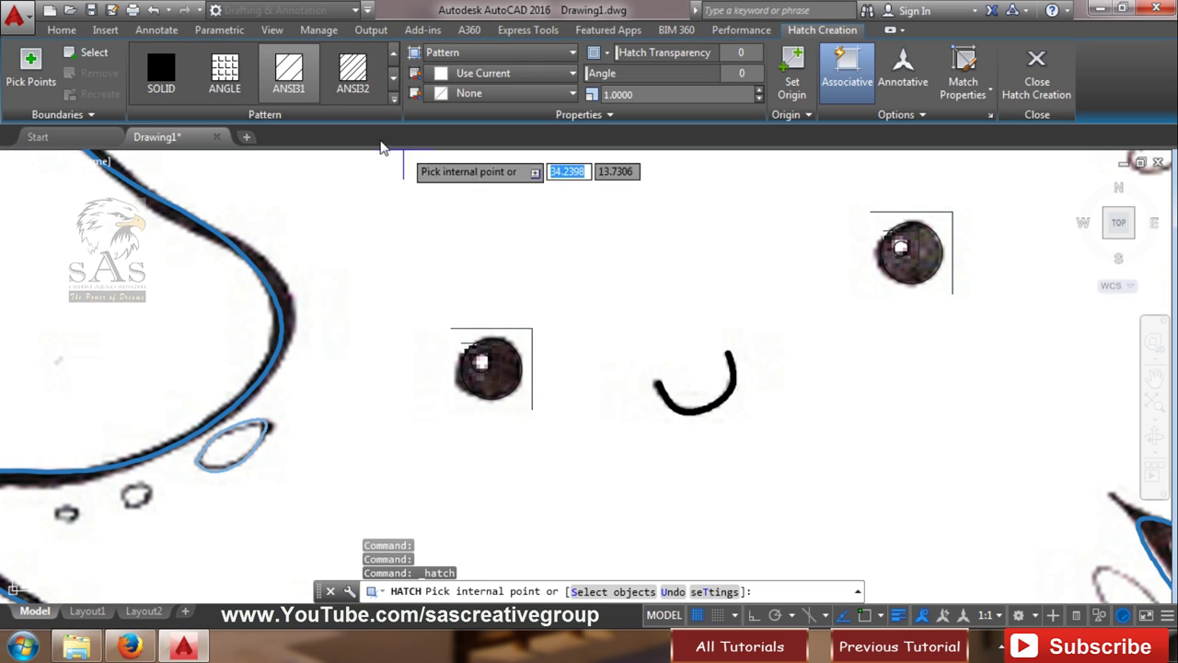
- Fill both eye circles with a solid black hatch
left_click(509, 373)
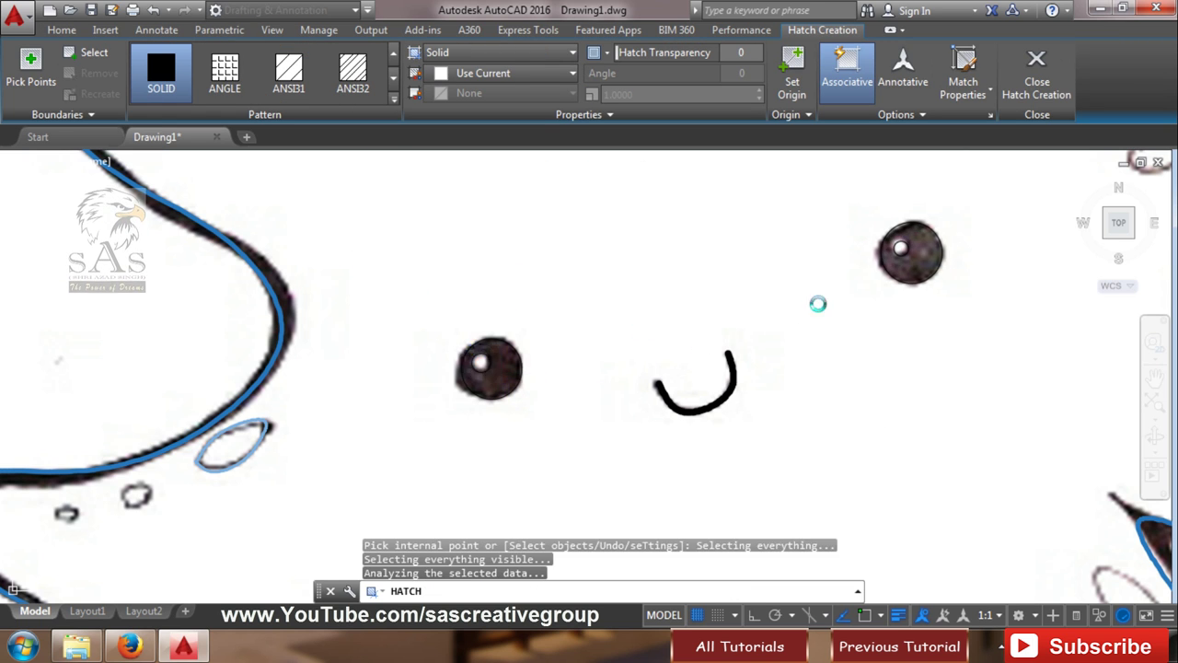
left_click(912, 247)
right_click(808, 337)
key("Escape")
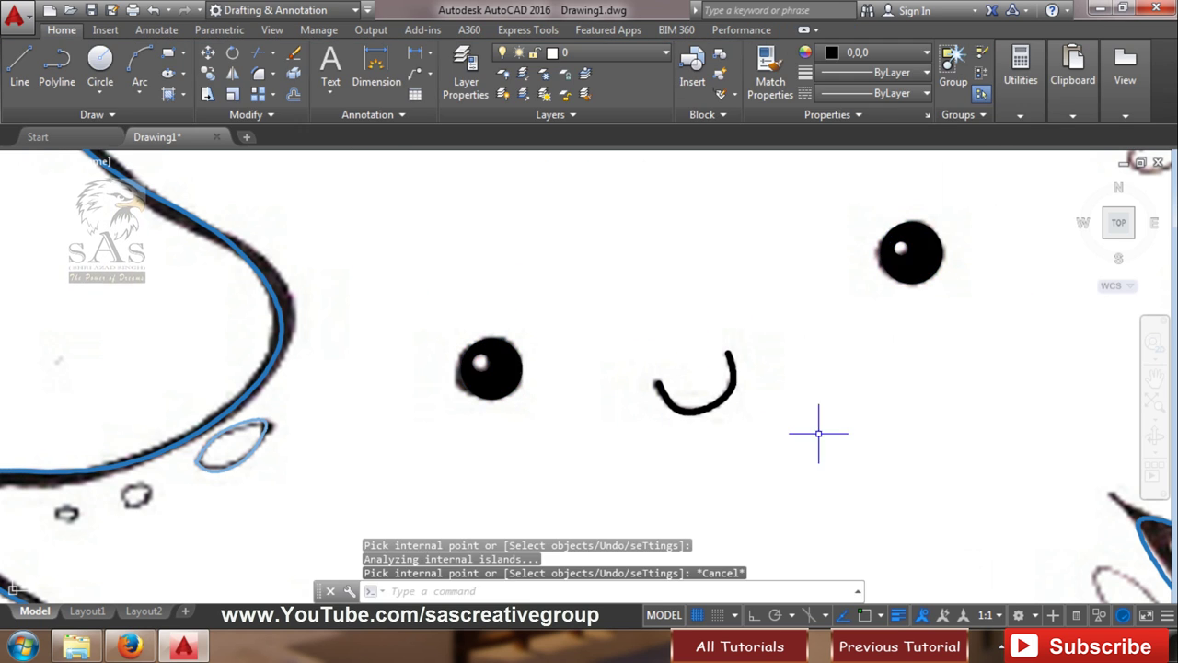
scroll(818, 429, "down", 7)
scroll(454, 484, "up", 3)
scroll(341, 377, "up", 4)
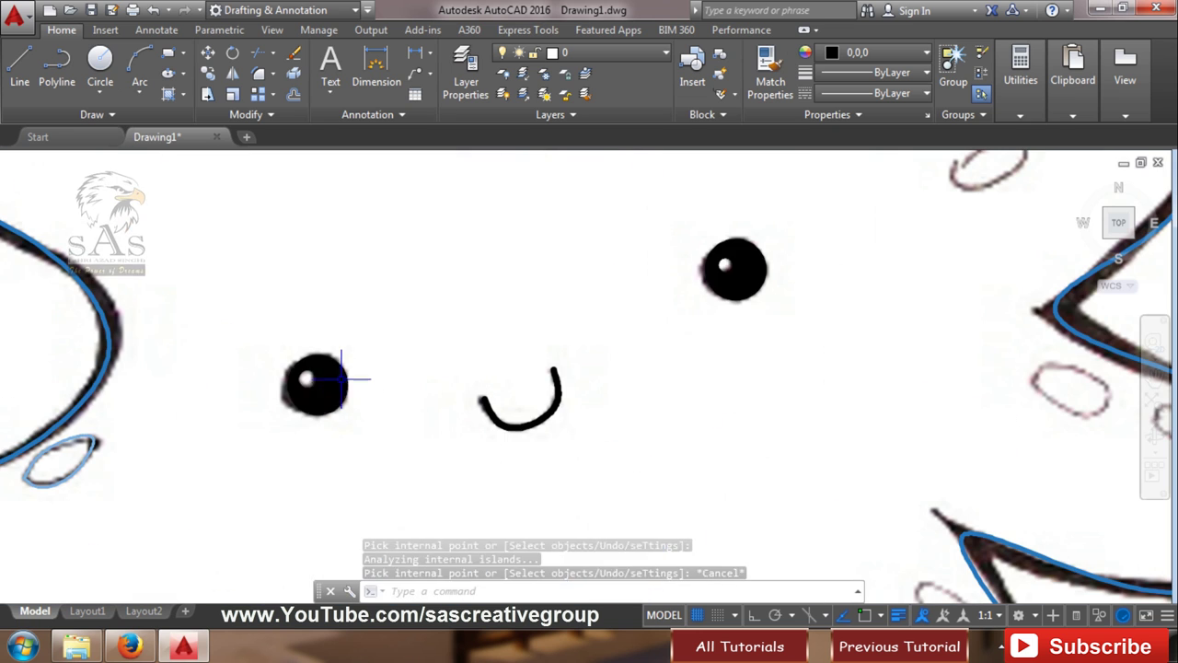
- Fill the left and right eye highlights with solid white hatch
left_click(168, 94)
left_click(522, 81)
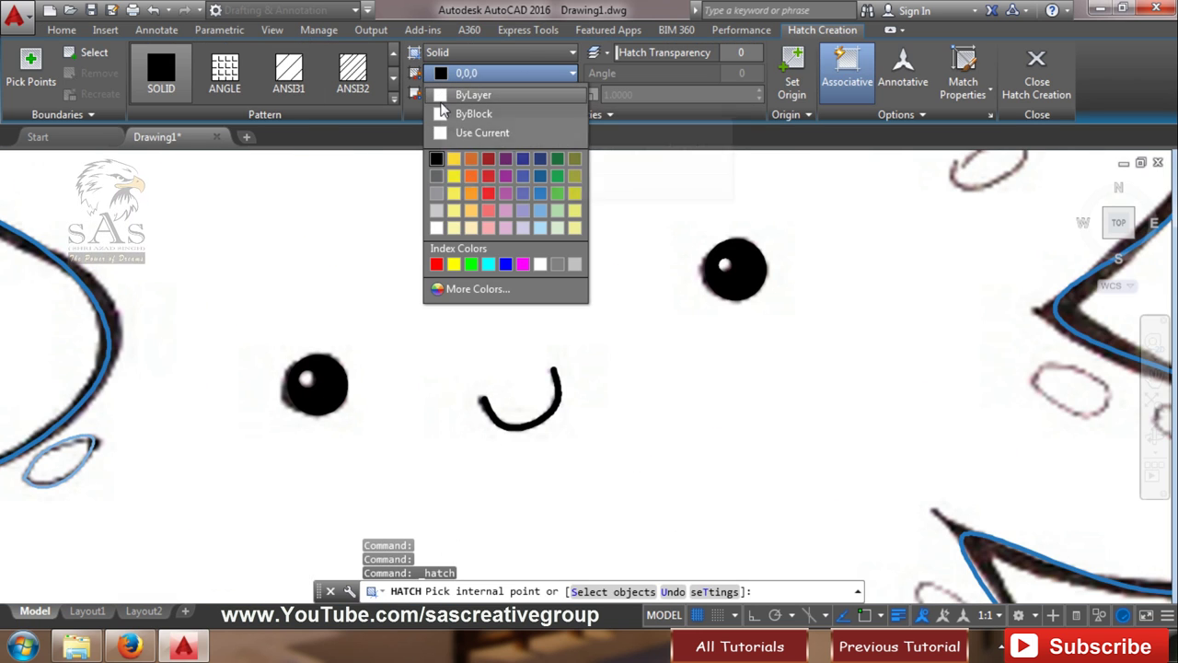
left_click(458, 232)
left_click(307, 378)
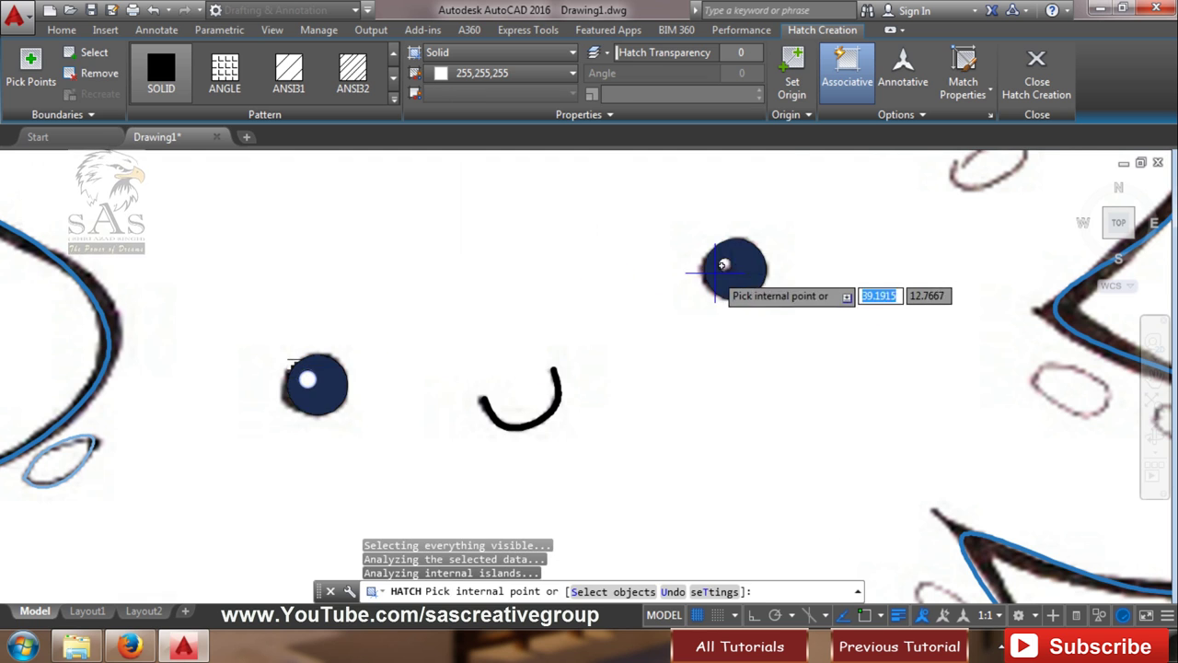
left_click(733, 268)
scroll(709, 400, "down", 3)
scroll(709, 399, "down", 2)
key("Escape")
scroll(589, 387, "down", 3)
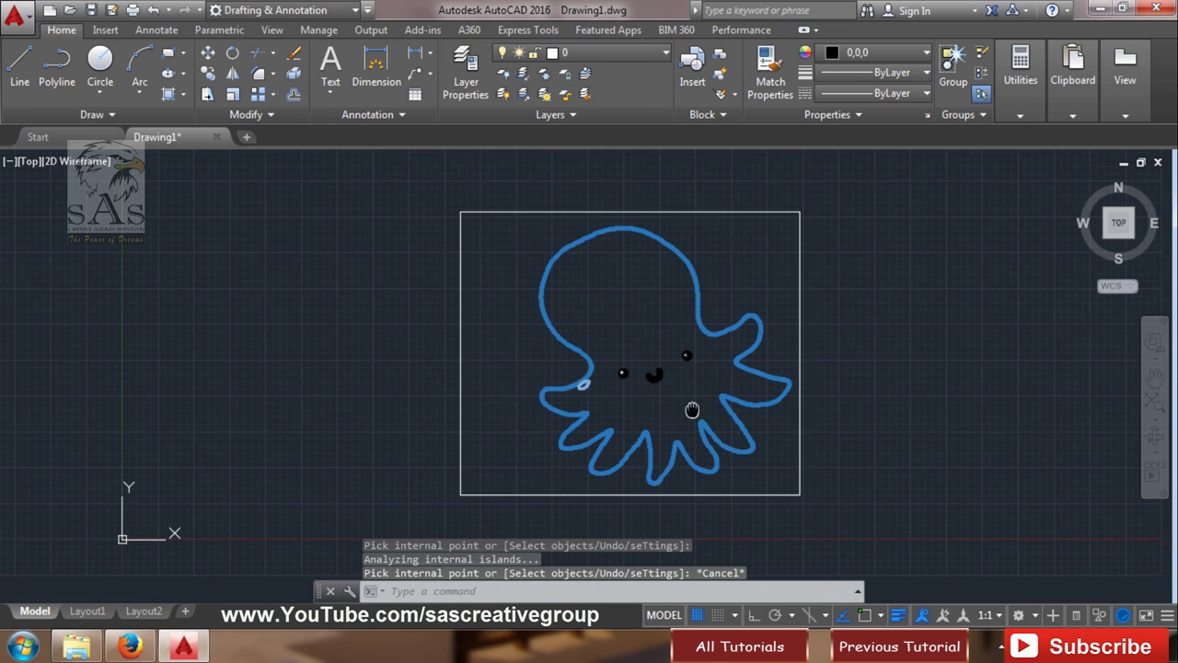
scroll(570, 377, "up", 7)
scroll(537, 378, "down", 4)
scroll(466, 353, "up", 4)
- Trace a closed spline around the first small spot on the left tentacle
scroll(466, 354, "up", 4)
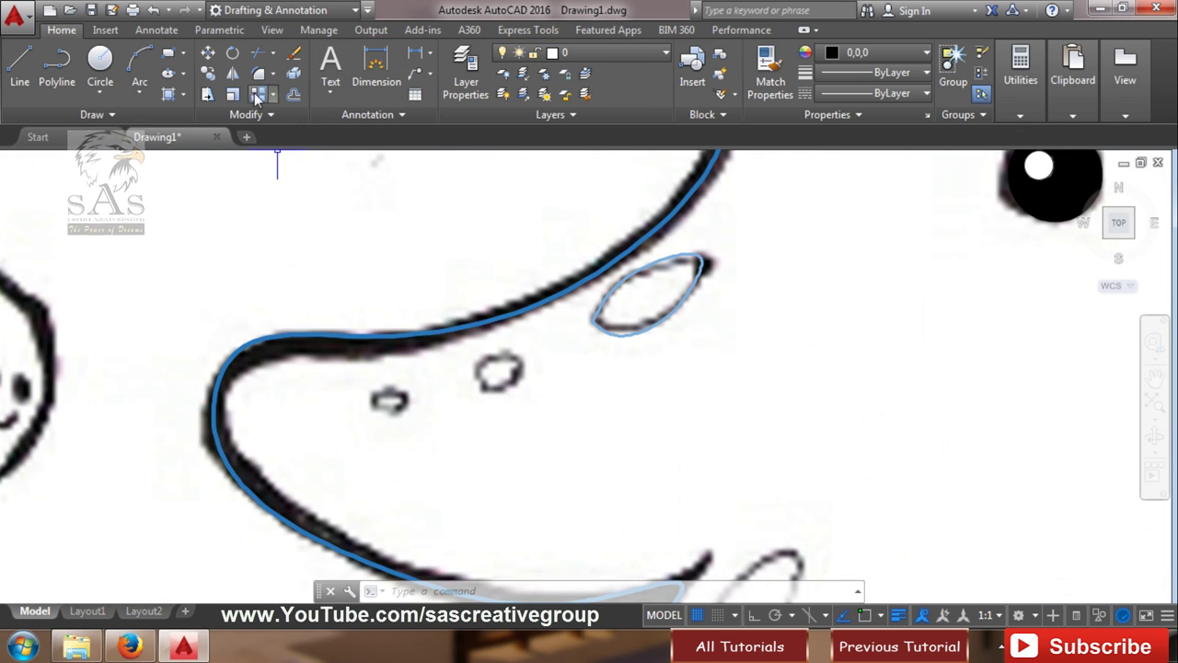
left_click(169, 73)
left_click(92, 115)
left_click(13, 135)
left_click(488, 365)
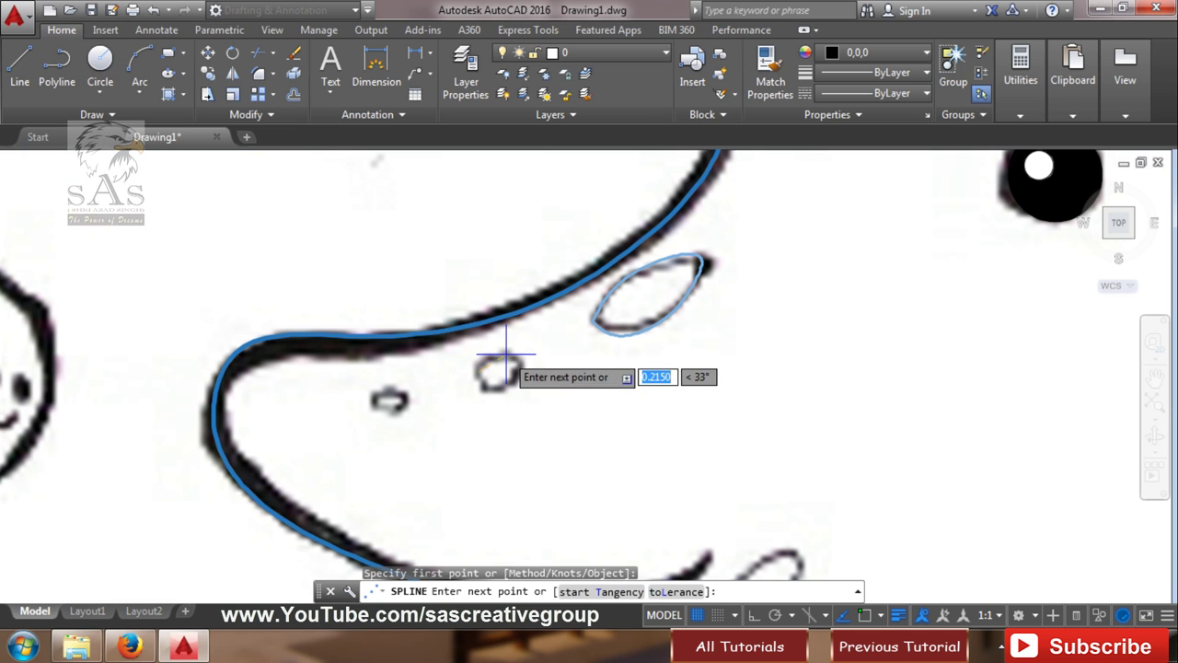
left_click(518, 361)
left_click(506, 378)
left_click(474, 375)
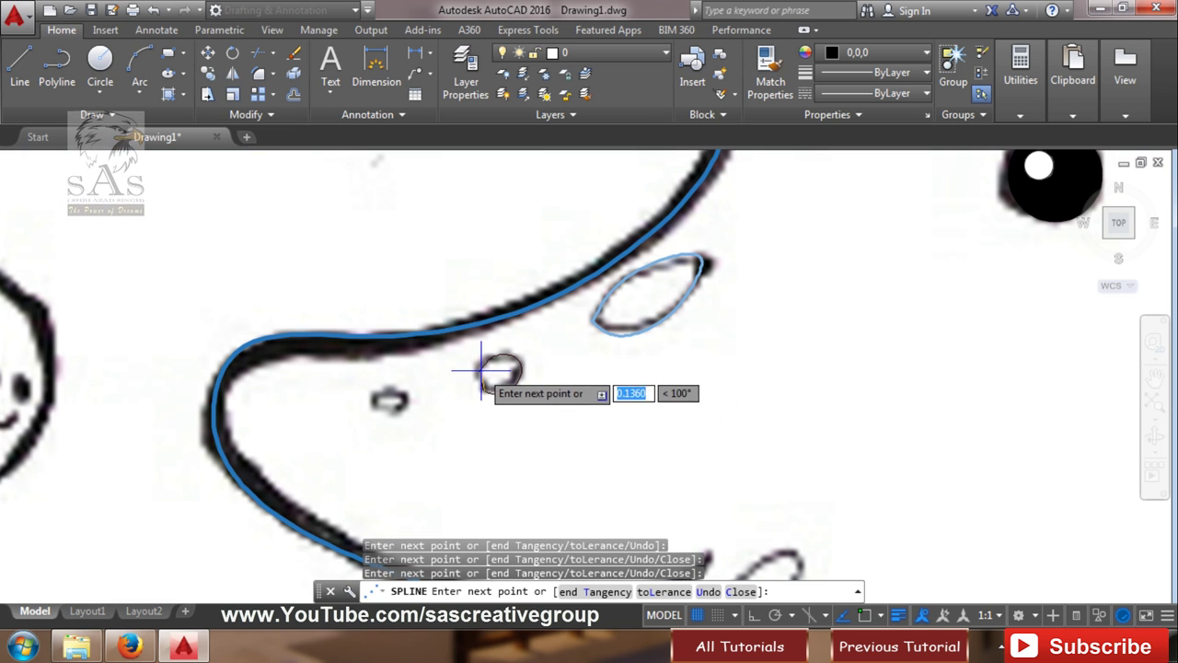
right_click(475, 404)
left_click(533, 100)
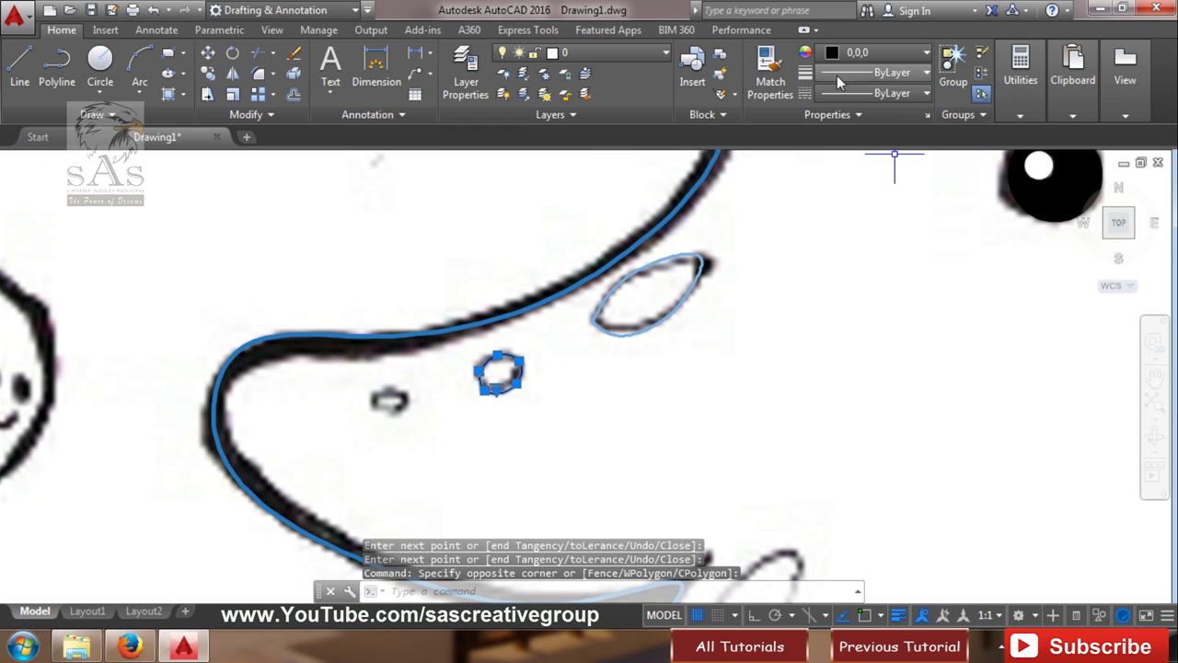
- Give the first spot outline a thicker lineweight and a new colour
left_click(874, 72)
scroll(871, 213, "down", 3)
left_click(885, 268)
left_click(875, 52)
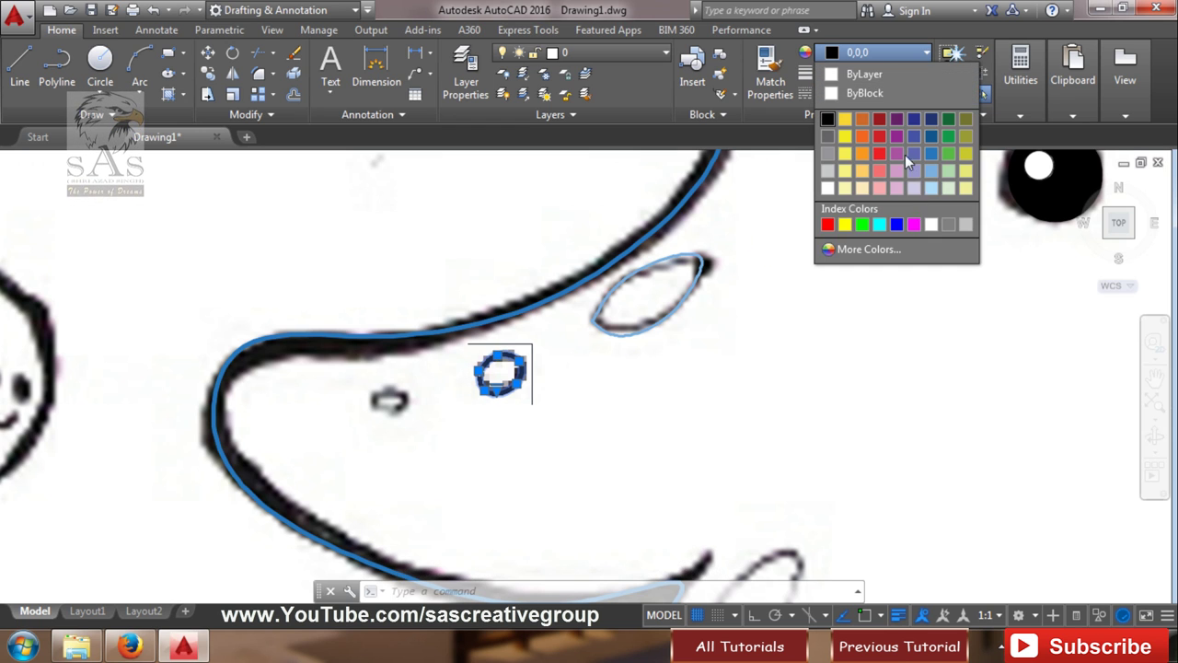
left_click(704, 248)
left_click(361, 372)
key("Escape")
key("Escape")
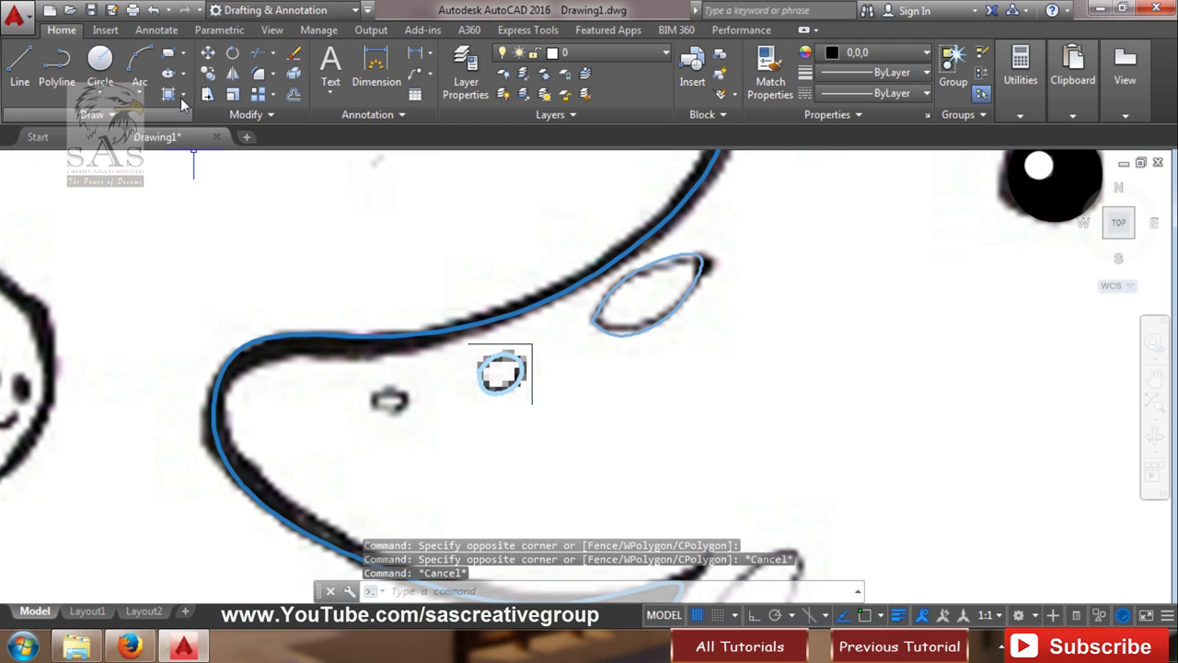
- Trace a closed spline around the tiny oval spot below it
left_click(92, 114)
left_click(50, 138)
left_click(376, 399)
left_click(389, 400)
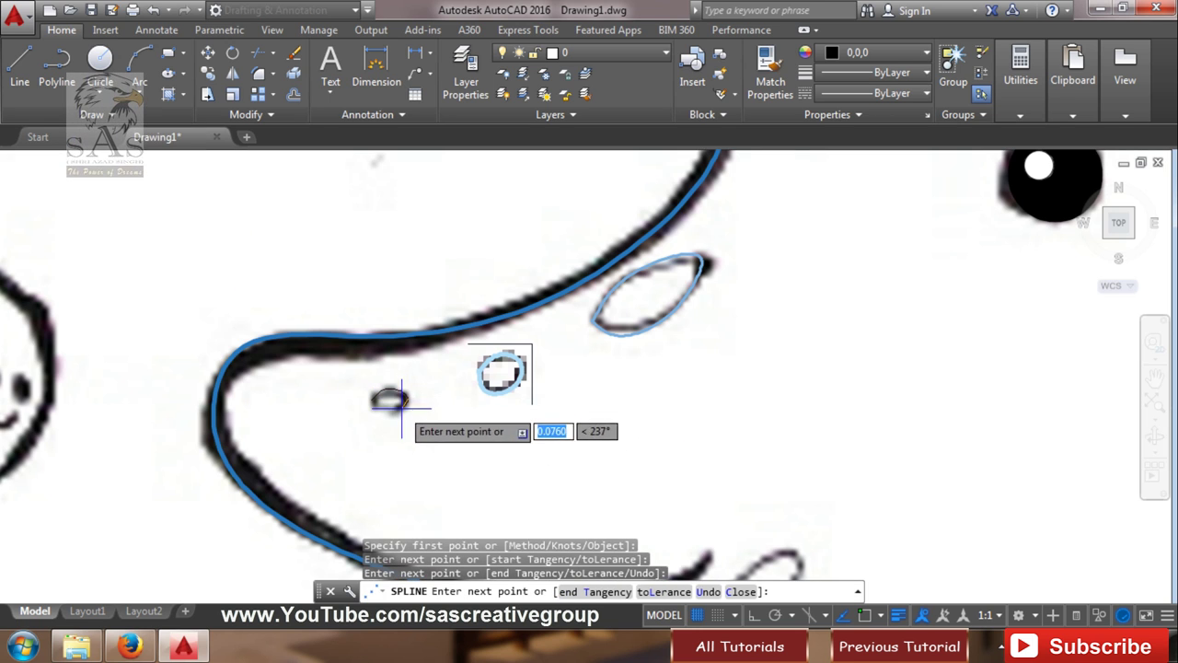
left_click(389, 395)
right_click(376, 400)
left_click(408, 139)
- Make the tiny spot outline light blue (122,175,223) with a thicker lineweight
left_click(420, 369)
left_click(364, 419)
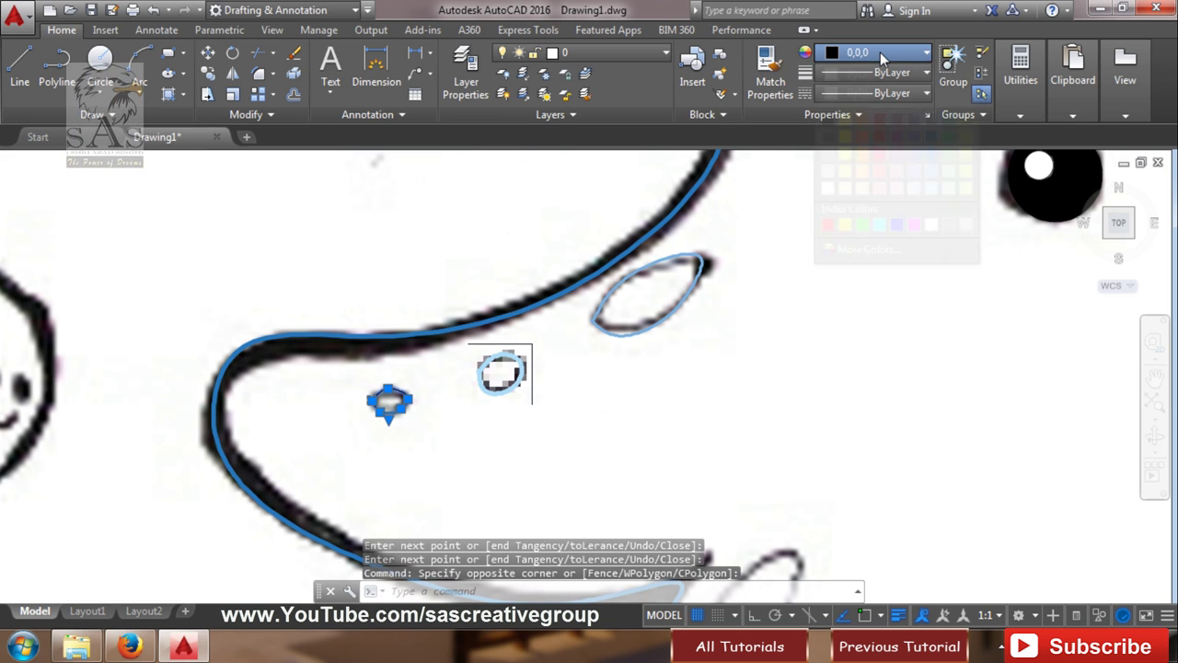
left_click(880, 51)
left_click(932, 172)
left_click(897, 85)
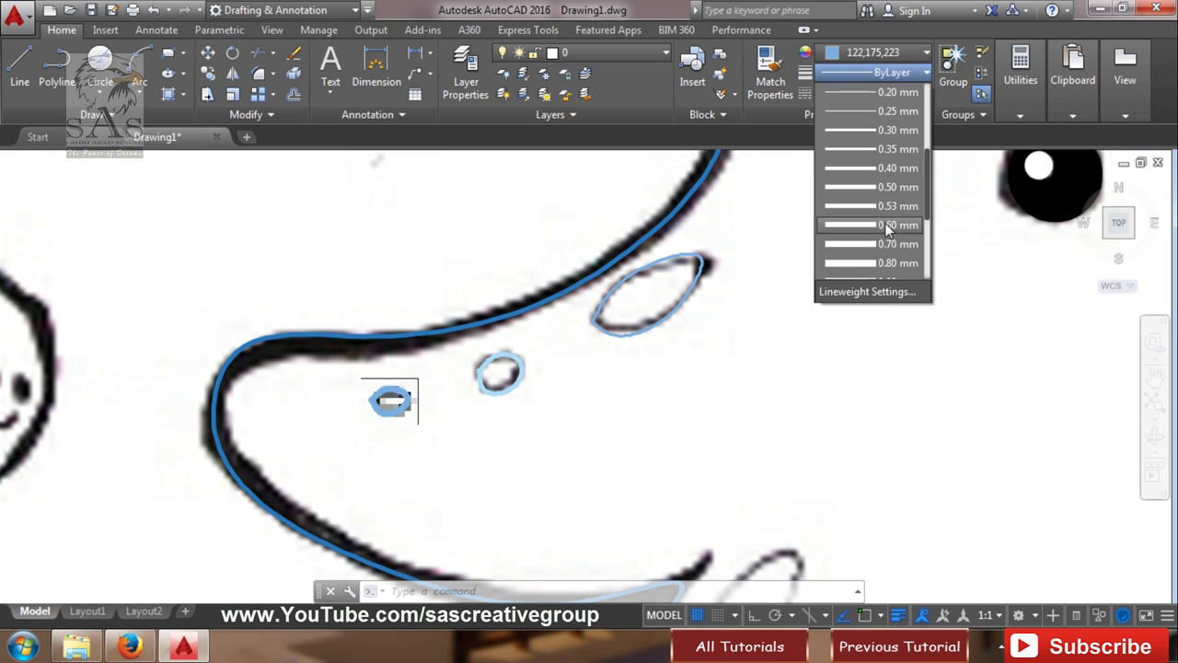
left_click(547, 351)
- Verify the traced spots' lineweight and light-blue colour in Properties
left_click(481, 405)
left_click(572, 440)
key("Escape")
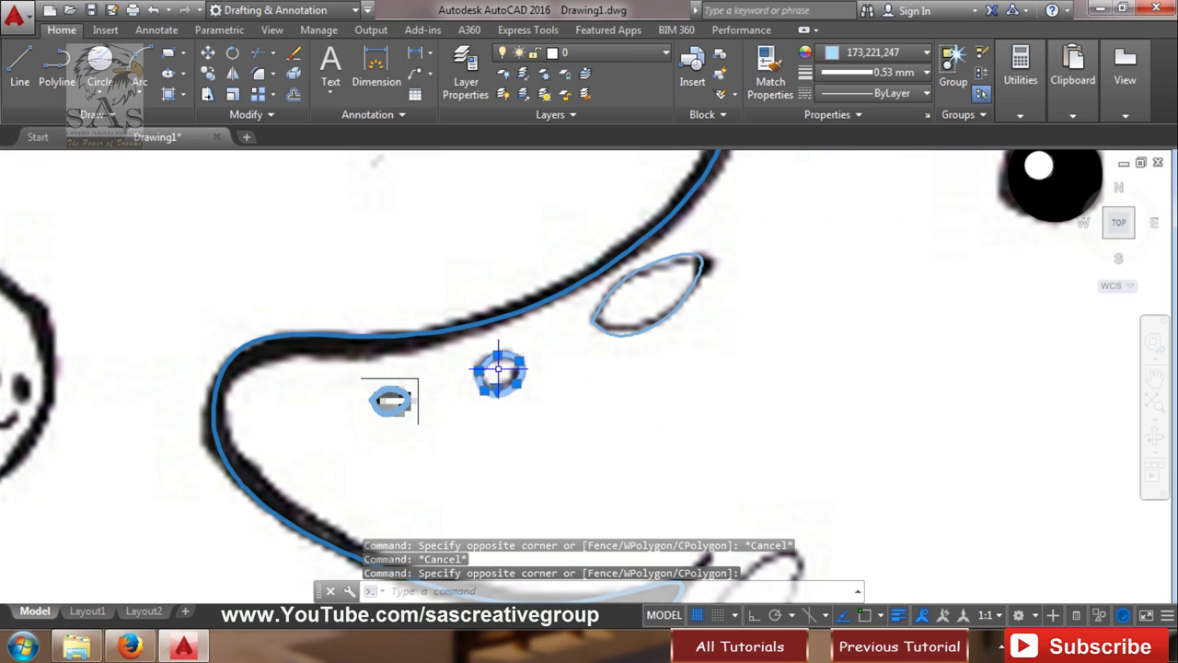
left_click(874, 71)
left_click(874, 52)
key("Escape")
- Copy the left tentacle's light-blue spots onto two lower tentacles
scroll(769, 289, "down", 5)
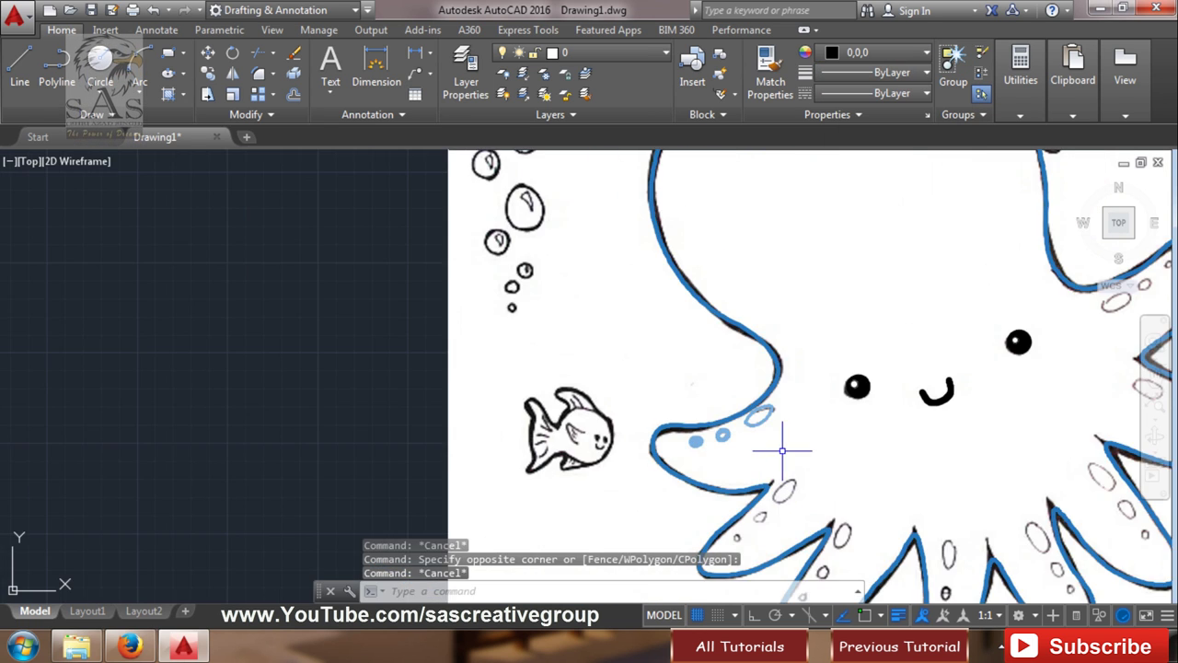
middle_click_drag(780, 452, 467, 368)
left_click(552, 339)
left_click(439, 368)
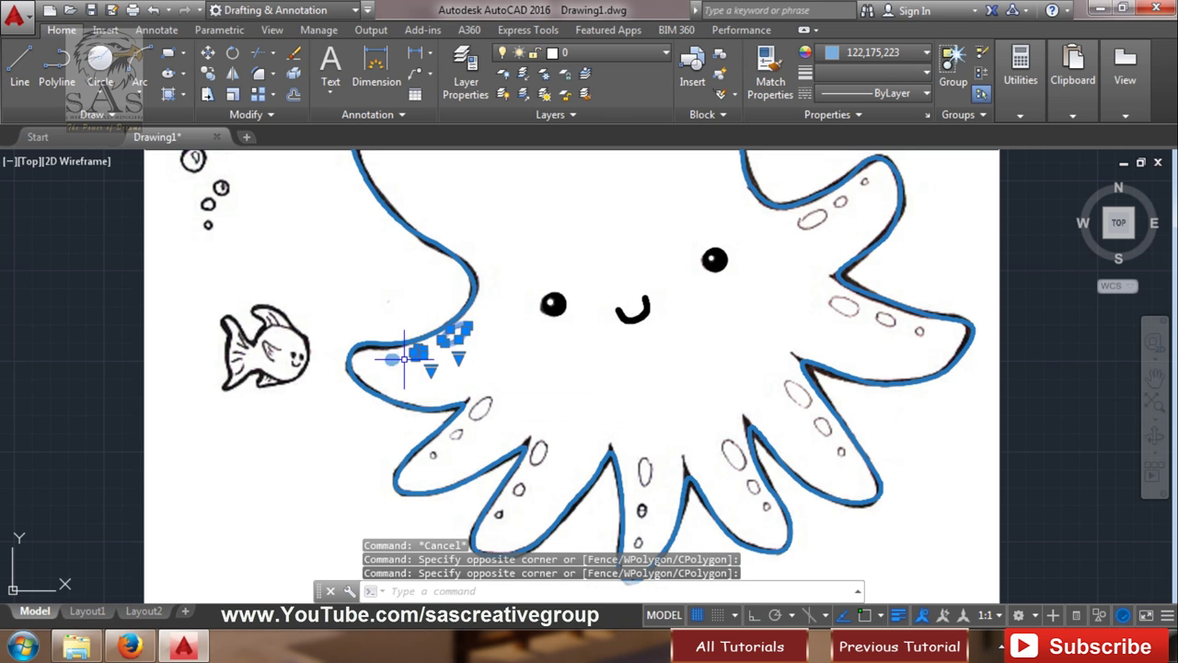
left_click(208, 74)
left_click(461, 348)
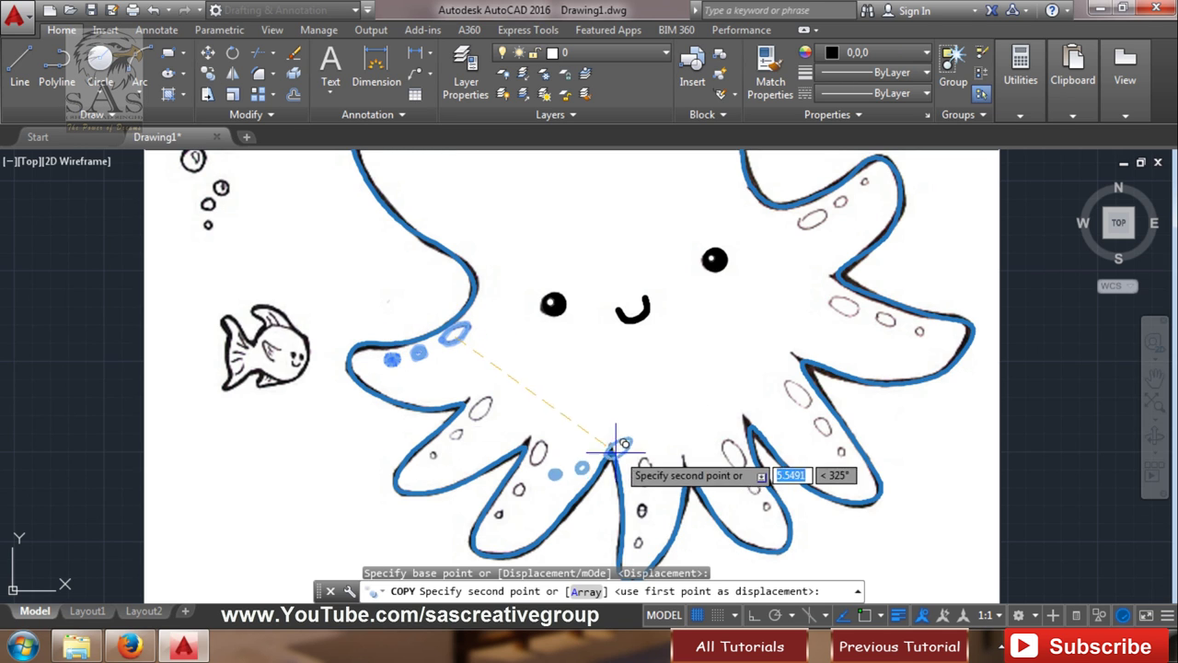
left_click(507, 440)
left_click(567, 485)
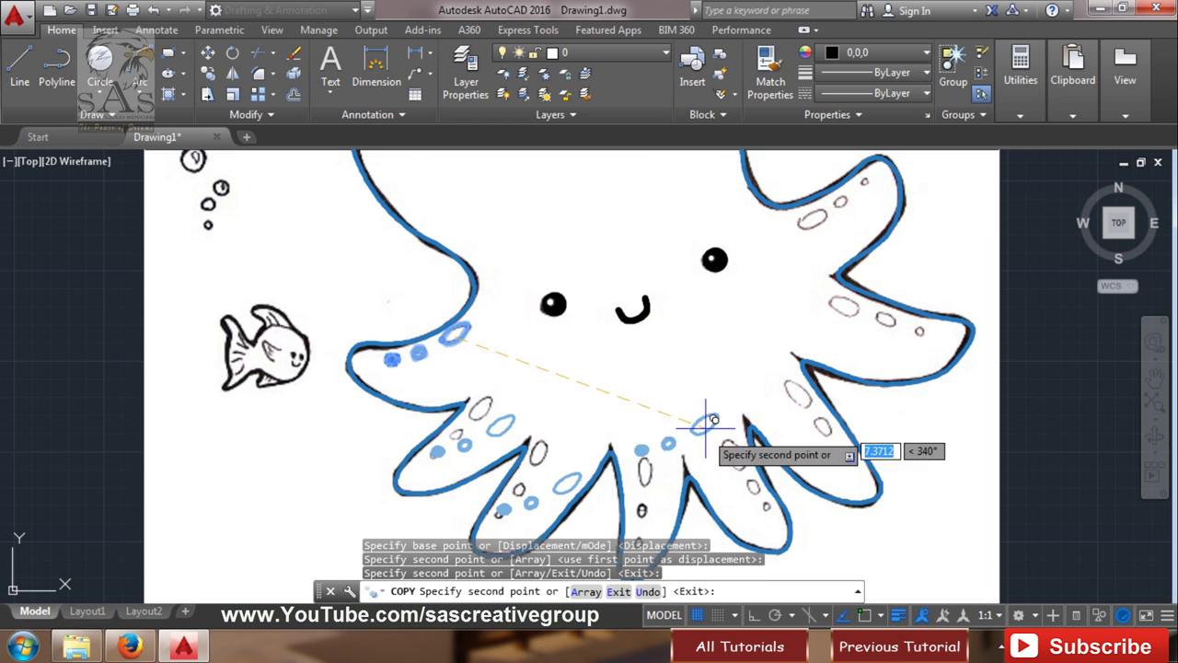
key("Escape")
- Give the copied small spots a 0.30 mm lineweight
left_click(578, 385)
key("Escape")
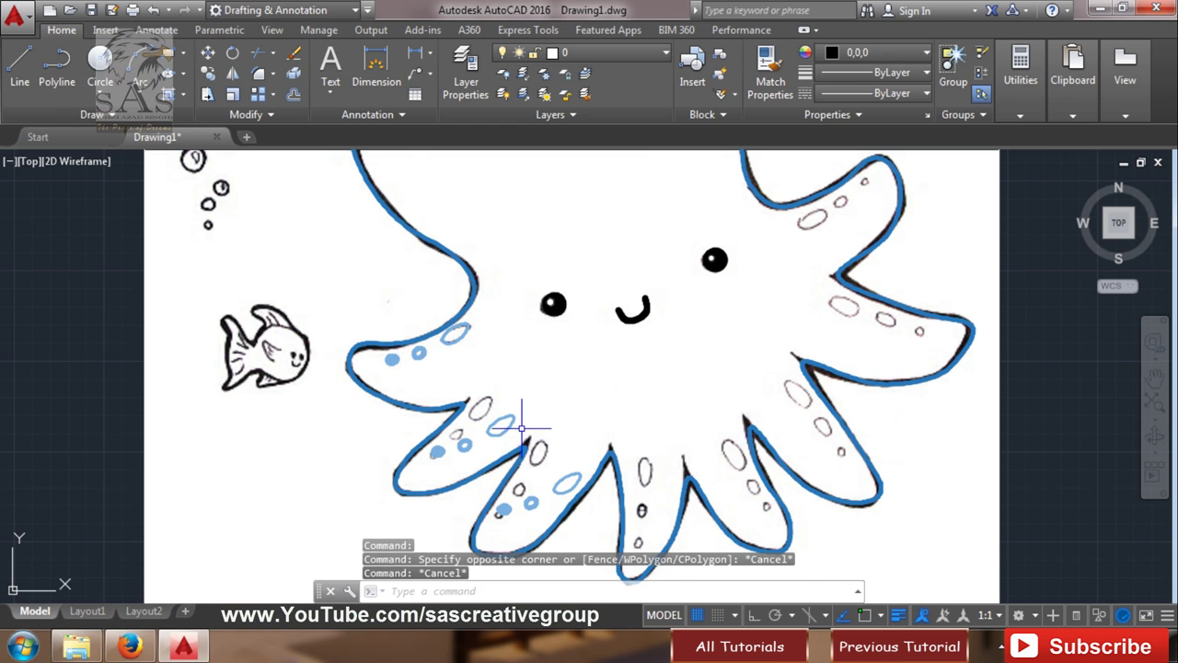
left_click(456, 402)
left_click(874, 72)
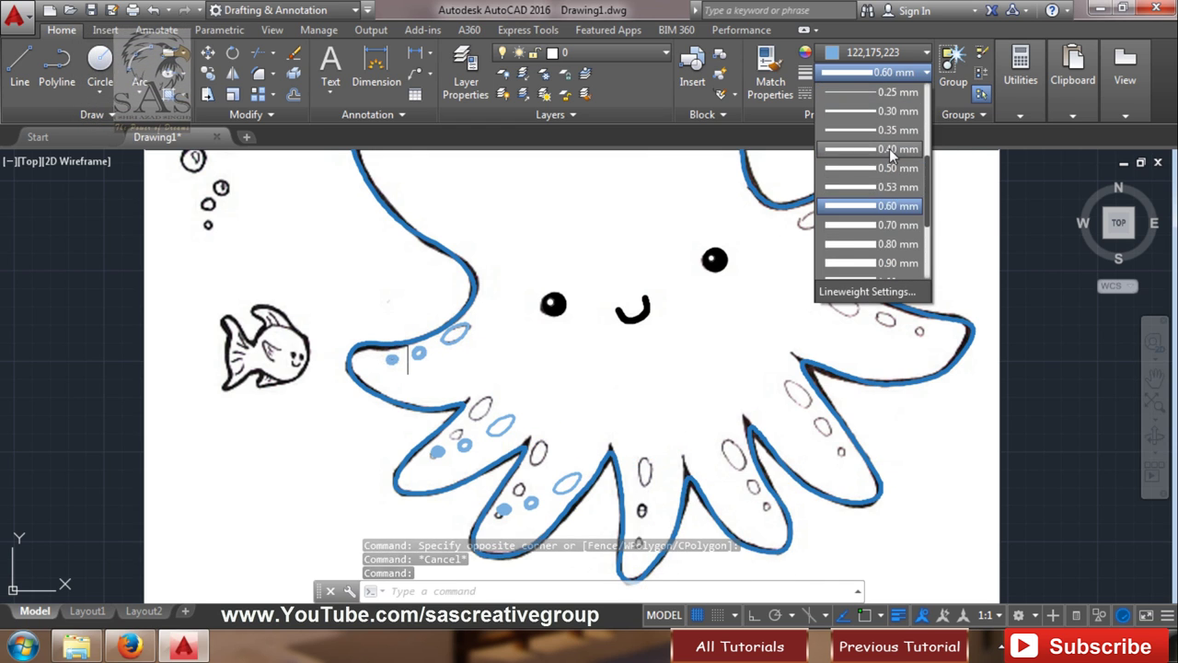
key("Escape")
left_click(661, 405)
left_click(395, 360)
left_click(874, 72)
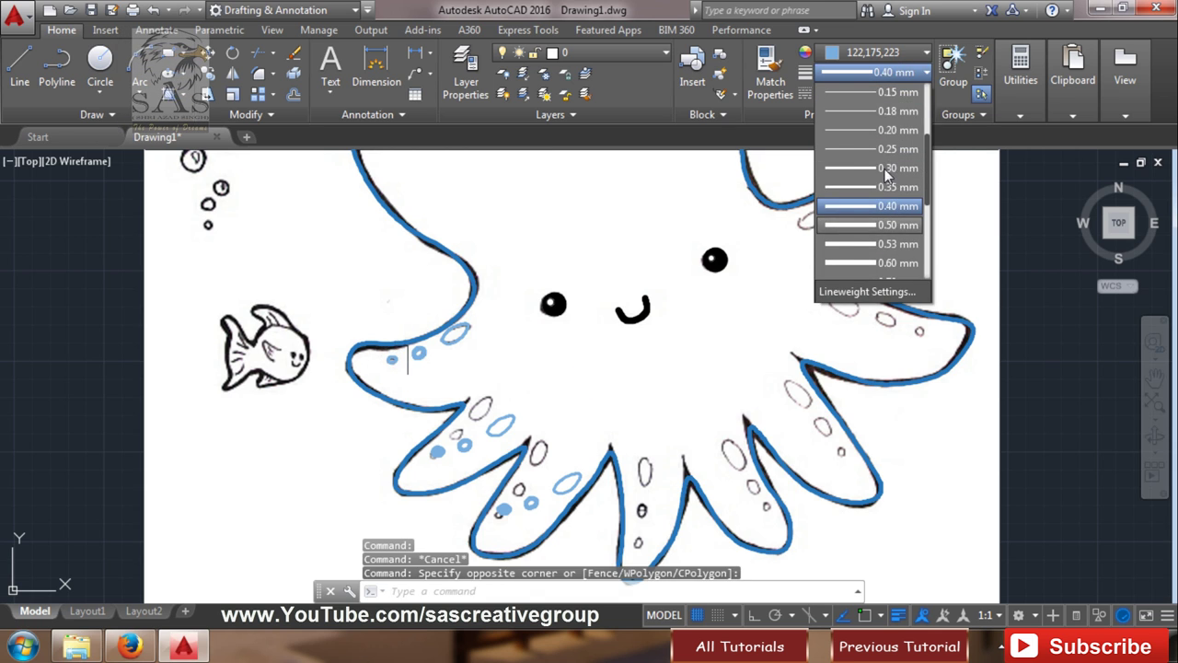
left_click(874, 148)
key("Escape")
left_click(421, 436)
left_click(456, 465)
left_click(874, 72)
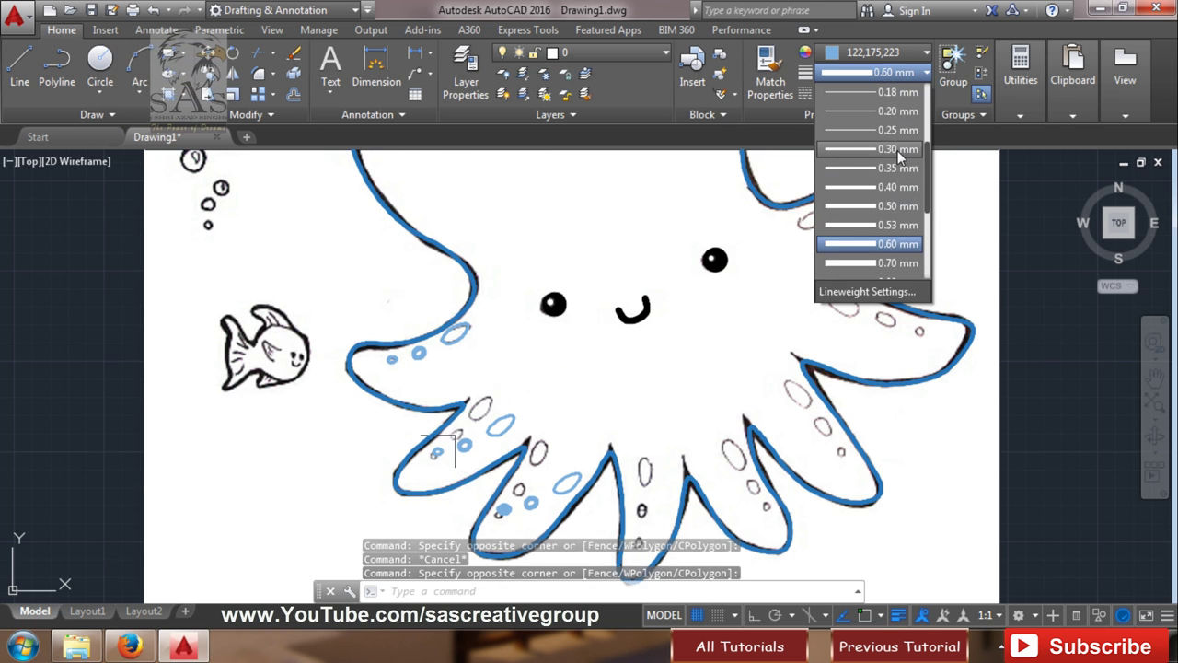
left_click(874, 148)
key("Escape")
- Move the first small tentacle spots onto their reference spots
left_click(740, 392)
left_click(482, 455)
type("m")
key("Return")
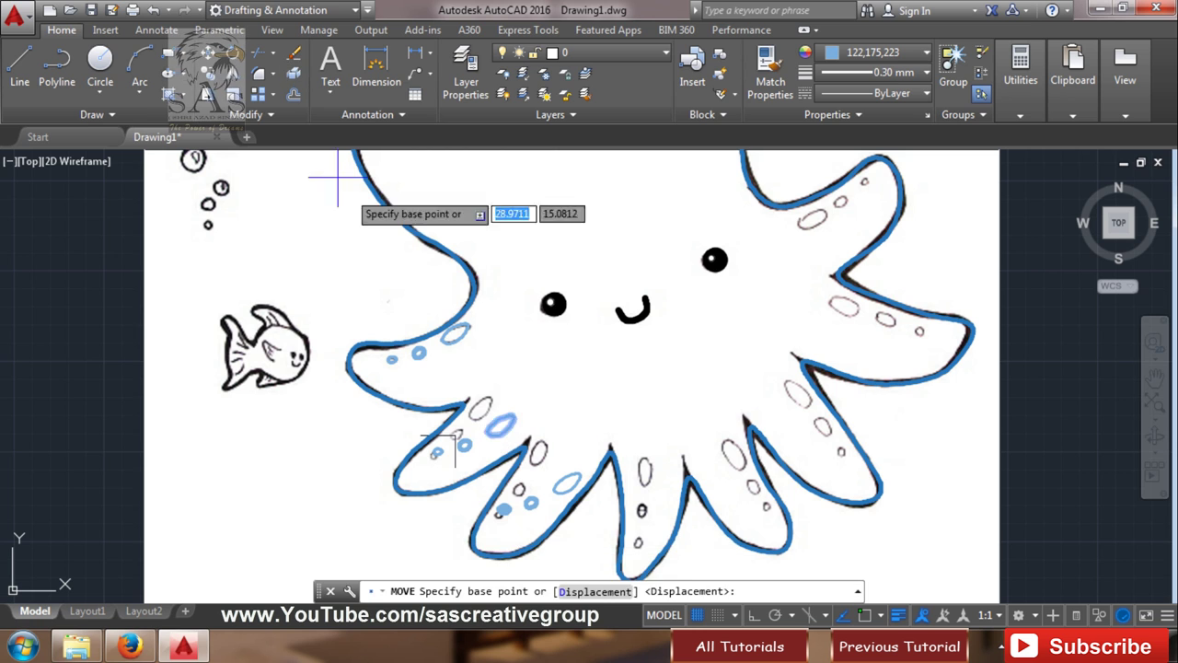
left_click(486, 405)
key("Escape")
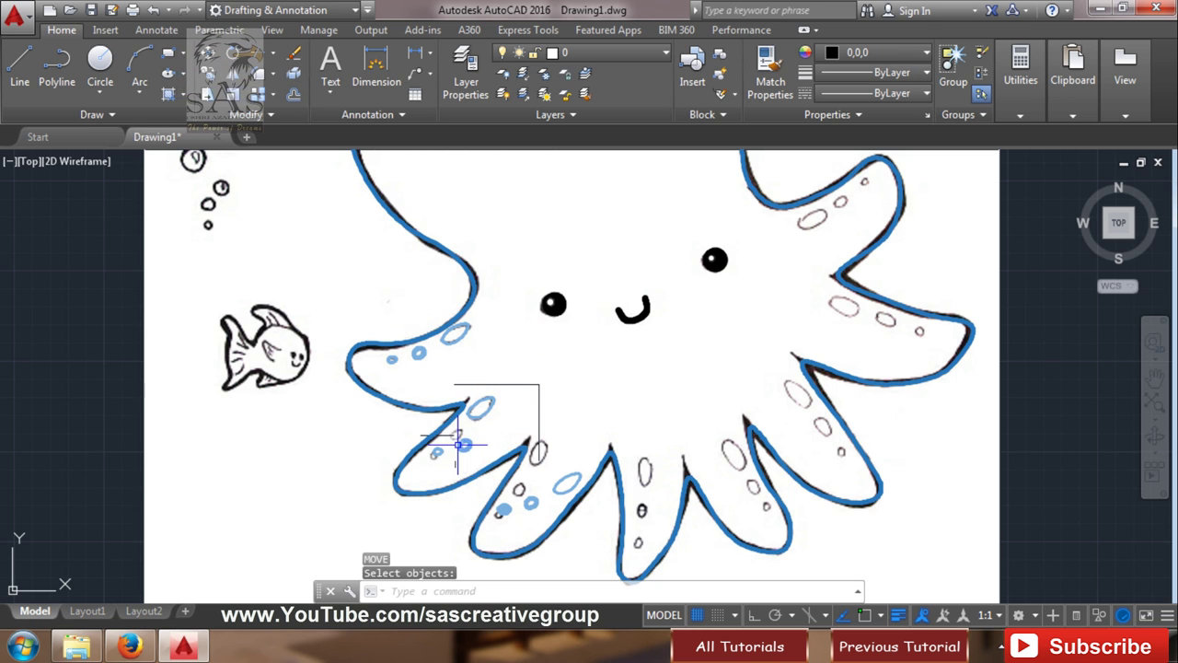
right_click(480, 177)
left_click(539, 188)
left_click(463, 447)
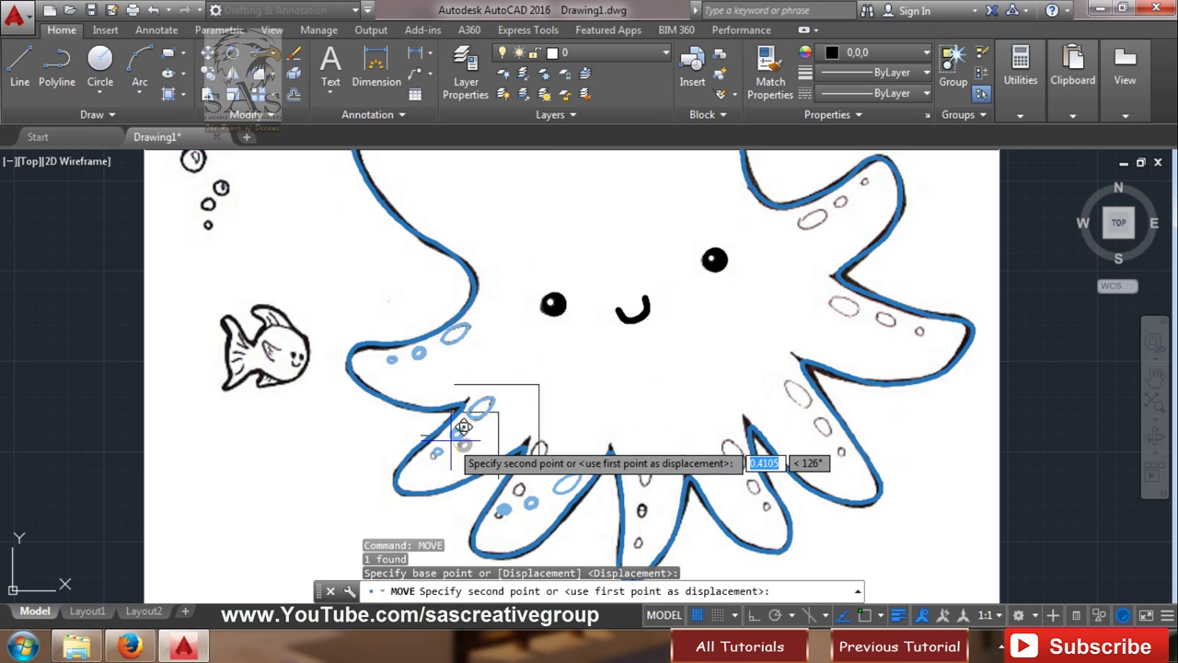
left_click(460, 470)
type("m")
key("Return")
left_click(432, 466)
key("Return")
left_click(433, 467)
- Move the remaining small spots so each sits over its reference spot
left_click(520, 487)
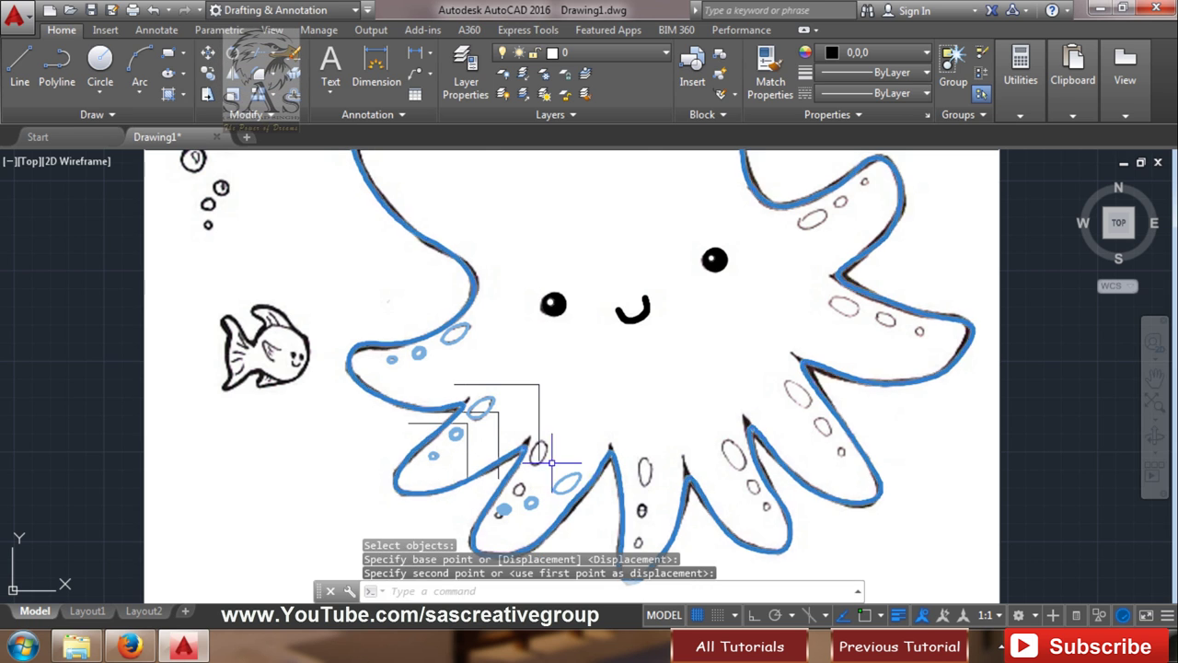
key("Return")
left_click(563, 480)
key("Return")
left_click(563, 481)
left_click(541, 451)
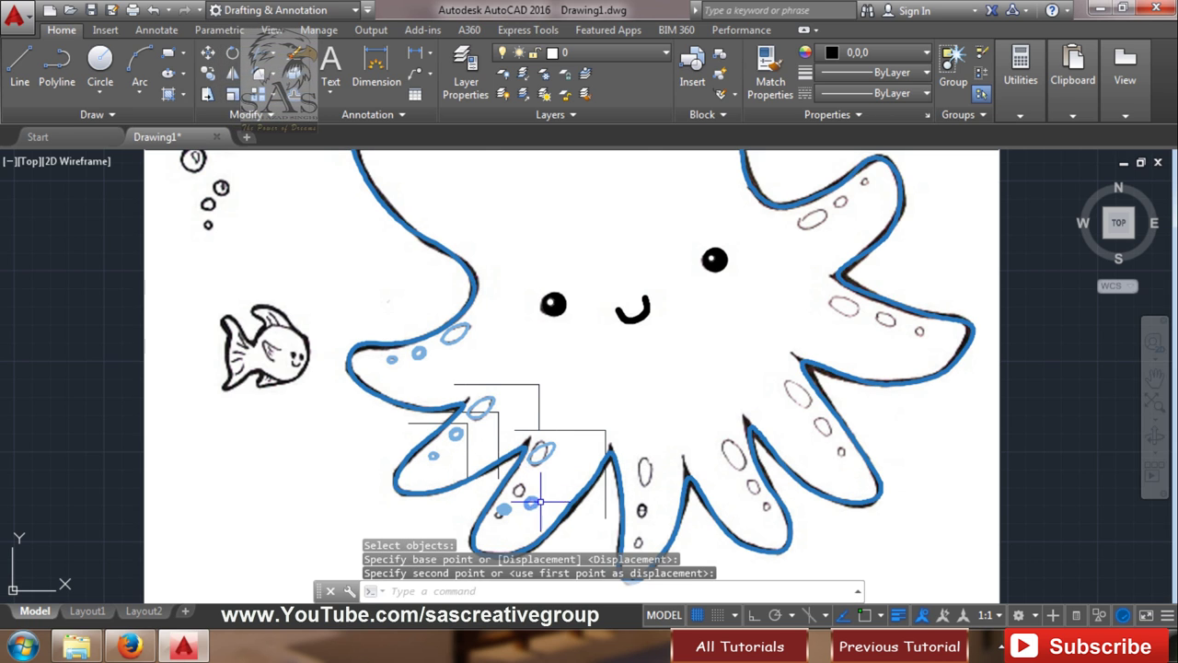
key("Return")
left_click(530, 502)
key("Return")
left_click(520, 487)
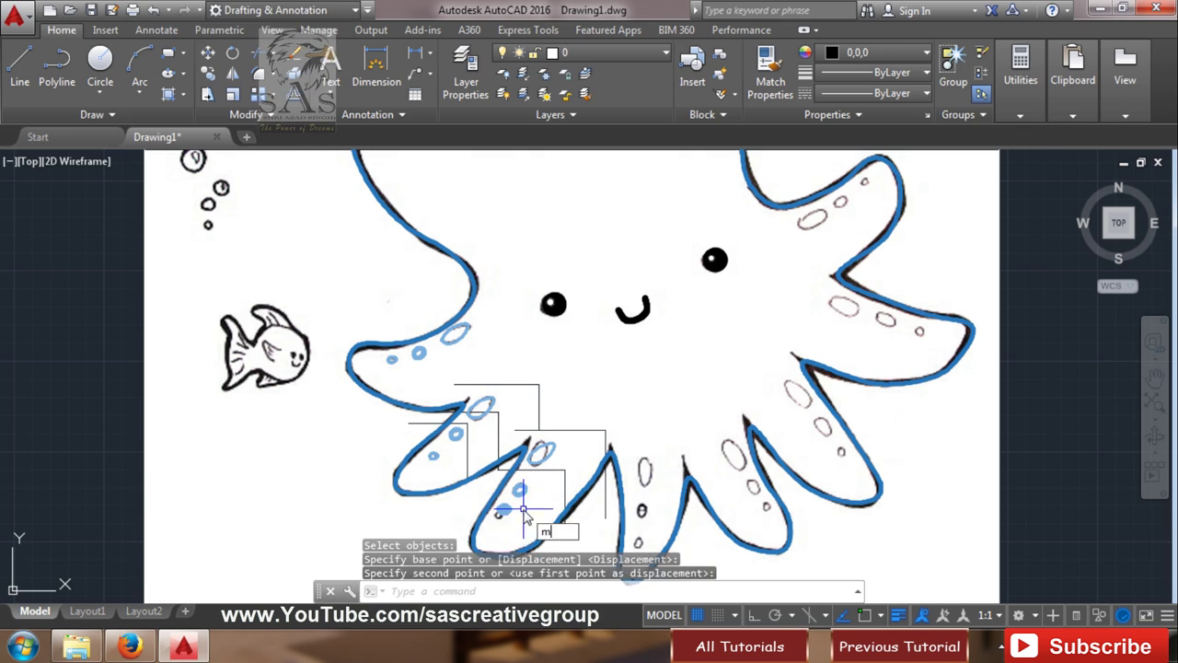
left_click(517, 490)
key("Return")
left_click(506, 506)
key("Return")
left_click(509, 503)
left_click(509, 504)
- Try copying, then rotating, a small spot on the left tentacle, cancelling both
scroll(568, 469, "up", 2)
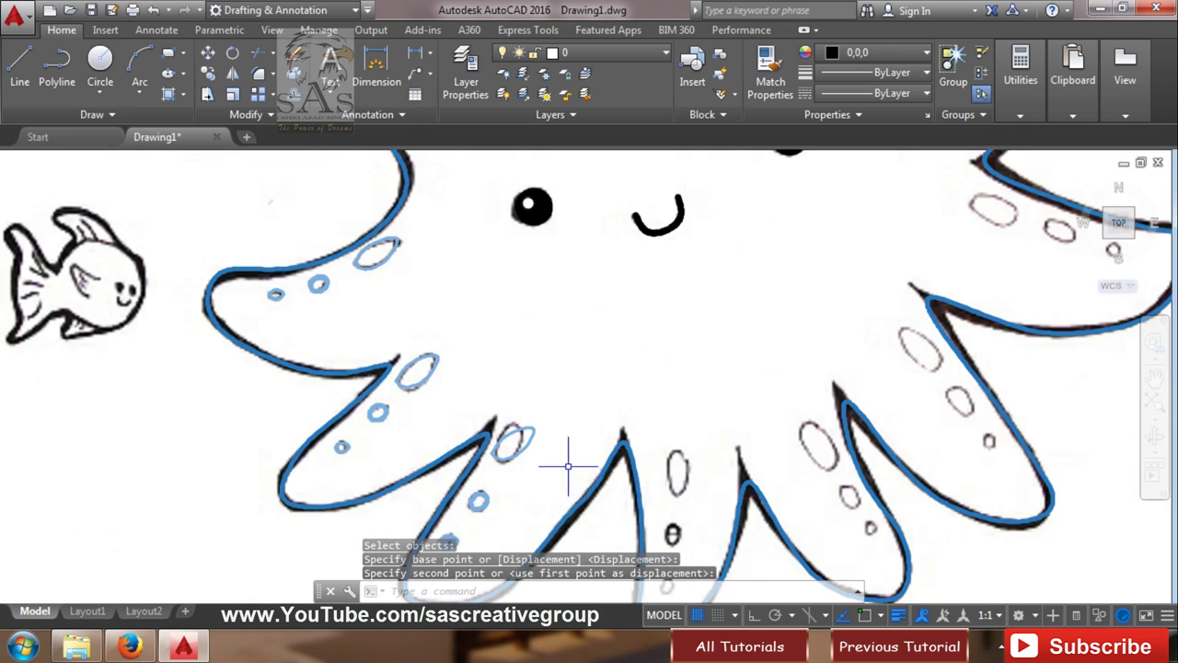
scroll(568, 468, "down", 4)
scroll(302, 452, "up", 3)
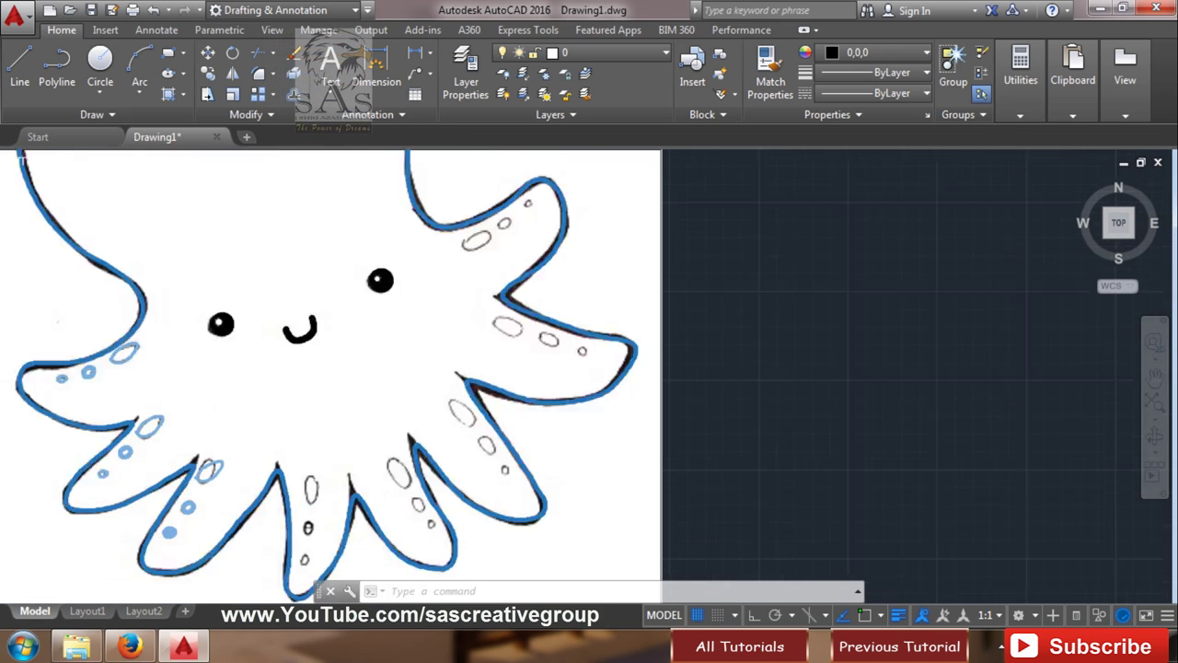
scroll(276, 441, "up", 3)
left_click(231, 442)
left_click(152, 506)
left_click(209, 81)
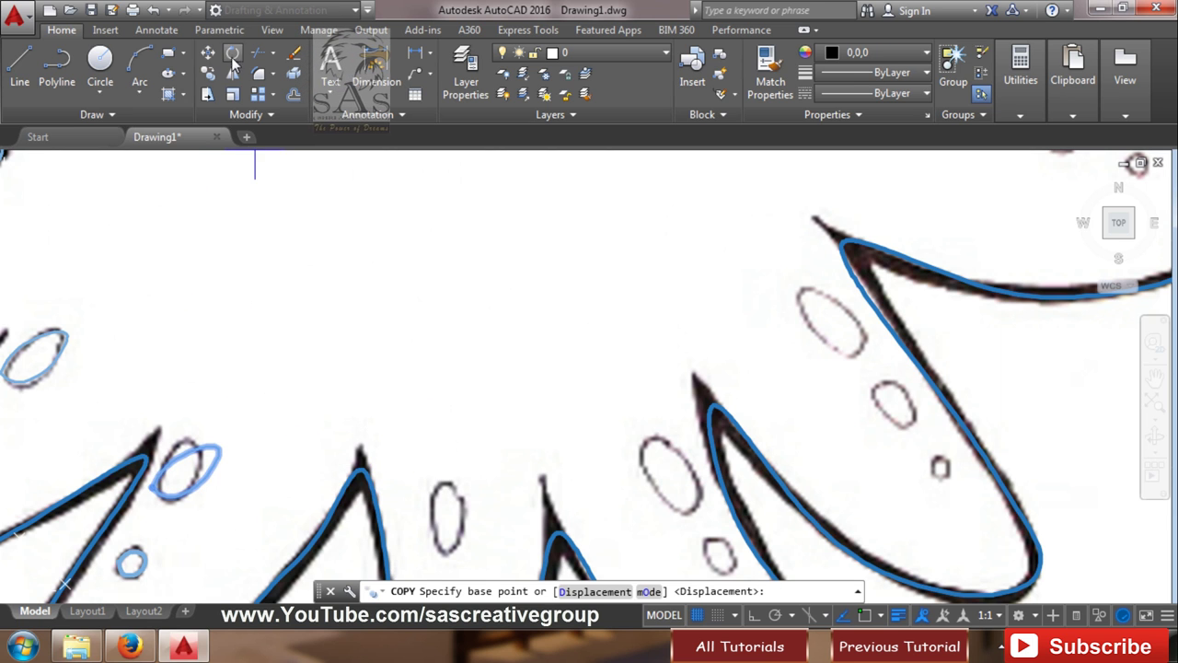
key("Escape")
left_click(233, 52)
left_click(213, 455)
key("Return")
left_click(194, 479)
key("Escape")
scroll(342, 420, "down", 5)
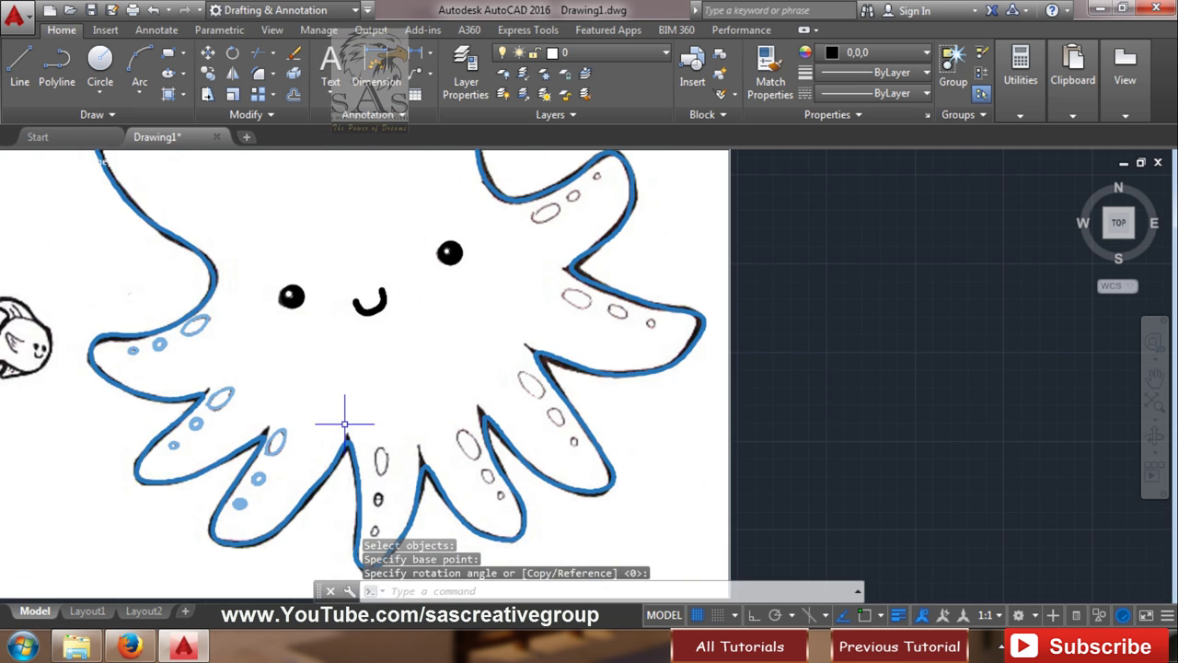
scroll(276, 473, "up", 1)
scroll(346, 424, "up", 1)
- Start a copy of a spot and end it without placing a copy
left_click(208, 74)
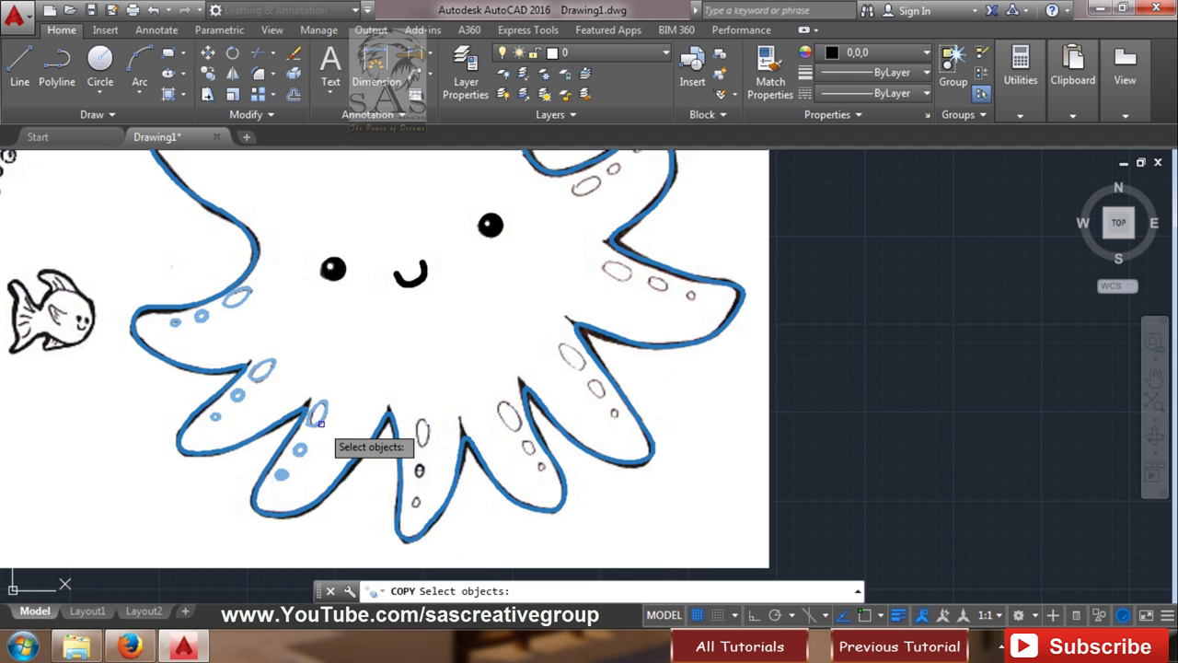
left_click(316, 414)
key("Return")
left_click(325, 421)
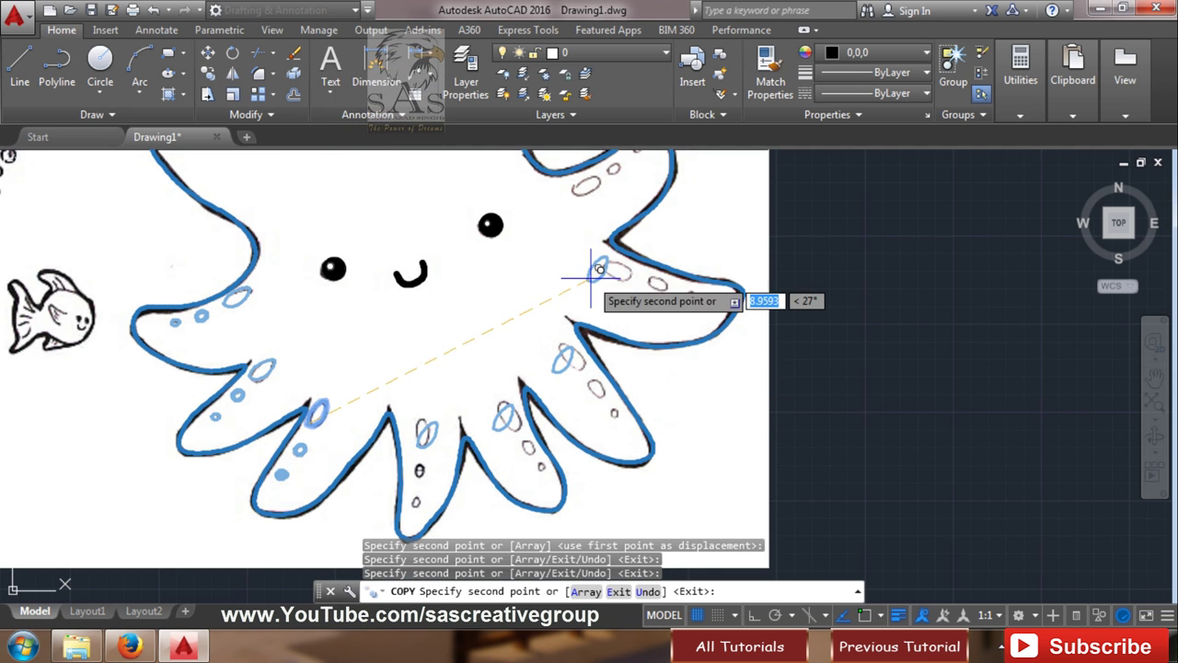
scroll(552, 189, "down", 5)
scroll(422, 267, "up", 3)
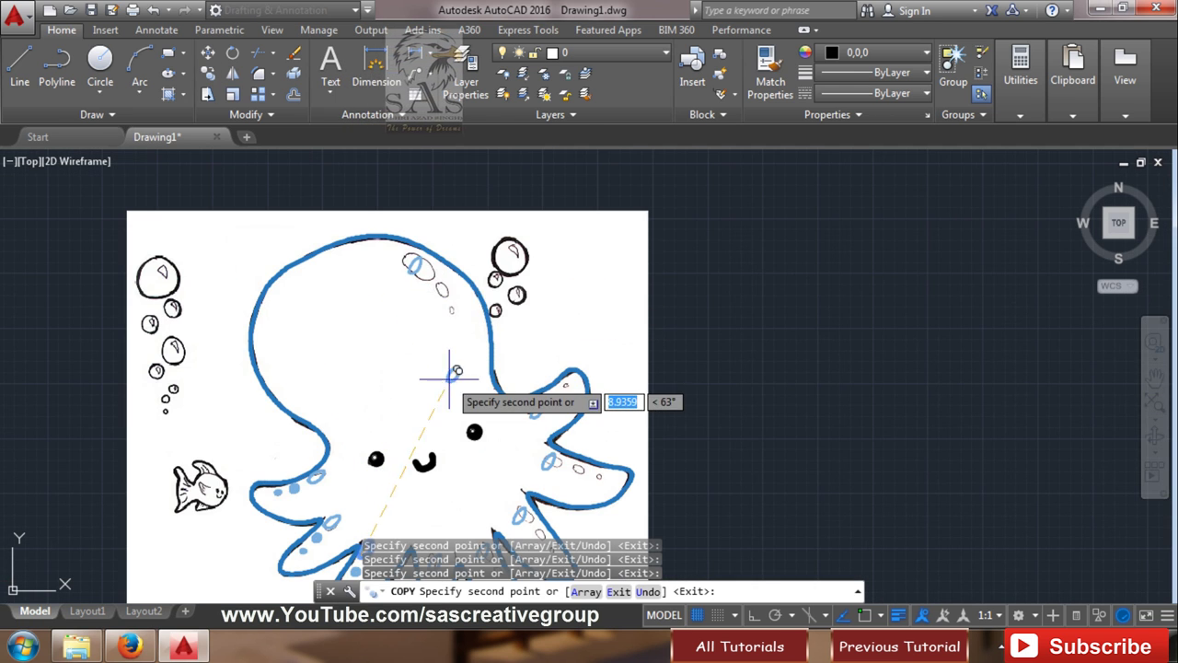
key("Return")
- Copy a spot onto the right tentacle
middle_click_drag(349, 496, 214, 371)
left_click(208, 73)
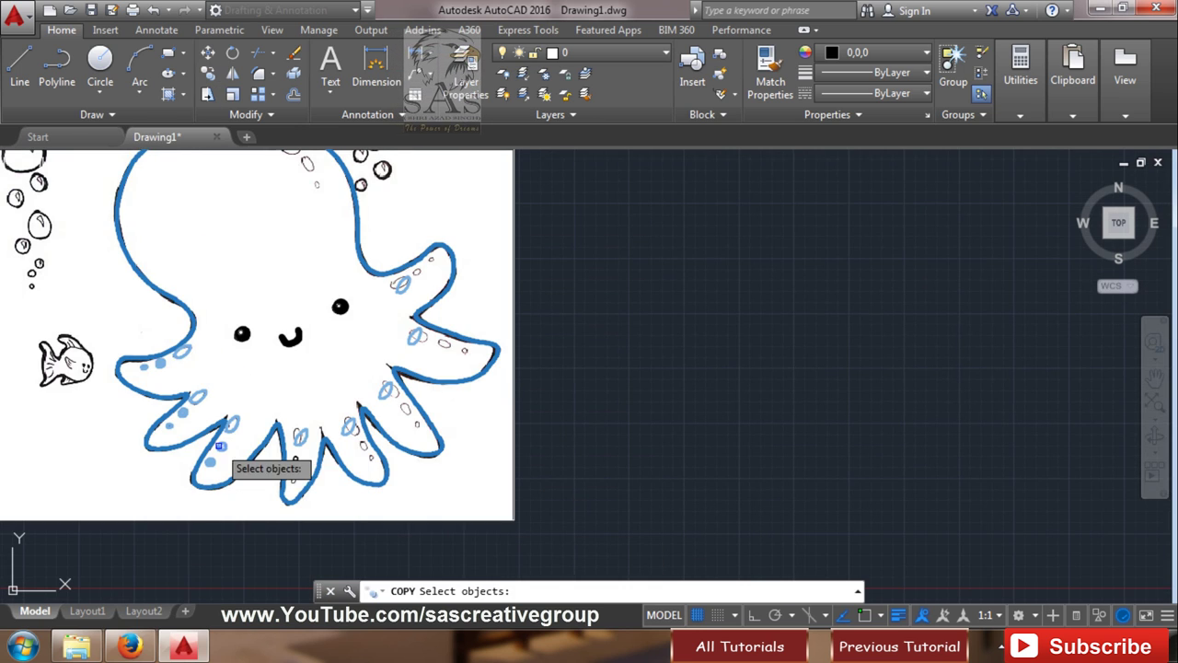
left_click(223, 445)
key("Return")
scroll(249, 446, "up", 4)
left_click(411, 467)
left_click(697, 333)
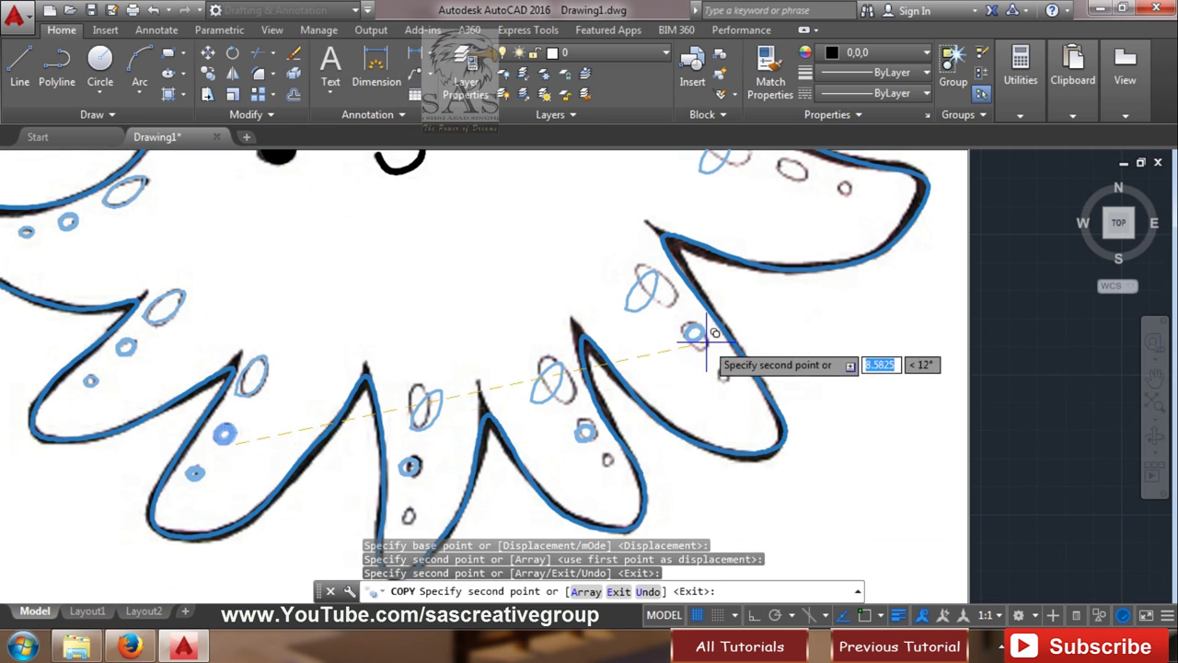
scroll(782, 169, "down", 3)
scroll(658, 308, "up", 2)
scroll(492, 247, "up", 2)
scroll(492, 246, "down", 4)
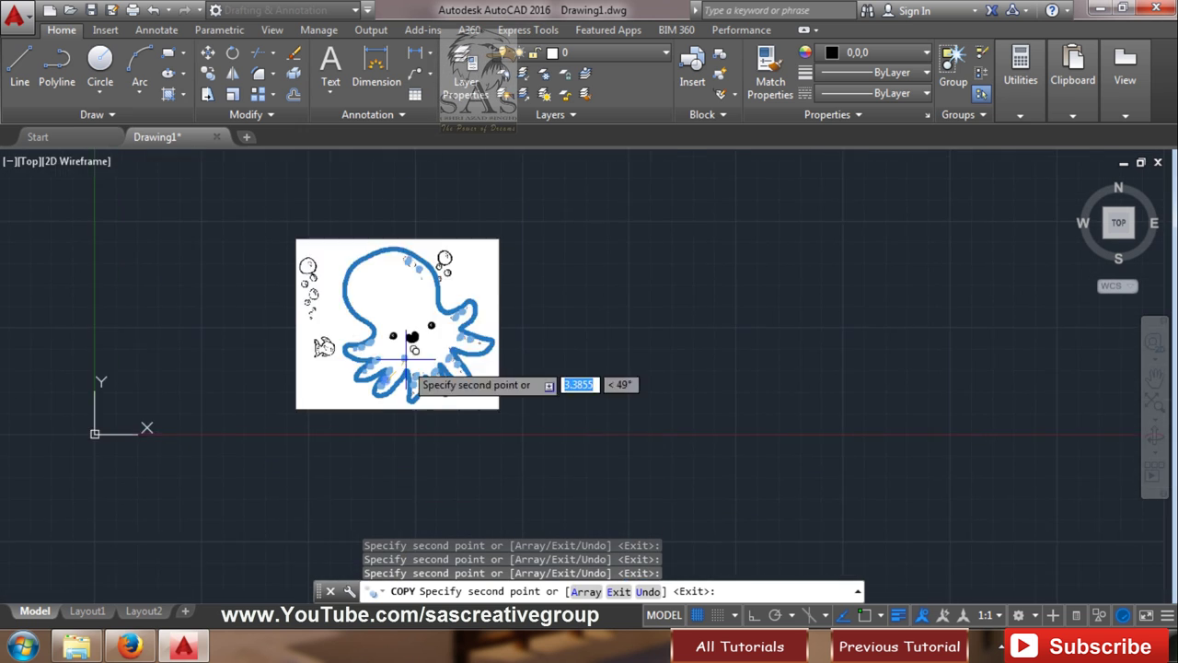
key("Escape")
scroll(301, 354, "up", 4)
- Copy another small spot onto a lower tentacle
left_click(208, 74)
left_click(302, 343)
key("Return")
left_click(299, 343)
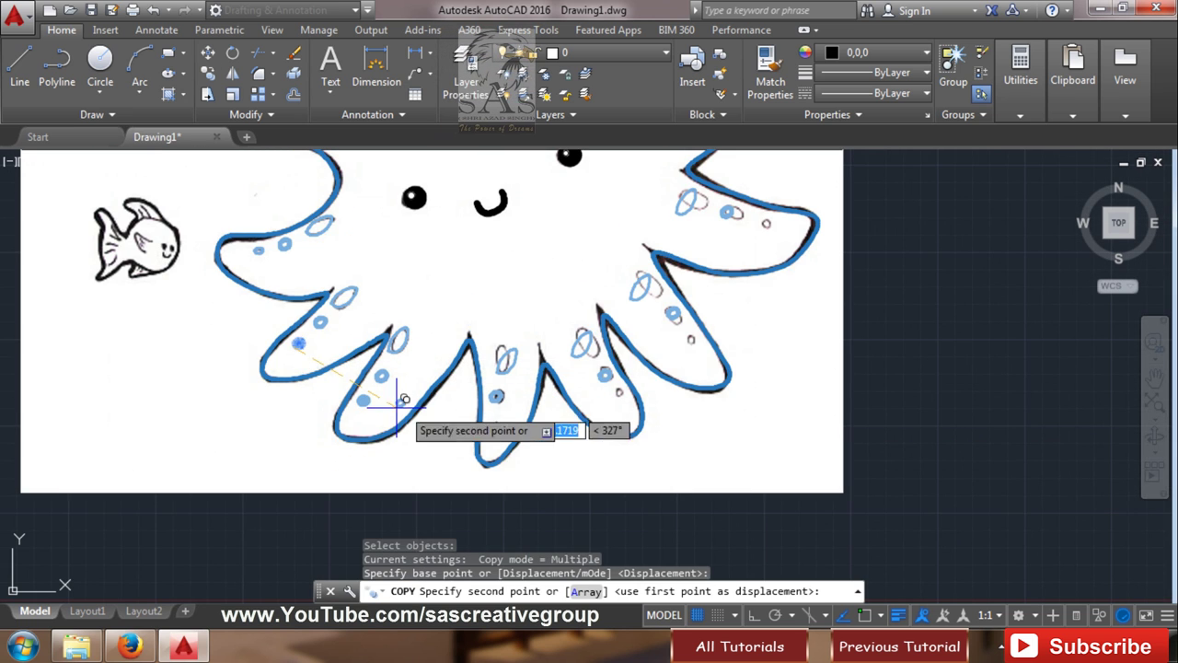
left_click(691, 343)
scroll(754, 231, "down", 2)
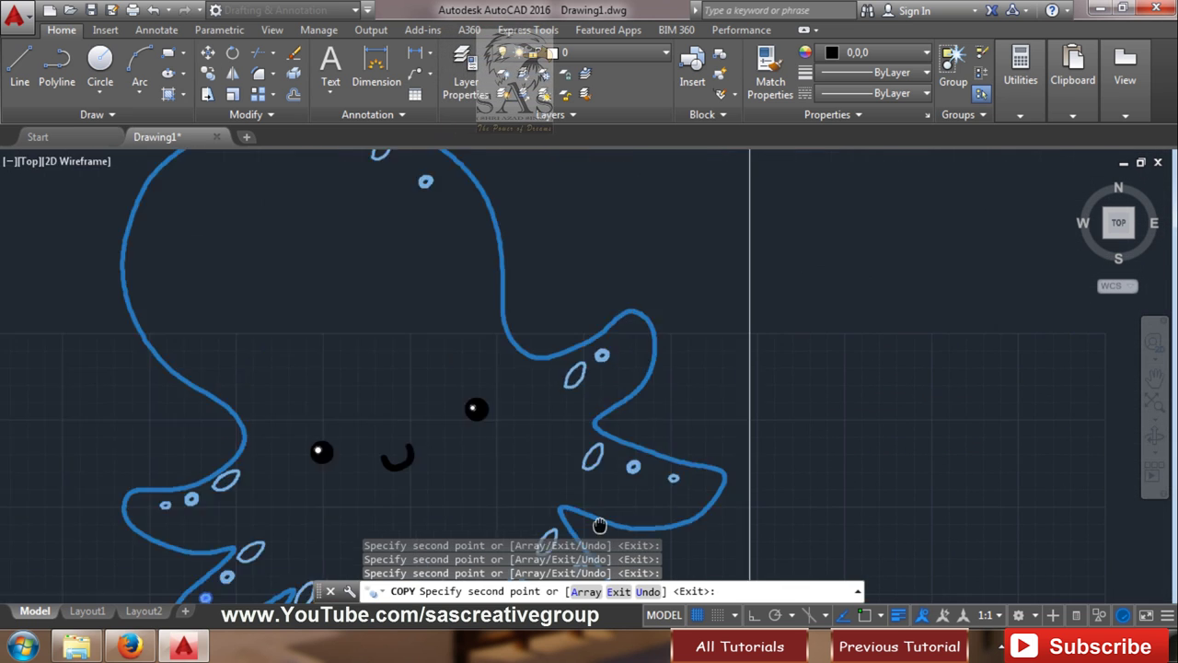
scroll(511, 327, "down", 5)
key("Escape")
scroll(511, 326, "up", 5)
- Drag the oval spot outlines' grips to match the reference spots on the tentacles
scroll(276, 368, "up", 3)
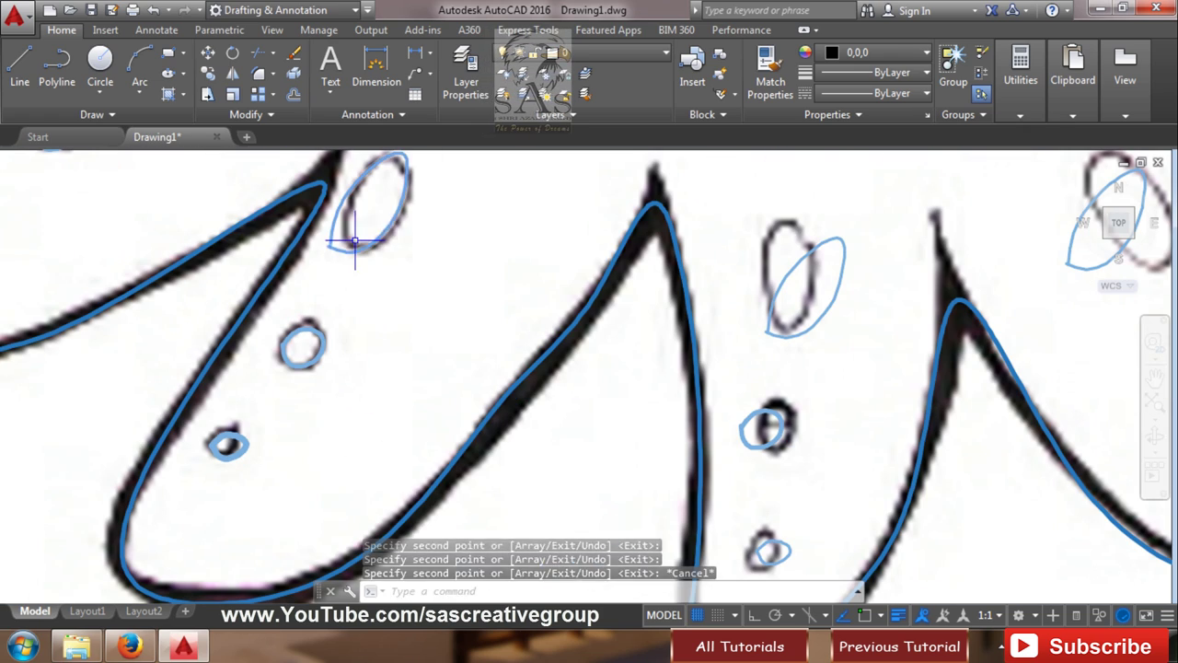
left_click(343, 230)
left_click(356, 250)
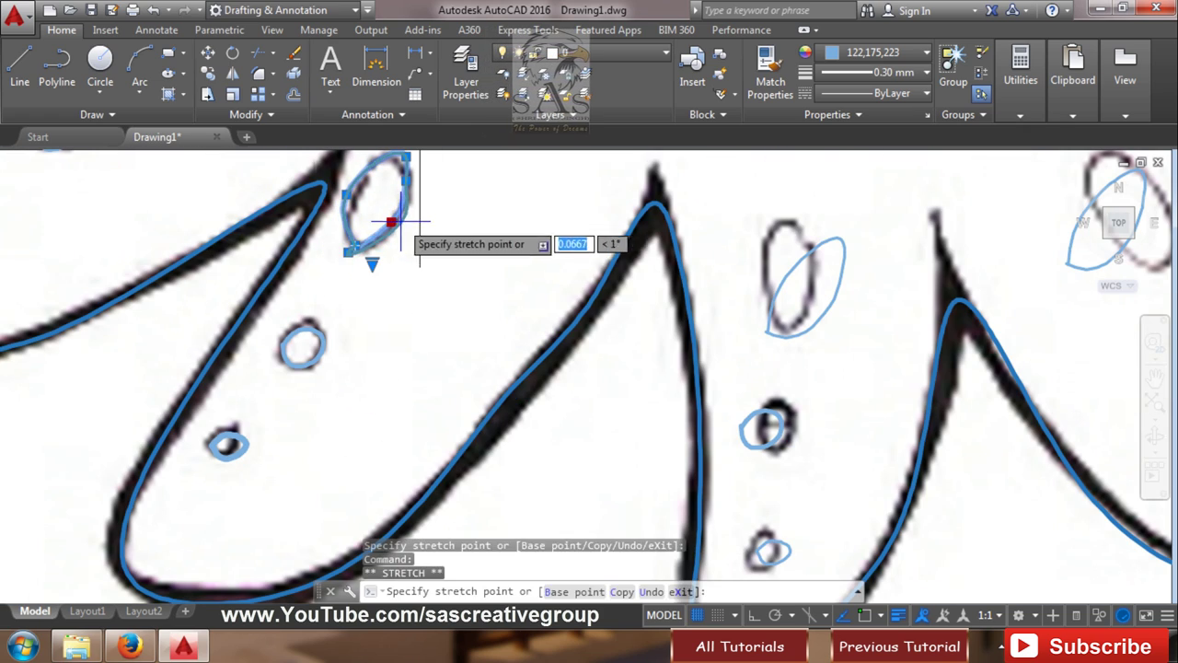
scroll(311, 314, "down", 3)
scroll(311, 313, "up", 3)
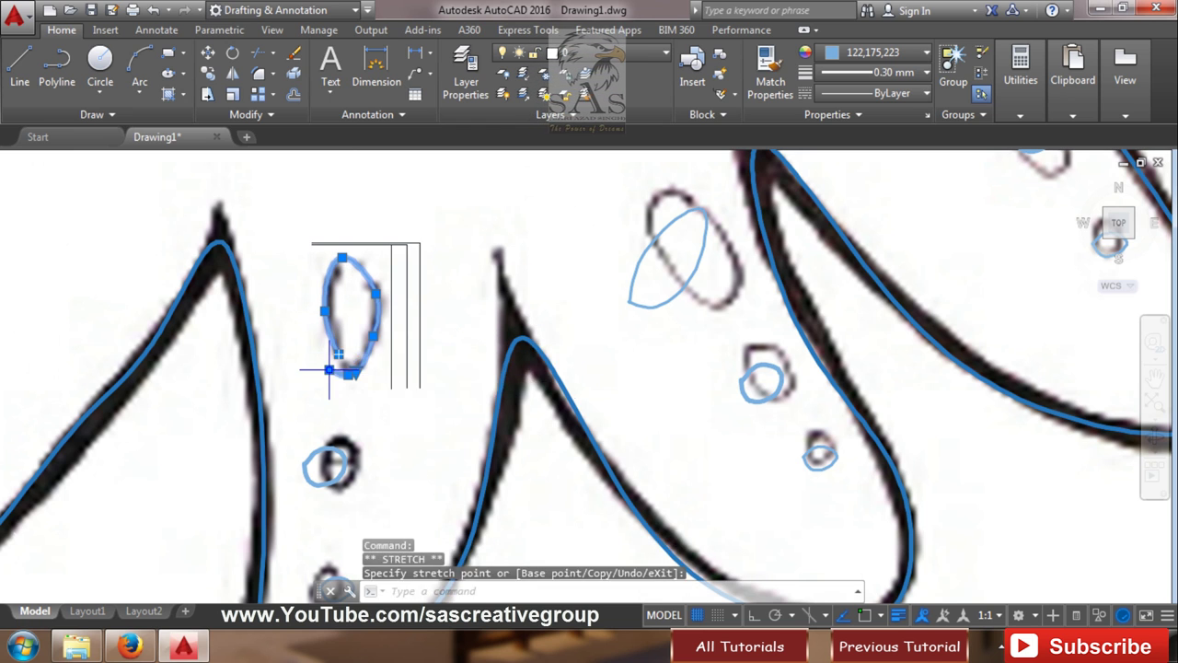
left_click(347, 448)
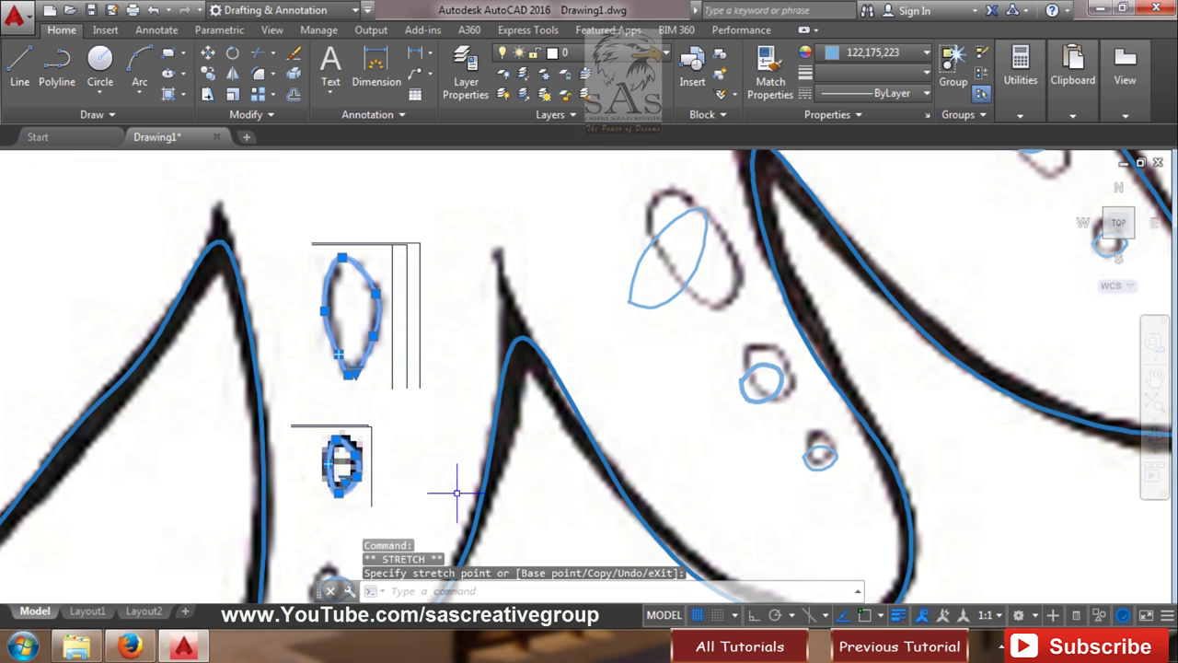
middle_click_drag(463, 481, 314, 417)
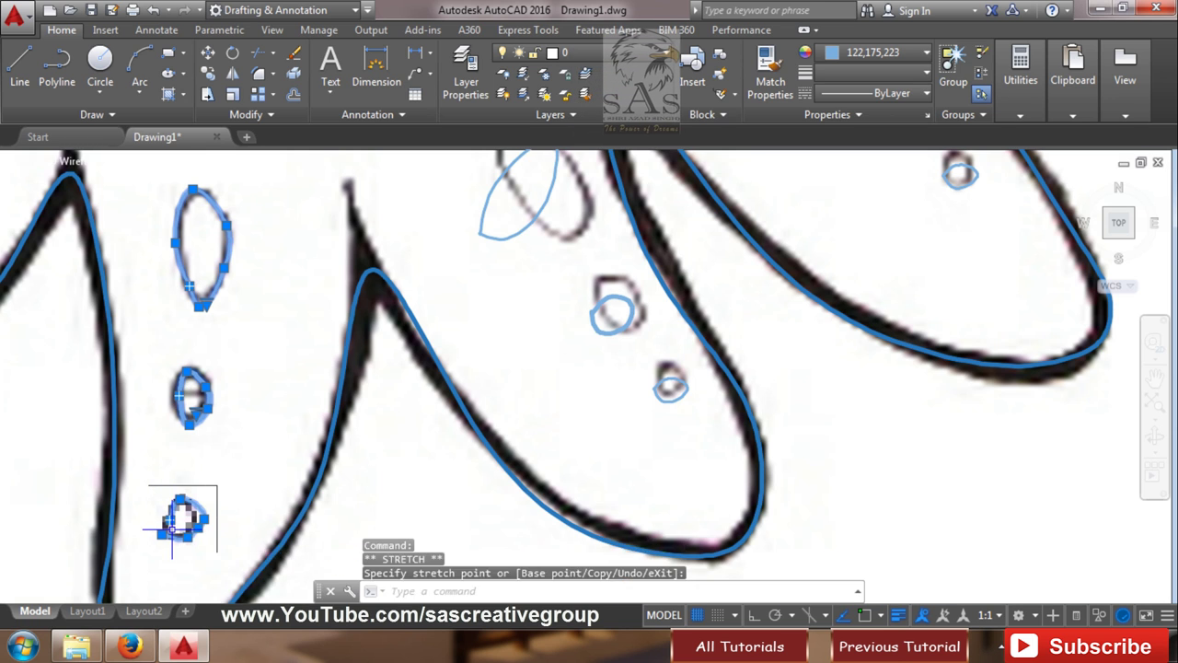
left_click(171, 526)
left_click(204, 518)
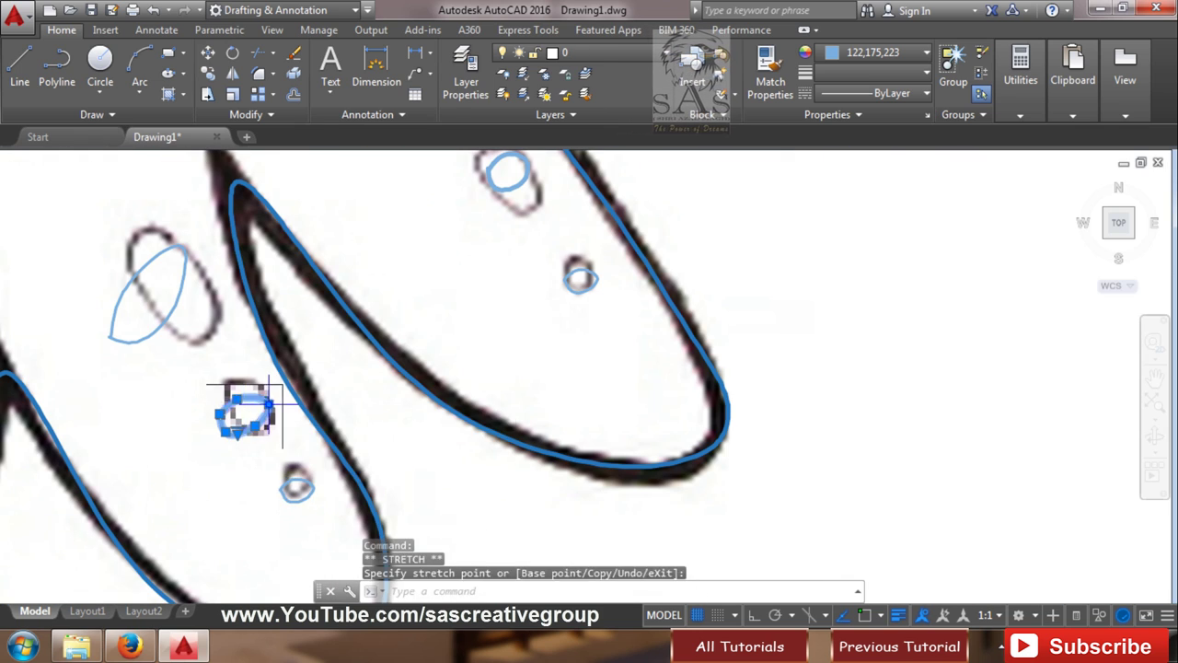
left_click(268, 402)
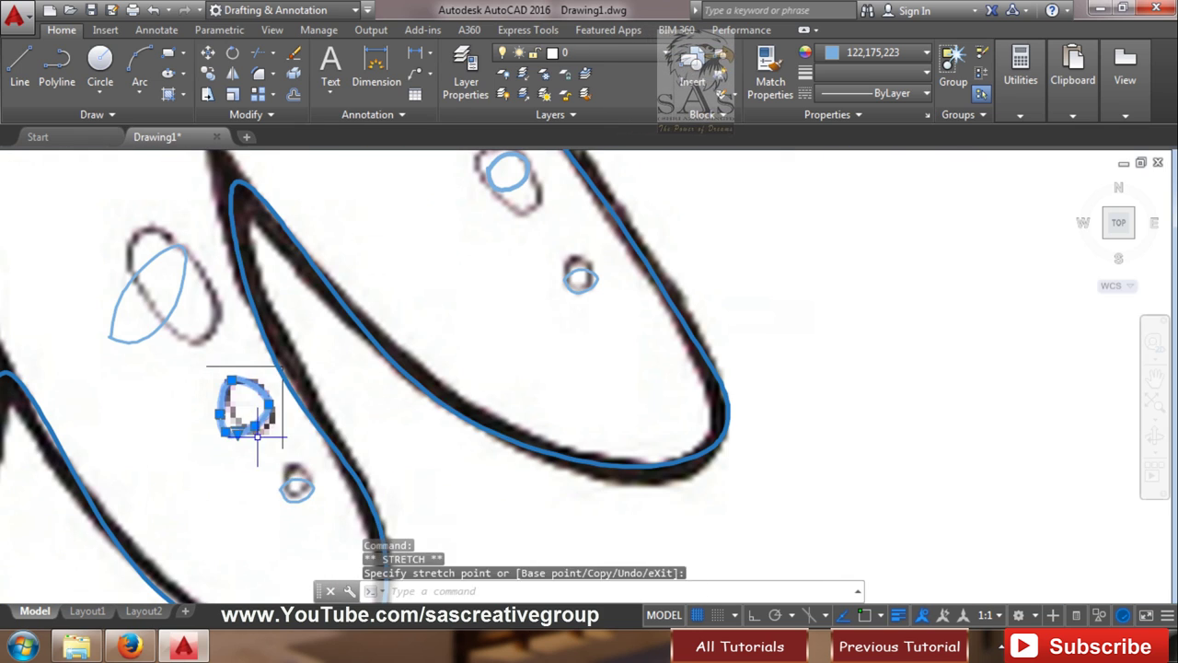
- Stretch the tilted small spot's fit points toward its reference shape
left_click_drag(273, 461, 318, 506)
left_click(294, 479)
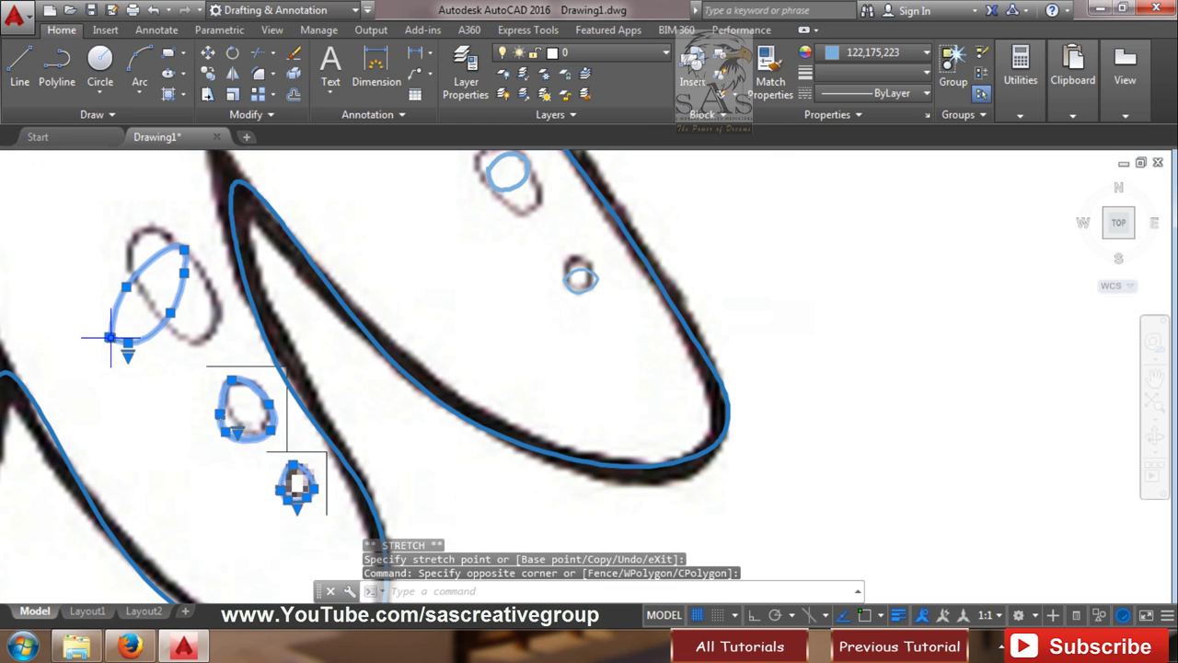
left_click(110, 337)
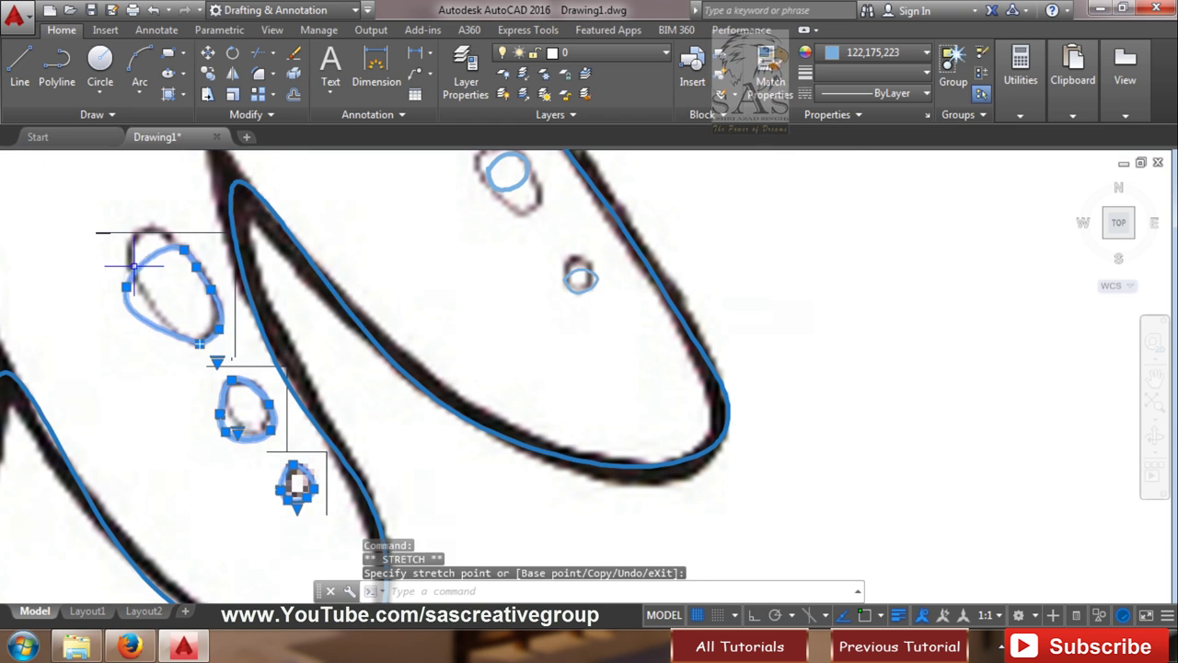
scroll(253, 312, "down", 2)
scroll(227, 328, "up", 2)
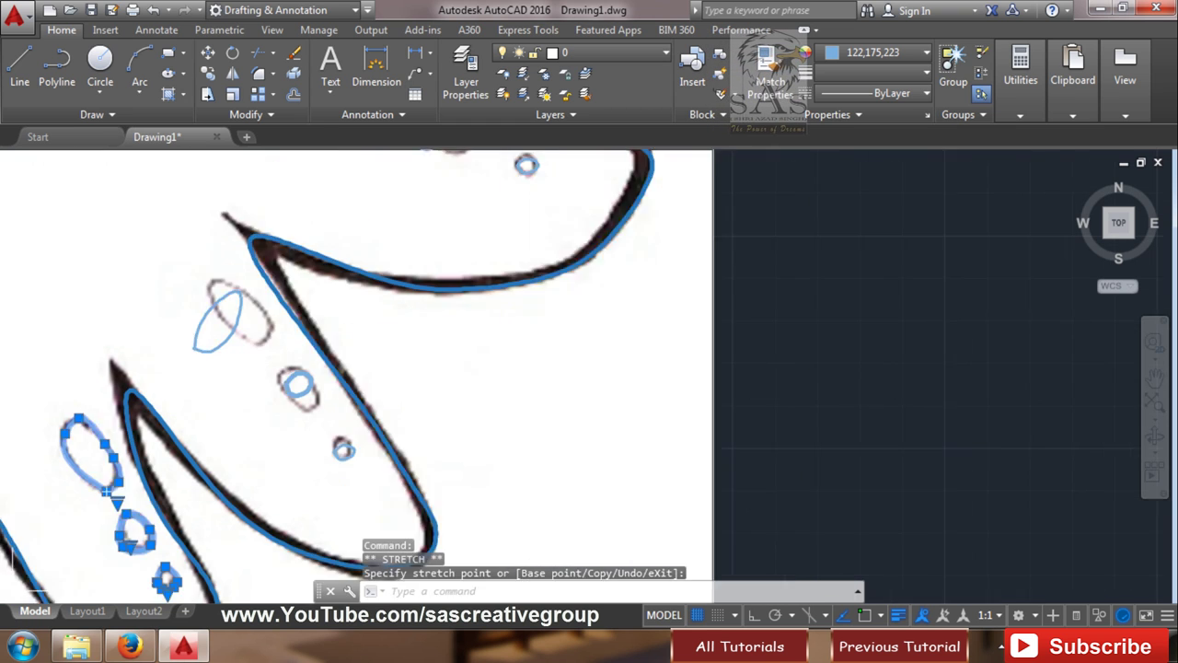
scroll(359, 350, "up", 2)
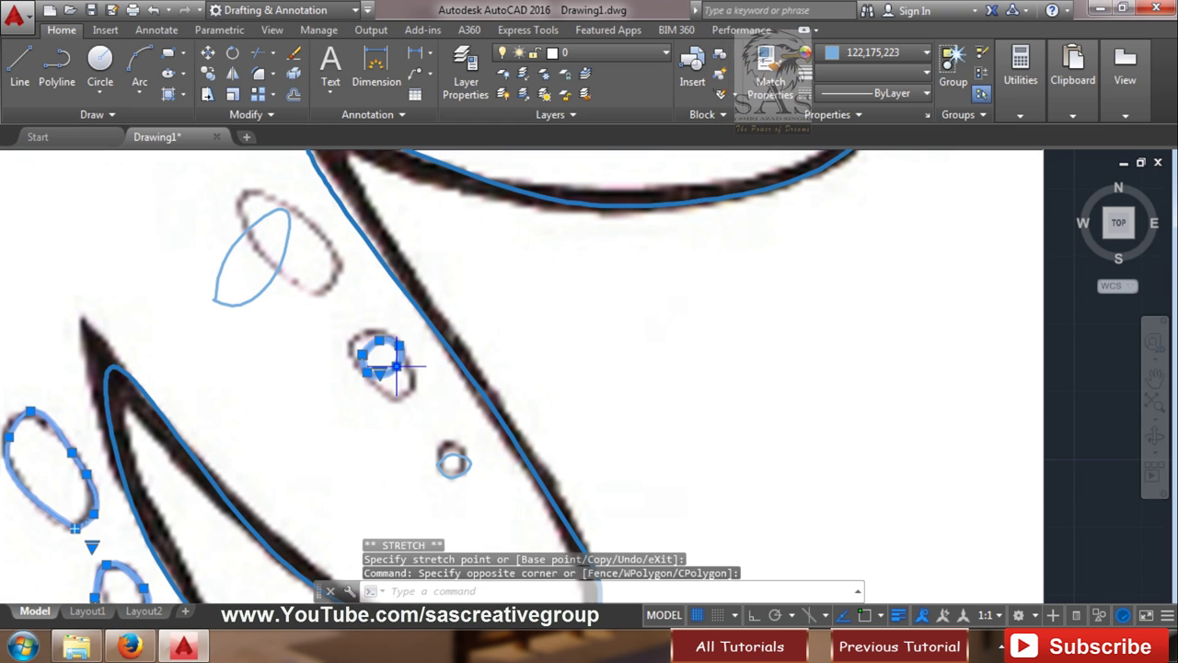
left_click(357, 337)
left_click(368, 341)
left_click(355, 359)
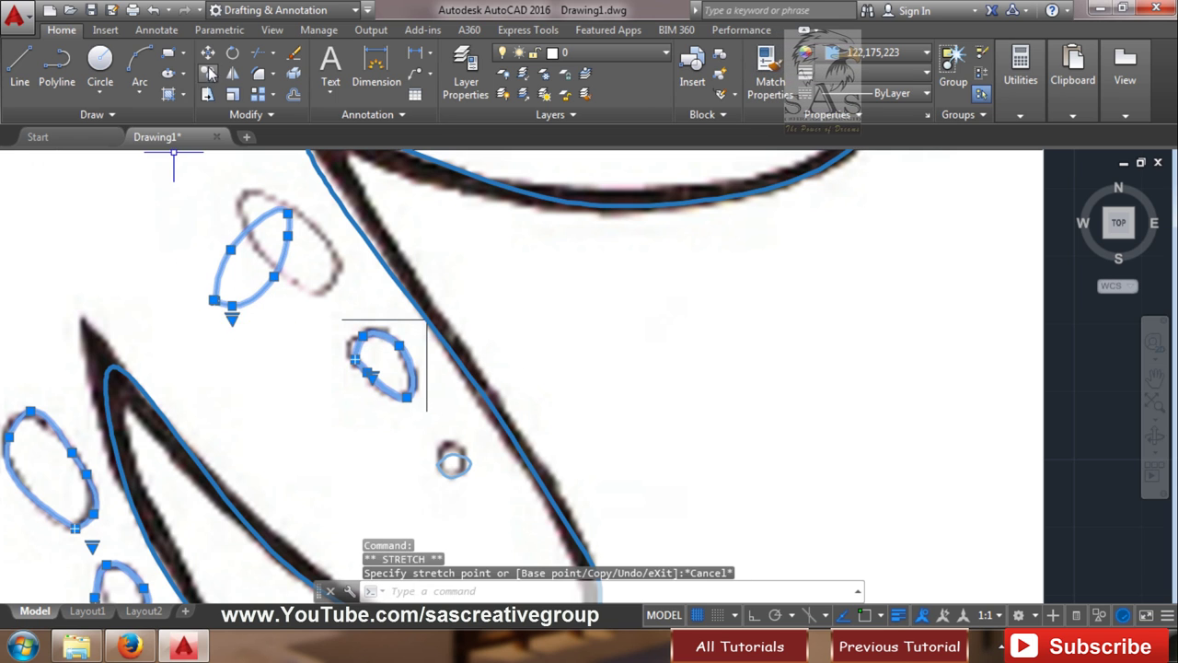
key("Escape")
key("Escape")
key("Escape")
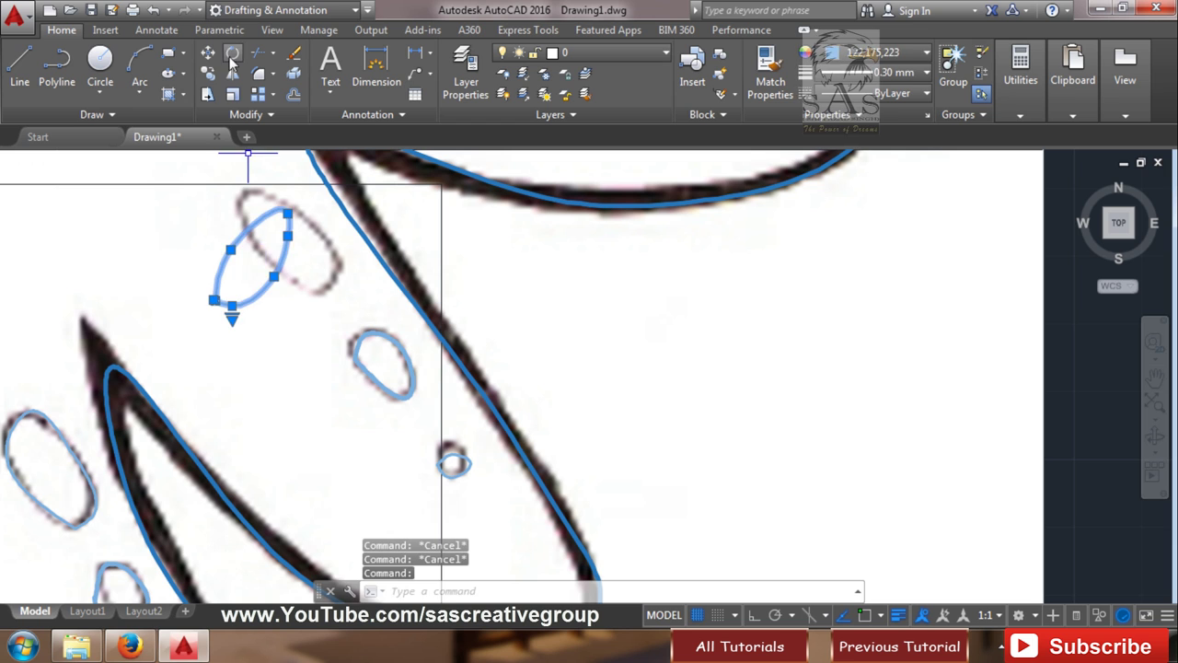
- Reposition the first light-blue spot ellipse toward its reference spot
left_click(233, 52)
left_click(287, 213)
left_click(328, 268)
key("Return")
left_click(307, 224)
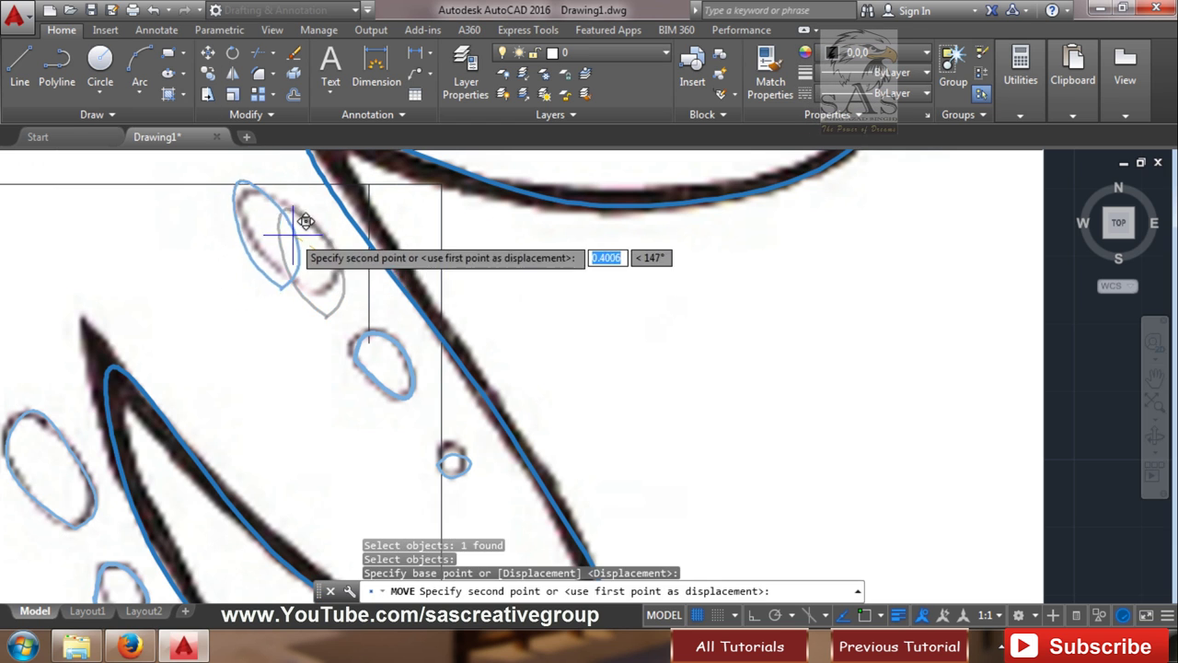
scroll(473, 303, "down", 5)
scroll(473, 303, "up", 5)
- Rotate another spot ellipse about 90 degrees and move it over its reference spot
left_click(222, 371)
key("Return")
left_click(236, 350)
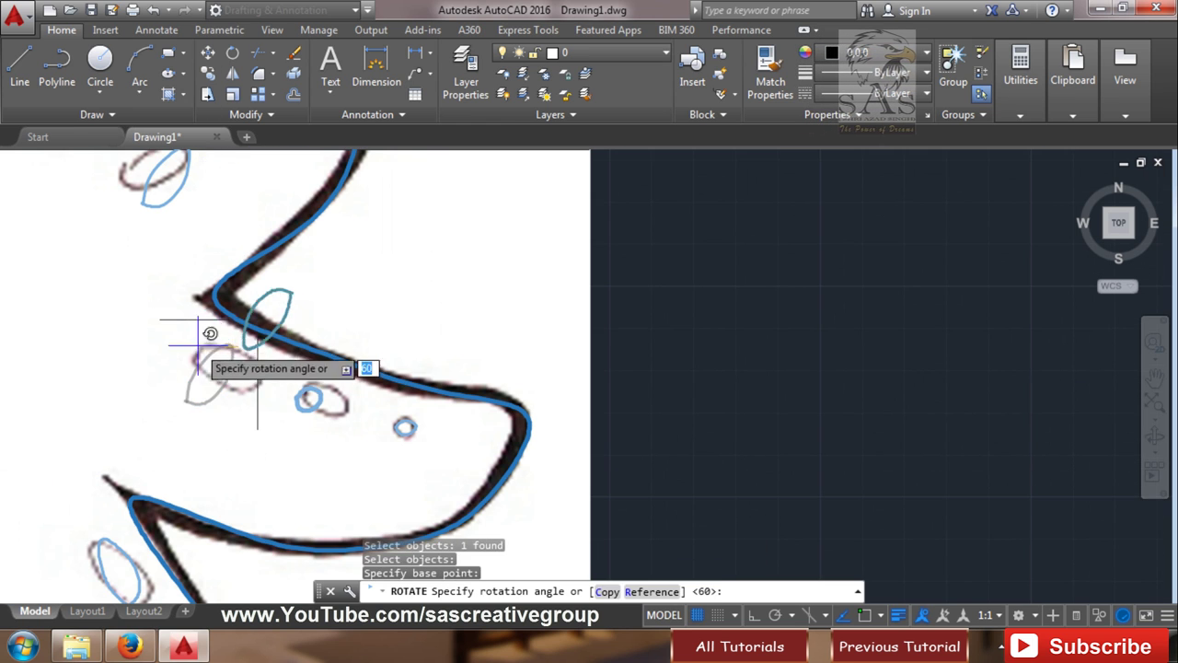
left_click(244, 298)
left_click(207, 52)
left_click(262, 378)
key("Return")
left_click(197, 337)
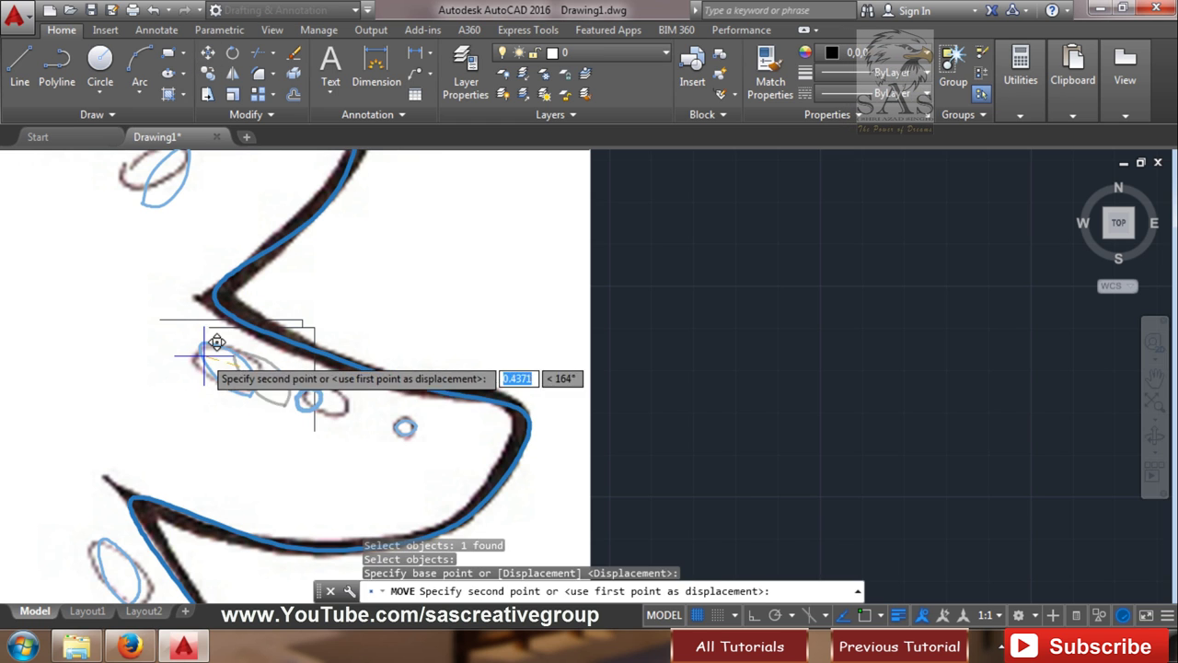
- Reshape the large spot ellipse with its grips so it fits the sketched spot
left_click(310, 396)
left_click(313, 397)
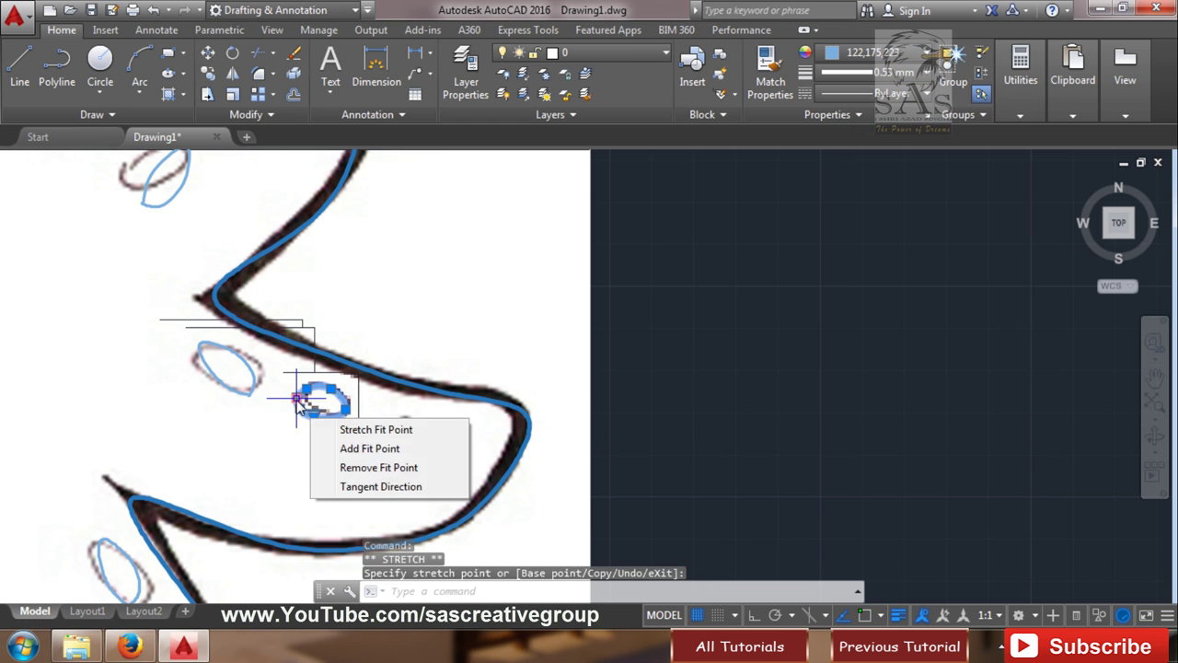
scroll(276, 400, "up", 7)
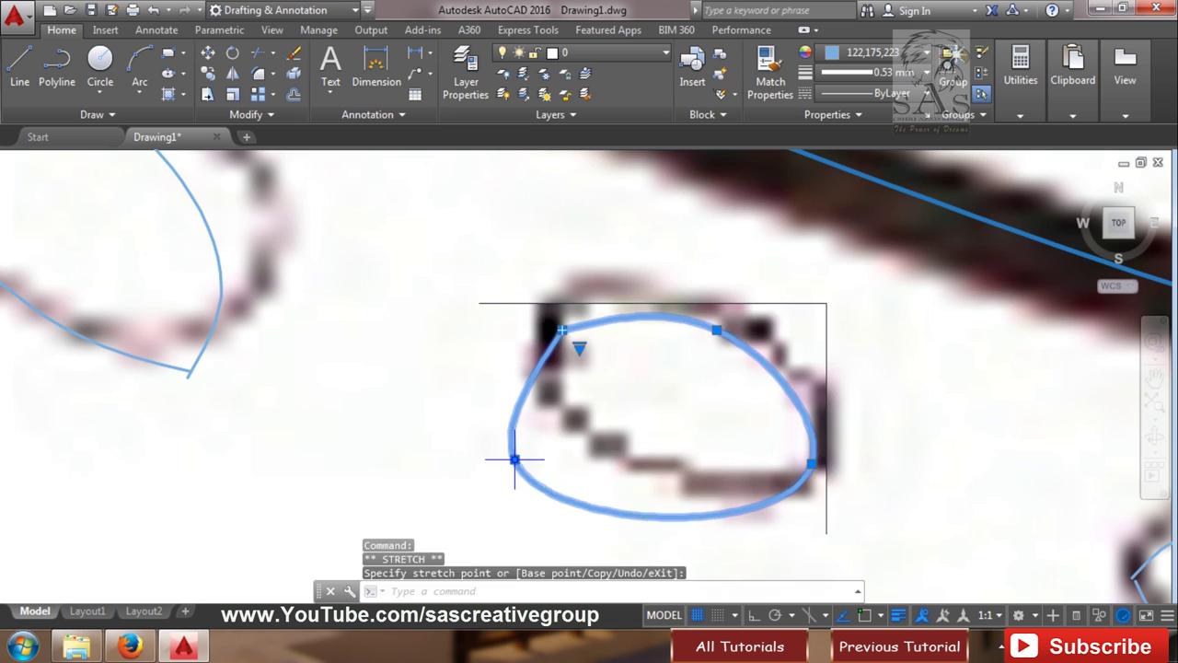
key("Escape")
scroll(513, 458, "down", 3)
scroll(666, 447, "down", 3)
scroll(487, 504, "up", 3)
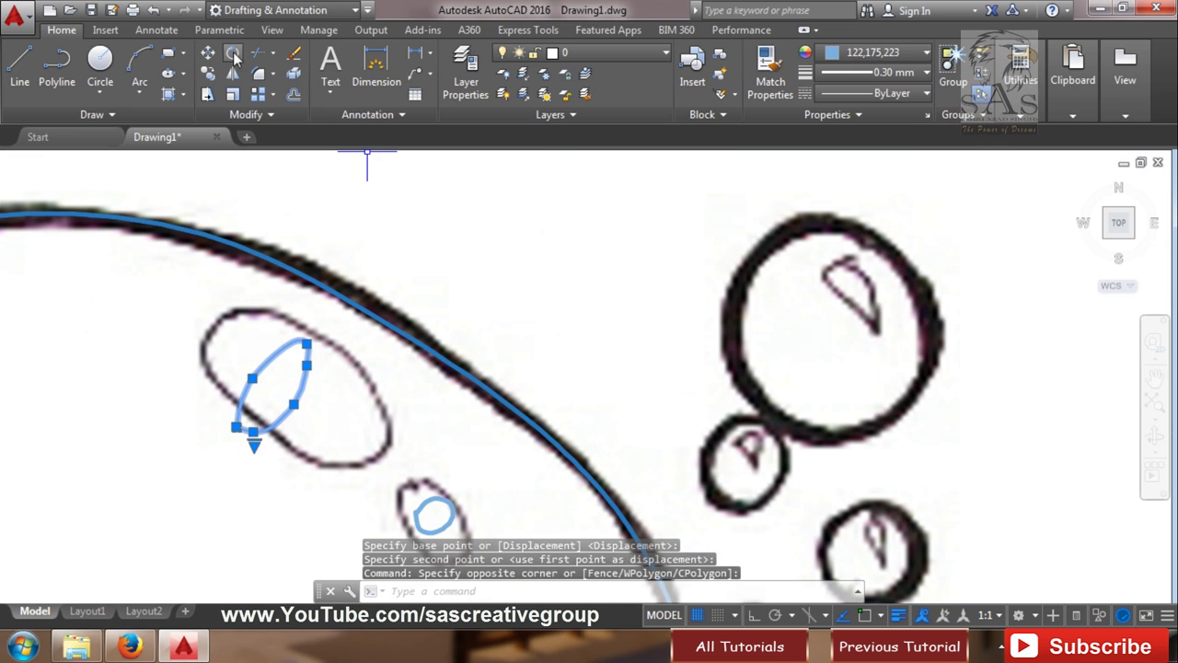
left_click(233, 53)
left_click(306, 345)
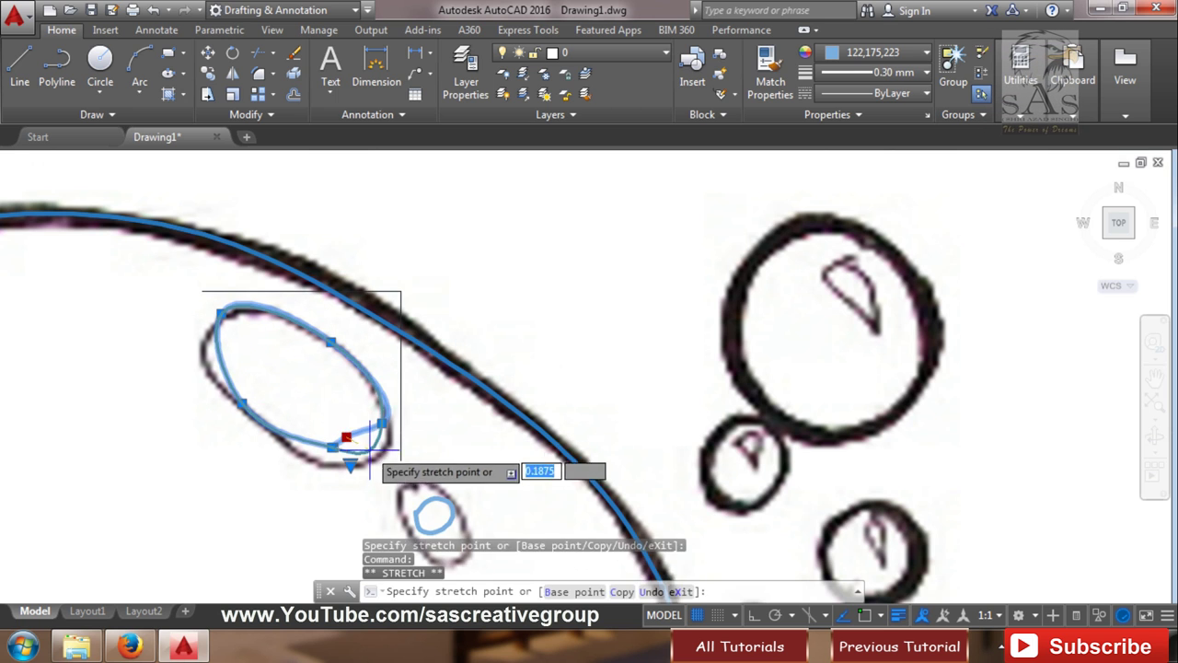
left_click(294, 458)
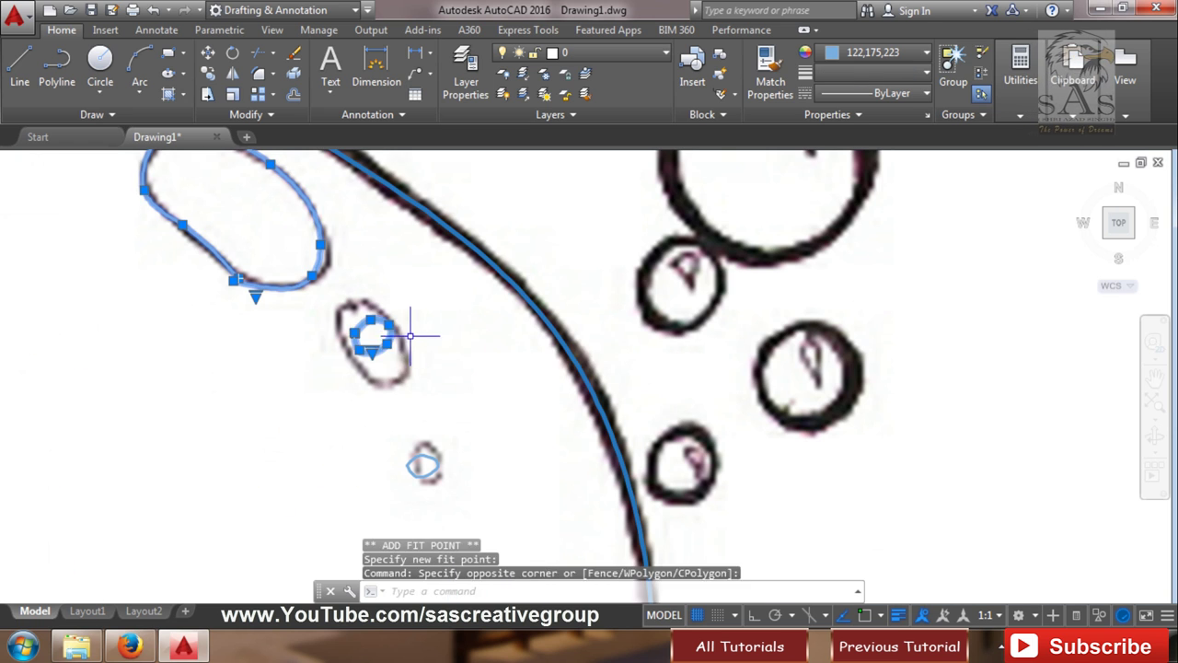
- Grip-stretch the small spot ellipse to fit its spot and deselect it
left_click(387, 344)
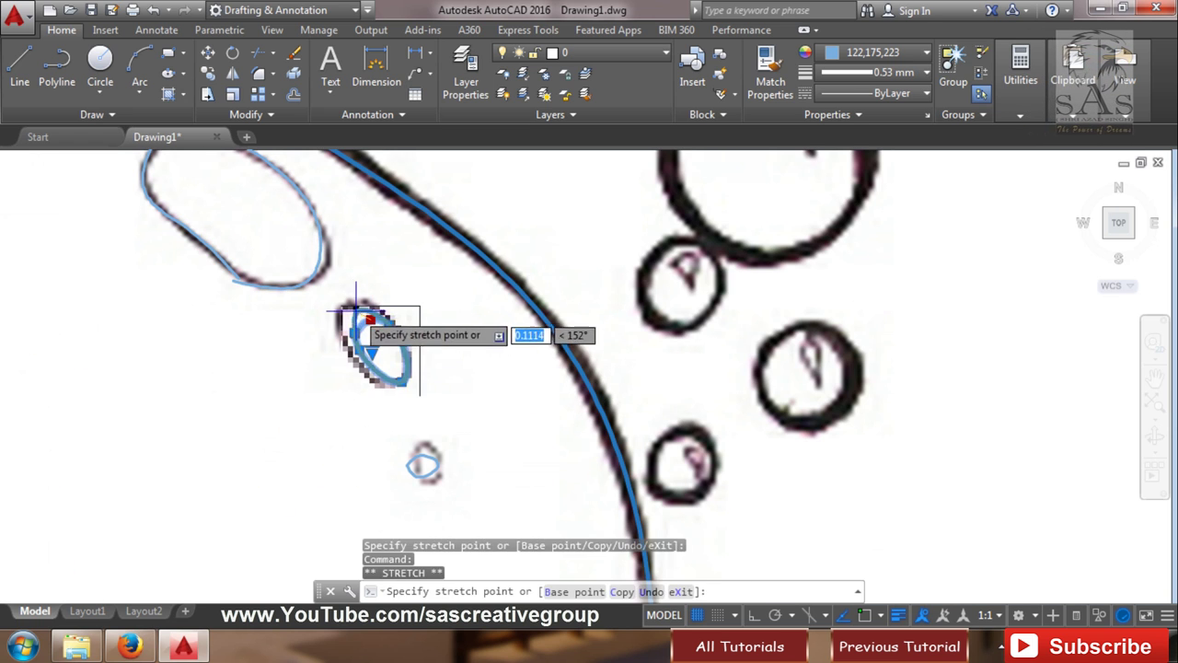
left_click(364, 349)
key("Escape")
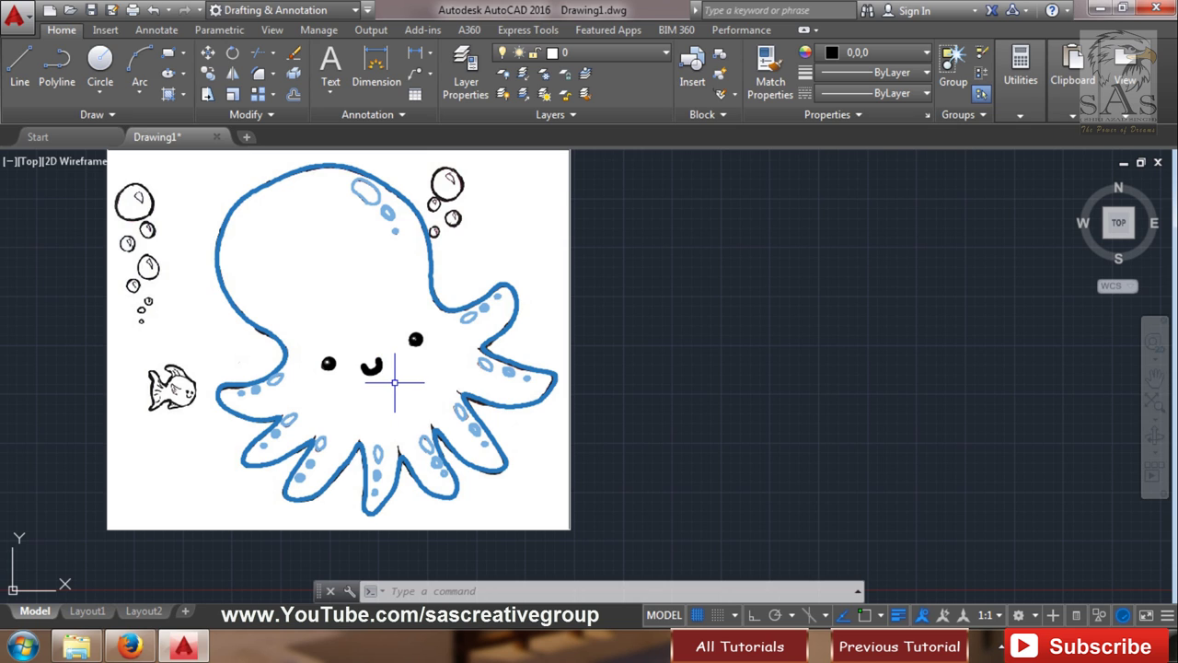
- Move the reference octopus image right, using its lower-left corner as base point
left_click(677, 258)
left_click(555, 256)
type("m")
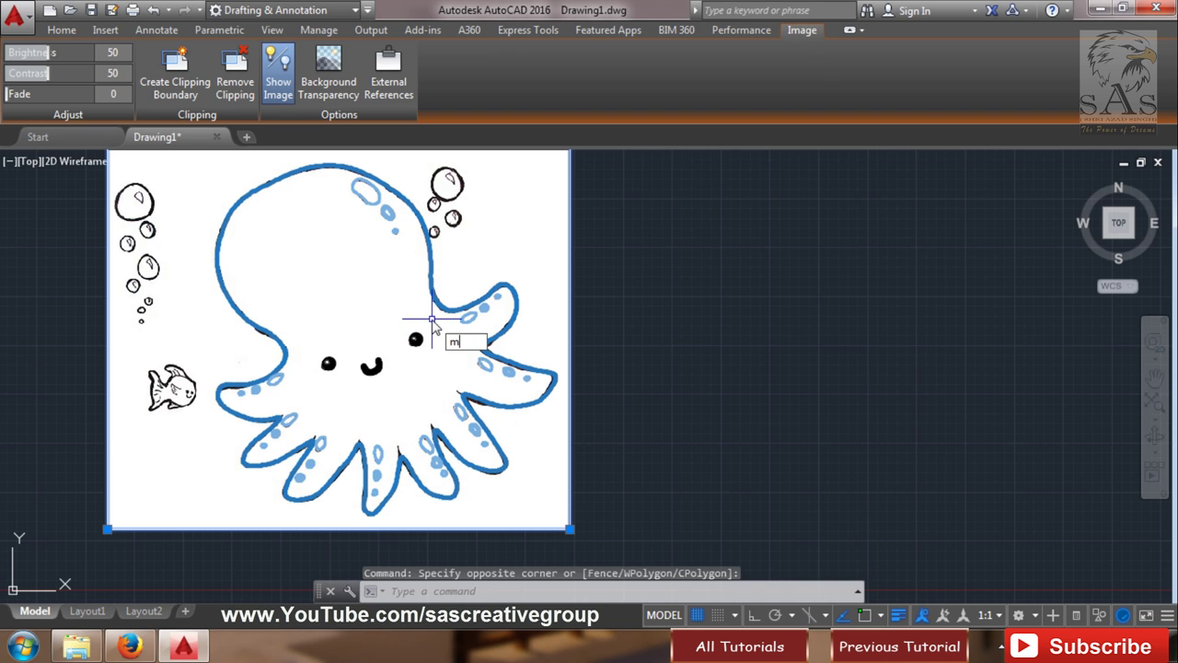
key("Return")
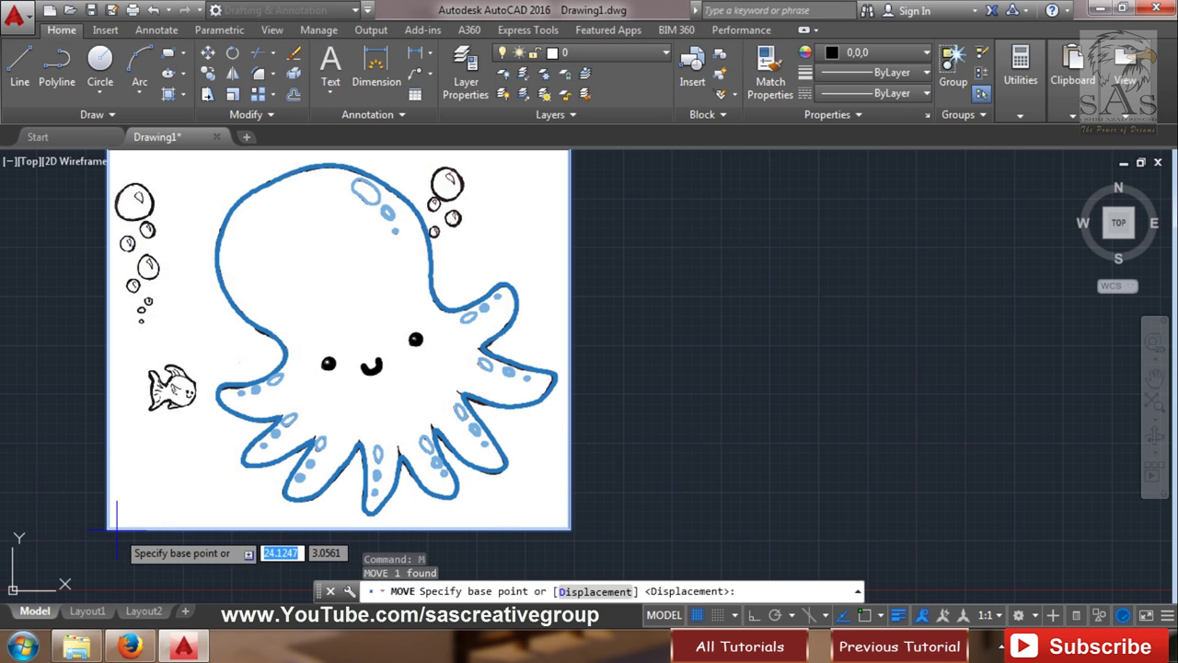
left_click(106, 531)
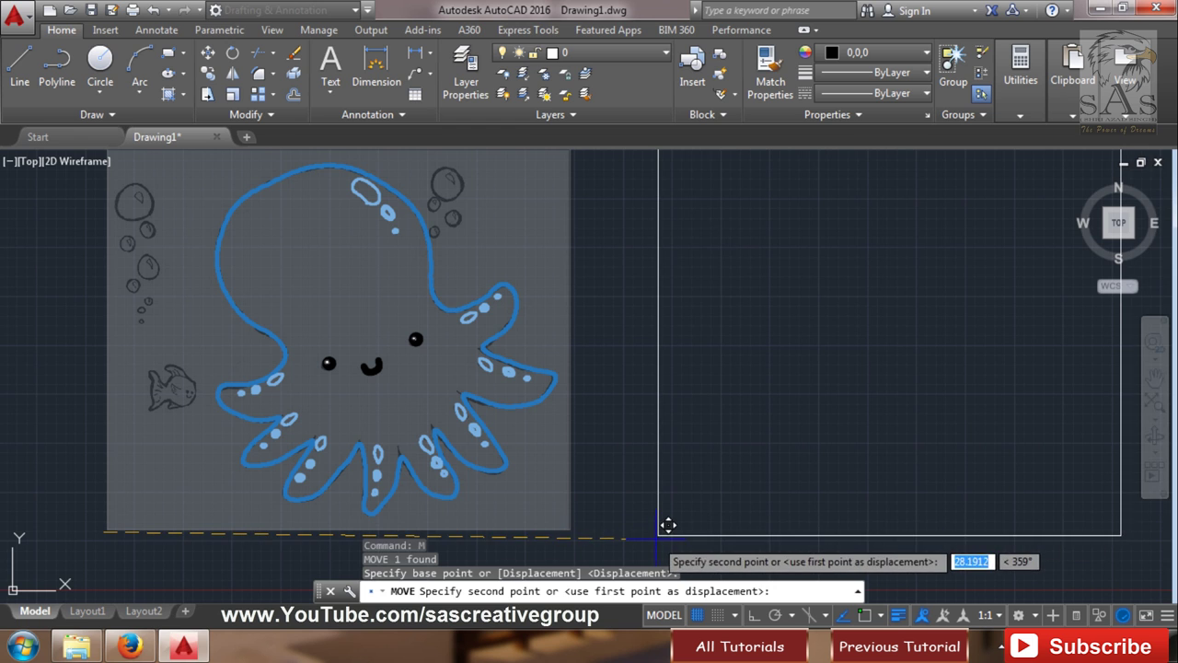
left_click(658, 535)
key("Escape")
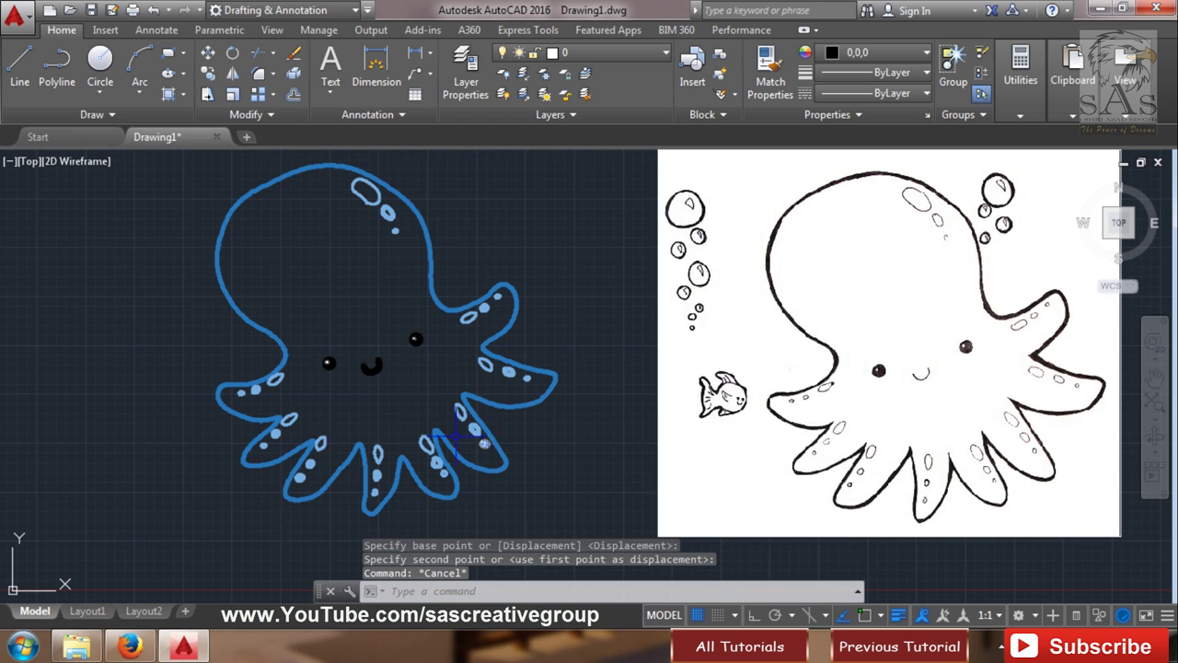
- Pan the view to frame the blue tracing and the reference image together
scroll(402, 414, "up", 2)
scroll(402, 414, "down", 2)
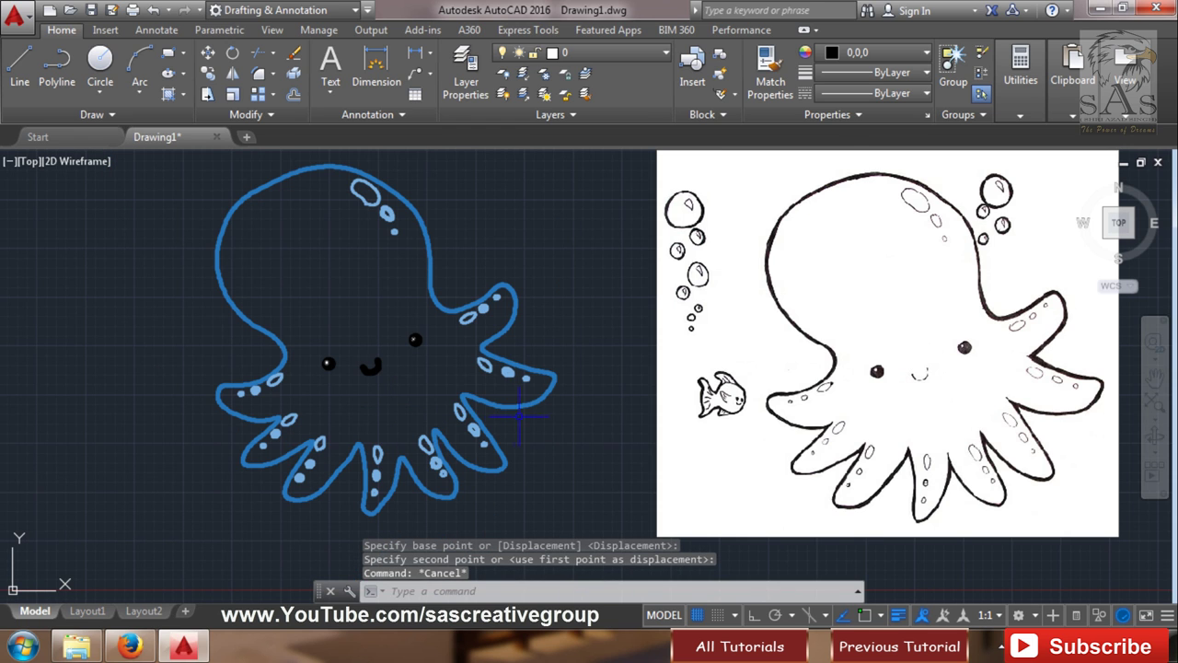
middle_click_drag(603, 413, 412, 453)
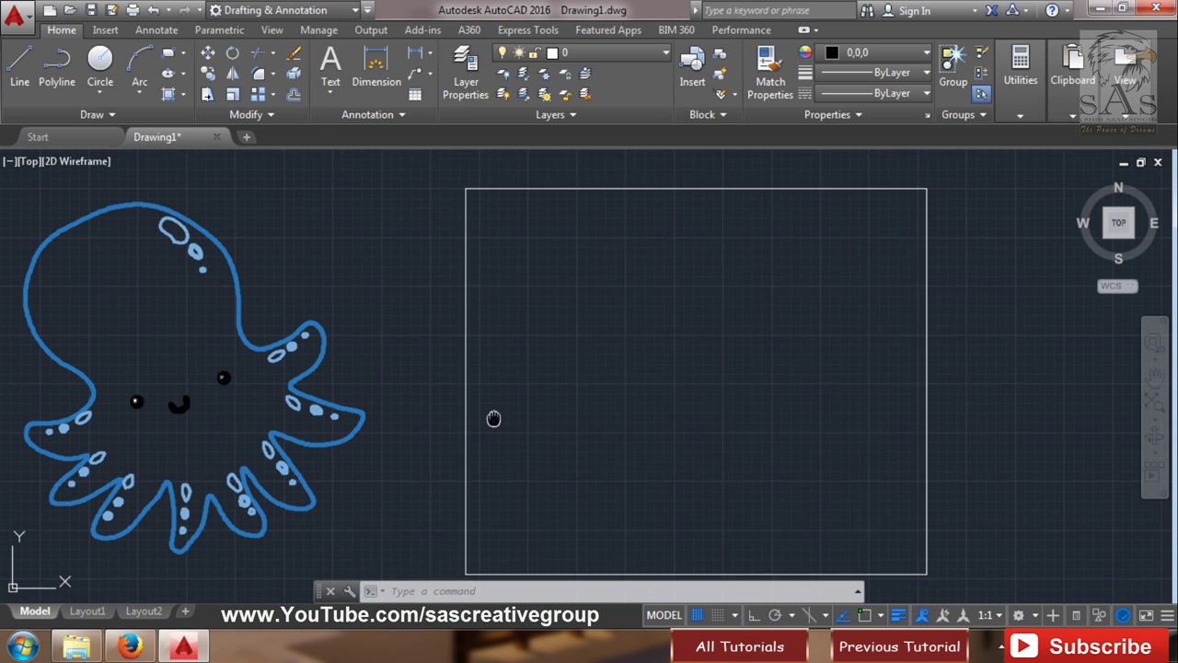
middle_click_drag(486, 435, 499, 412)
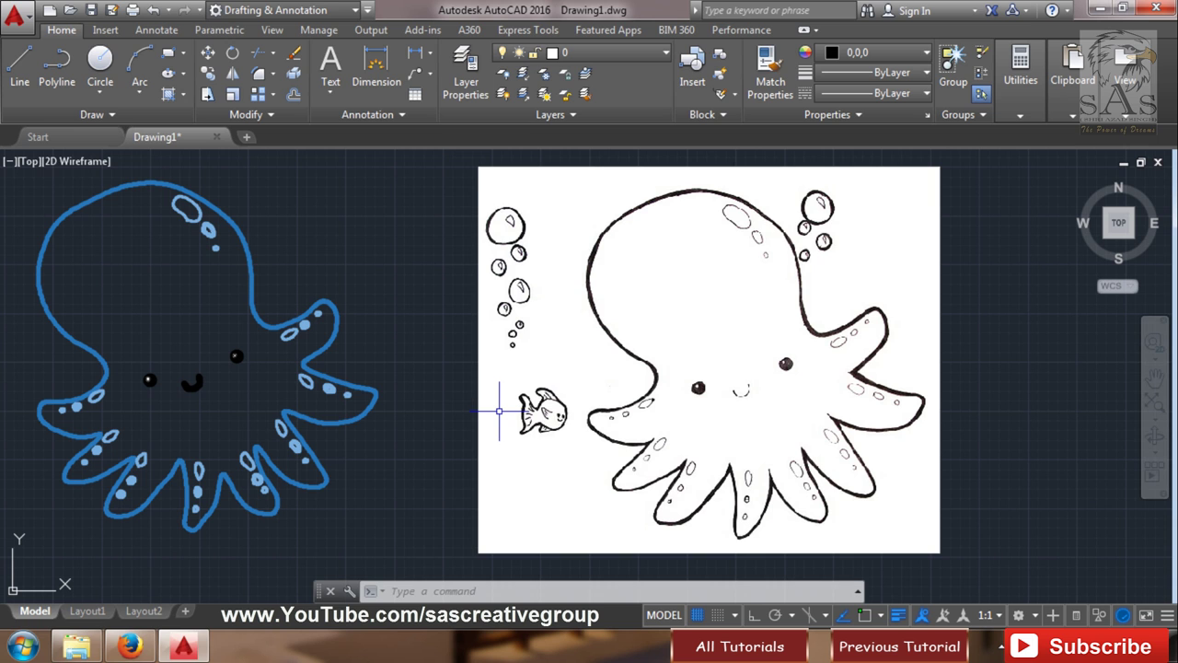